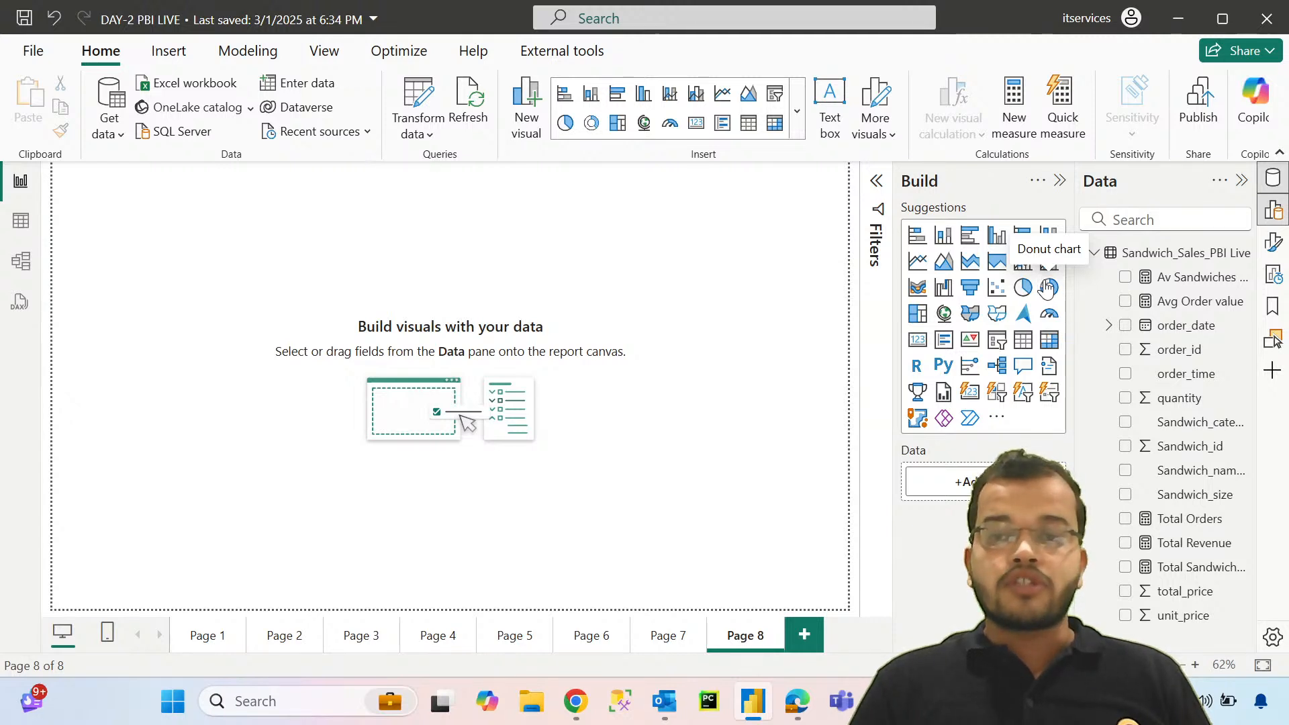
Step: Add a donut chart to Page 8 and enlarge it to fill most of the canvas
click(1047, 287)
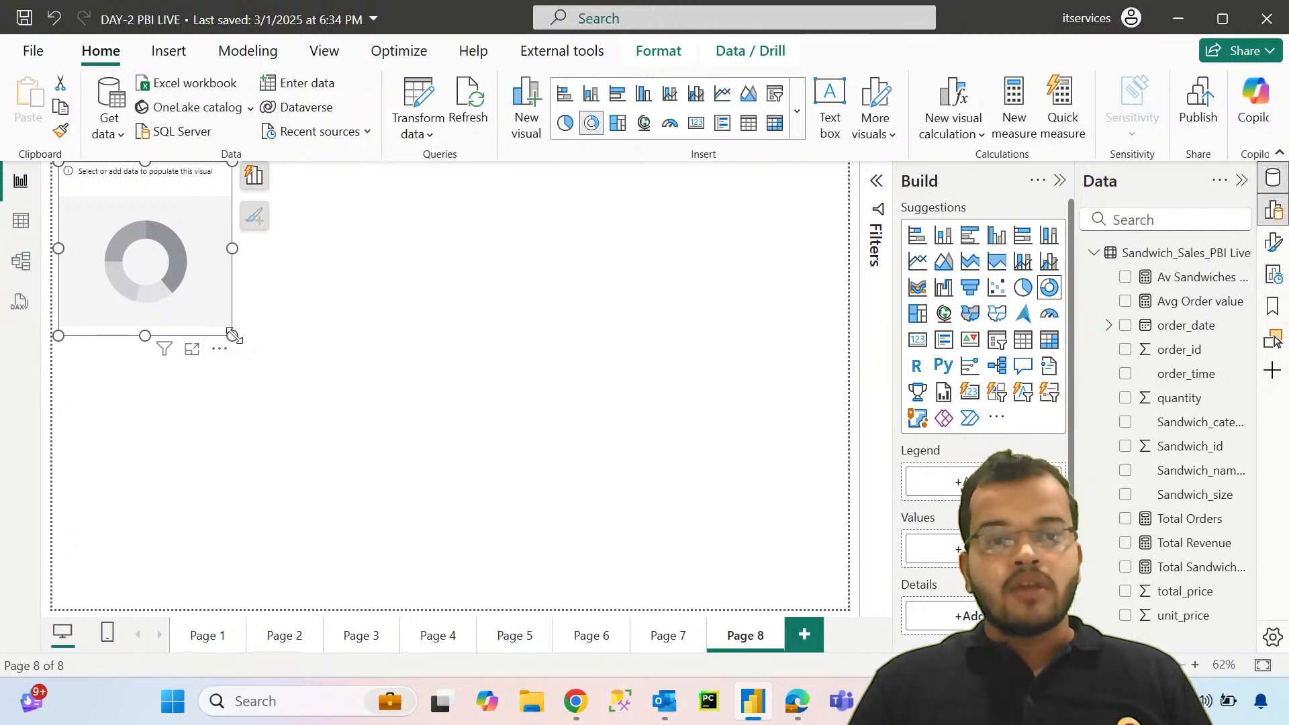
drag(231, 335, 596, 580)
drag(516, 493, 534, 515)
drag(500, 468, 525, 453)
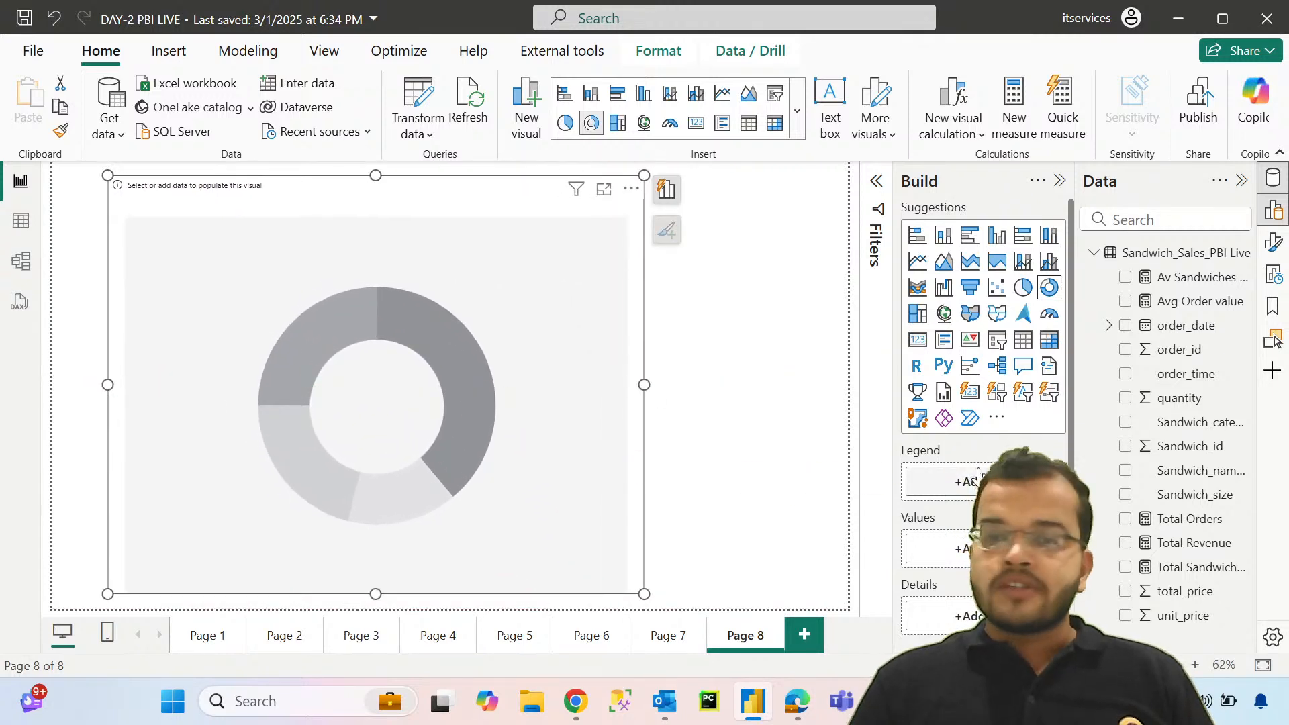
Step: Assign Sandwich_category as the donut chart's legend and Total Revenue as its values
drag(1182, 423, 928, 478)
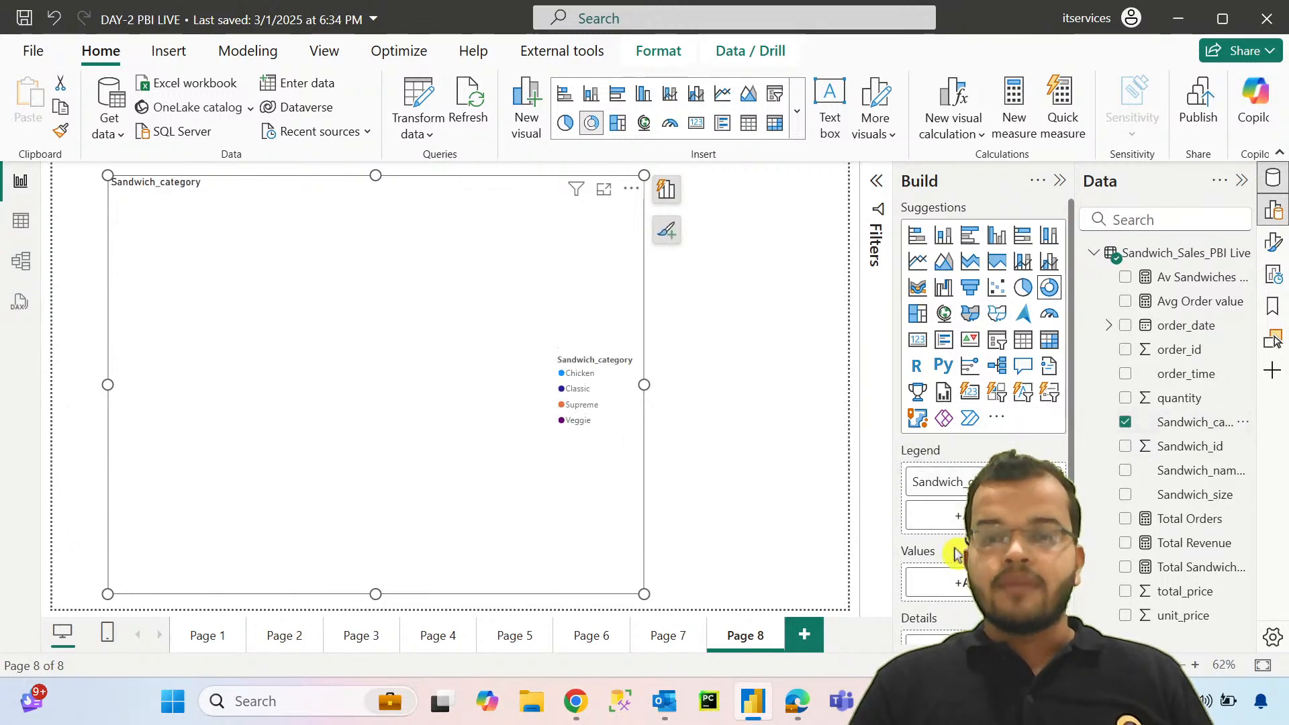
drag(1160, 545, 1028, 547)
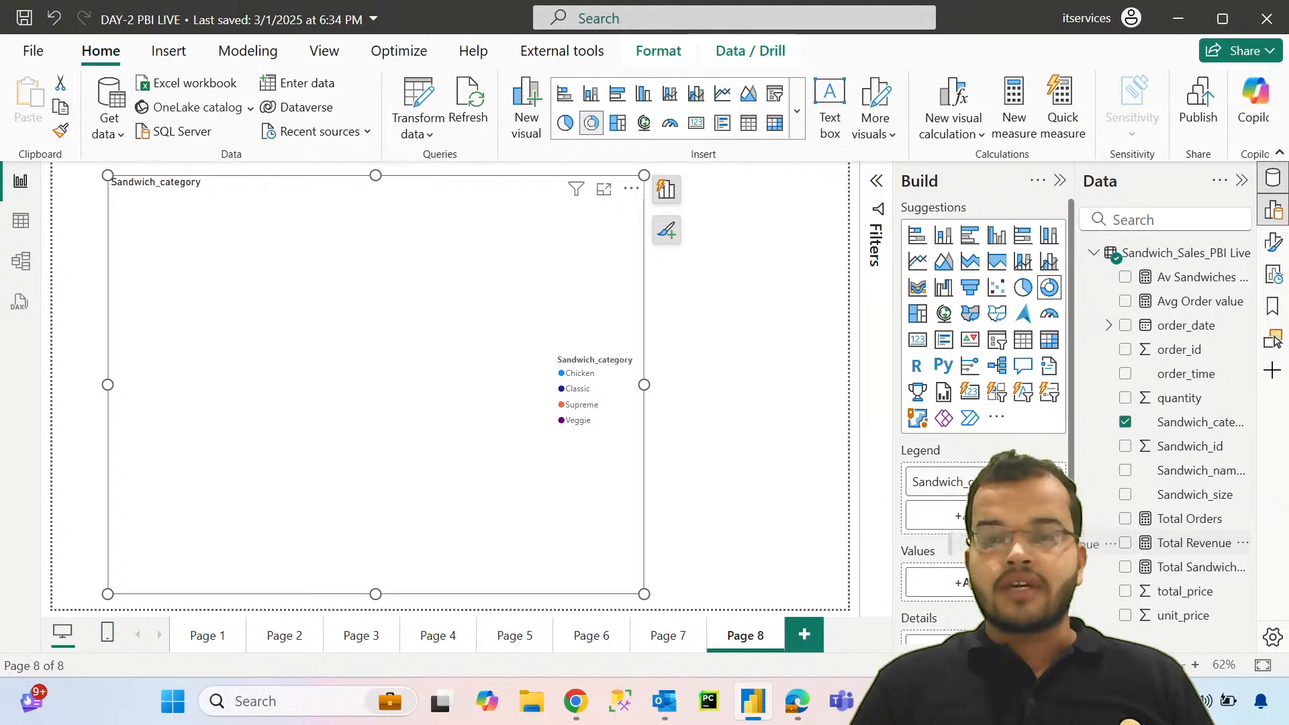
drag(963, 591, 960, 585)
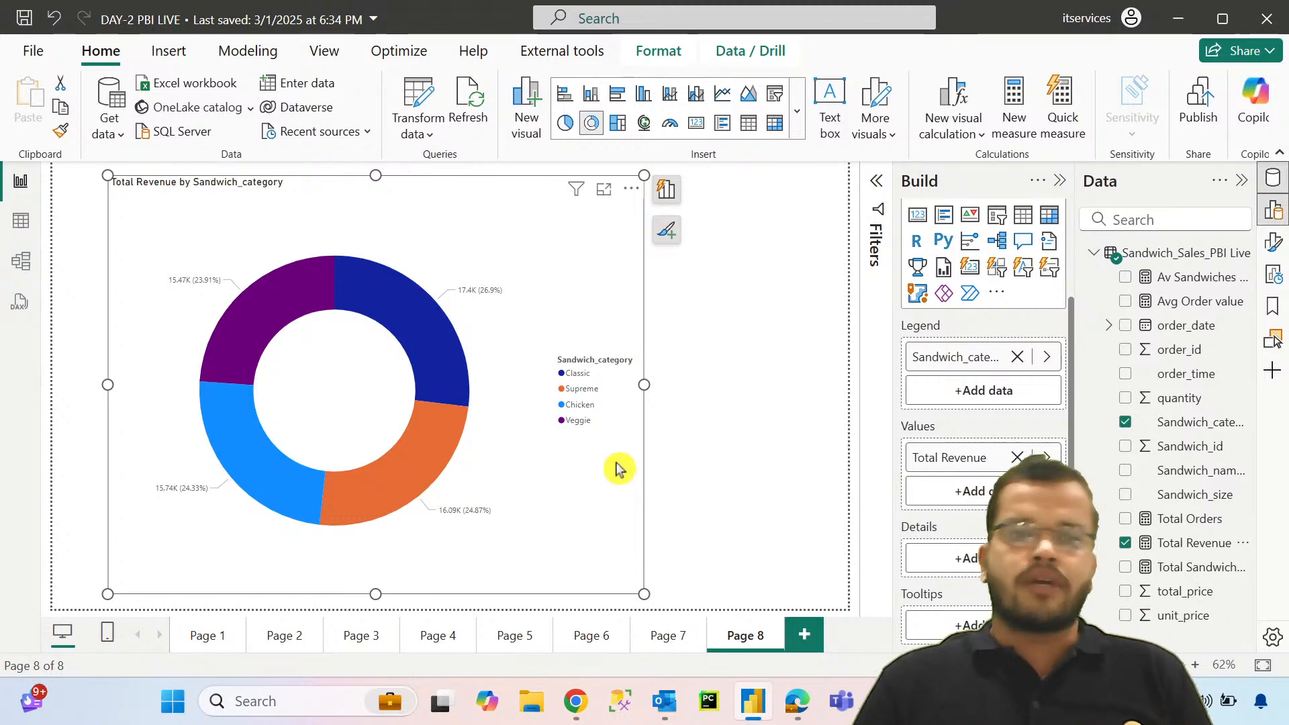
Step: Set the donut chart's background color to the lightest red theme tint
click(1273, 242)
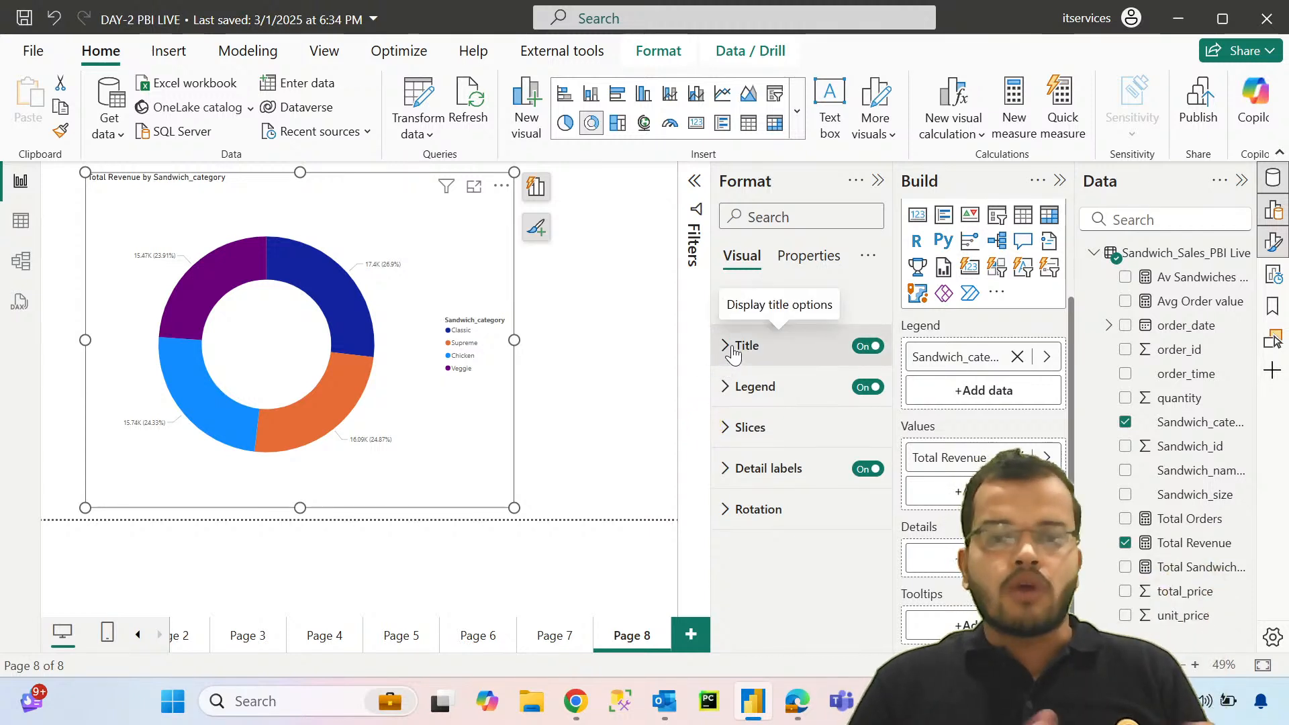
click(733, 303)
scroll(754, 437, down, 3)
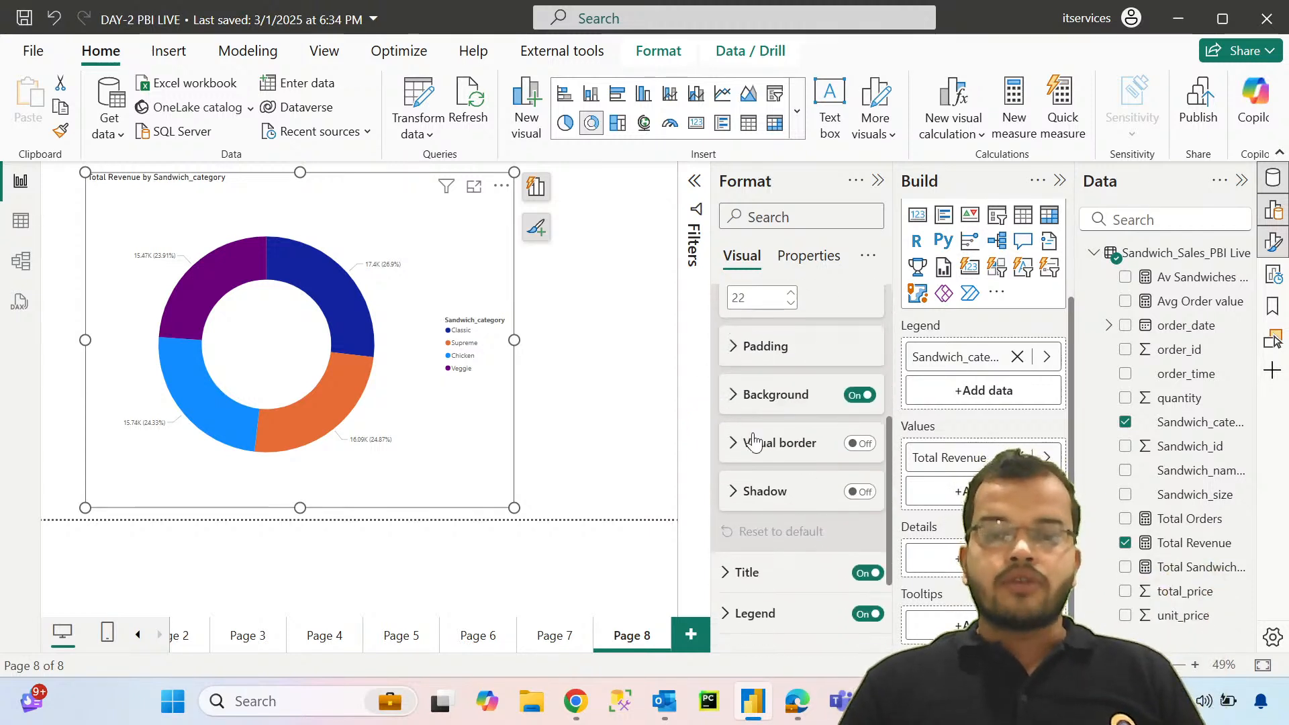
click(751, 384)
click(767, 438)
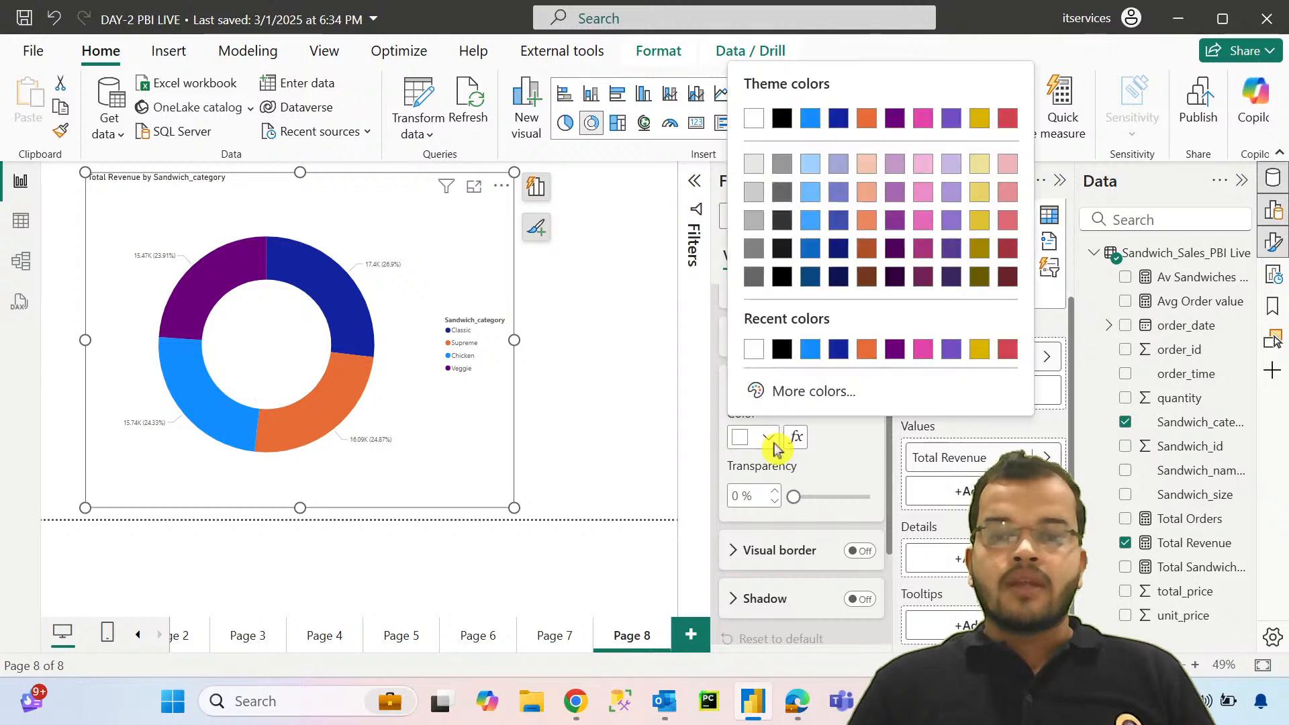
click(1006, 164)
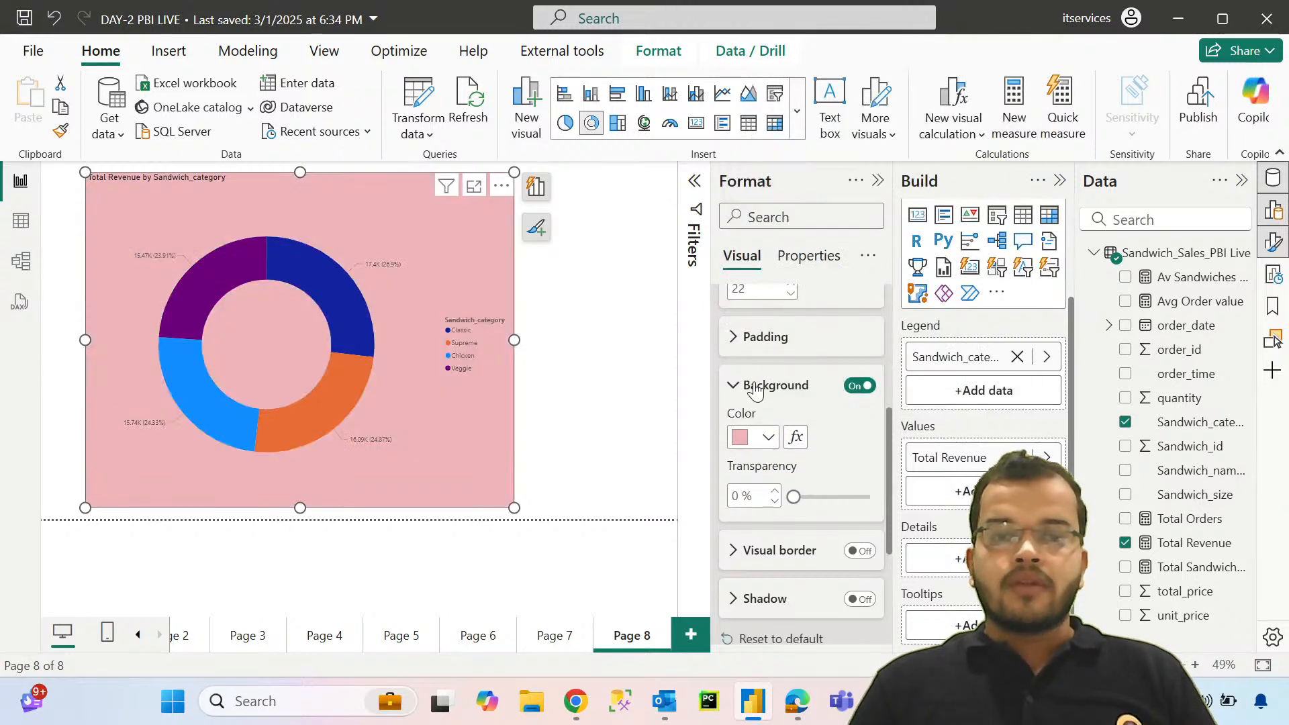
scroll(756, 391, up, 5)
click(735, 304)
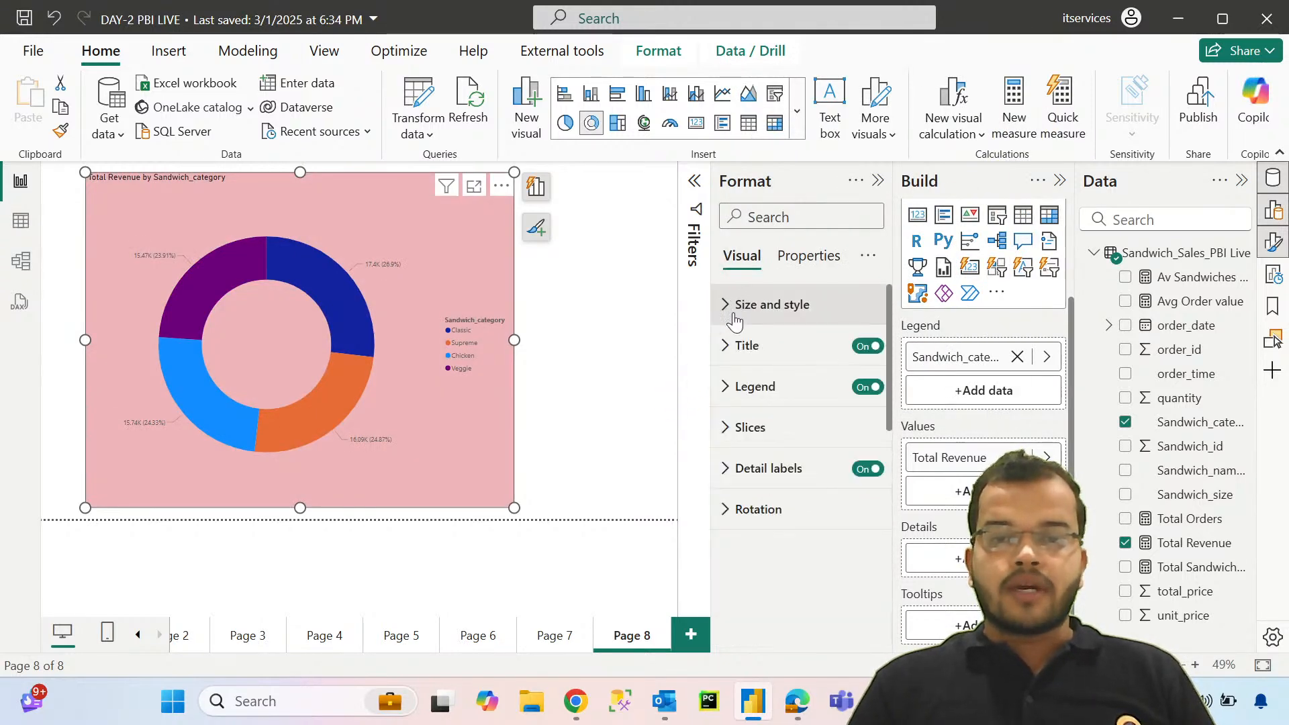
Step: Change the chart title's font to a bold Segoe UI style at size 17
click(725, 345)
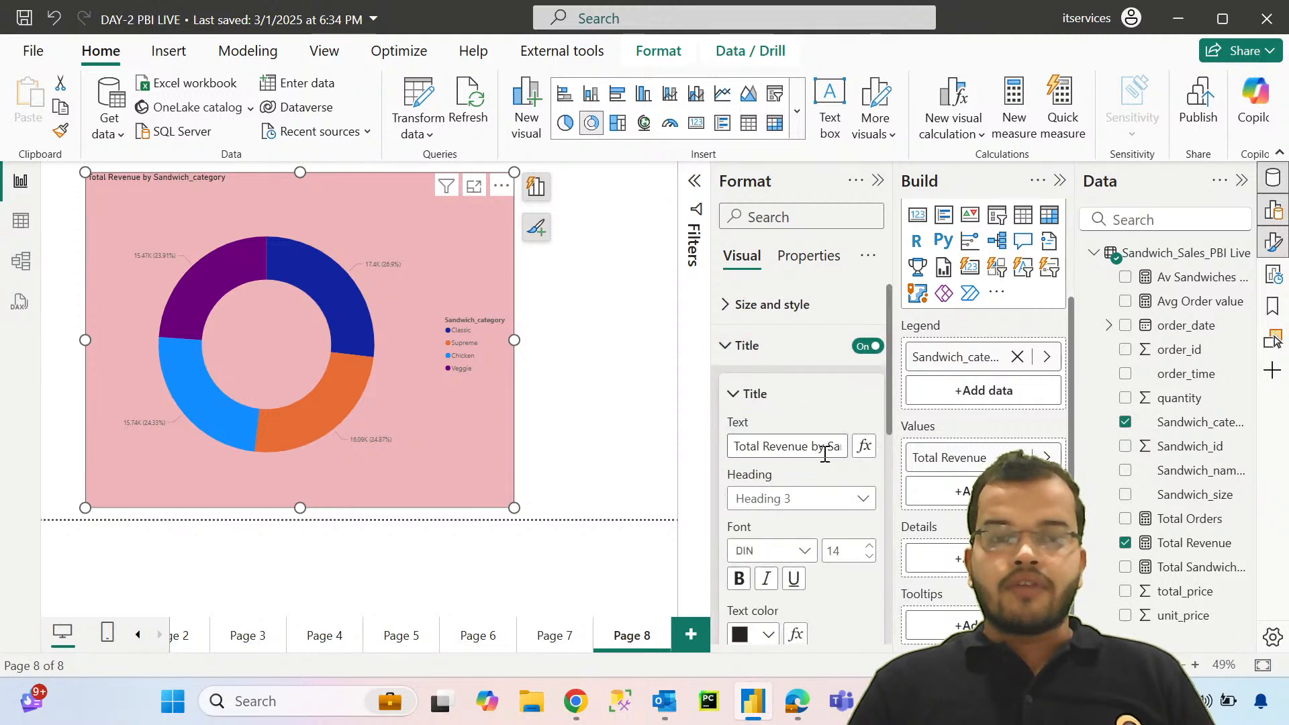
scroll(822, 453, down, 2)
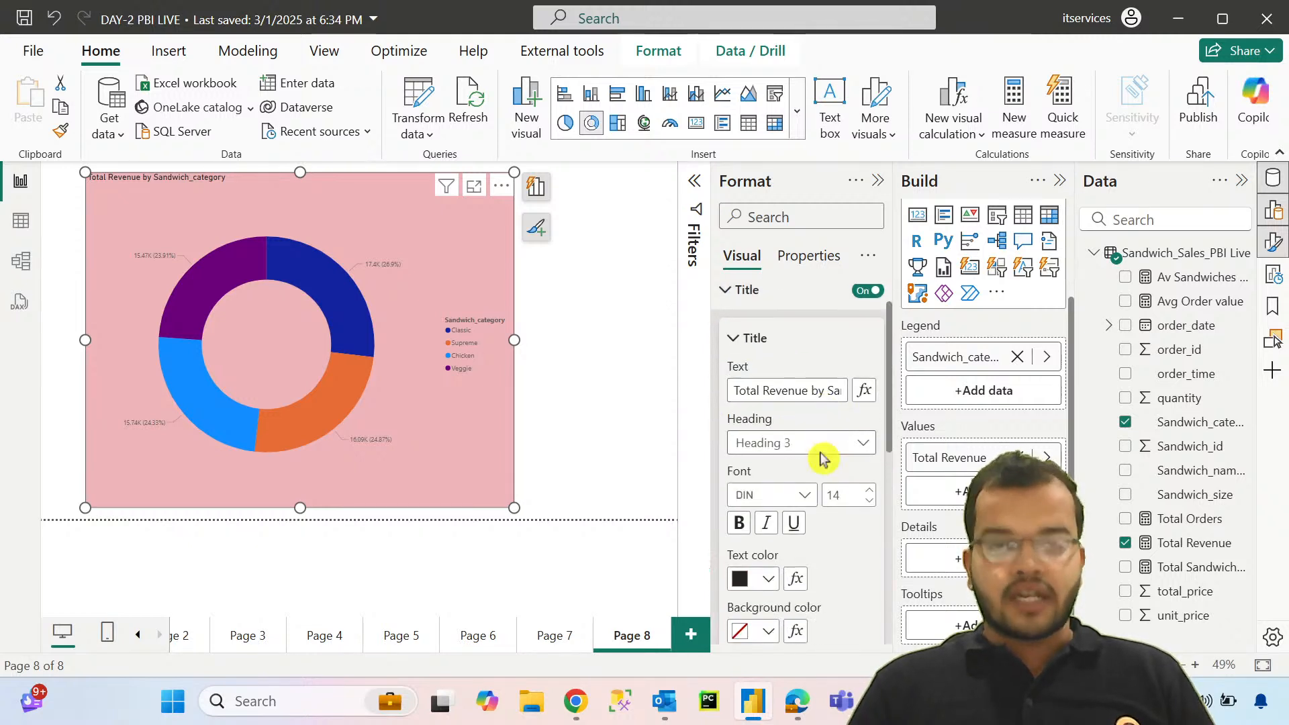
click(782, 450)
scroll(799, 299, down, 5)
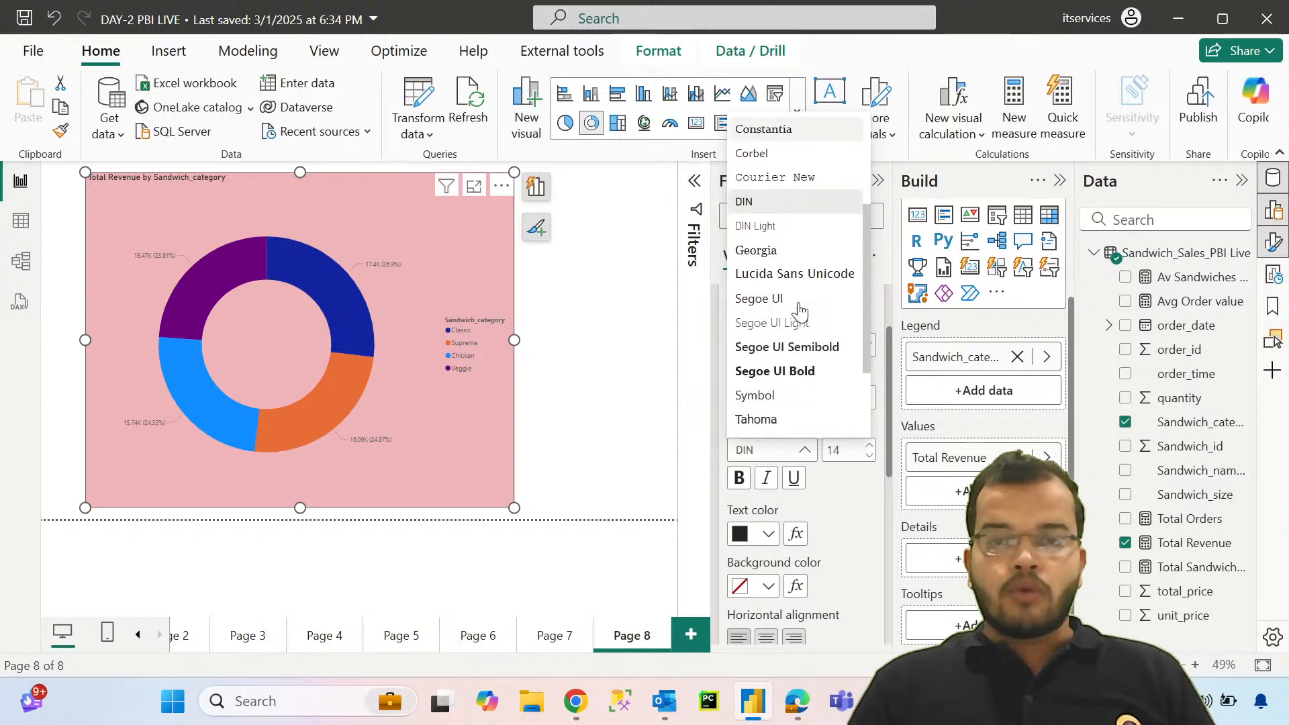
click(802, 282)
click(869, 445)
click(870, 445)
click(869, 445)
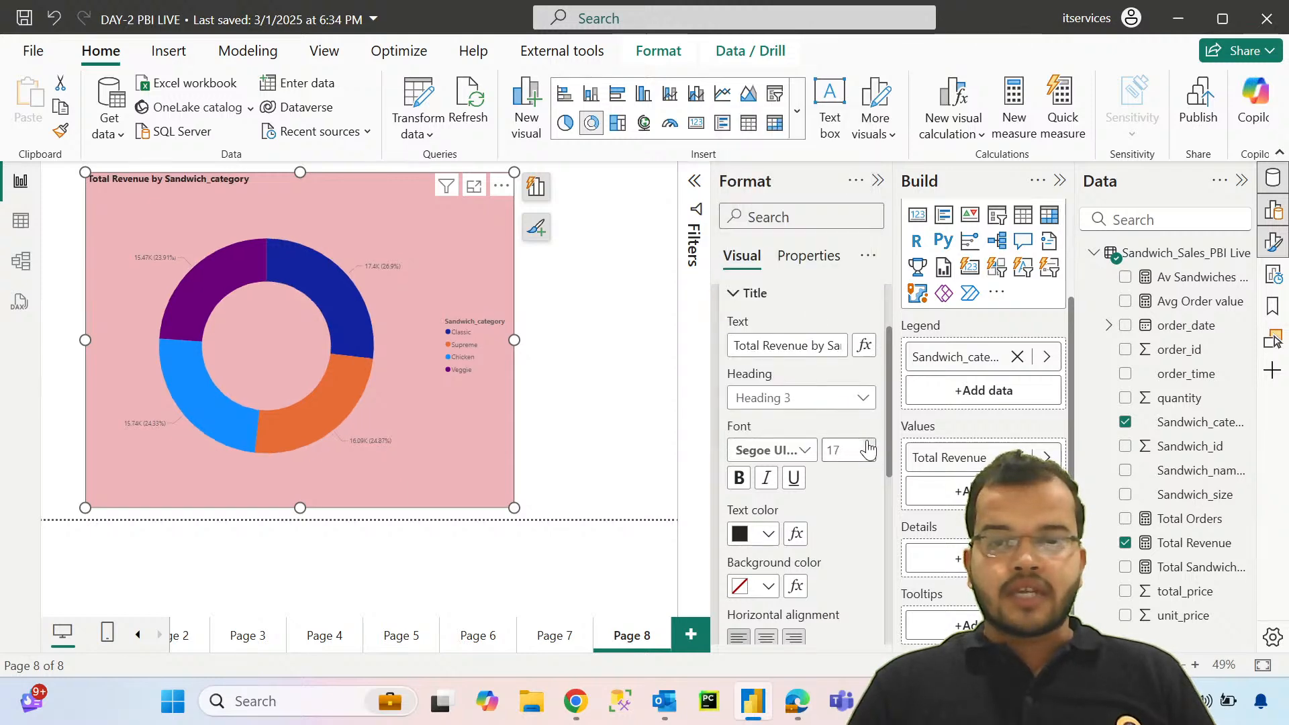
Step: Make the chart title's text white on a black background
click(767, 534)
click(782, 445)
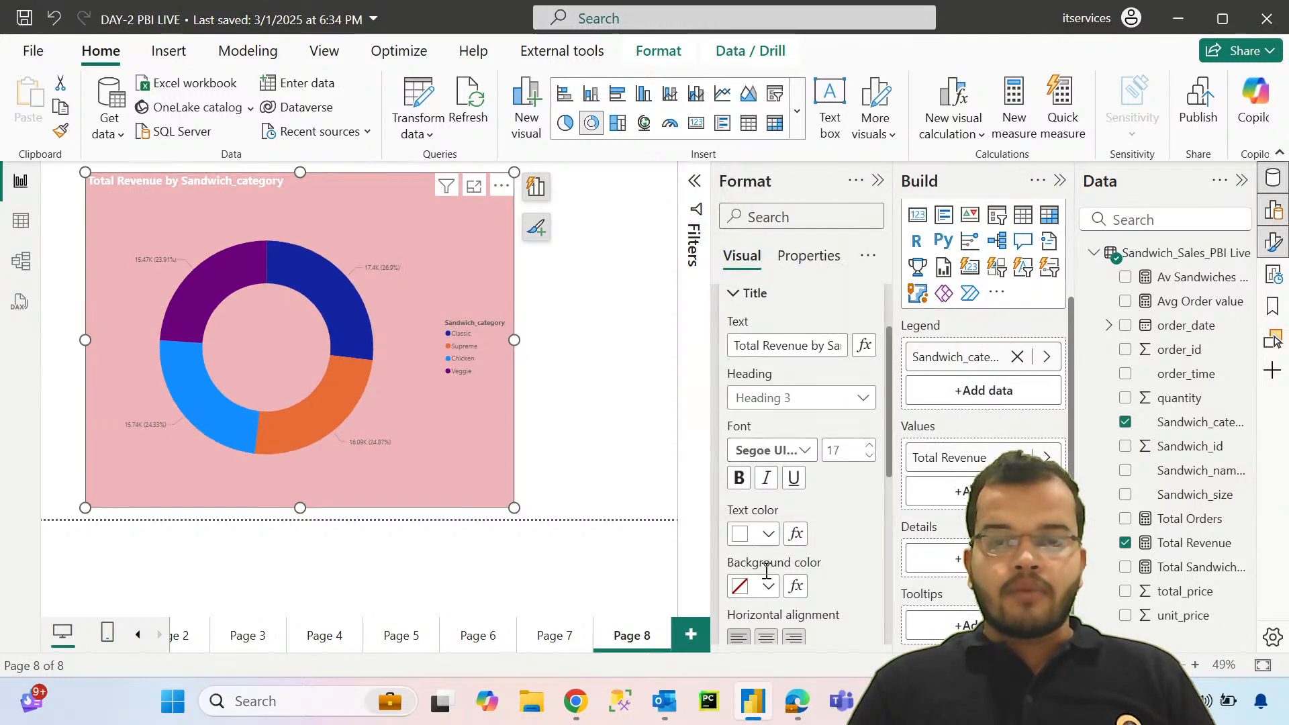
click(768, 586)
click(810, 450)
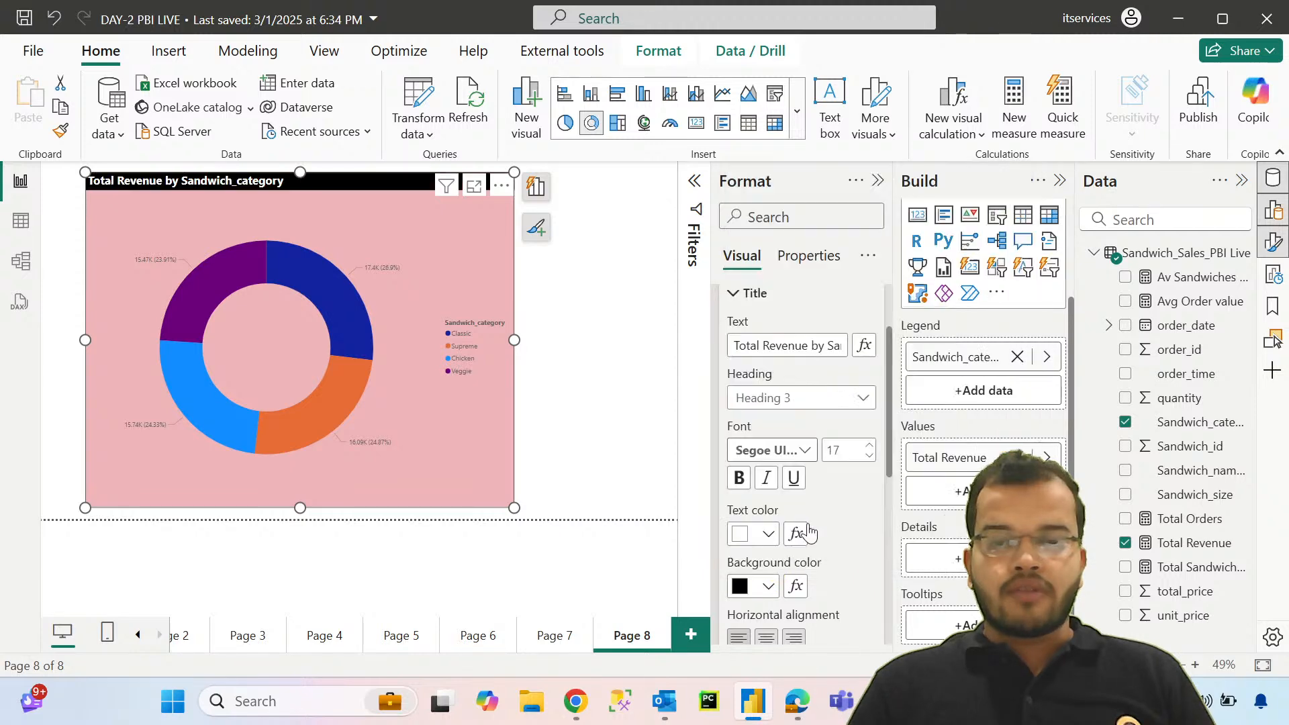
Step: Center the chart title horizontally
click(766, 636)
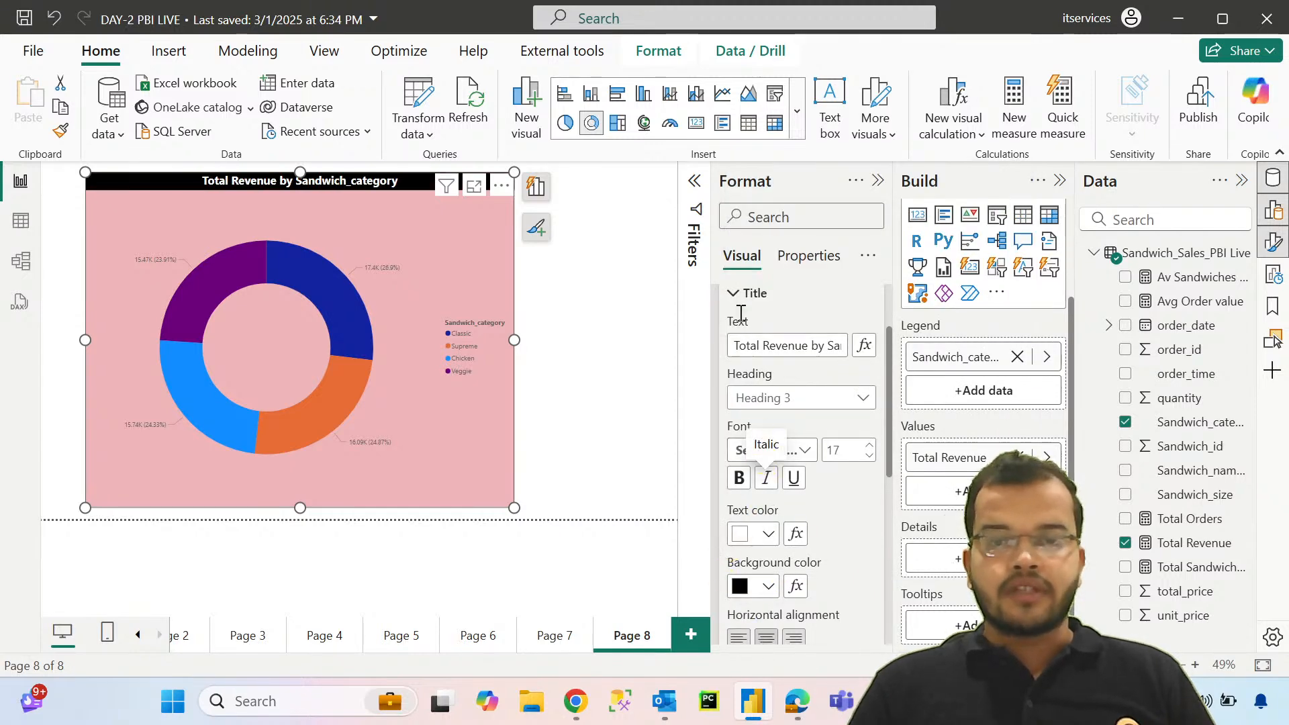
click(734, 293)
scroll(729, 352, up, 2)
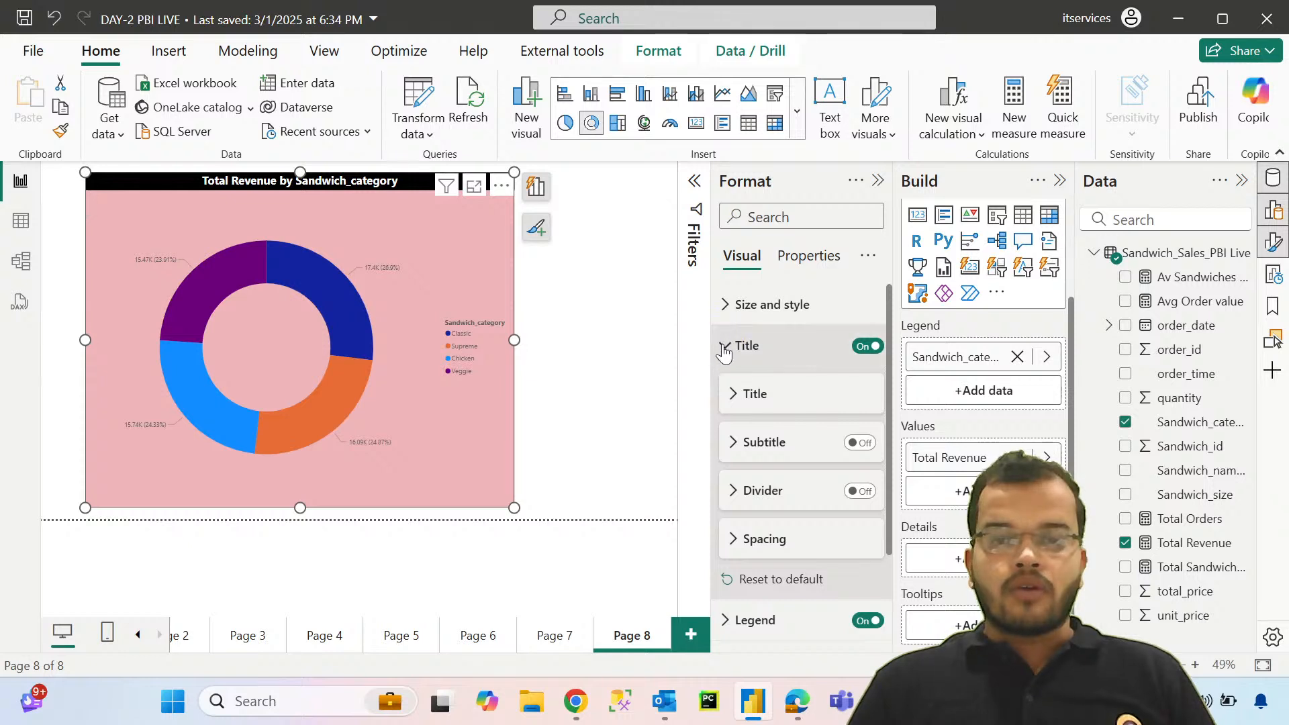
click(725, 347)
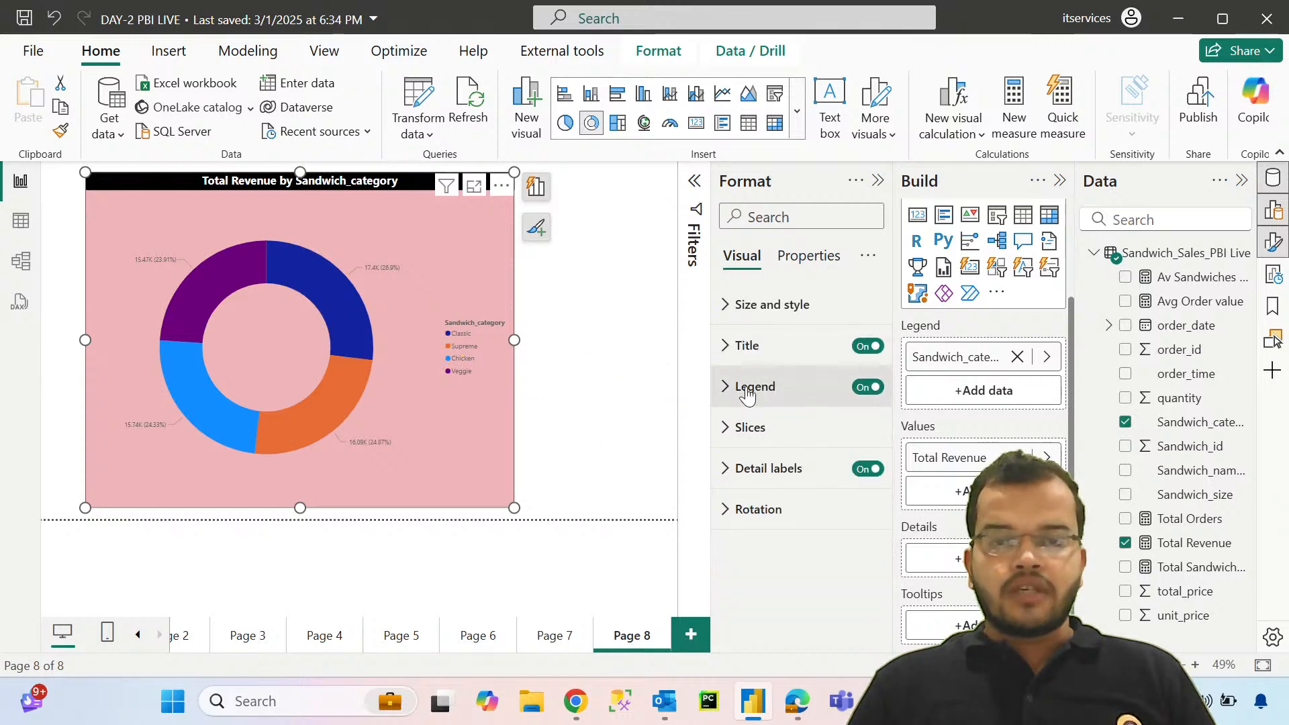
click(725, 345)
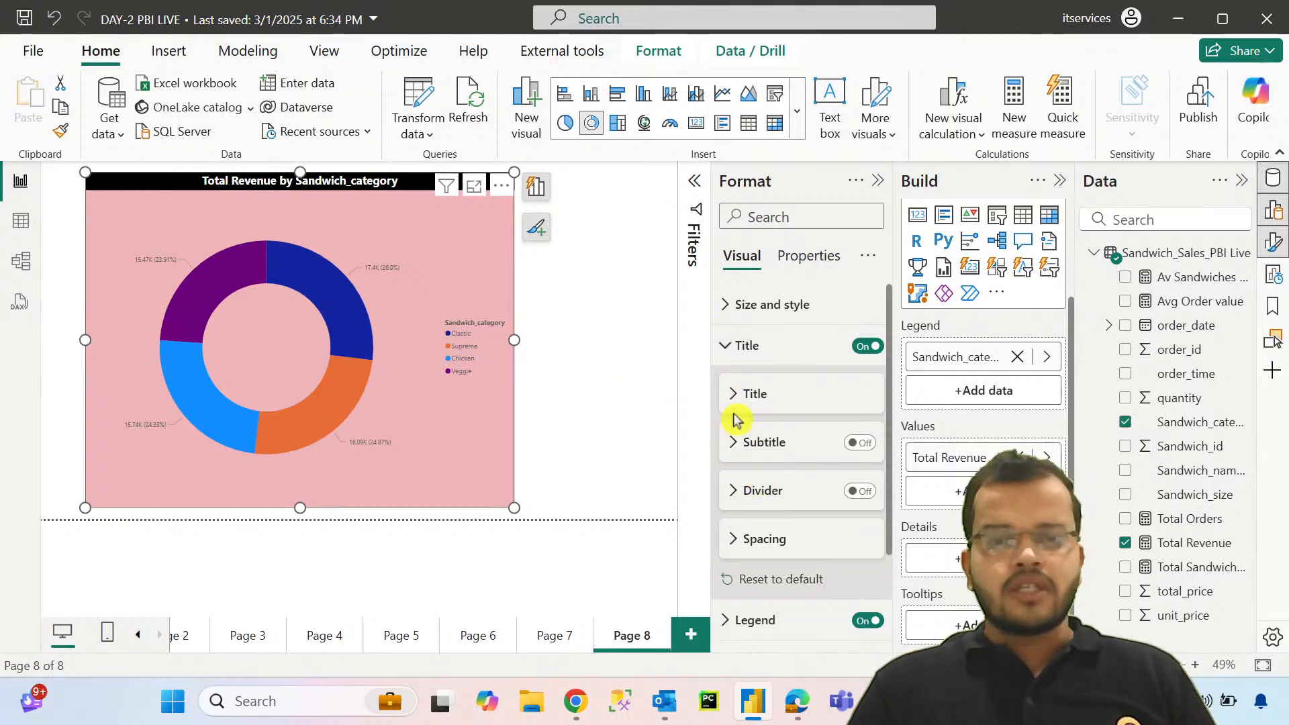
click(738, 344)
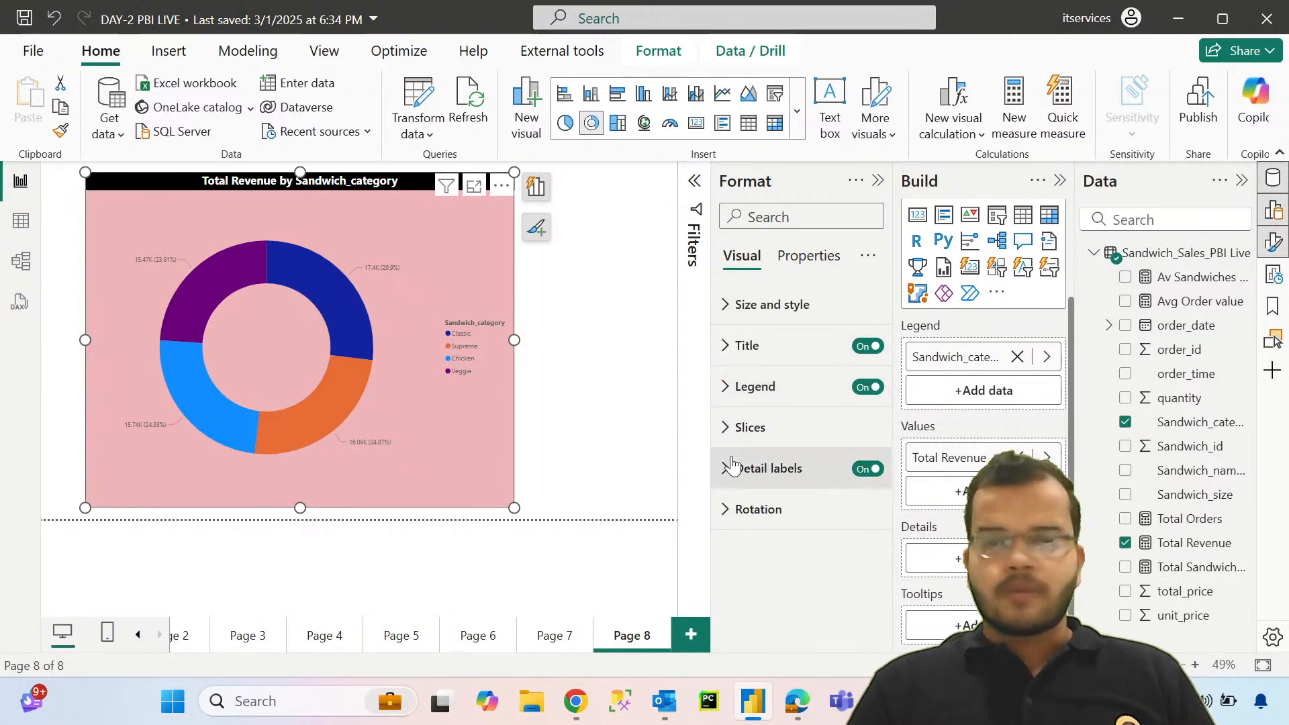
Step: Set the font of the detail label values to Segoe UI Bold, size 14
click(728, 482)
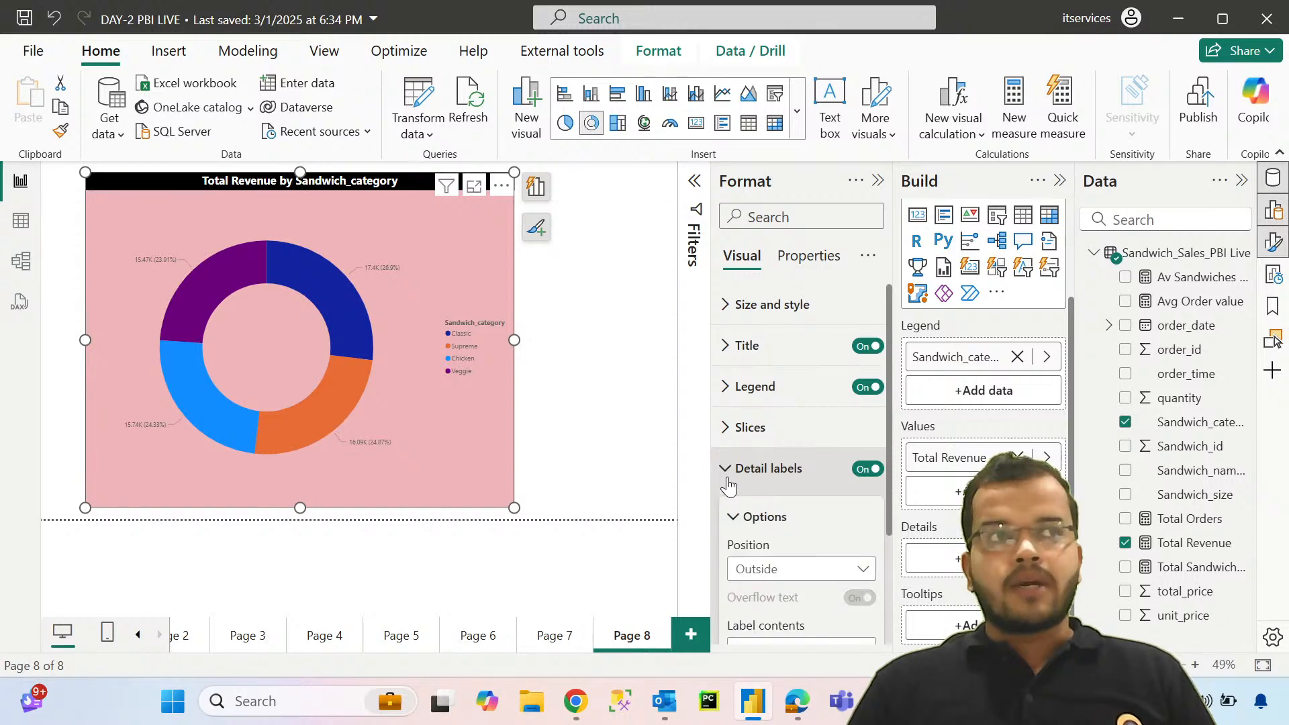
scroll(735, 477, down, 3)
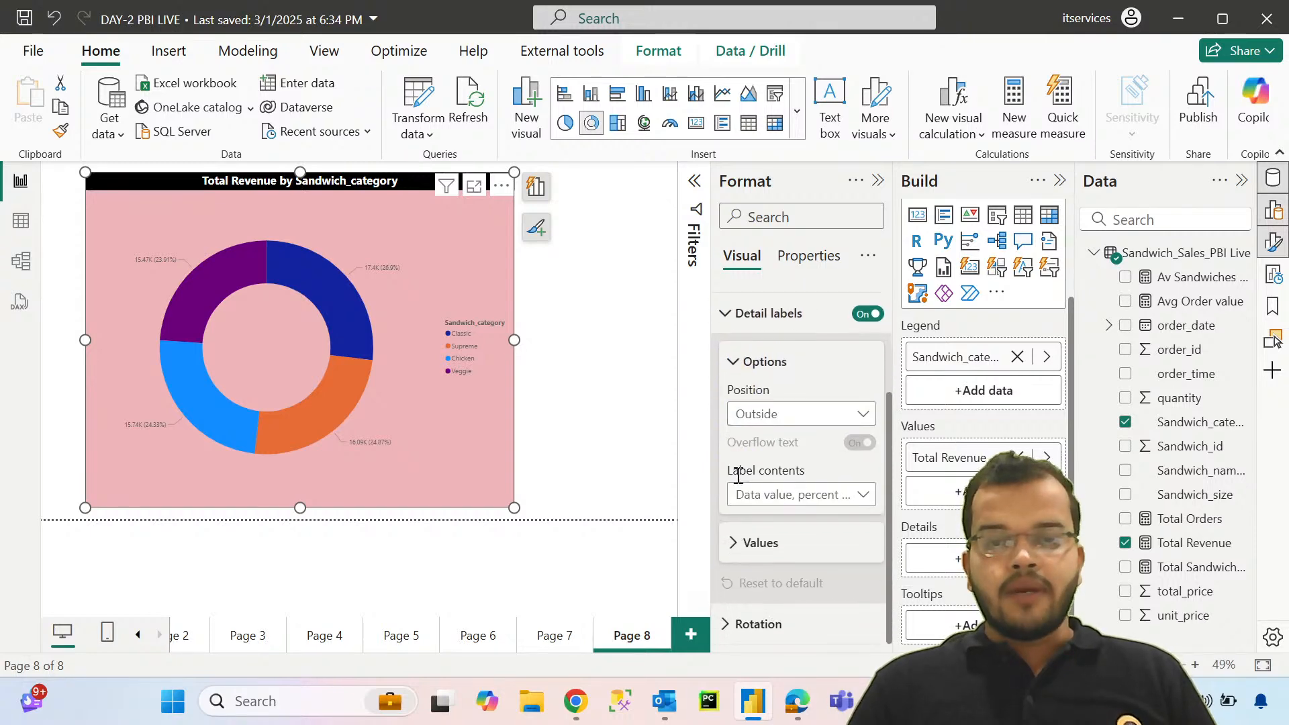
click(742, 542)
scroll(742, 545, down, 3)
click(793, 400)
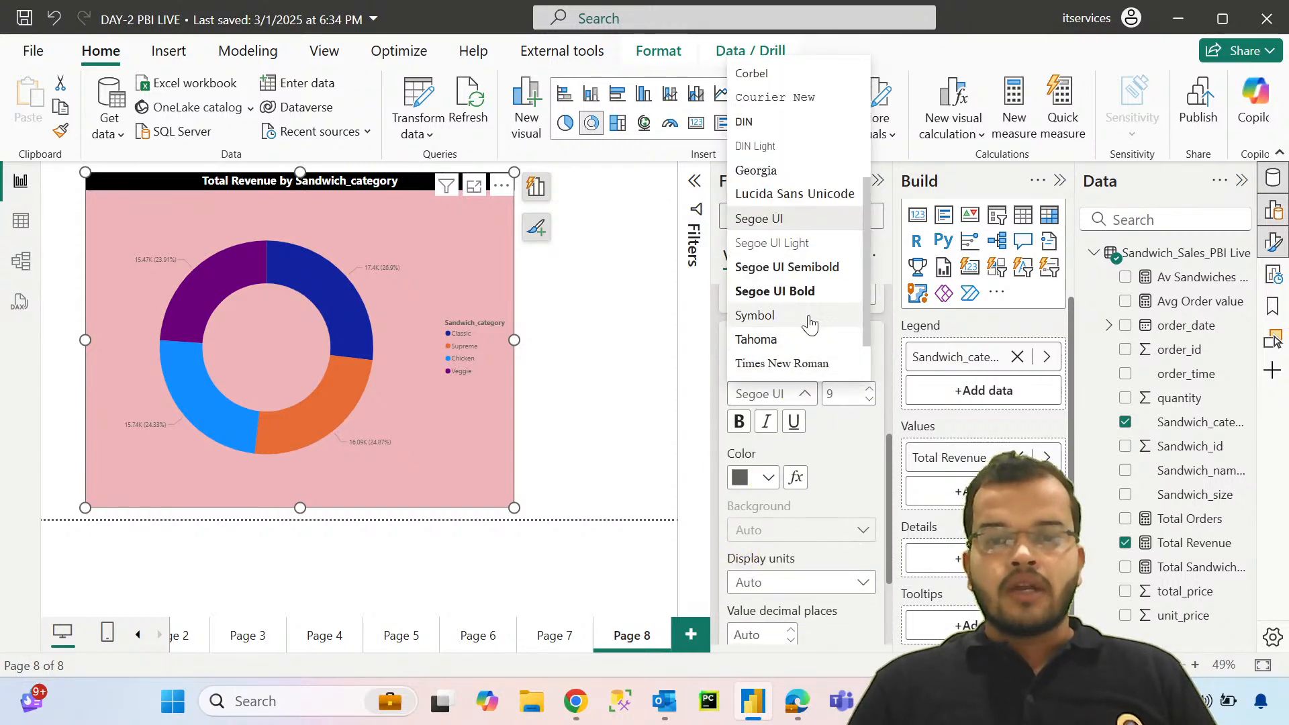
click(779, 288)
click(870, 389)
click(869, 389)
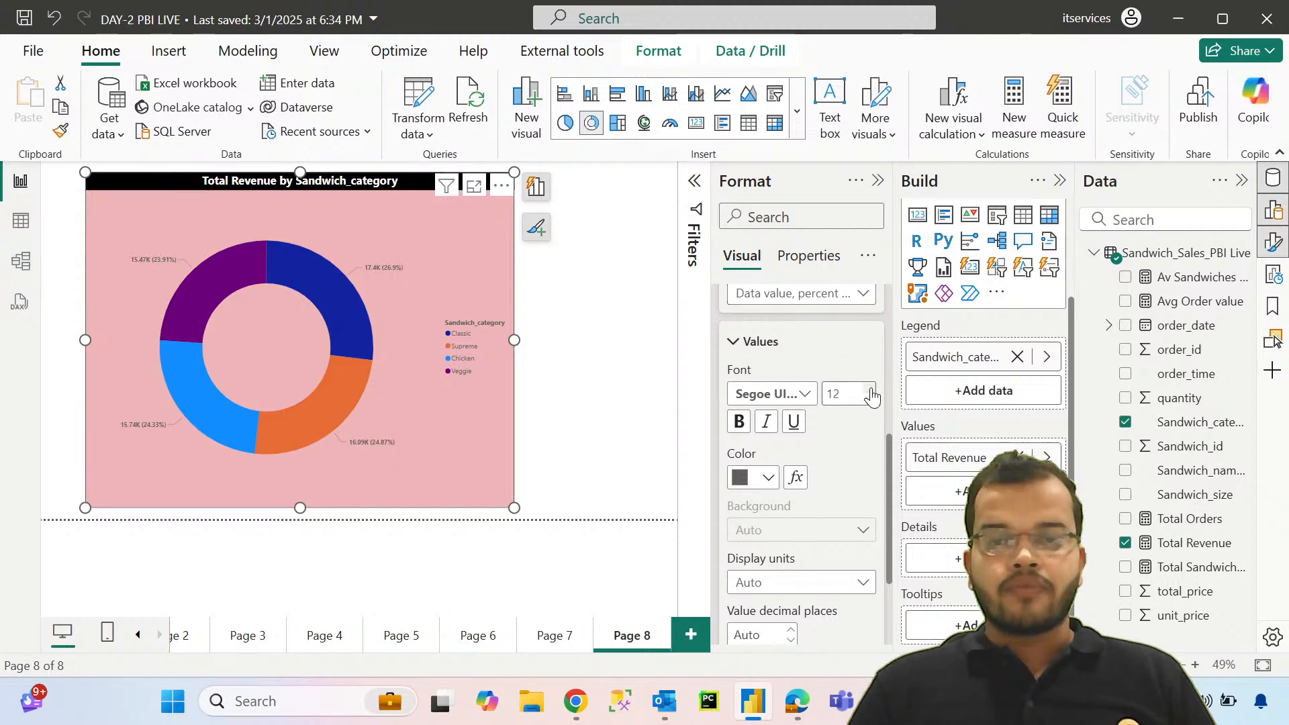
Step: Change the color of the detail label values to black
click(768, 477)
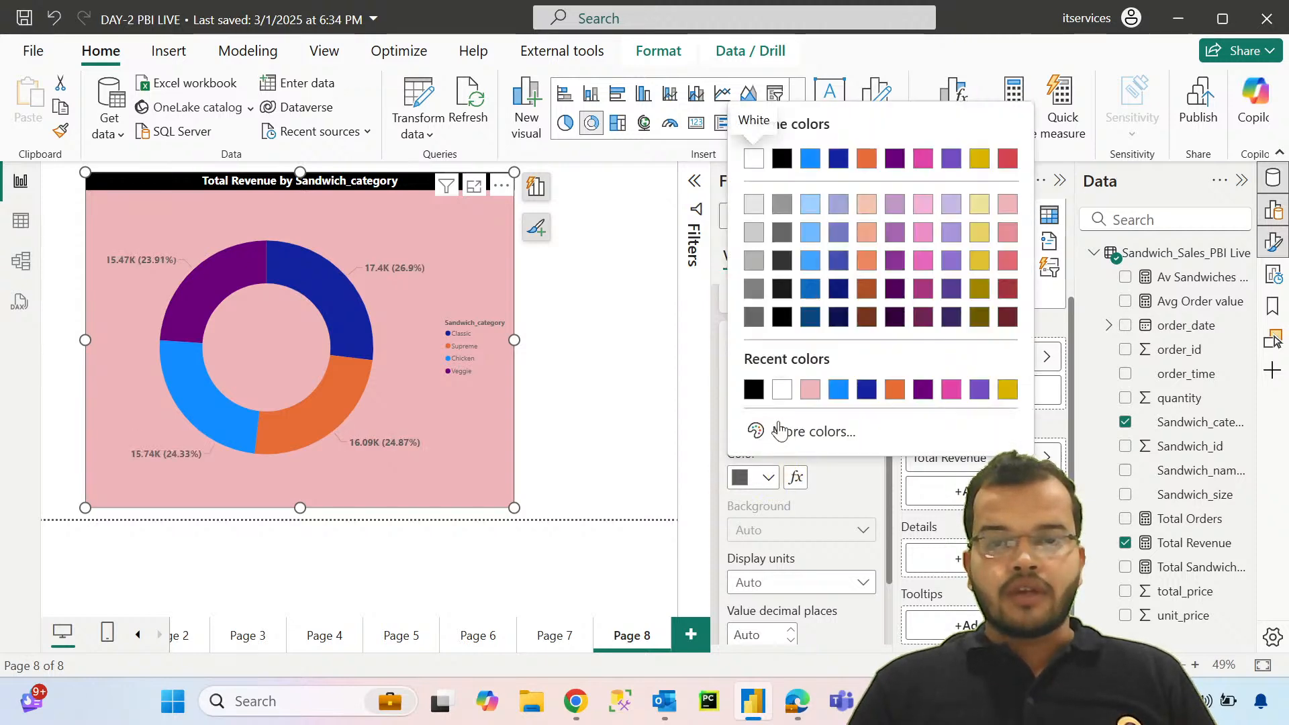
click(753, 390)
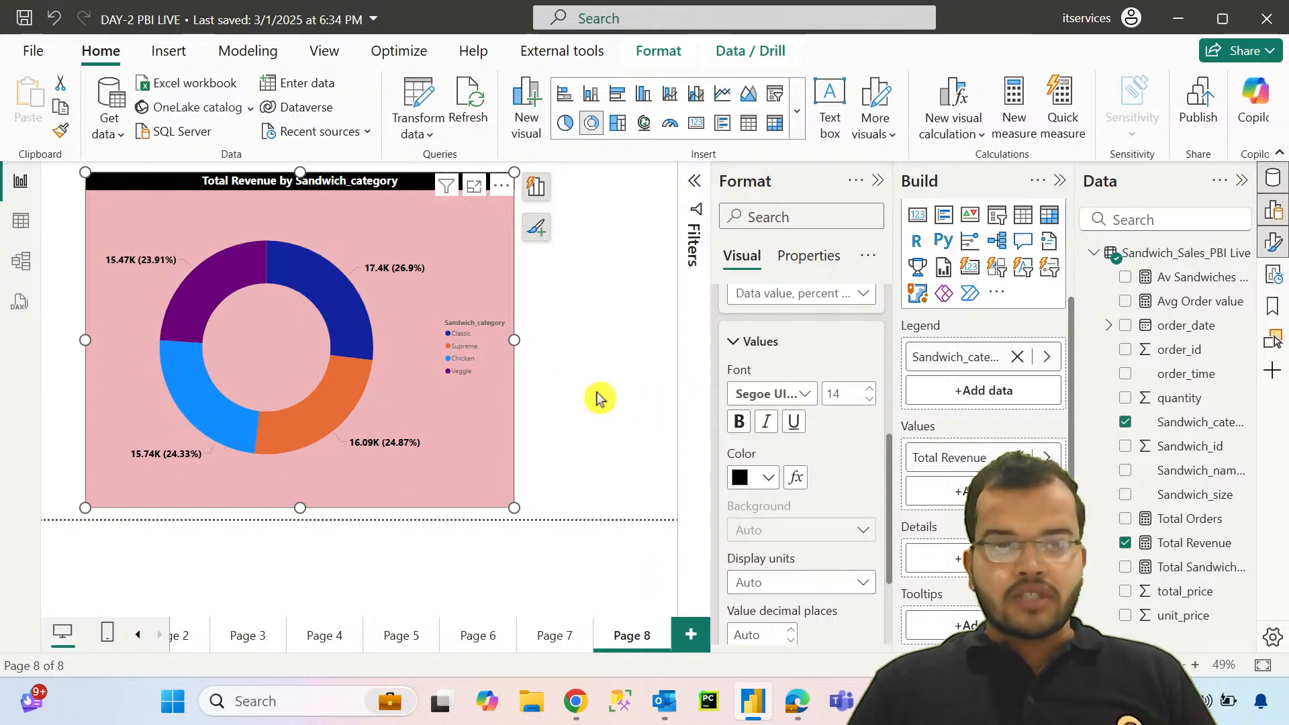
scroll(844, 417, down, 3)
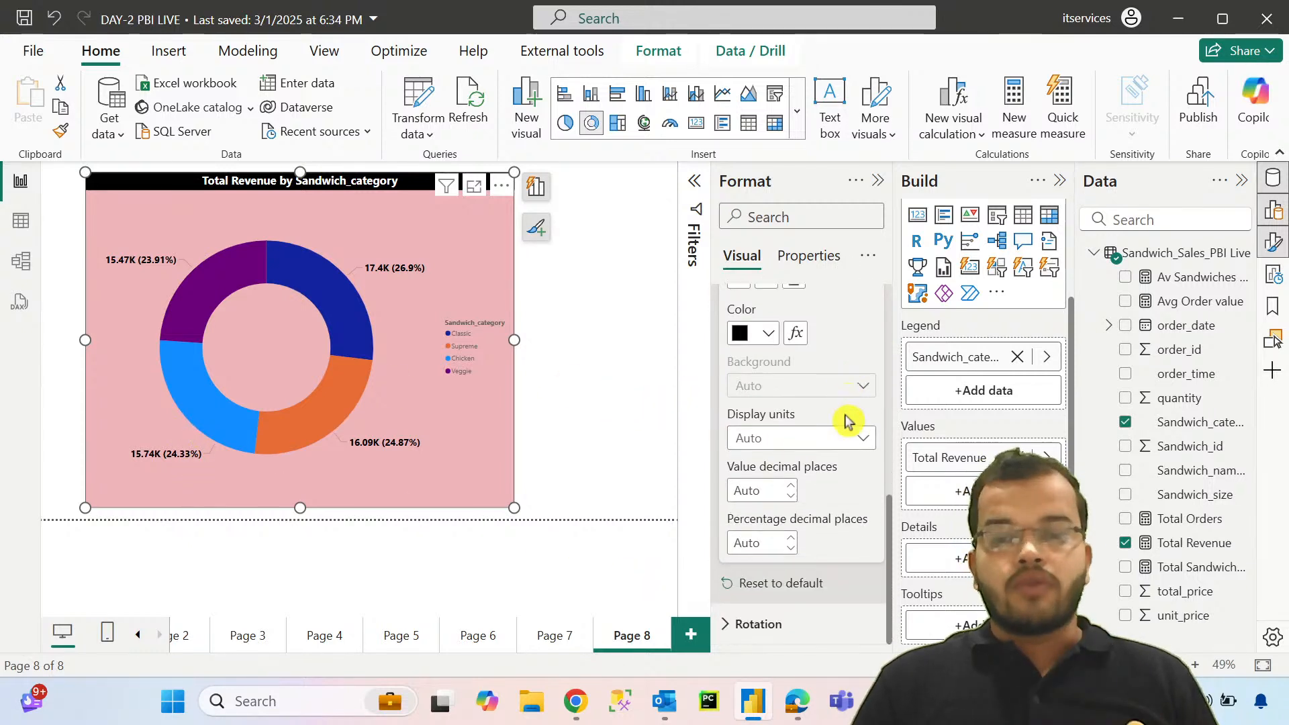
scroll(847, 423, up, 8)
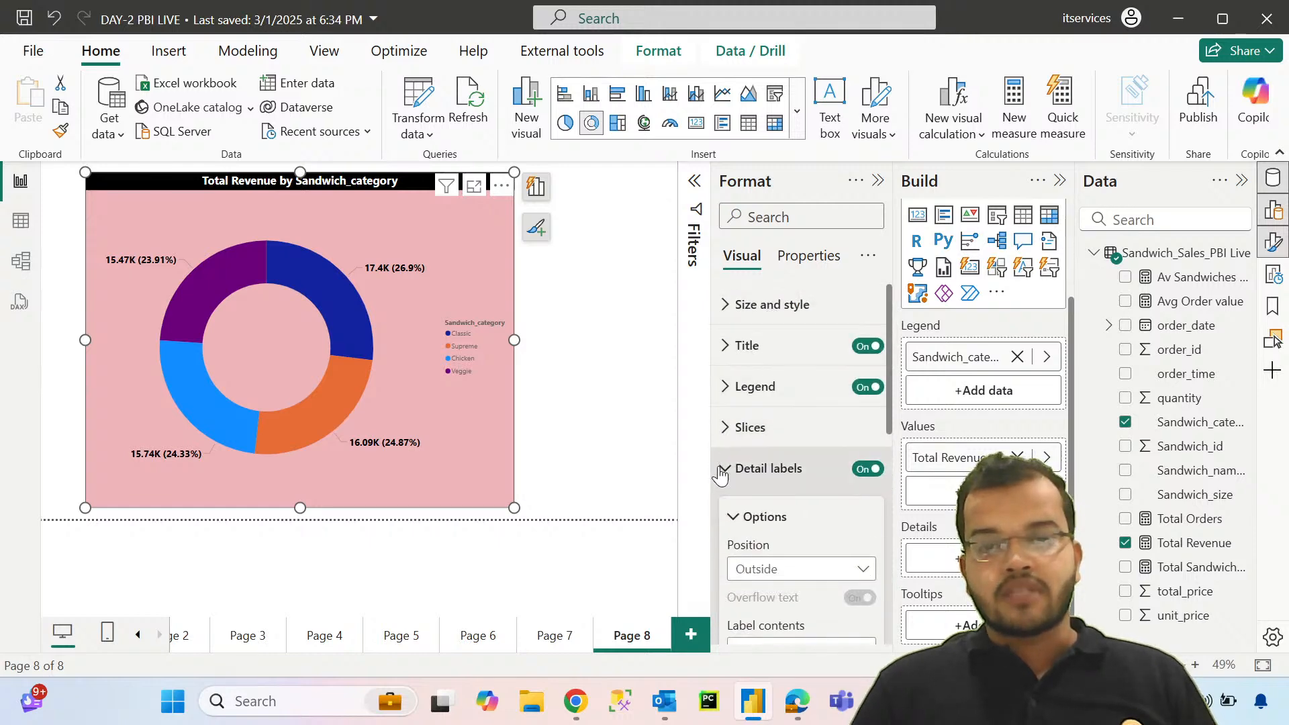
click(723, 469)
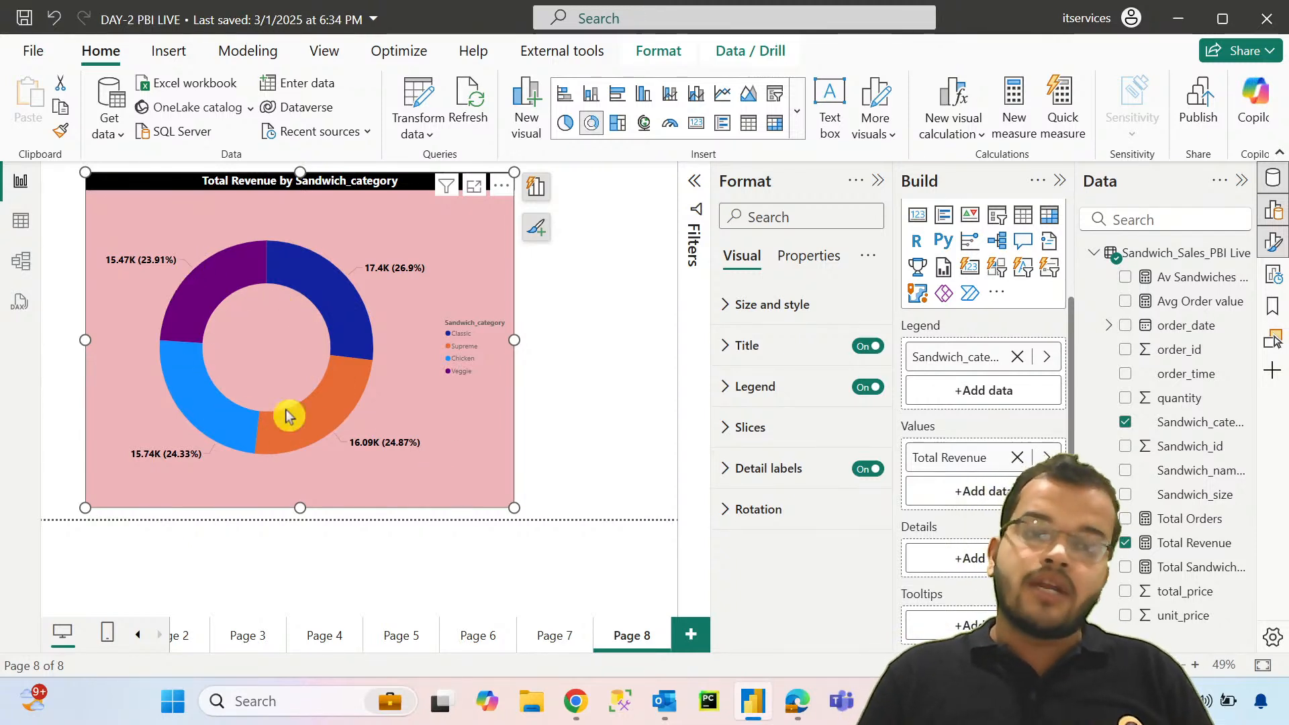
Step: Move the donut chart into the upper-left corner of the report page and keep it selected
drag(494, 474, 432, 452)
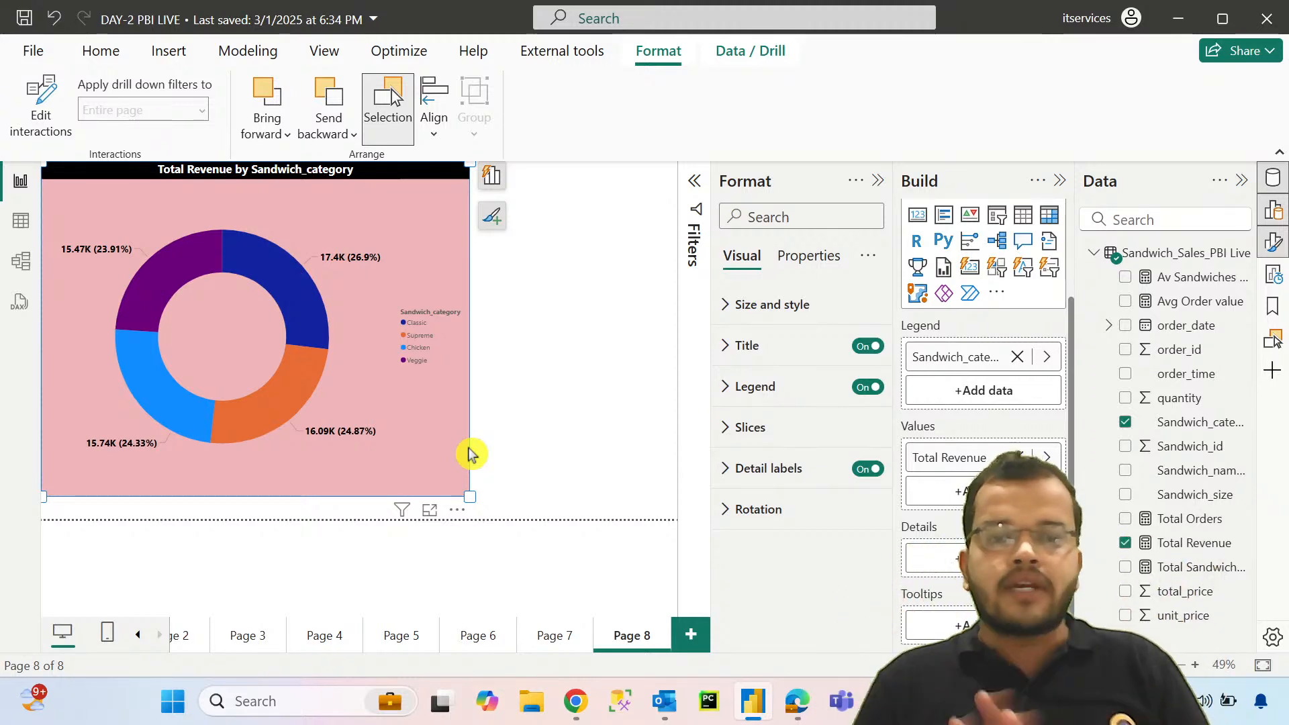
click(452, 448)
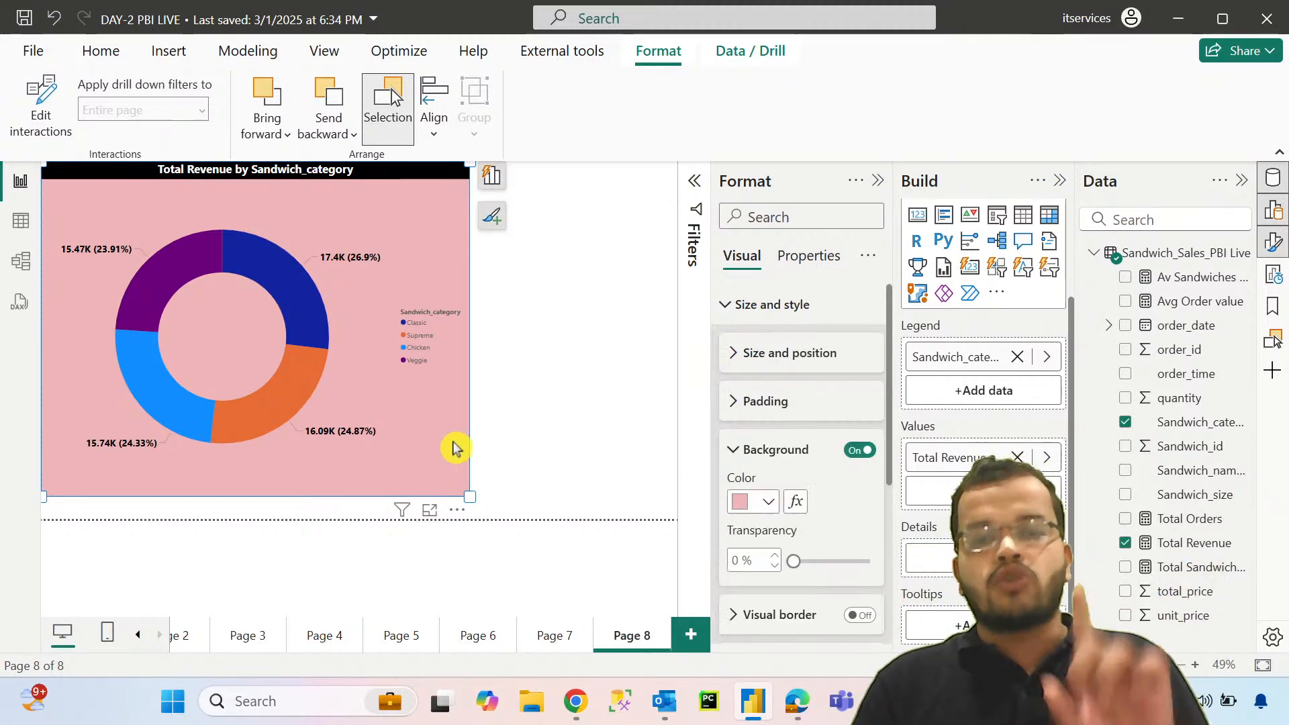
click(528, 429)
click(463, 451)
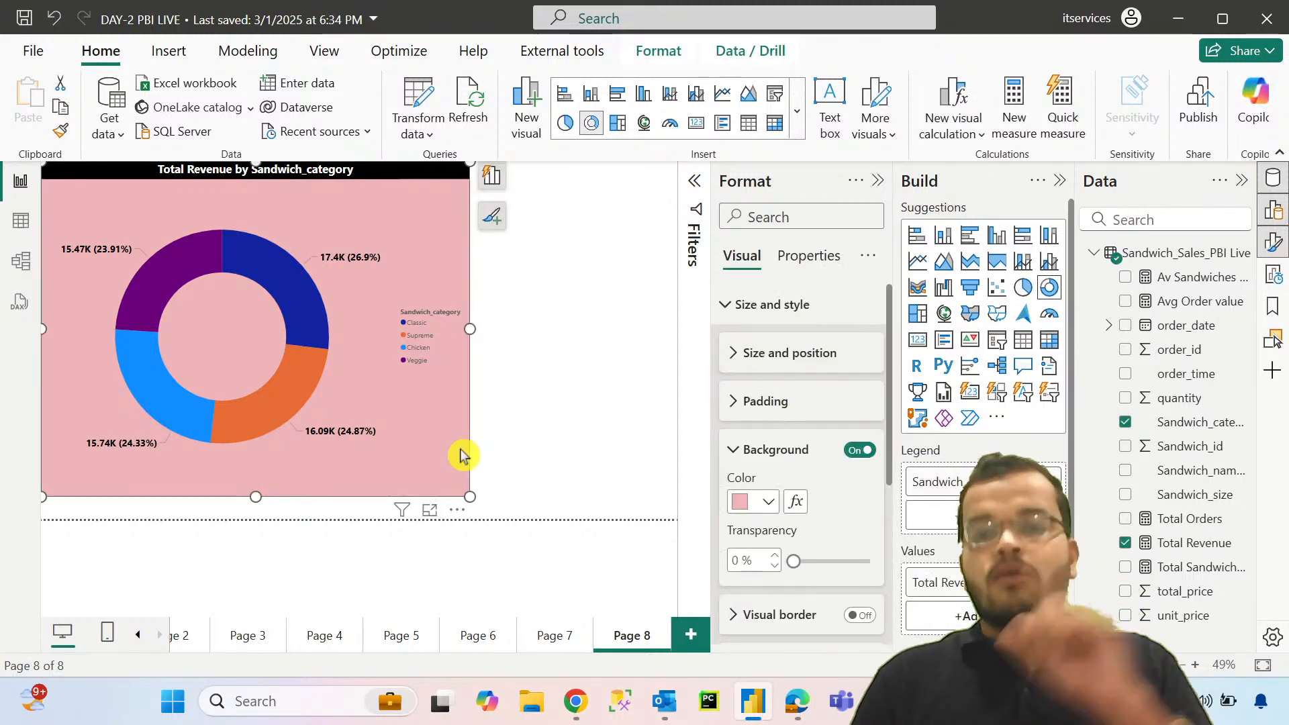
click(724, 306)
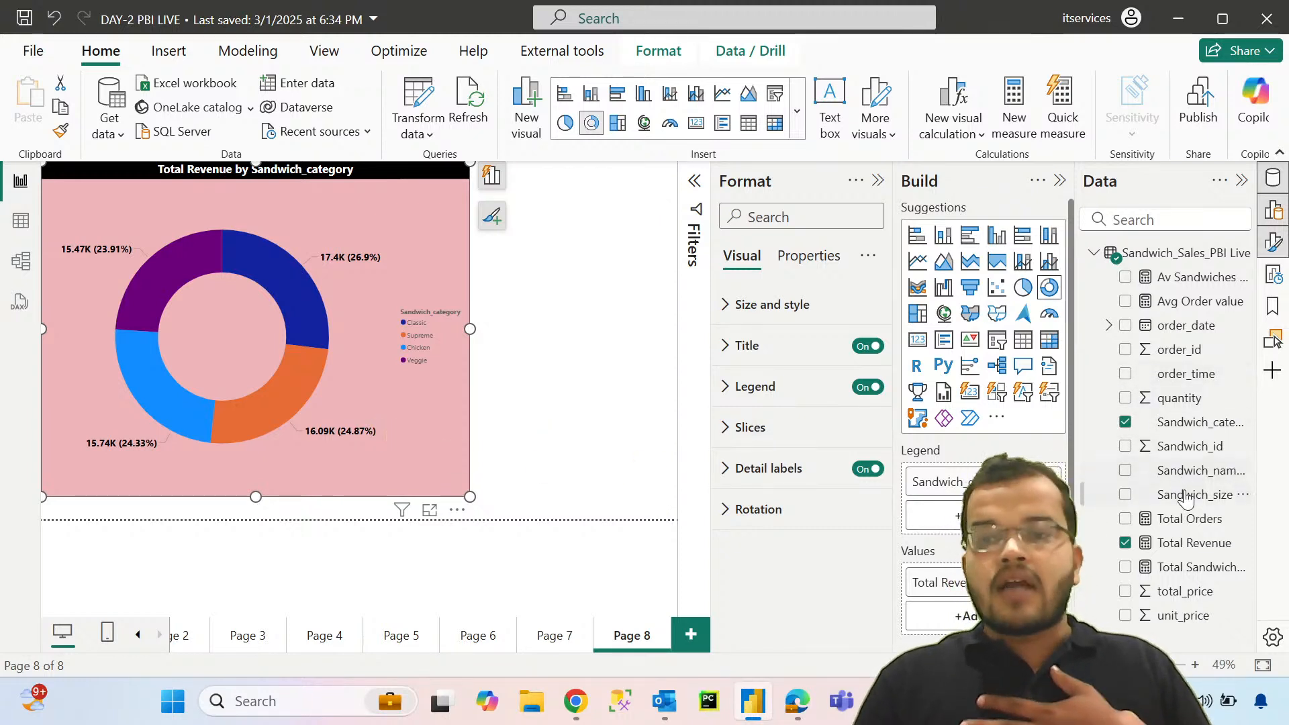
Step: Try to add the Sandwich_size field to the donut chart's legend
drag(1186, 502, 980, 483)
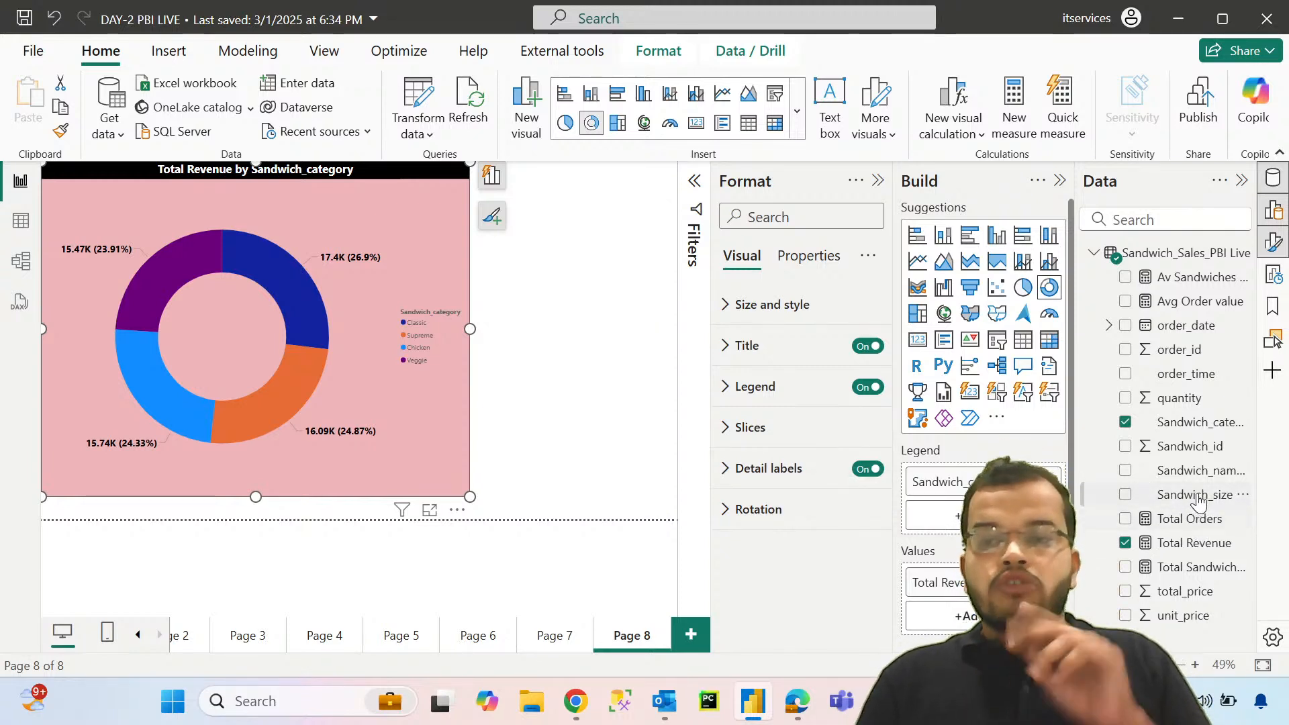
Step: Try again to place the Sandwich_size field beneath Sandwich_category in the donut chart's legend
drag(1199, 496, 1000, 484)
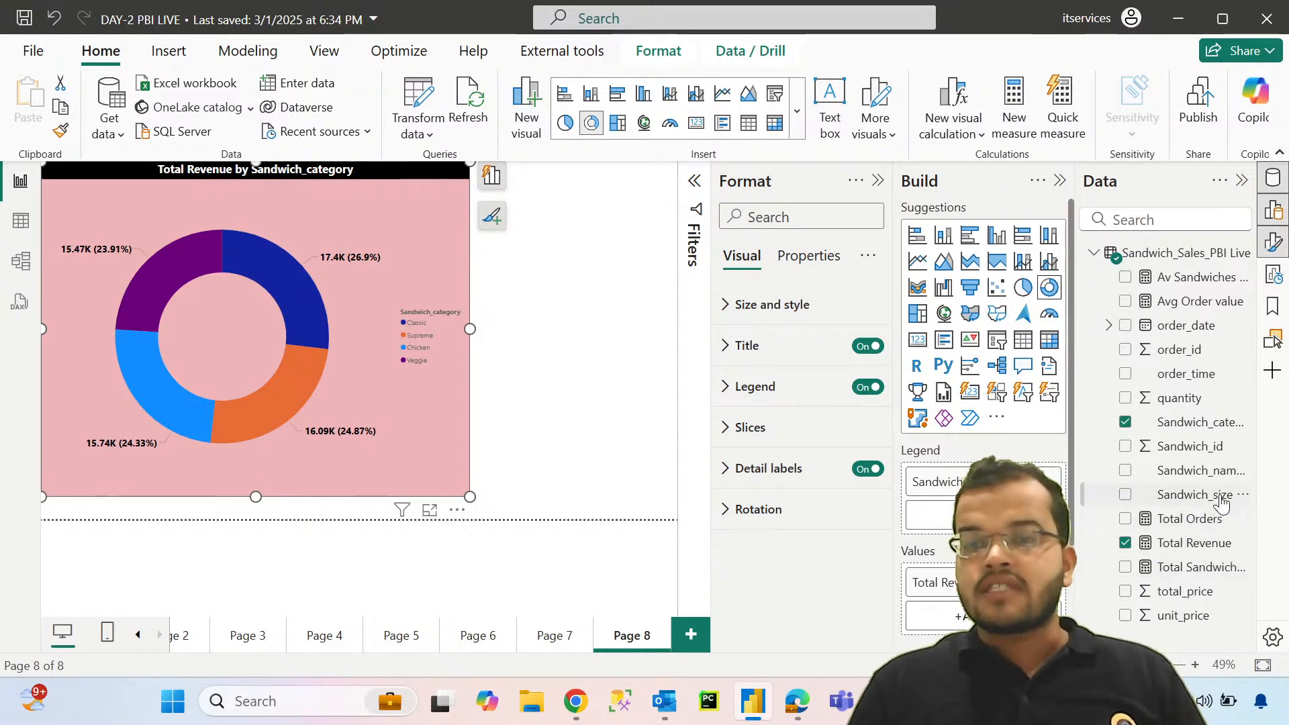
drag(1202, 494, 966, 483)
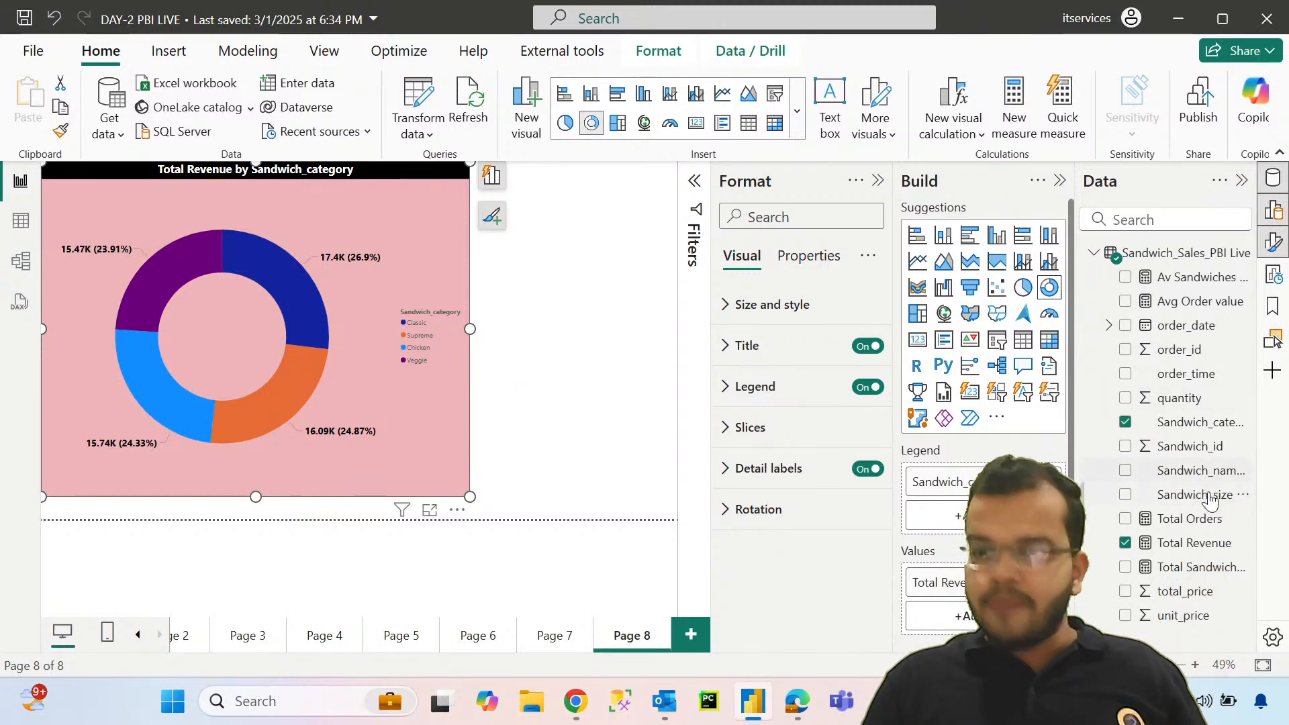
drag(1205, 495, 1000, 482)
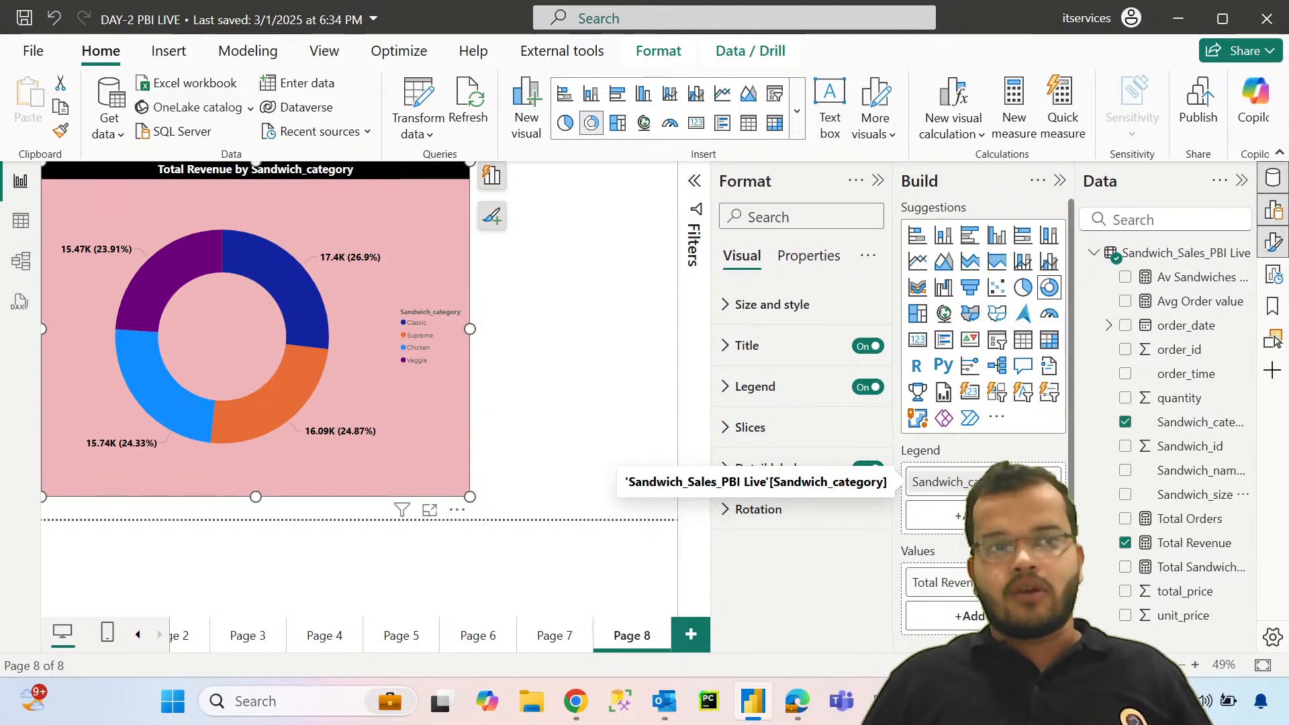
Step: Open the gallery for getting more visuals and search it for "drill down do"
click(995, 430)
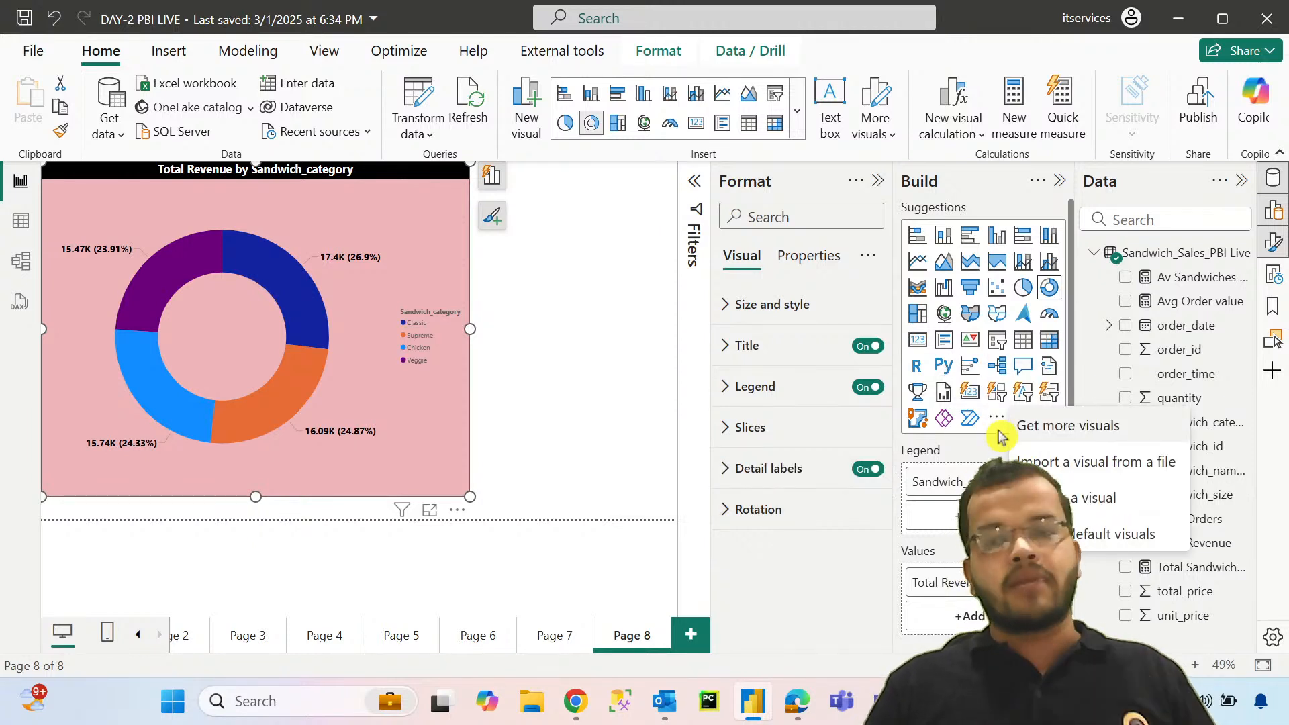
click(1059, 436)
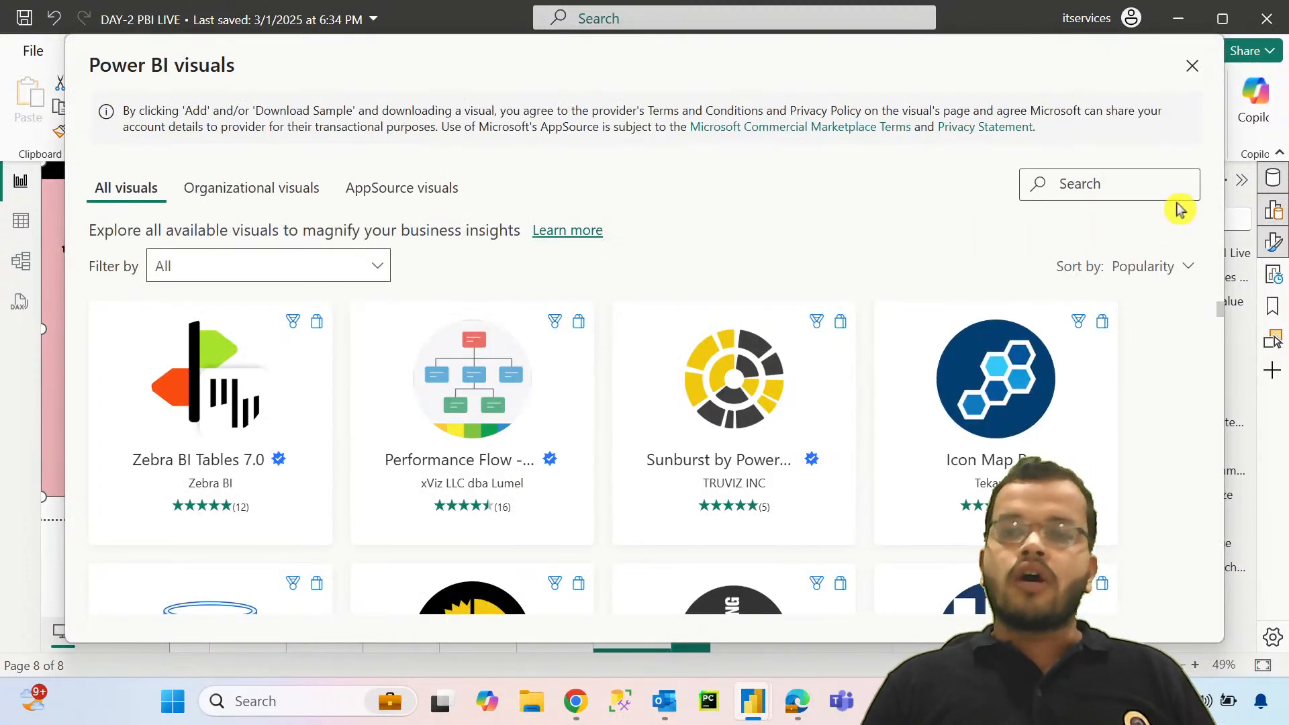
click(1140, 189)
text(d)
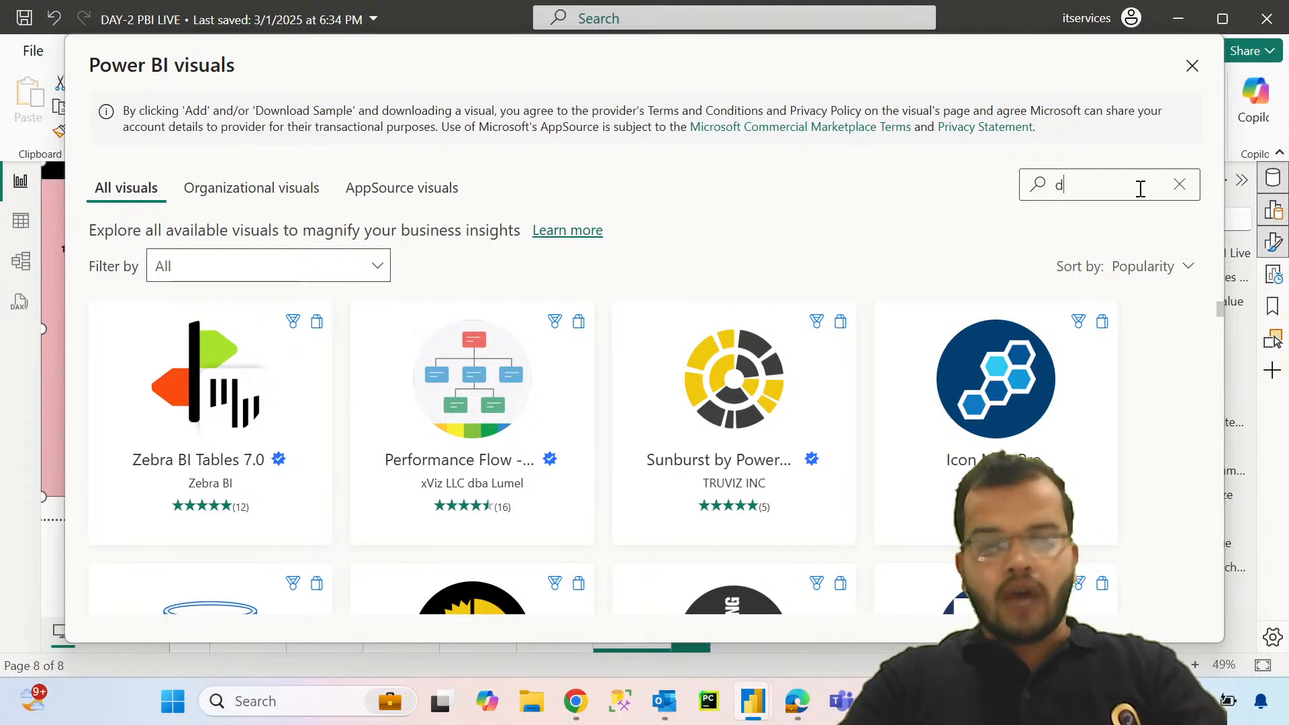
text(rill down do)
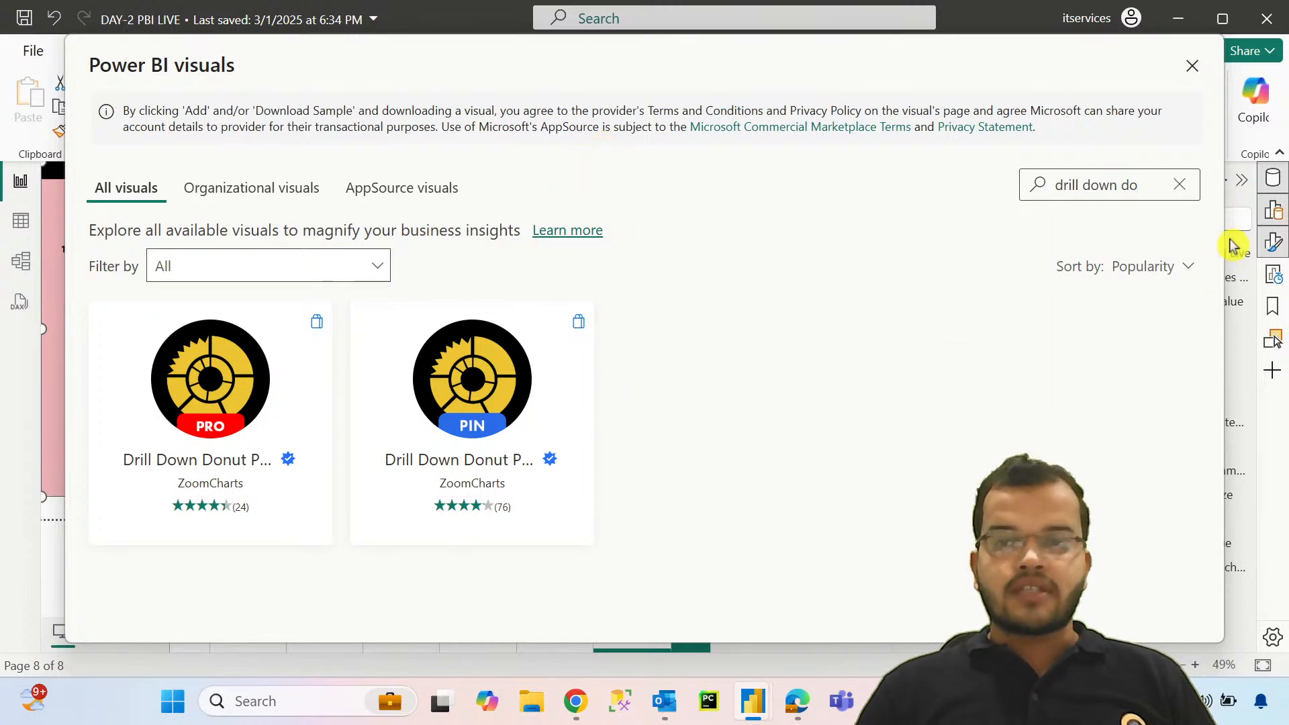
Step: Clear the search and browse the full catalogue of available visuals
click(1180, 184)
scroll(933, 450, down, 10)
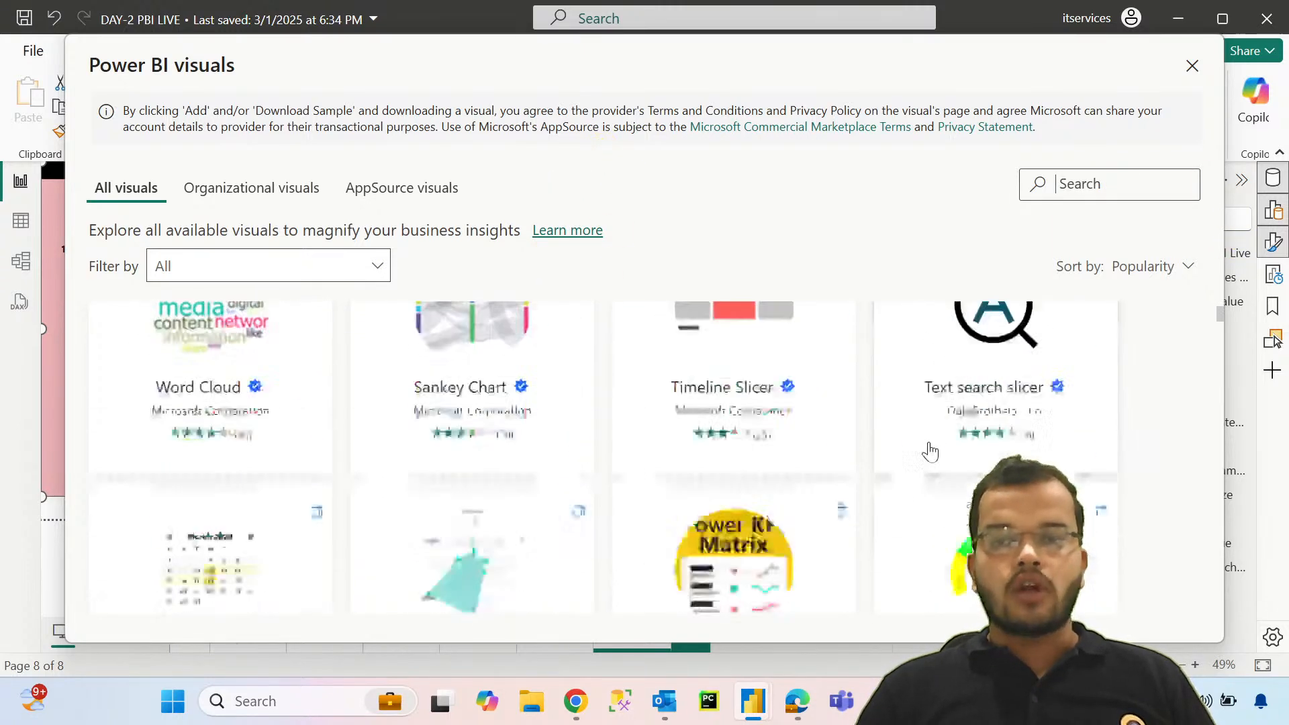
scroll(933, 449, down, 10)
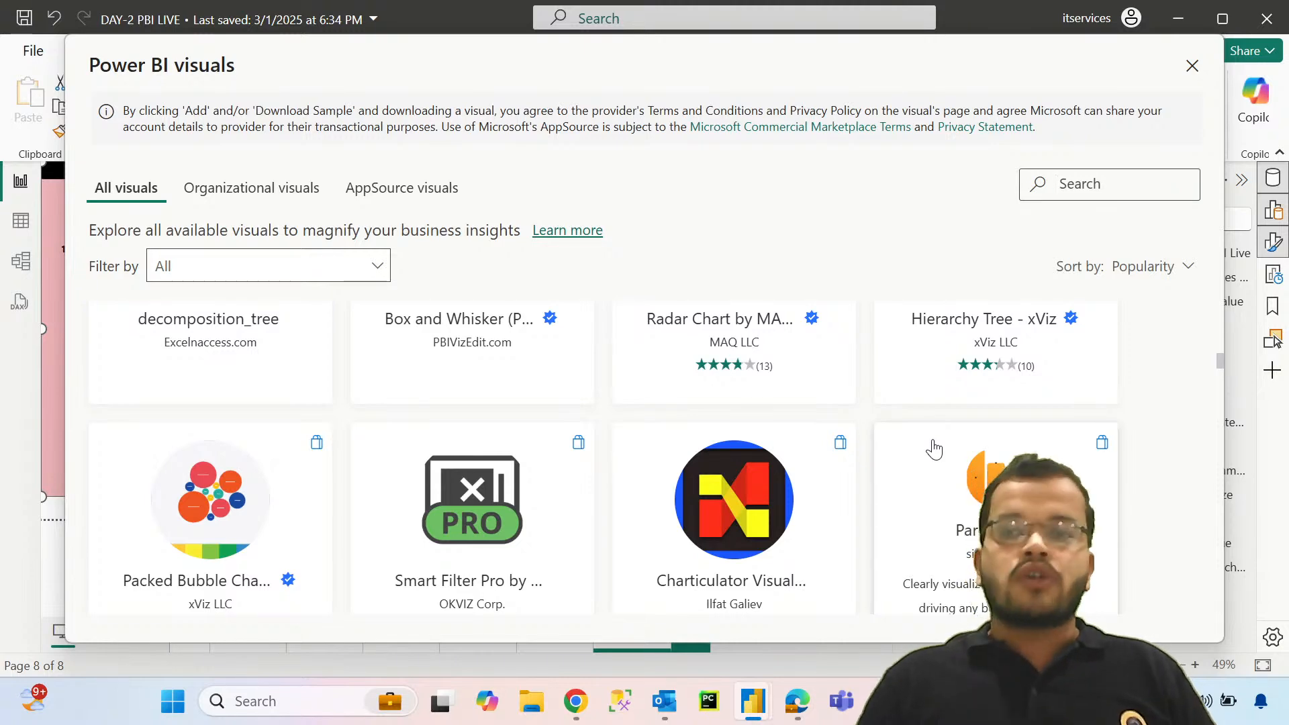
scroll(813, 517, down, 10)
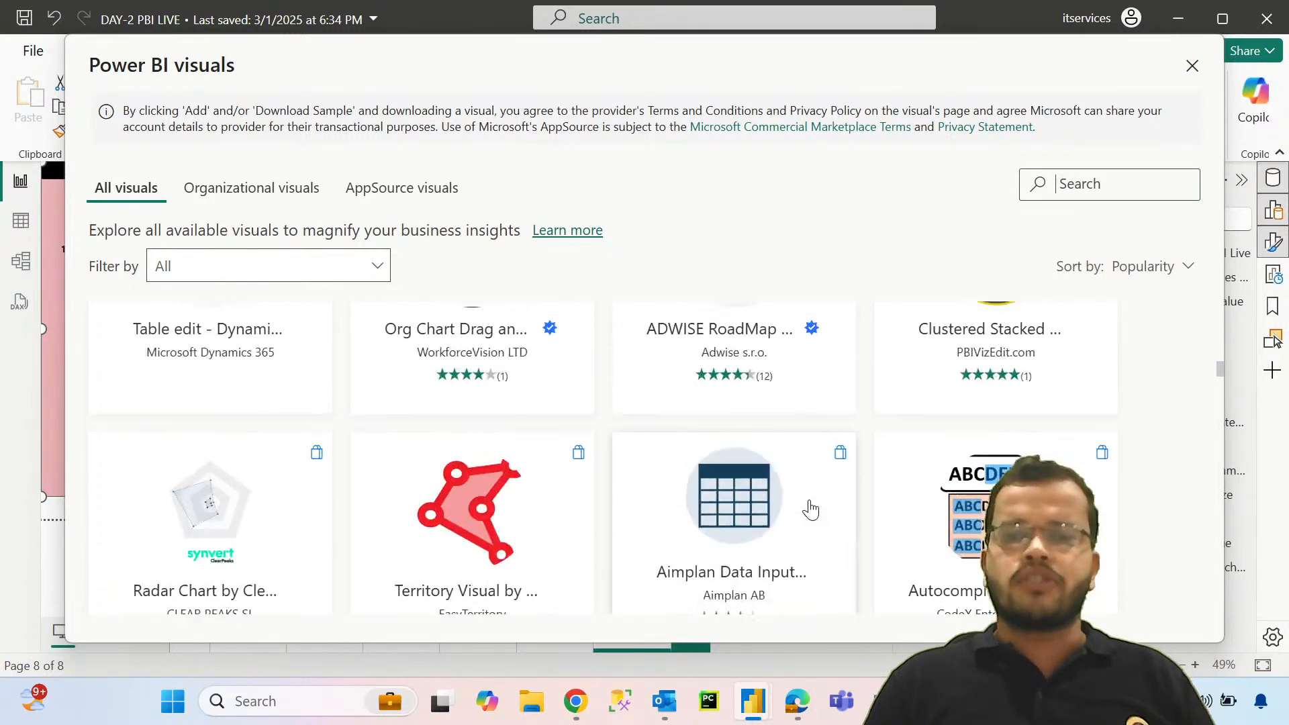
scroll(810, 510, down, 10)
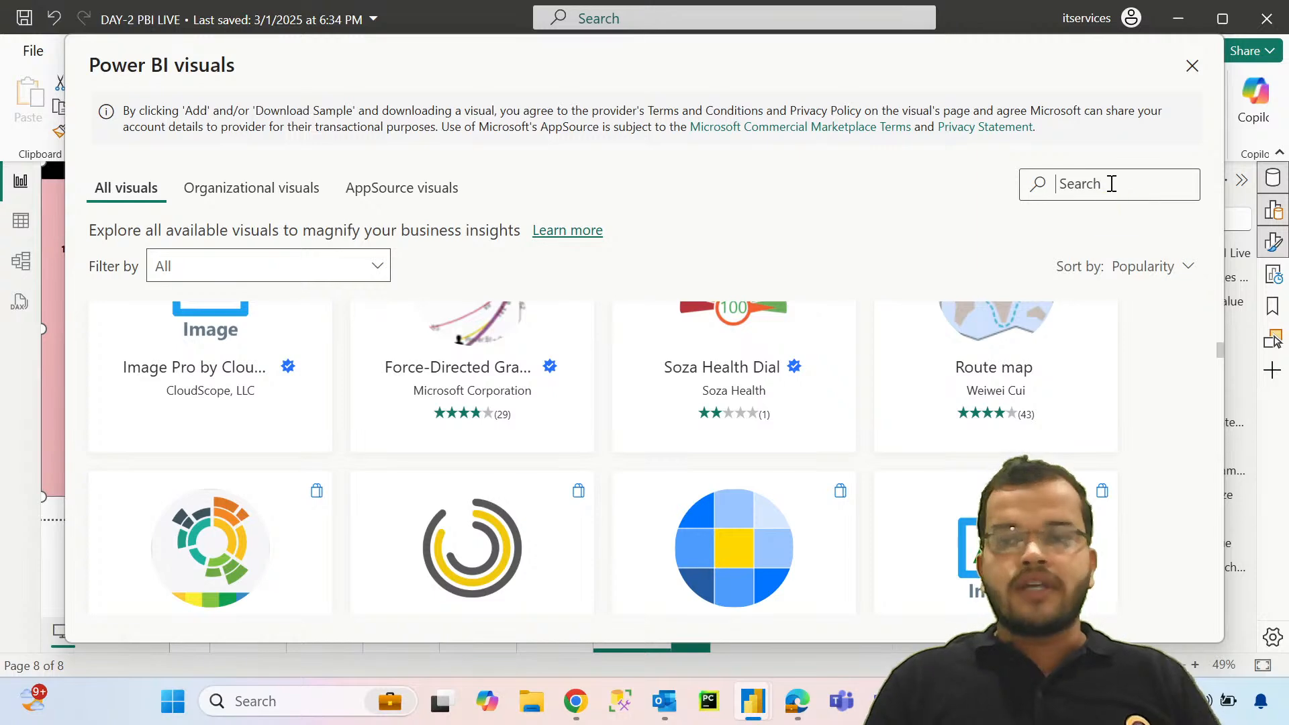
Step: Search the gallery for "drill down don" and open the details of Drill Down Donut PRO (Filter) by ZoomCharts
text(drill dow)
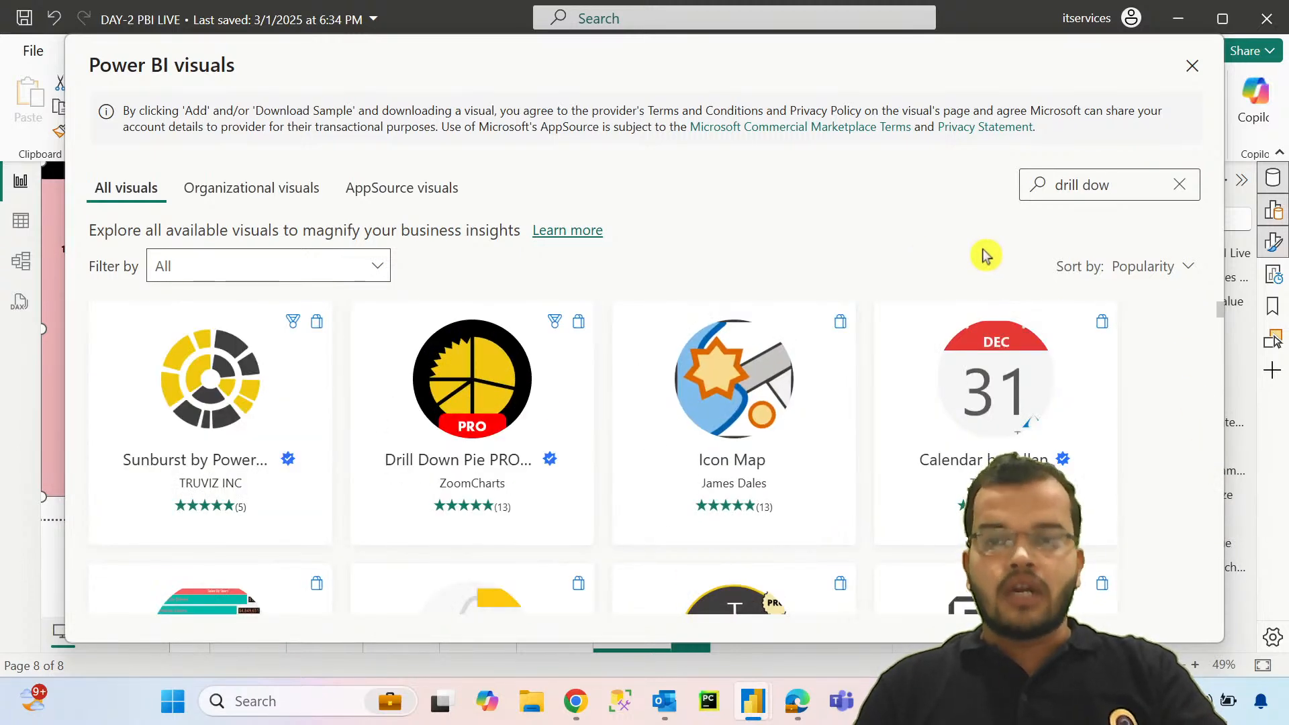
click(1122, 190)
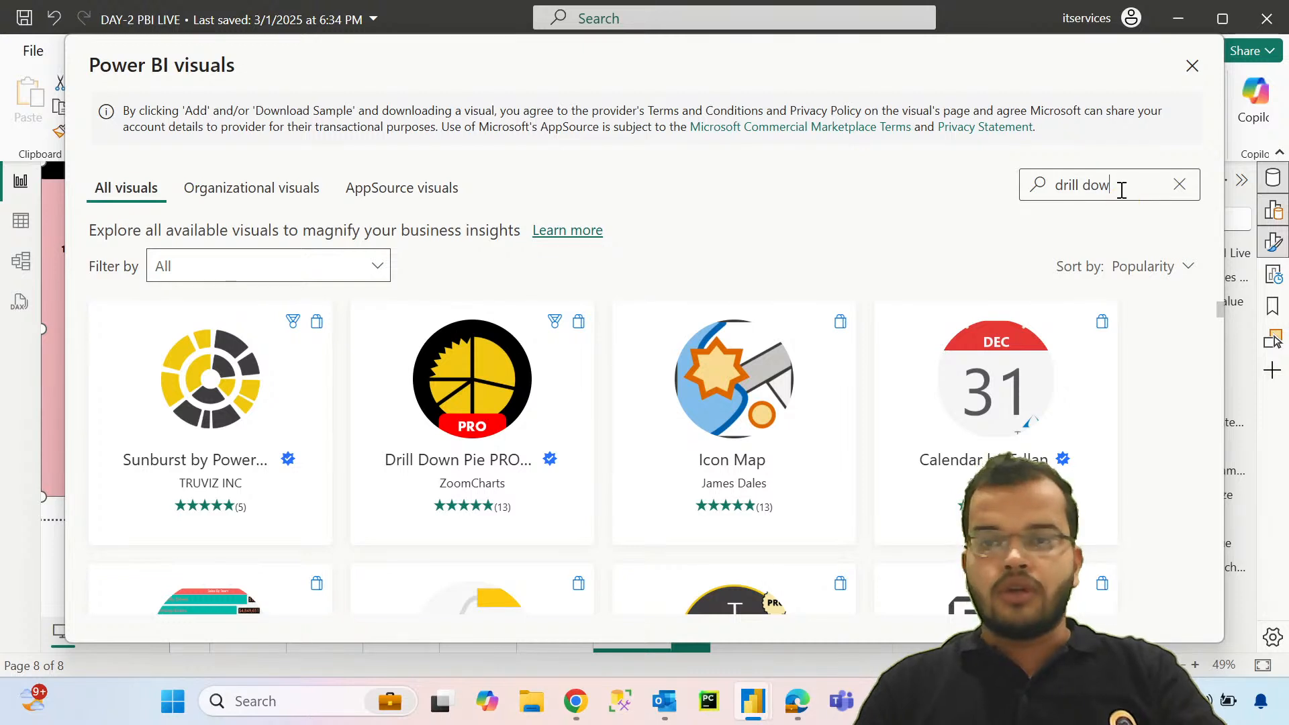
text(n don)
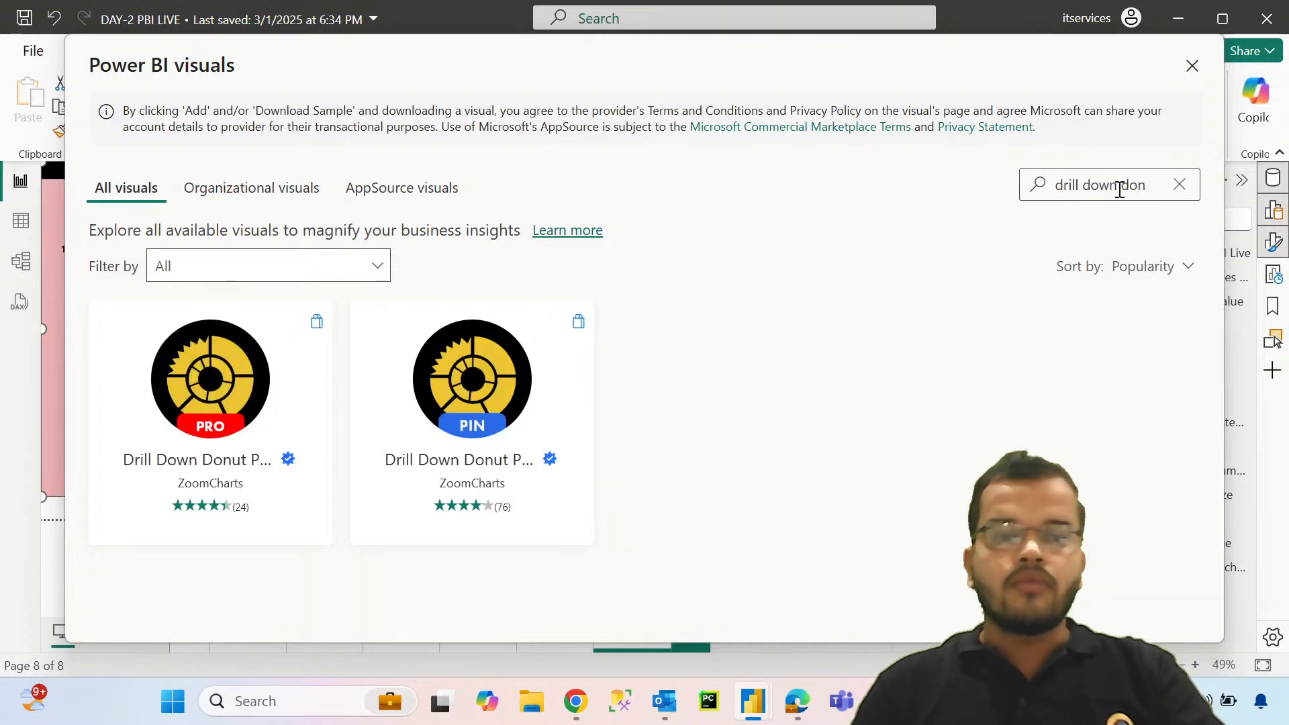
click(225, 417)
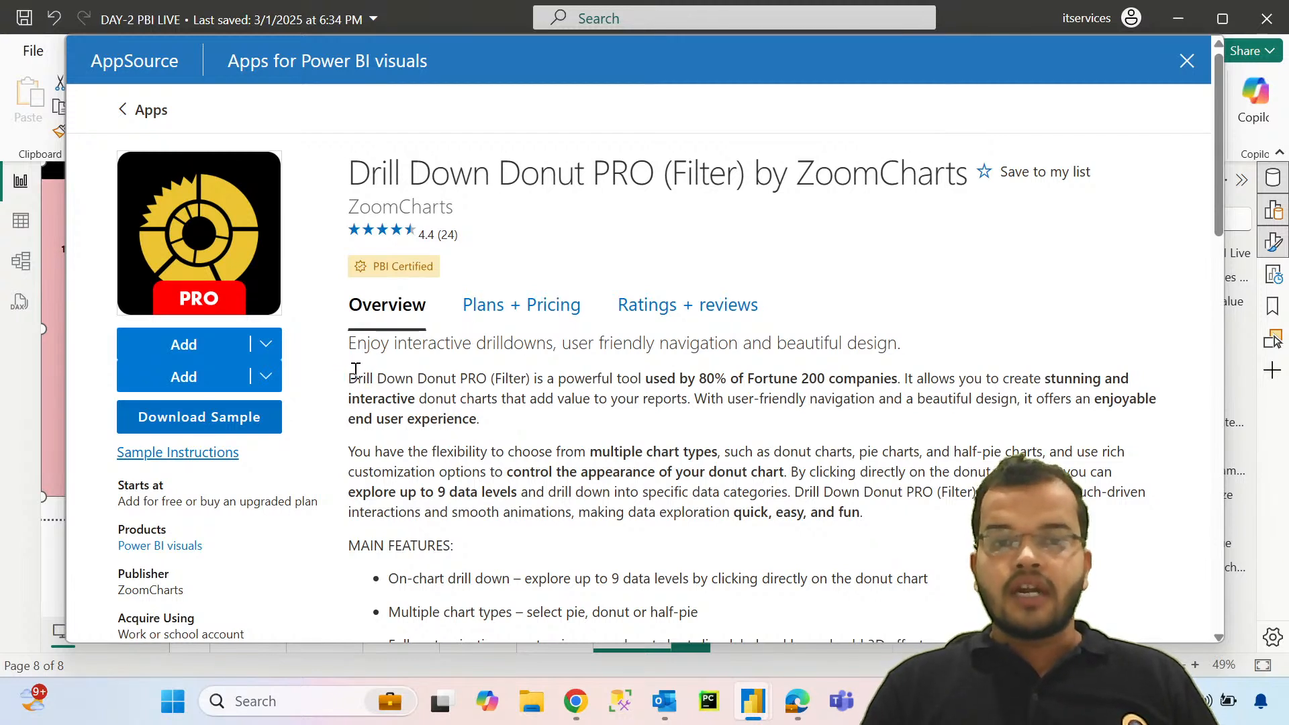
Step: Review the visual's overview, main features, most popular use cases and last update date
drag(356, 370, 500, 376)
drag(582, 396, 679, 380)
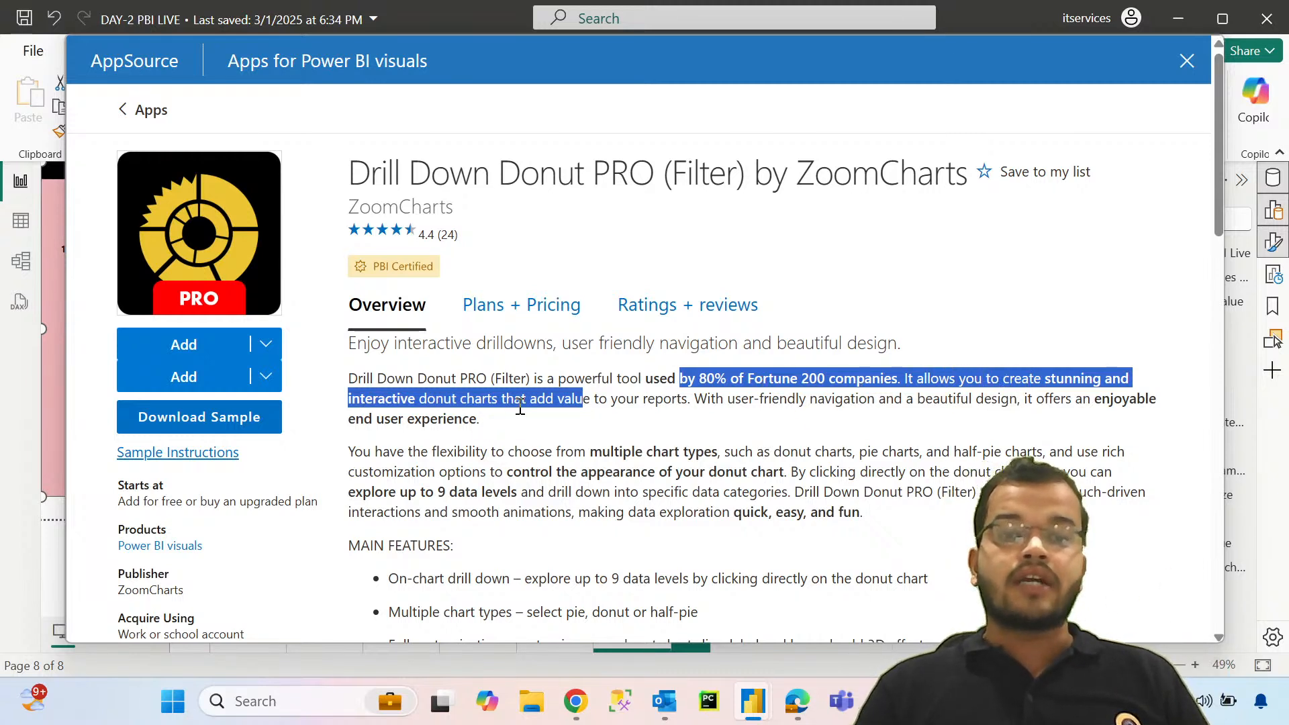
scroll(523, 422, down, 3)
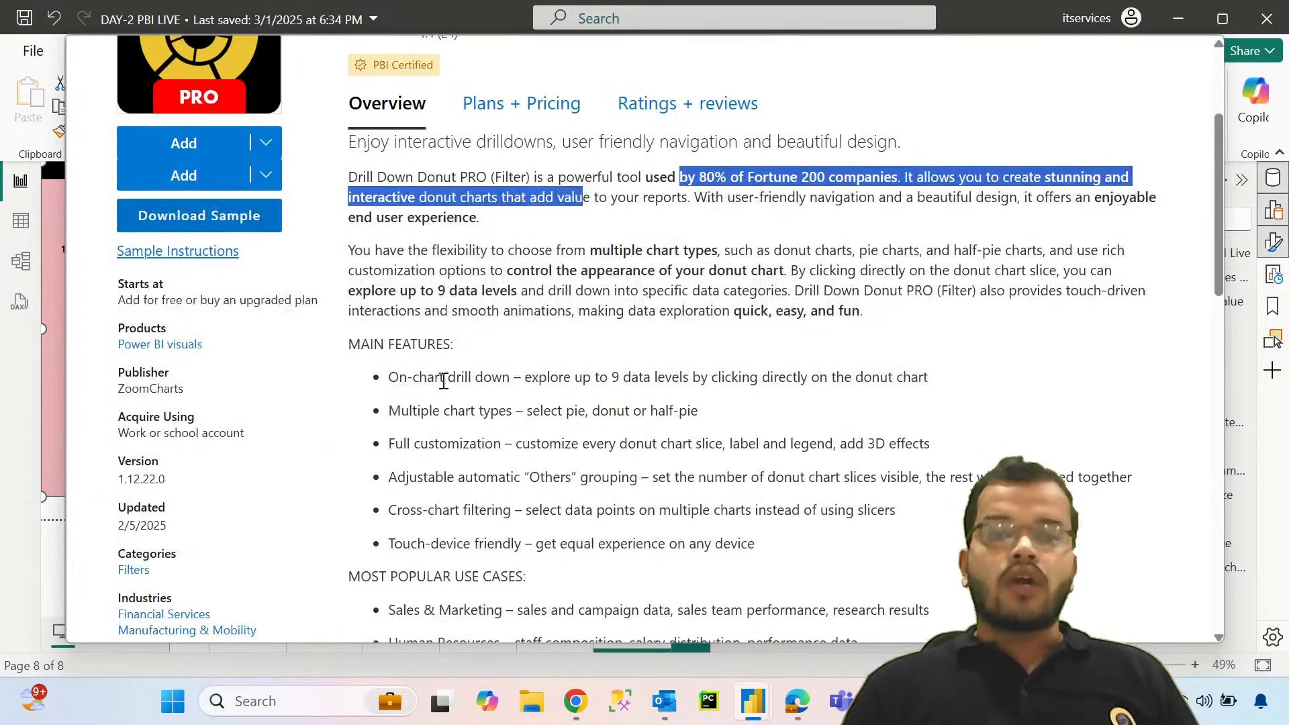
click(402, 373)
drag(402, 373, 517, 542)
scroll(511, 530, down, 3)
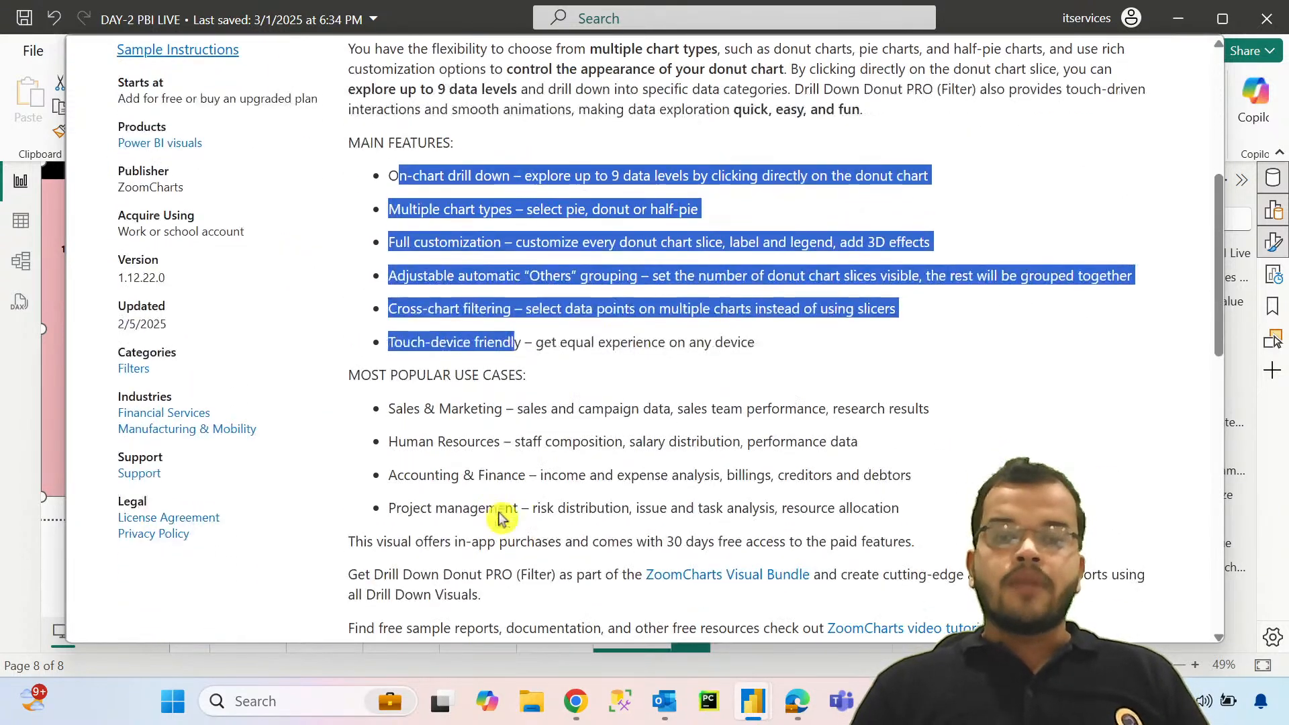
drag(378, 416, 533, 512)
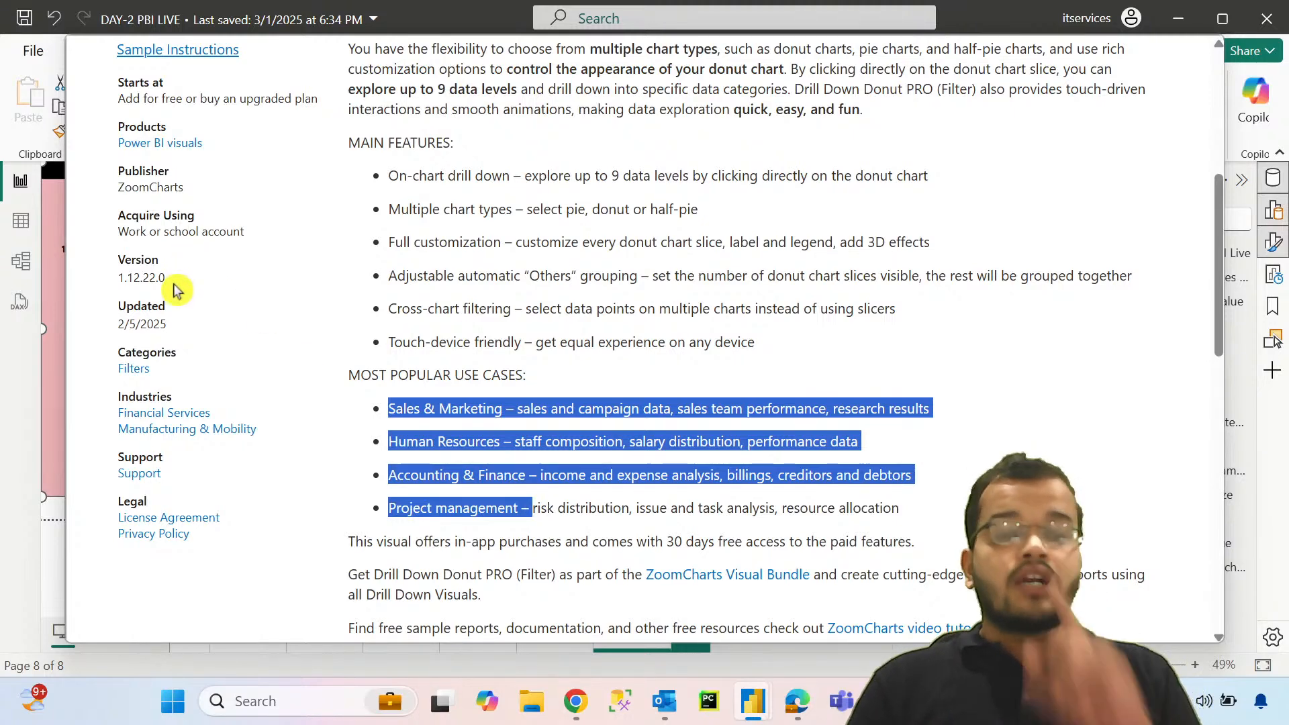
drag(117, 325, 168, 330)
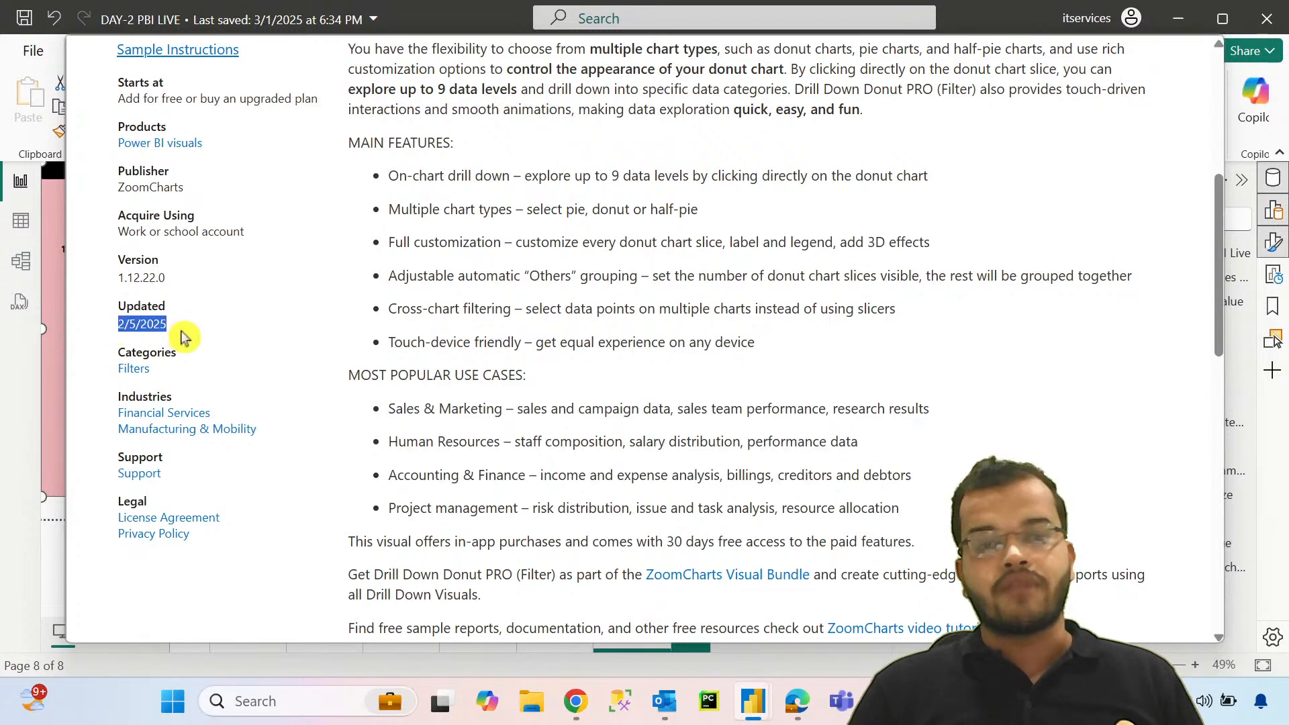
Step: Import the Drill Down Donut PRO (Filter) visual into the report
scroll(547, 402, up, 5)
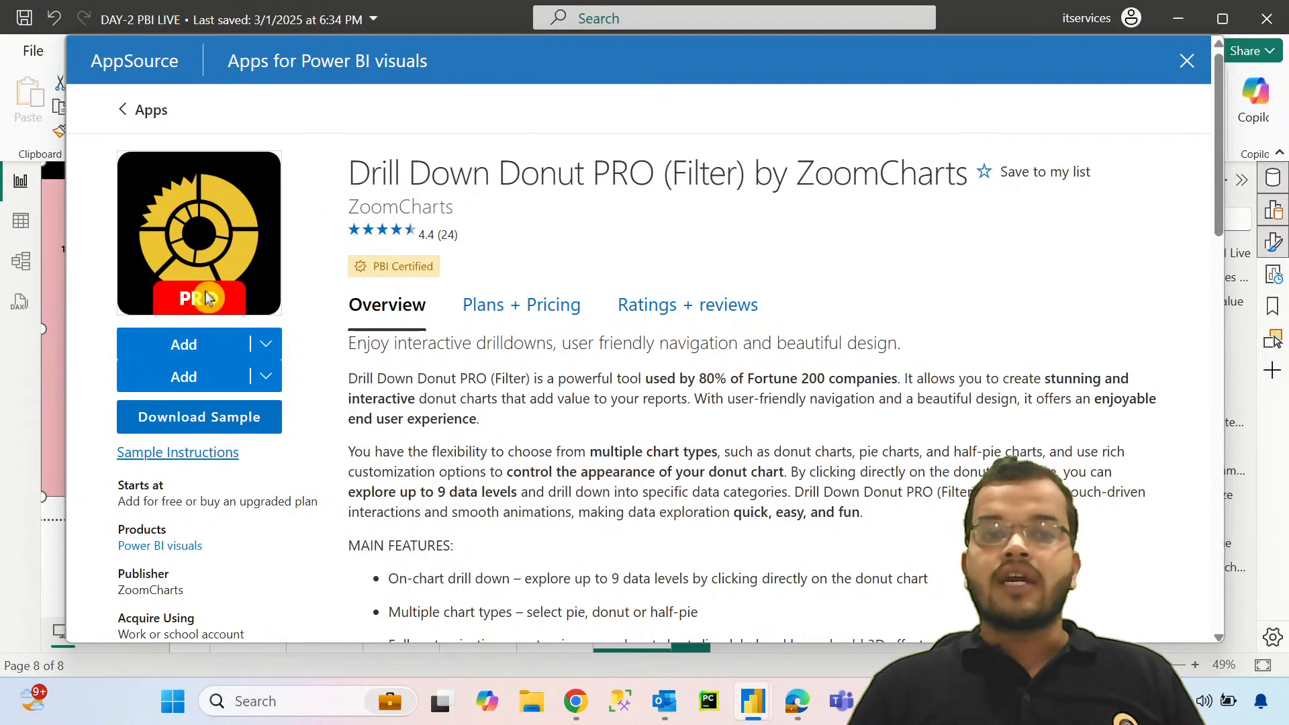
click(188, 349)
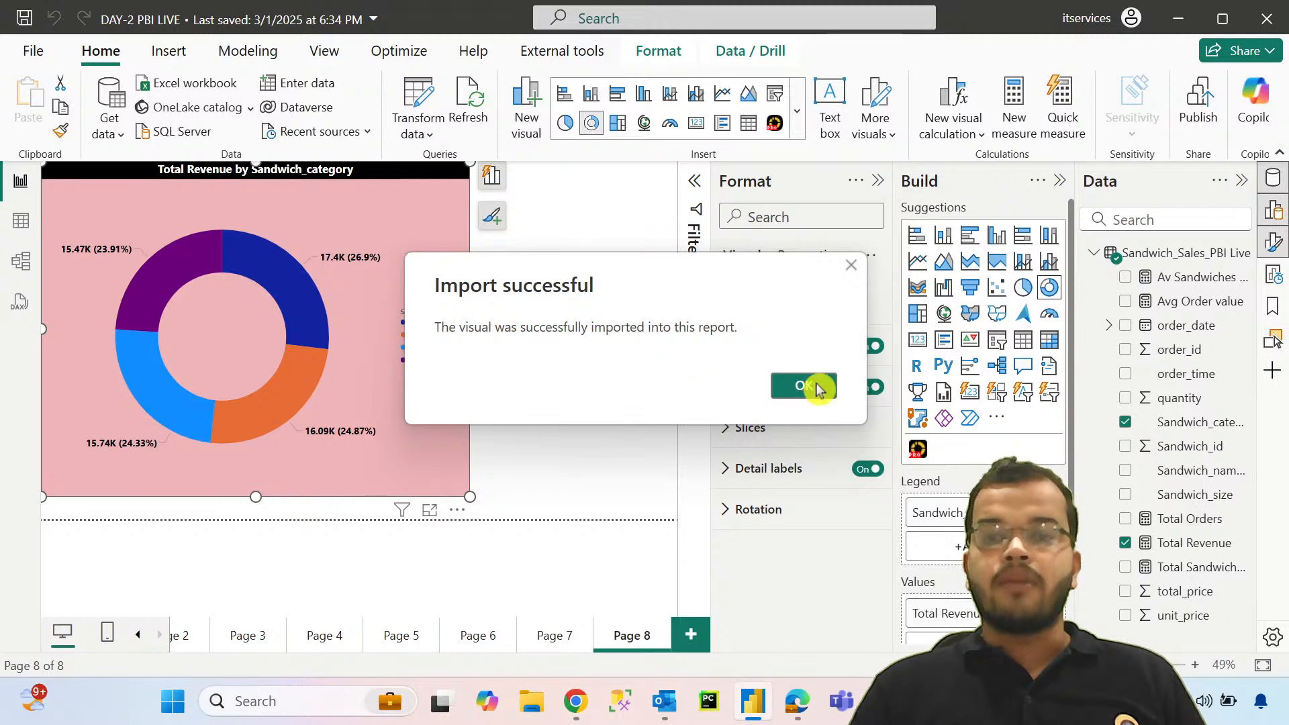
click(816, 388)
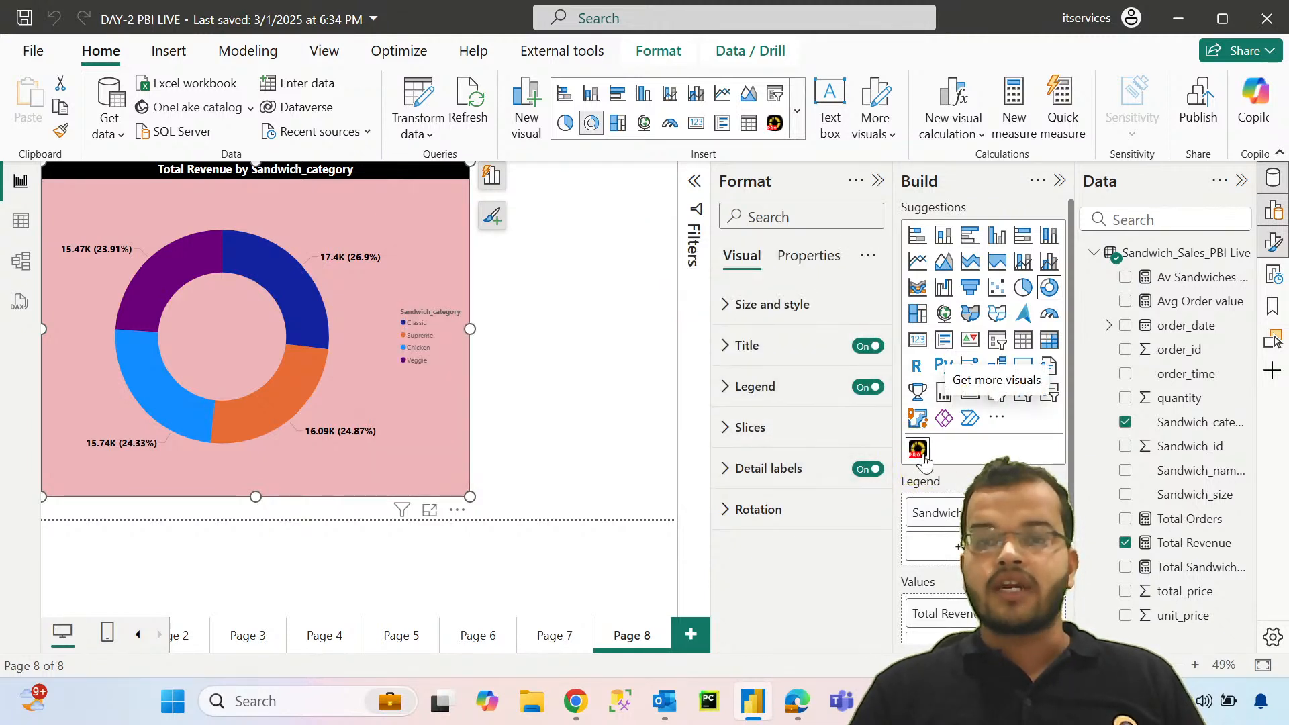
Step: Insert the Drill Down Donut PRO (Filter) visual on a new report page, enlarged to fill the page
click(690, 635)
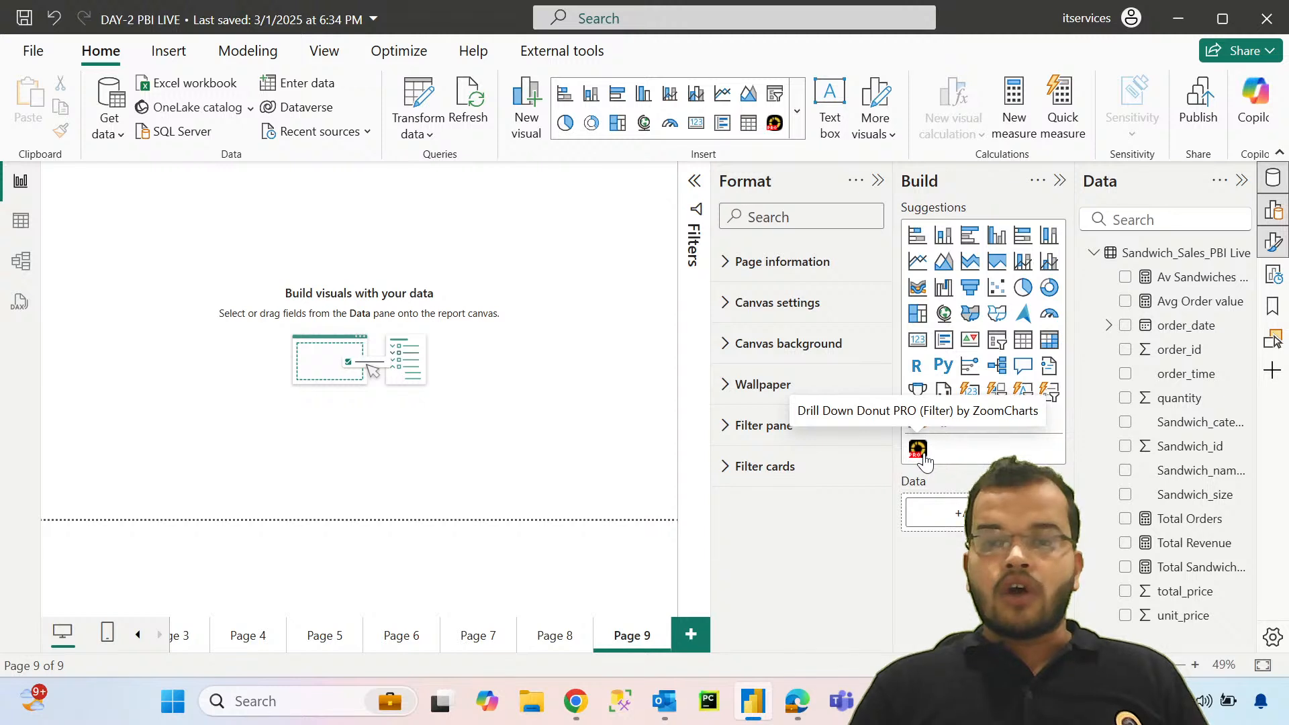
click(923, 457)
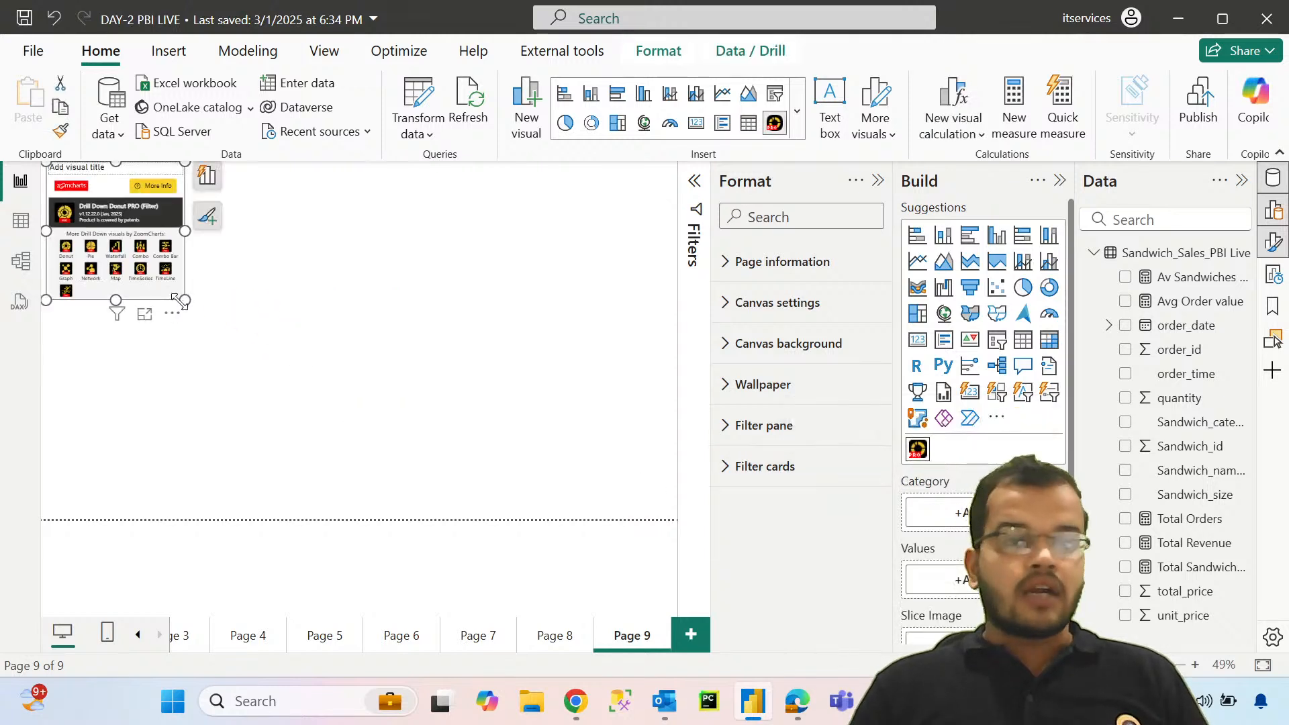
drag(183, 301, 691, 559)
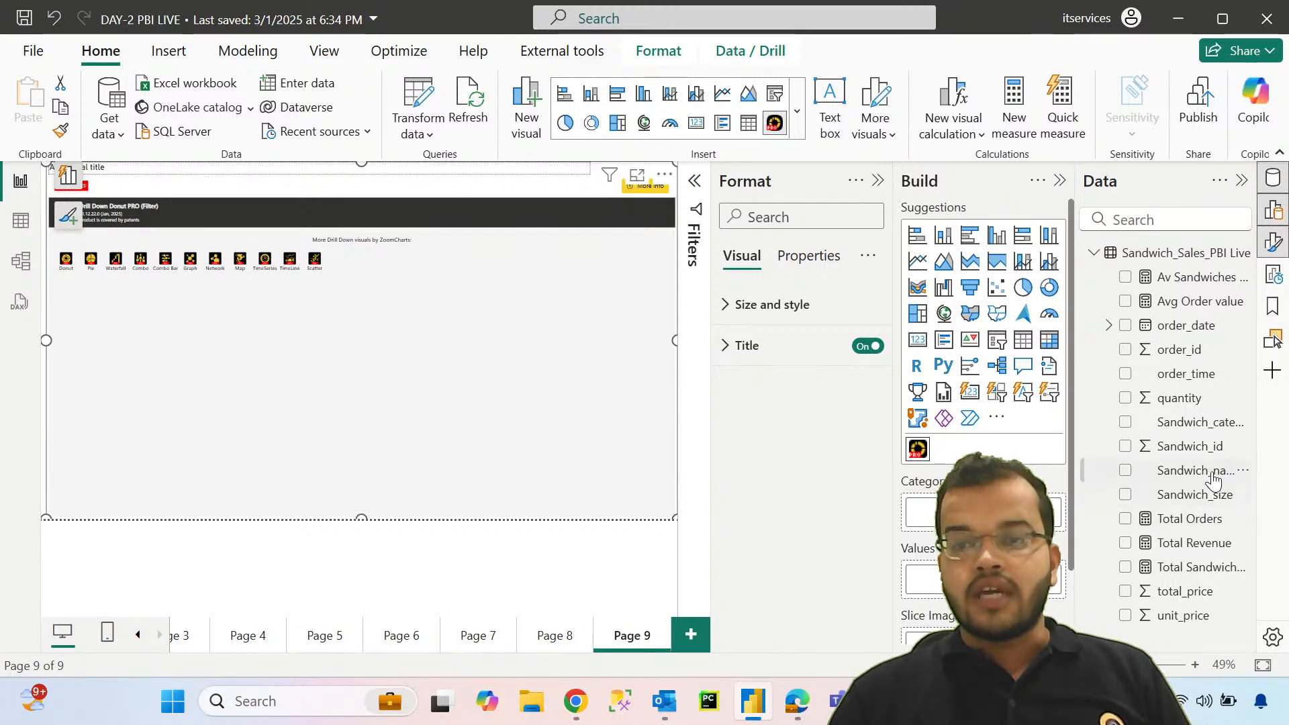
Step: Assign Sandwich_category as the drill-down donut's category and Total Revenue as its values
drag(1200, 422, 1047, 510)
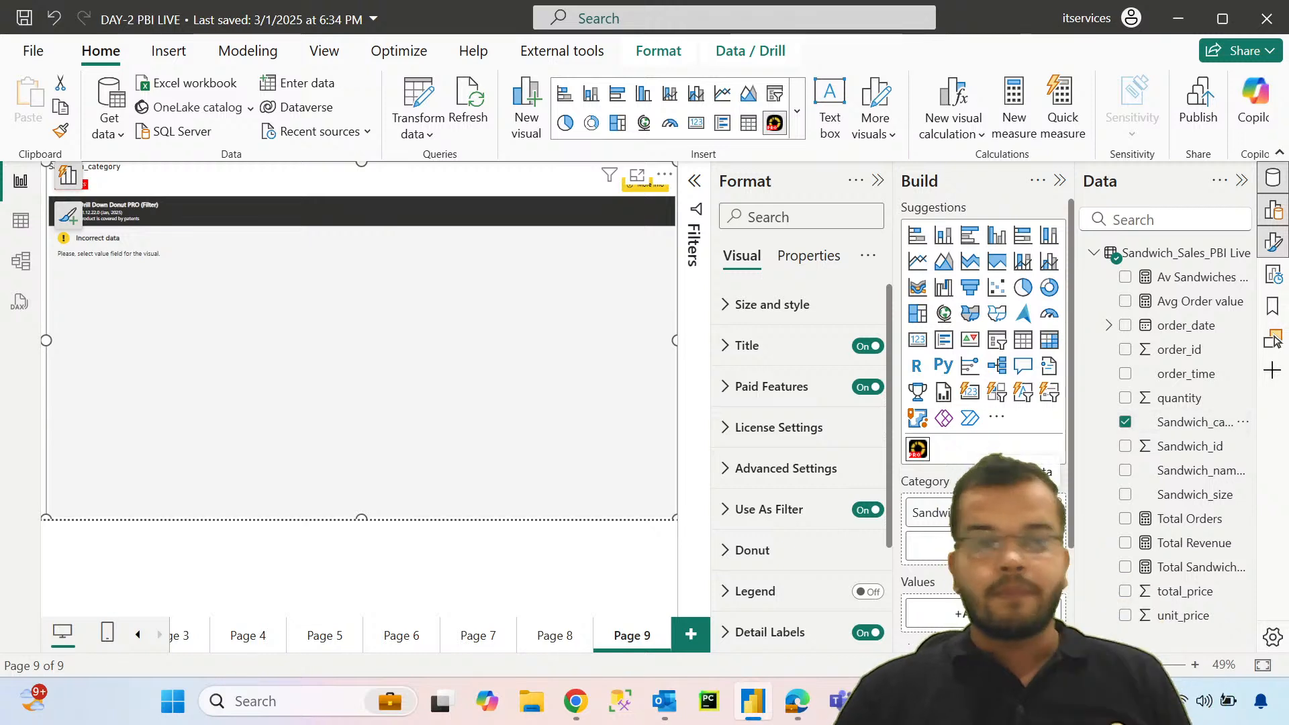
scroll(984, 403, down, 3)
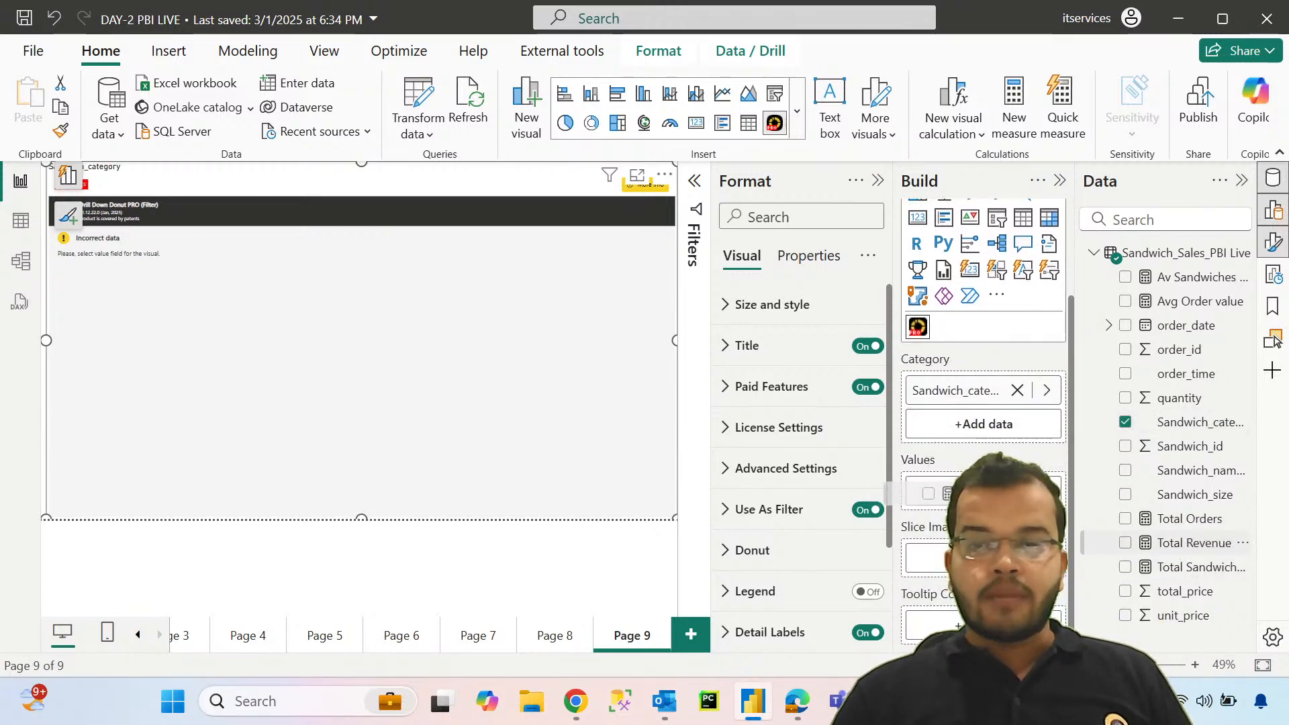
click(1125, 542)
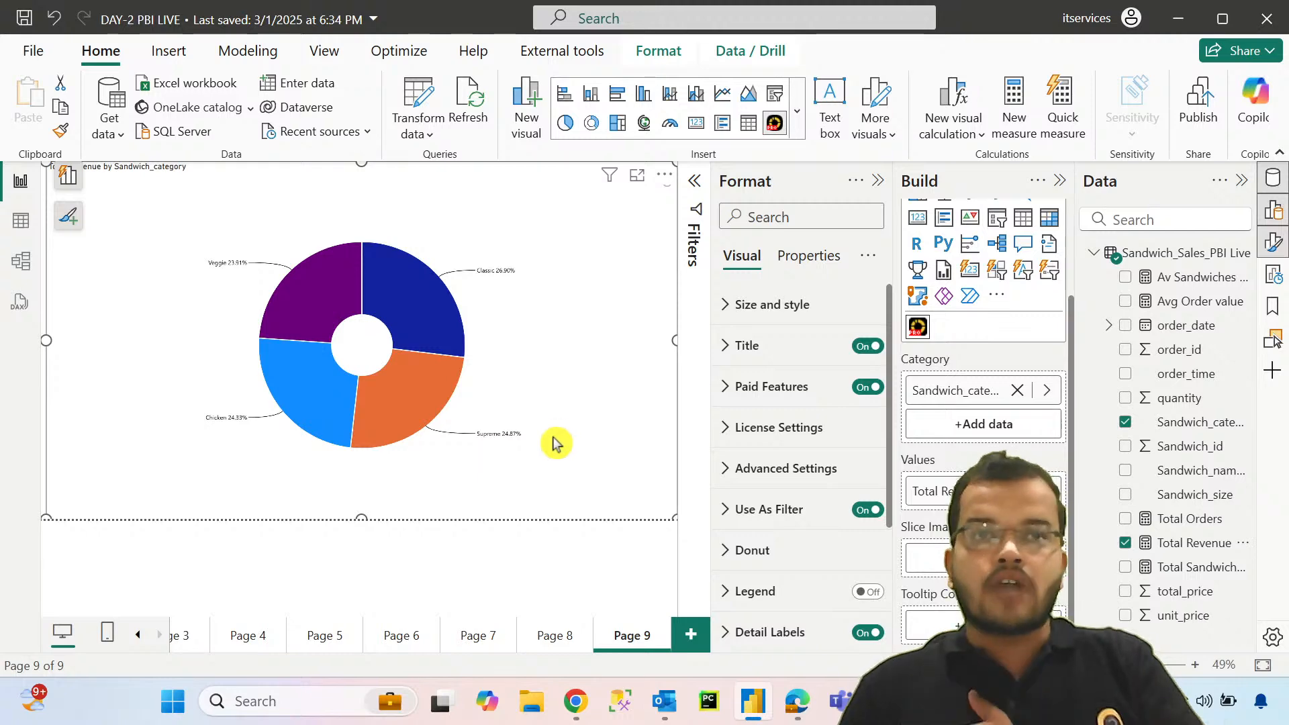
Step: Compare the standard donut chart on Page 8 with the drill-down donut on Page 9
click(554, 636)
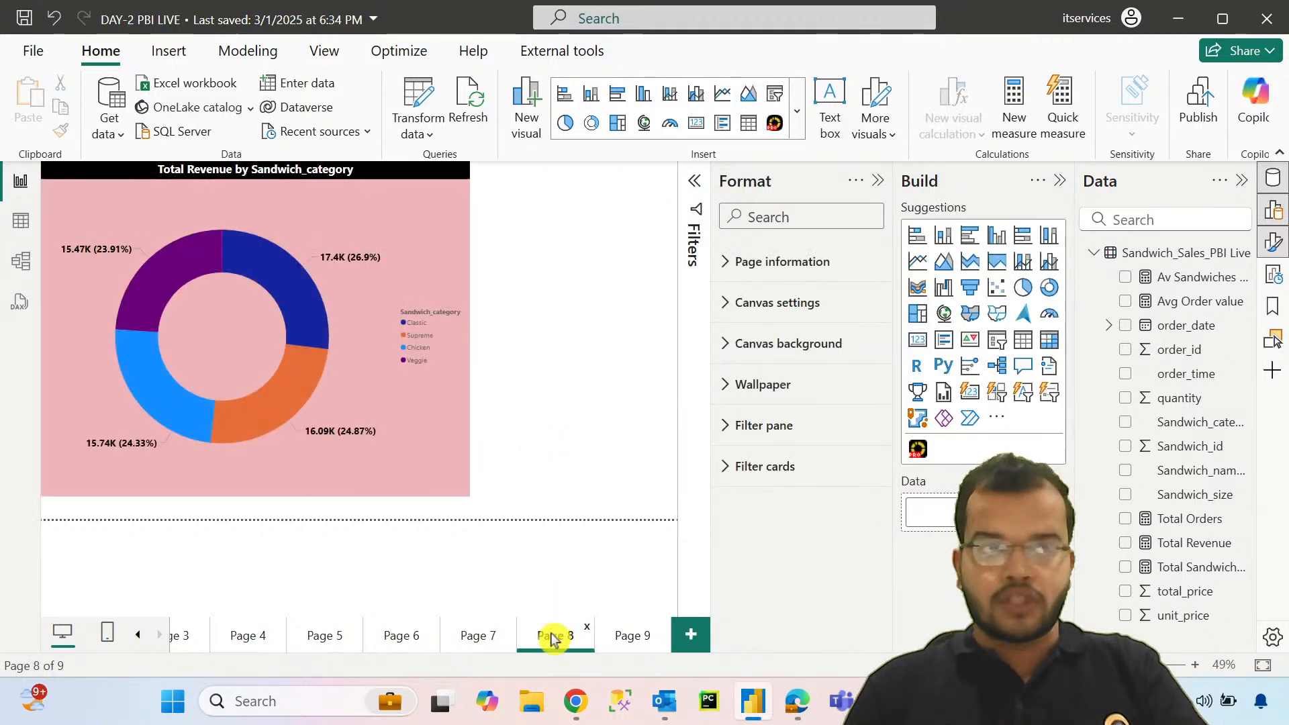
click(624, 645)
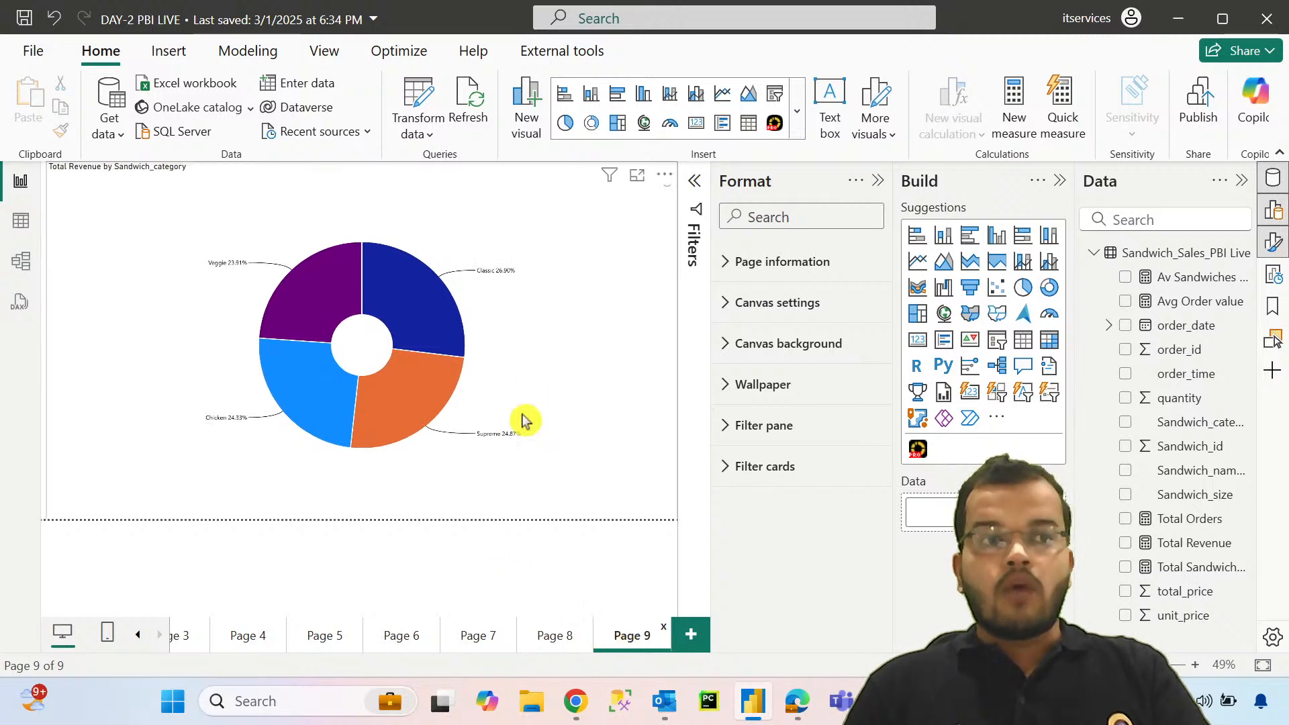
Step: Set the font size of the drill-down donut's detail labels to 18
click(527, 385)
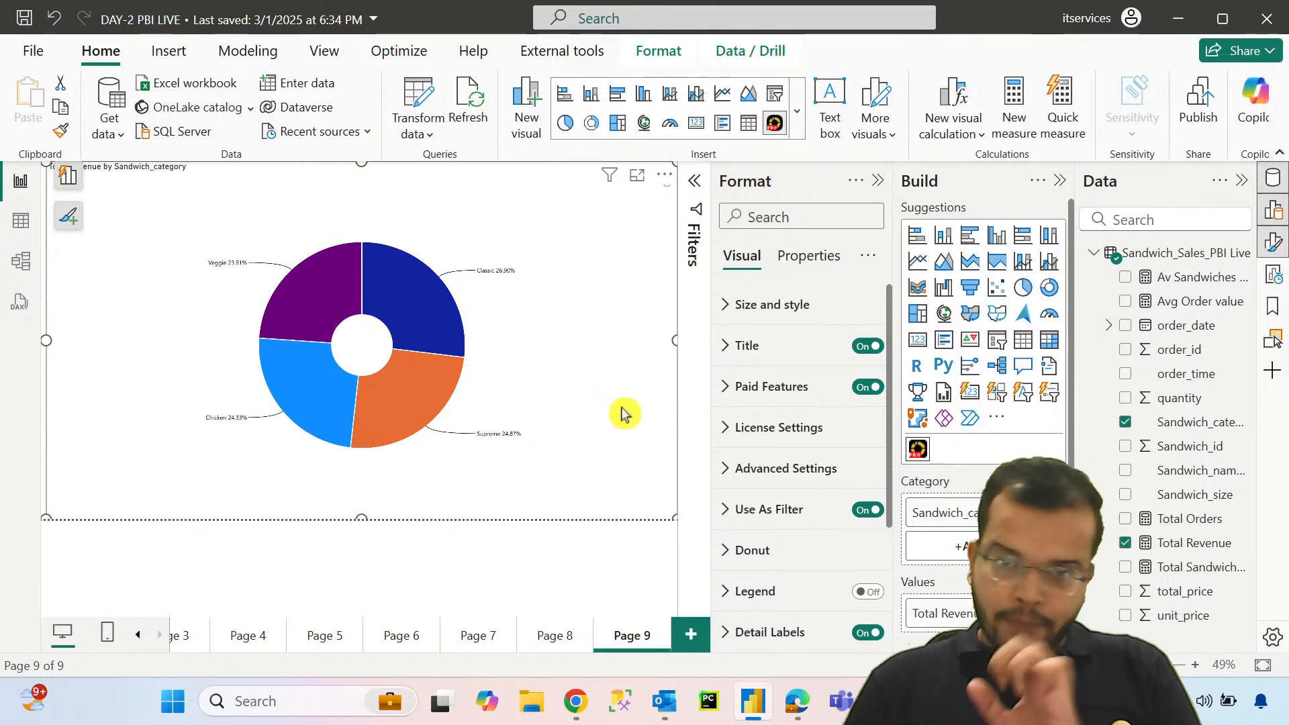
scroll(744, 502, down, 3)
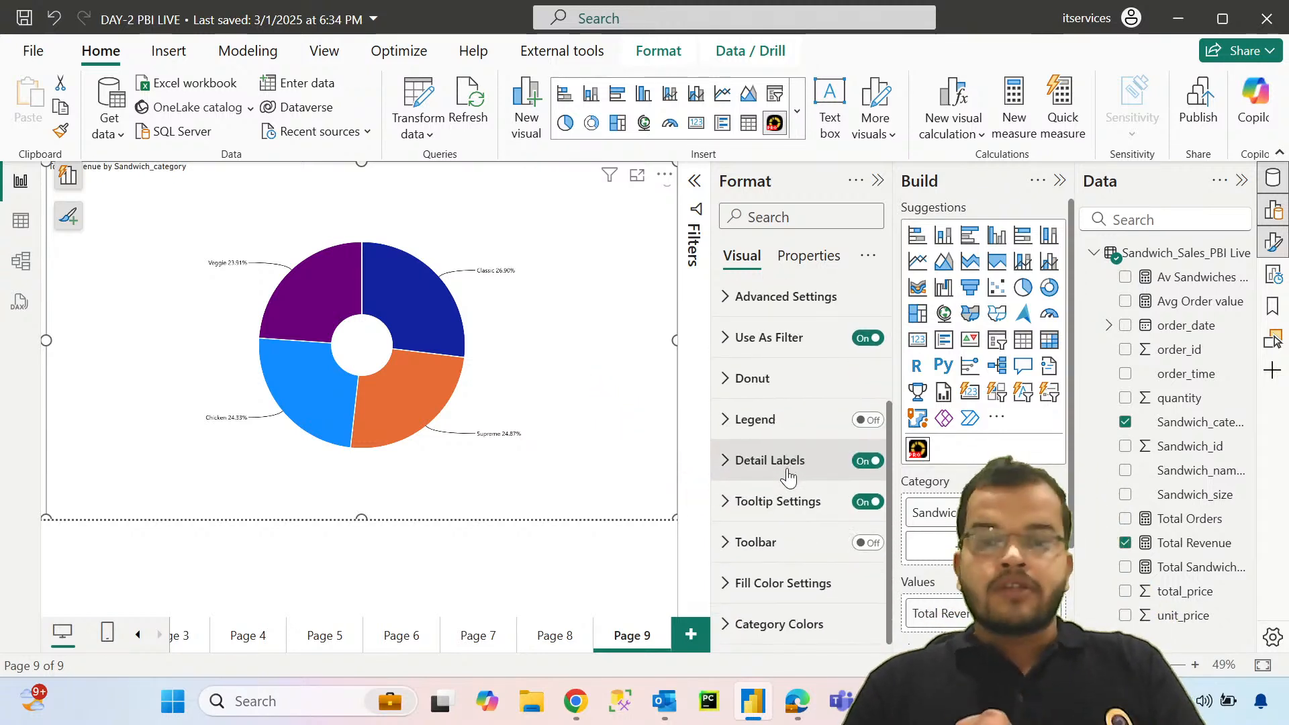
click(726, 463)
scroll(734, 487, down, 10)
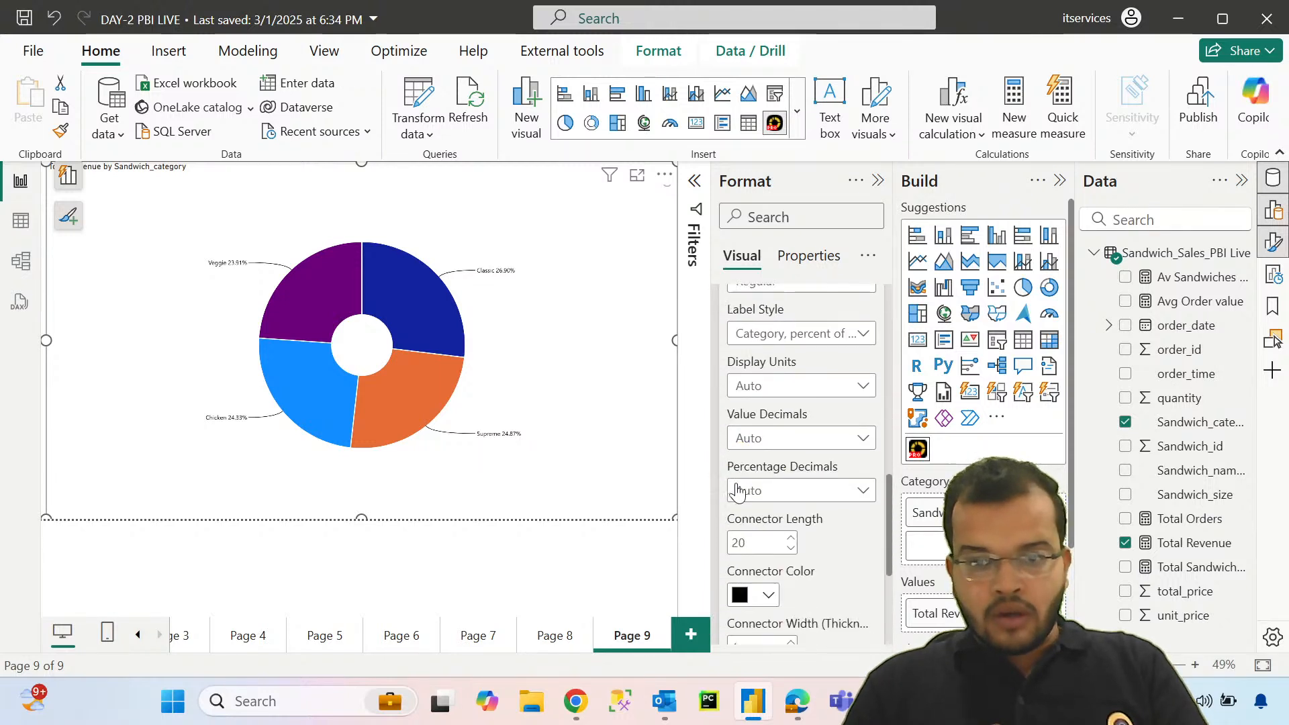
scroll(738, 484, up, 5)
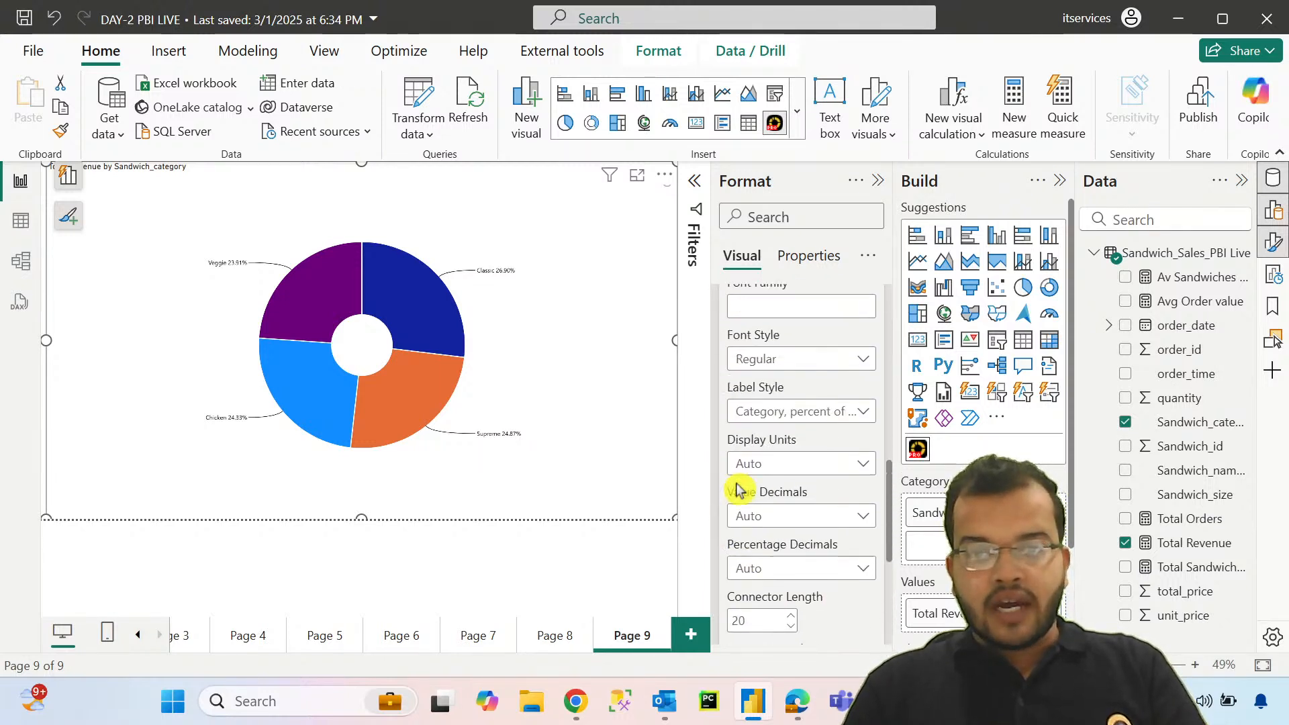
scroll(738, 484, up, 2)
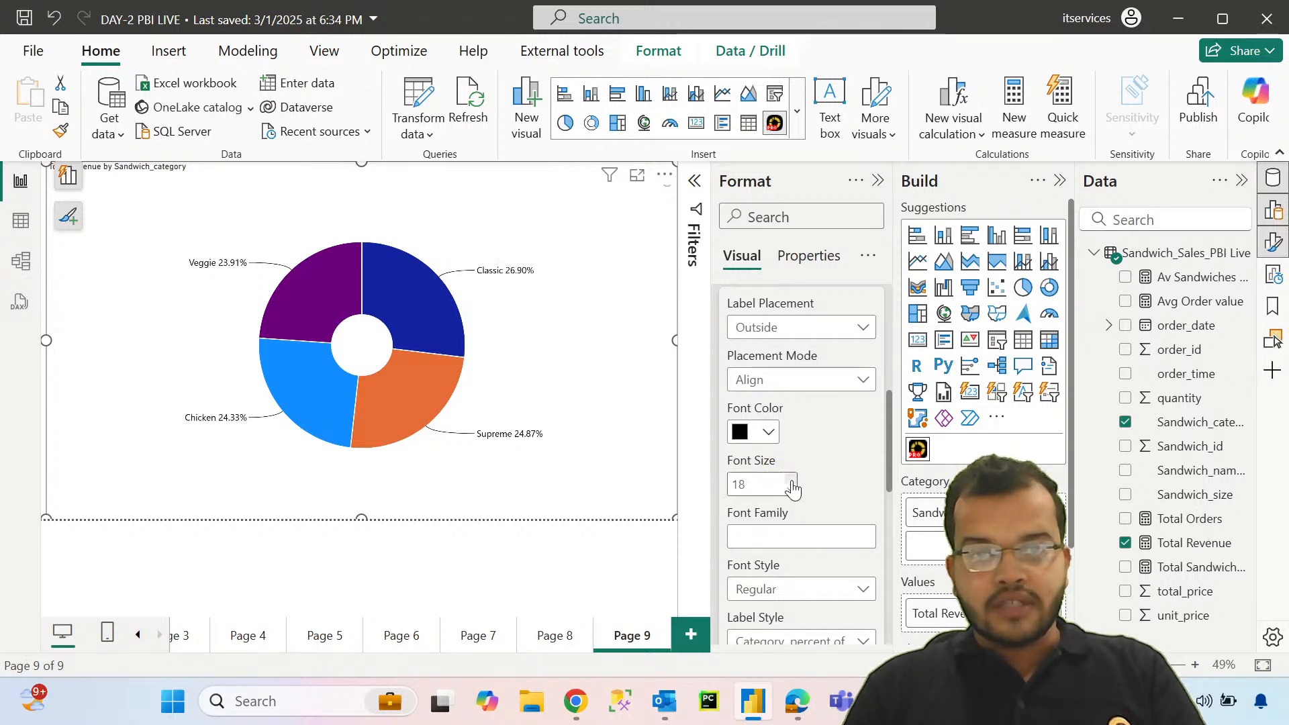
Step: Change the font style of the drill-down donut's detail labels to Bold and collapse their settings
scroll(779, 438, up, 2)
scroll(777, 438, up, 2)
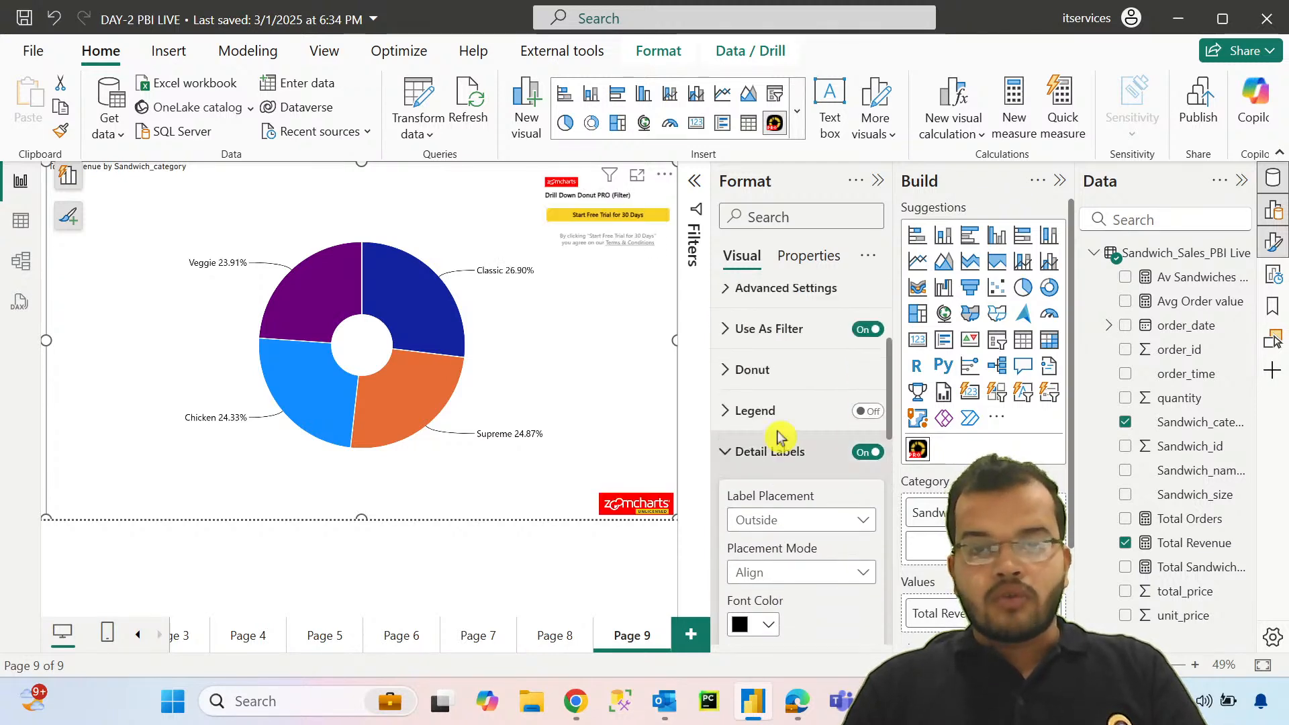
scroll(777, 437, down, 6)
scroll(777, 440, up, 2)
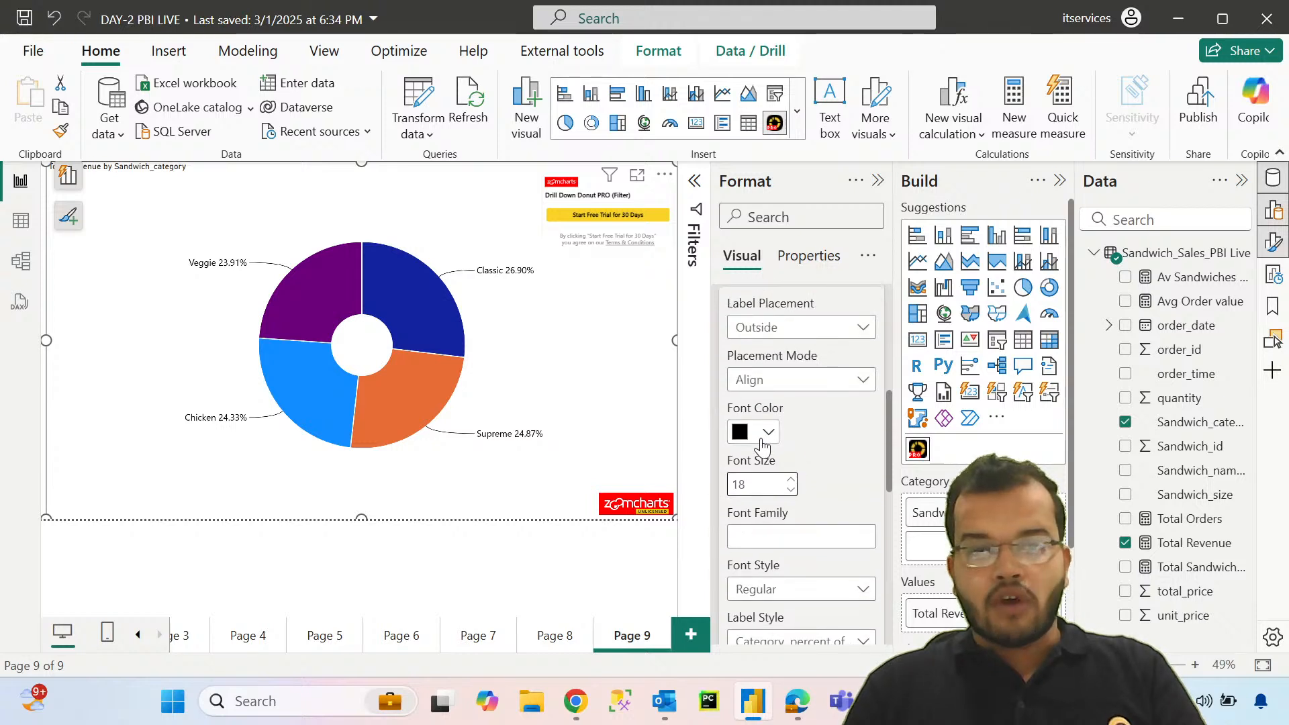
scroll(764, 461, down, 2)
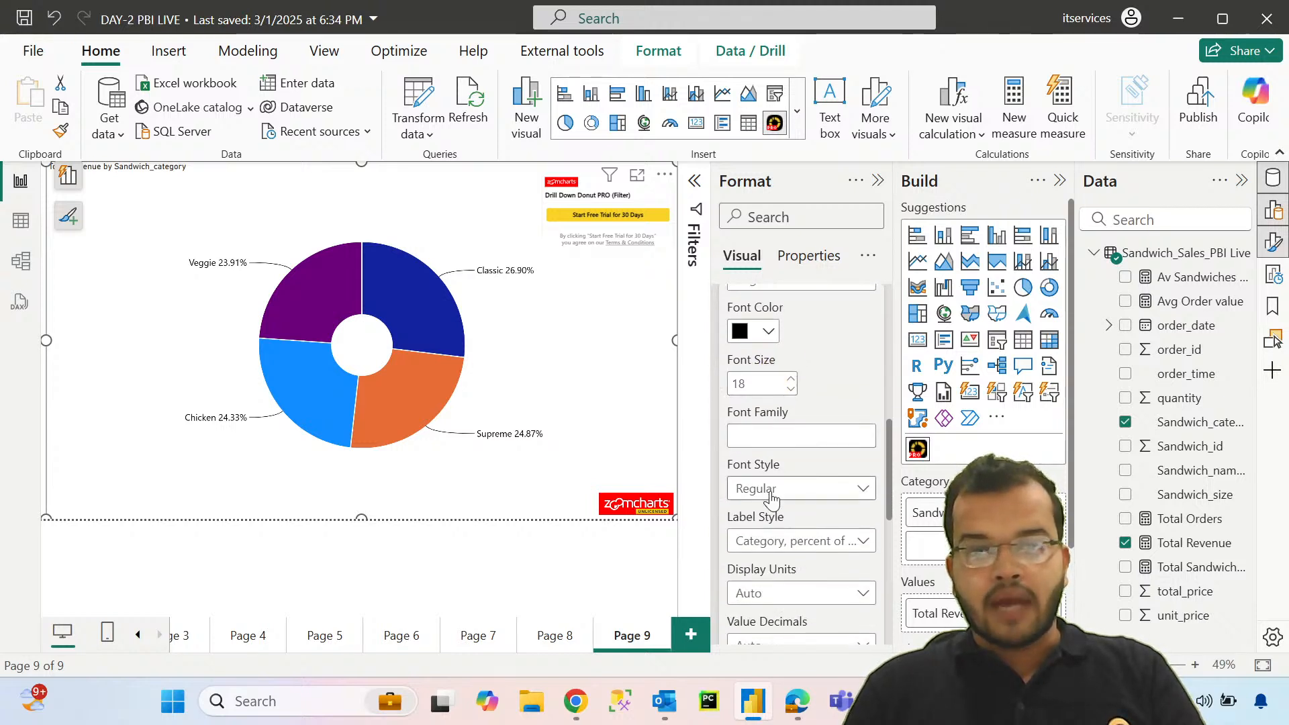
click(772, 496)
click(775, 543)
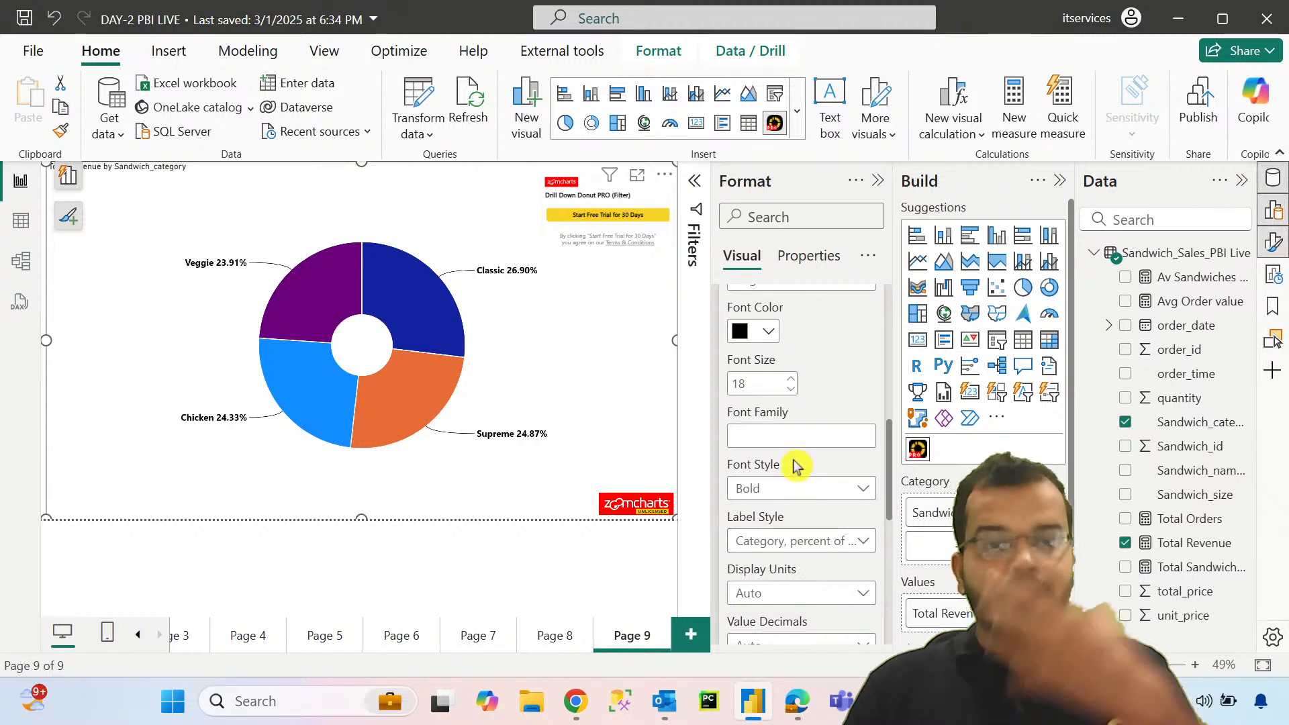
scroll(794, 465, up, 5)
click(732, 571)
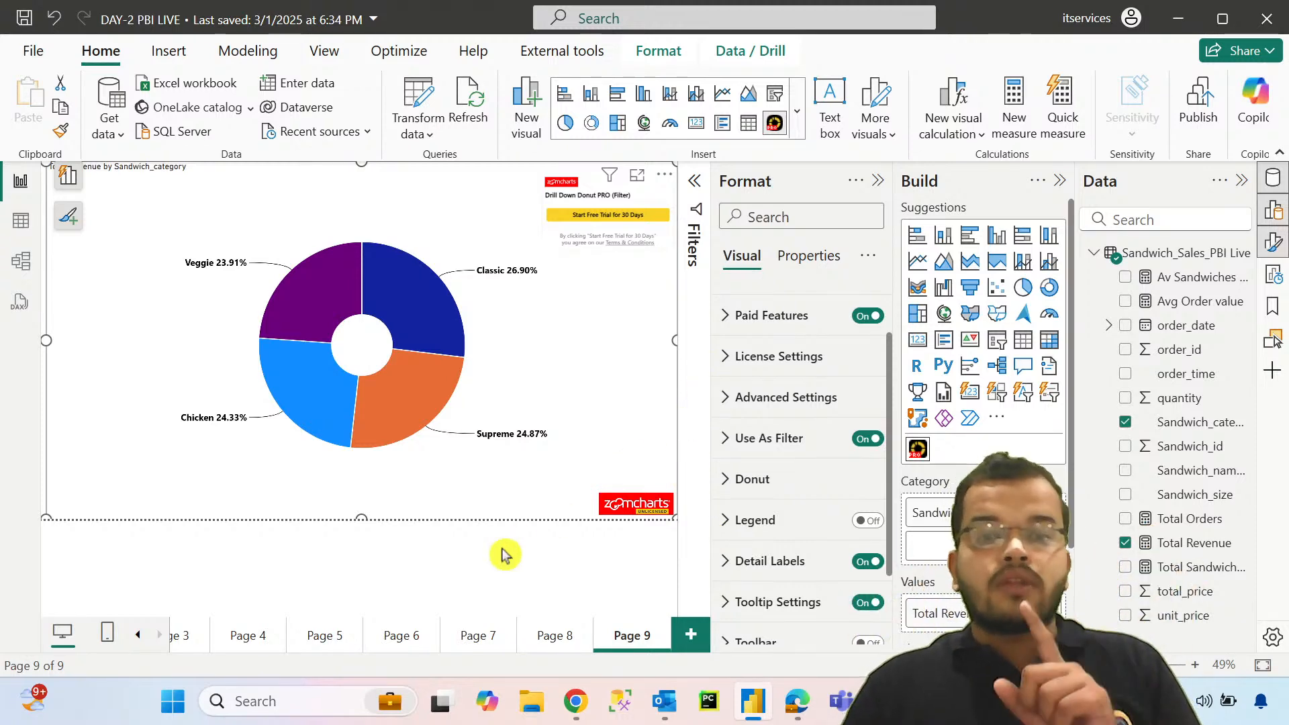
Step: Add Sandwich_size as a second category level beneath Sandwich_category in the drill-down donut on Page 9
click(545, 638)
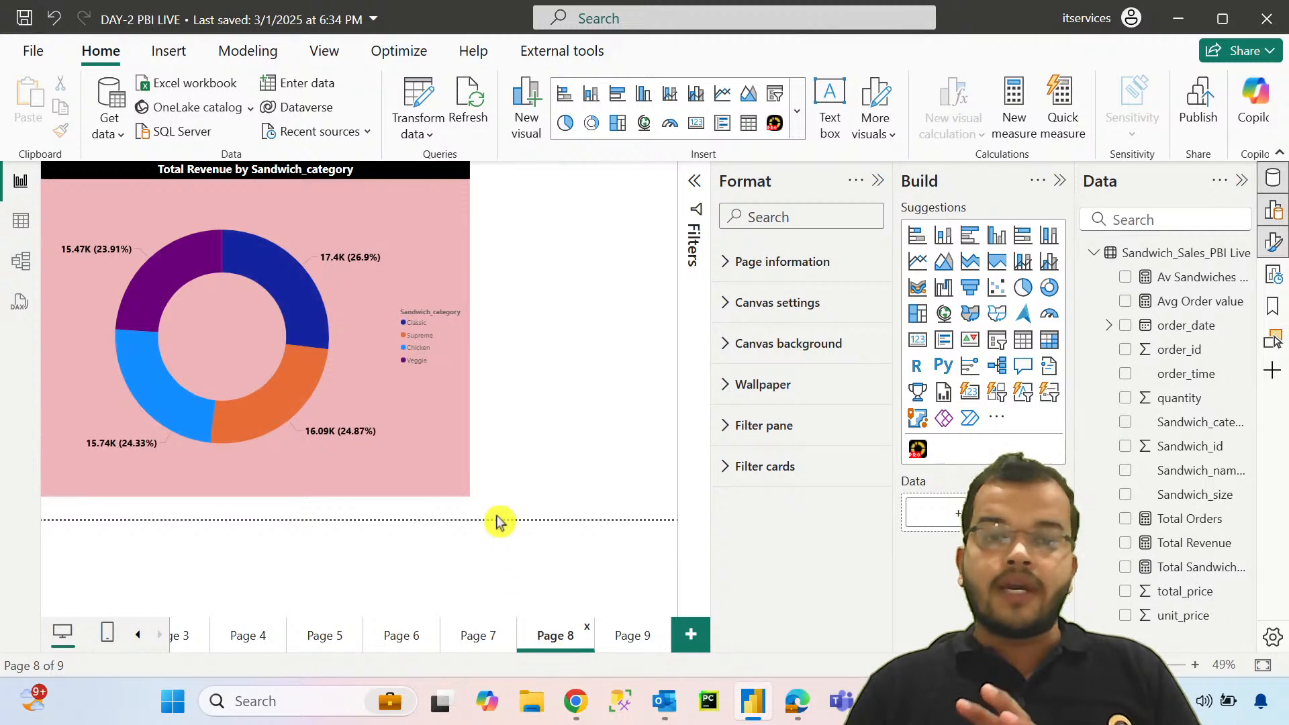
click(459, 478)
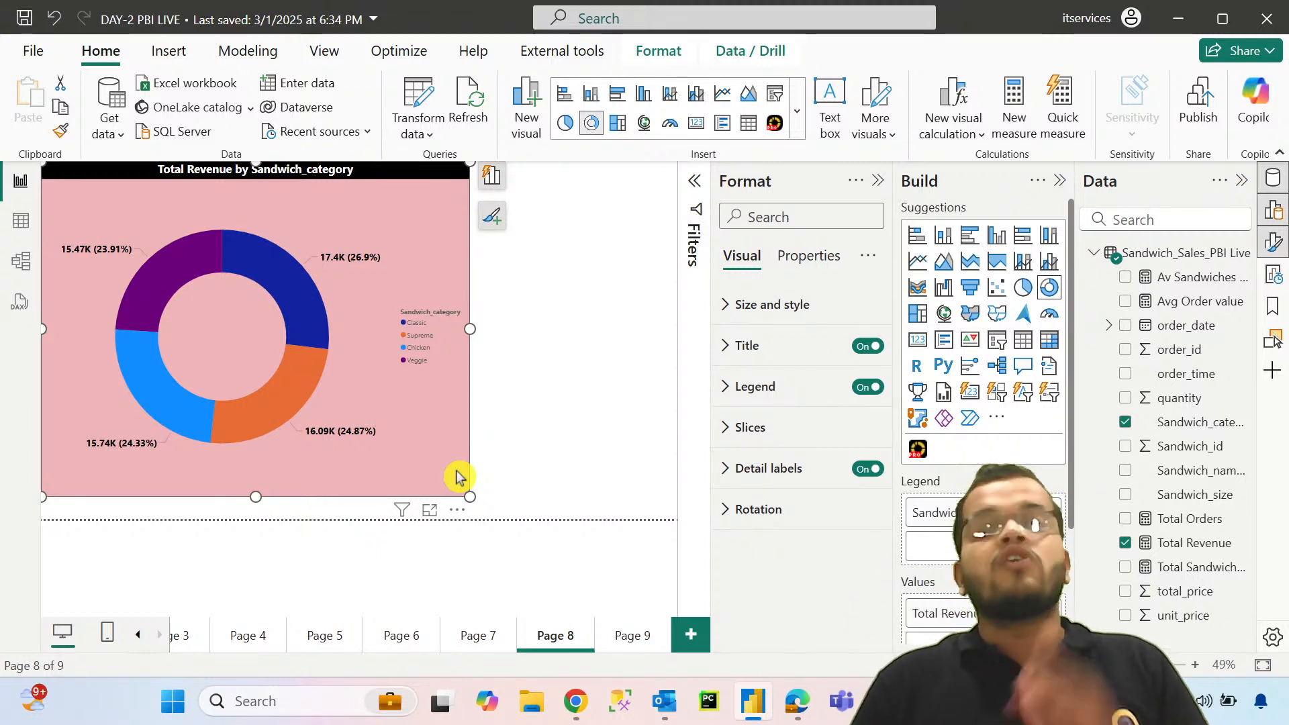
click(641, 646)
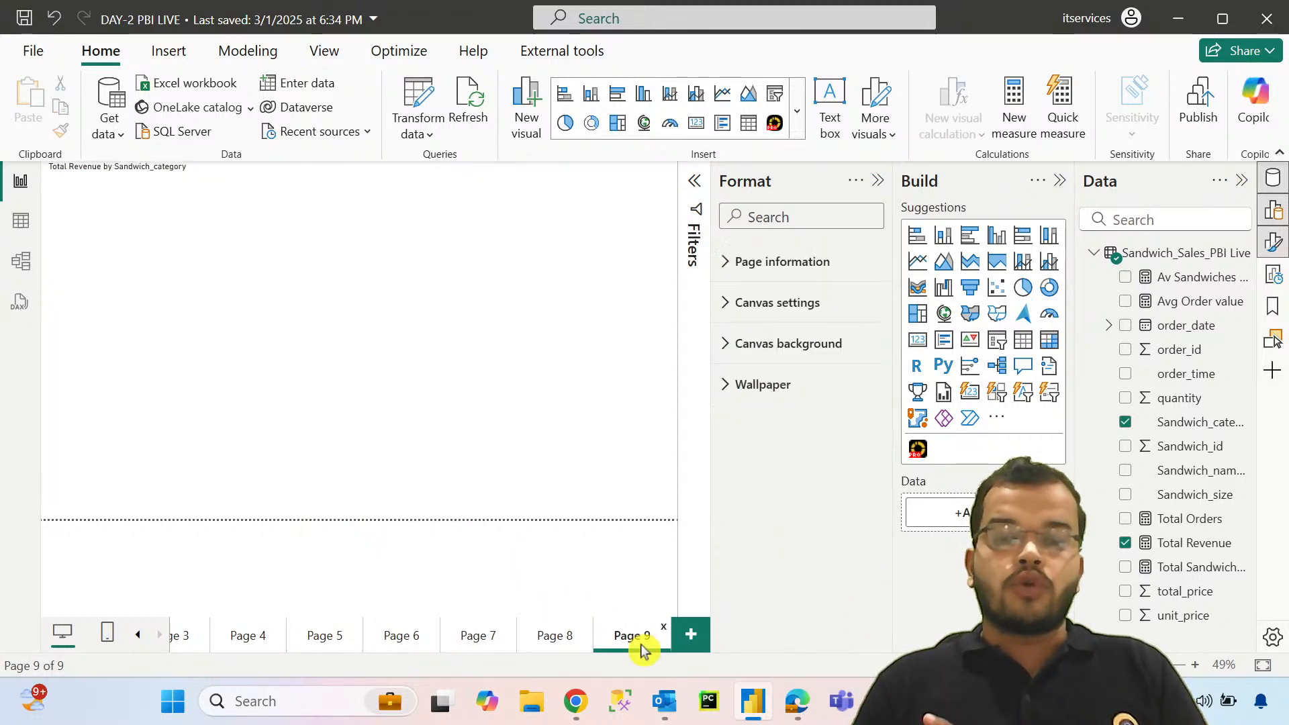
click(569, 361)
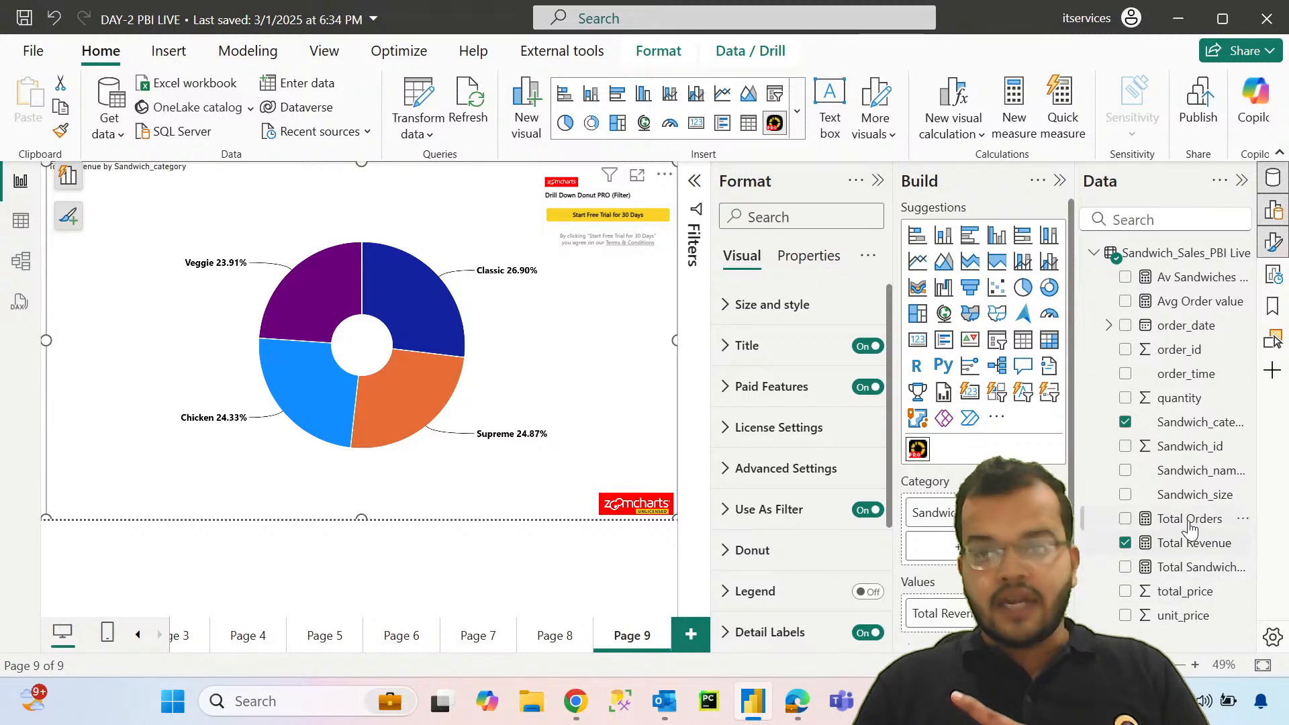
drag(1181, 502, 940, 545)
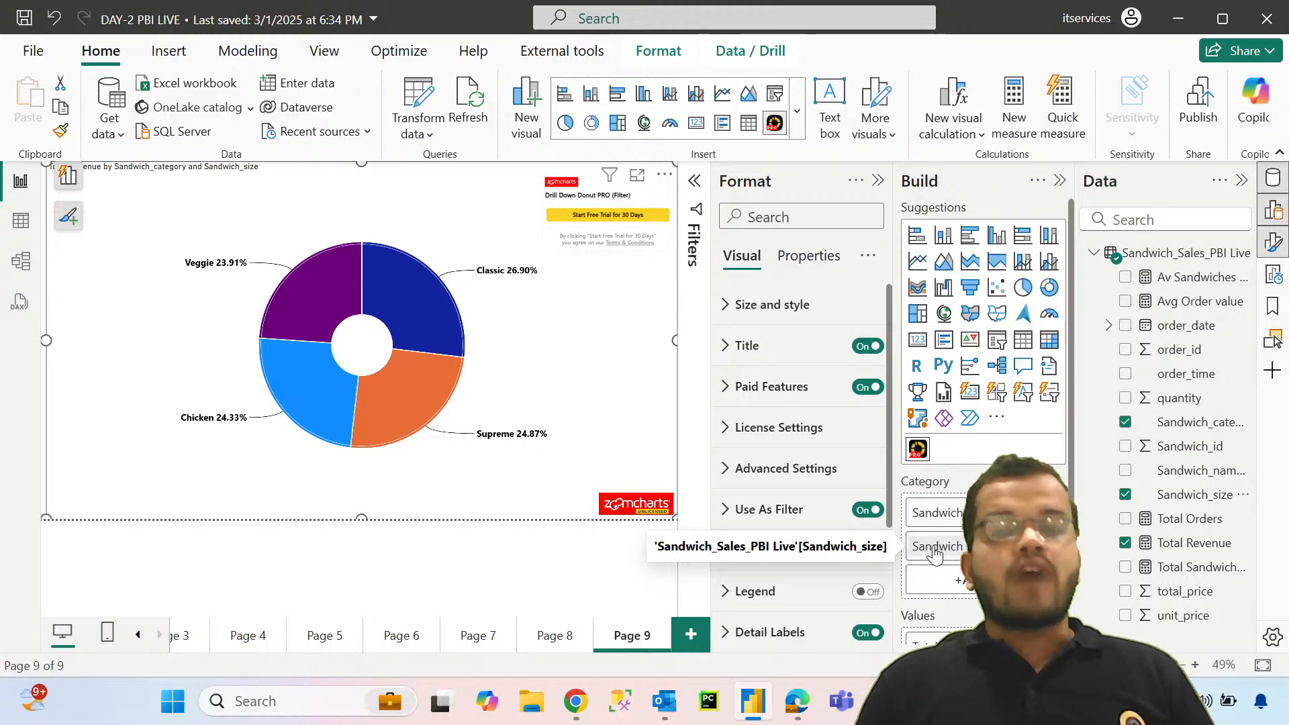
Step: Add Sandwich_name_id as the third category level beneath Sandwich_size in the drill-down donut on Page 9
click(551, 636)
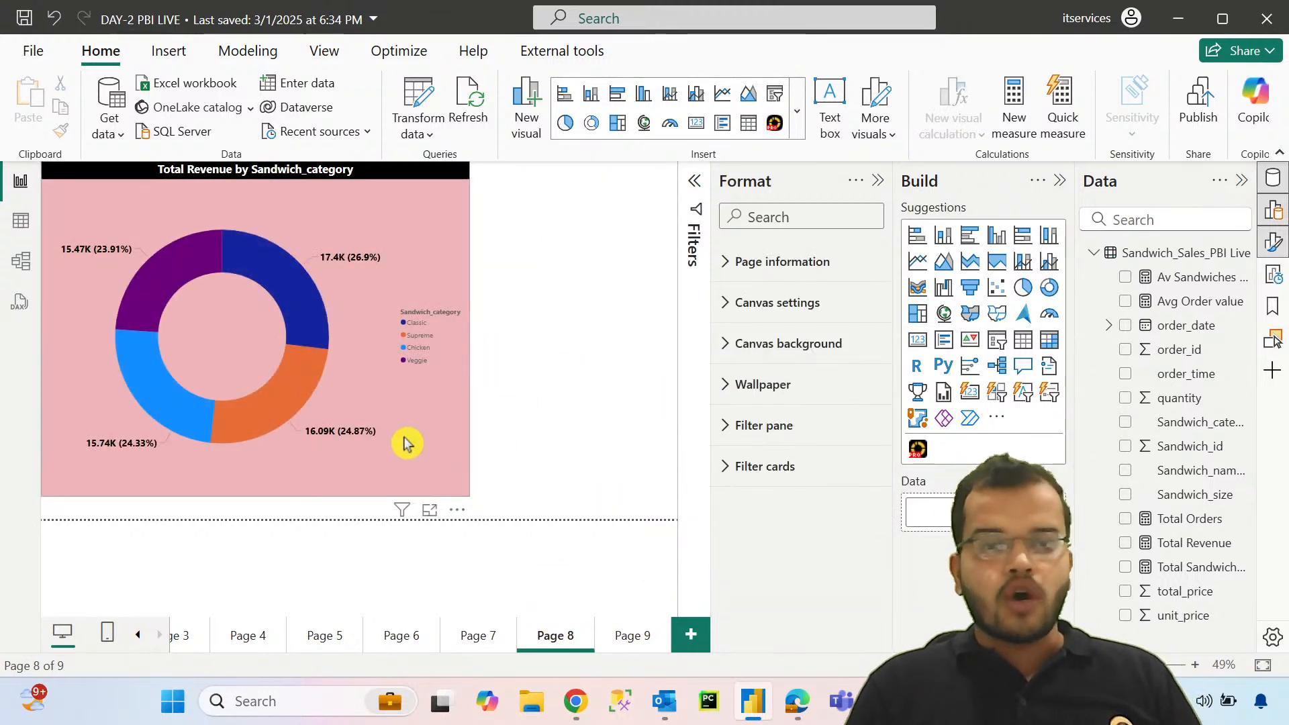
click(614, 438)
click(181, 403)
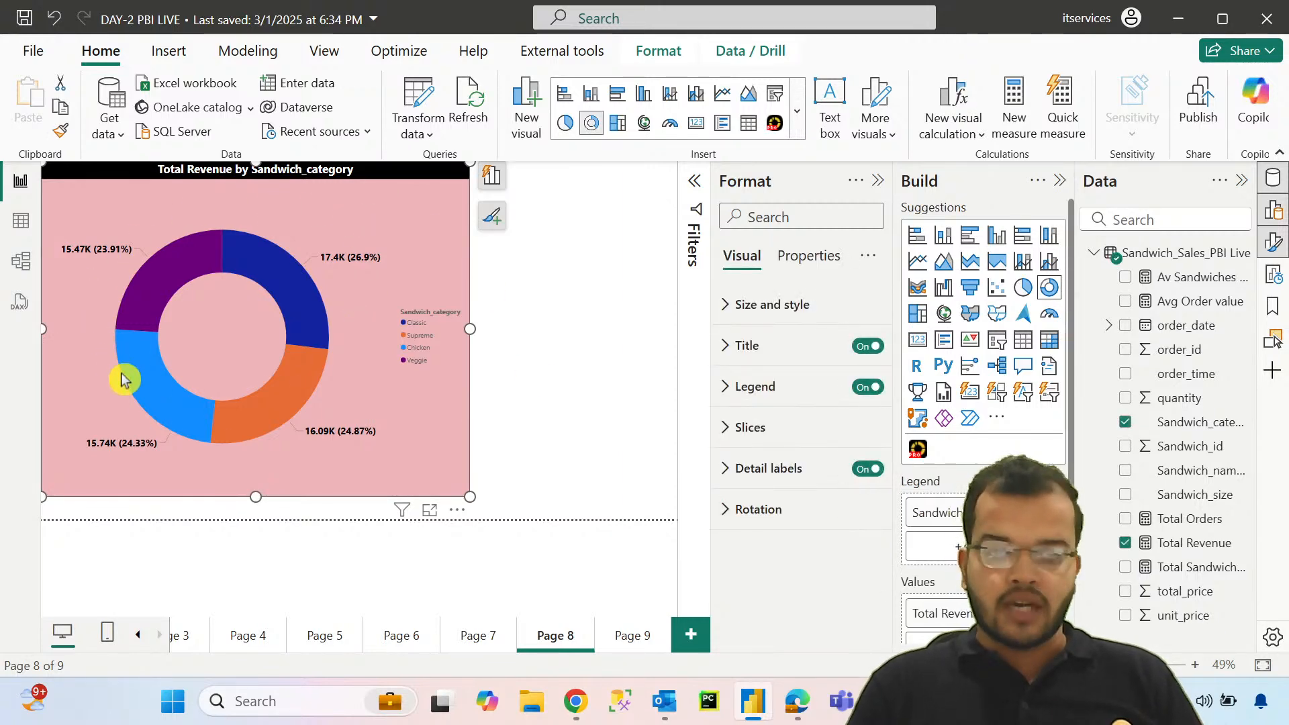
click(626, 649)
mouse_move(369, 424)
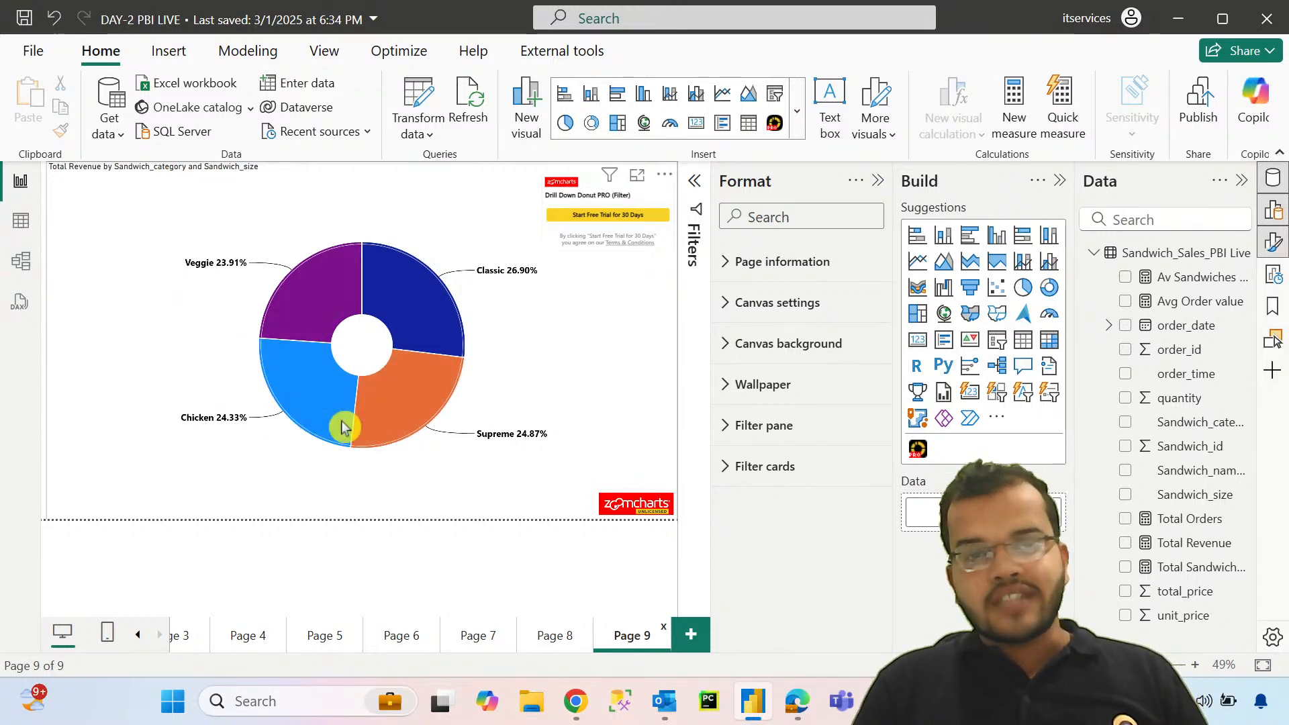
click(611, 383)
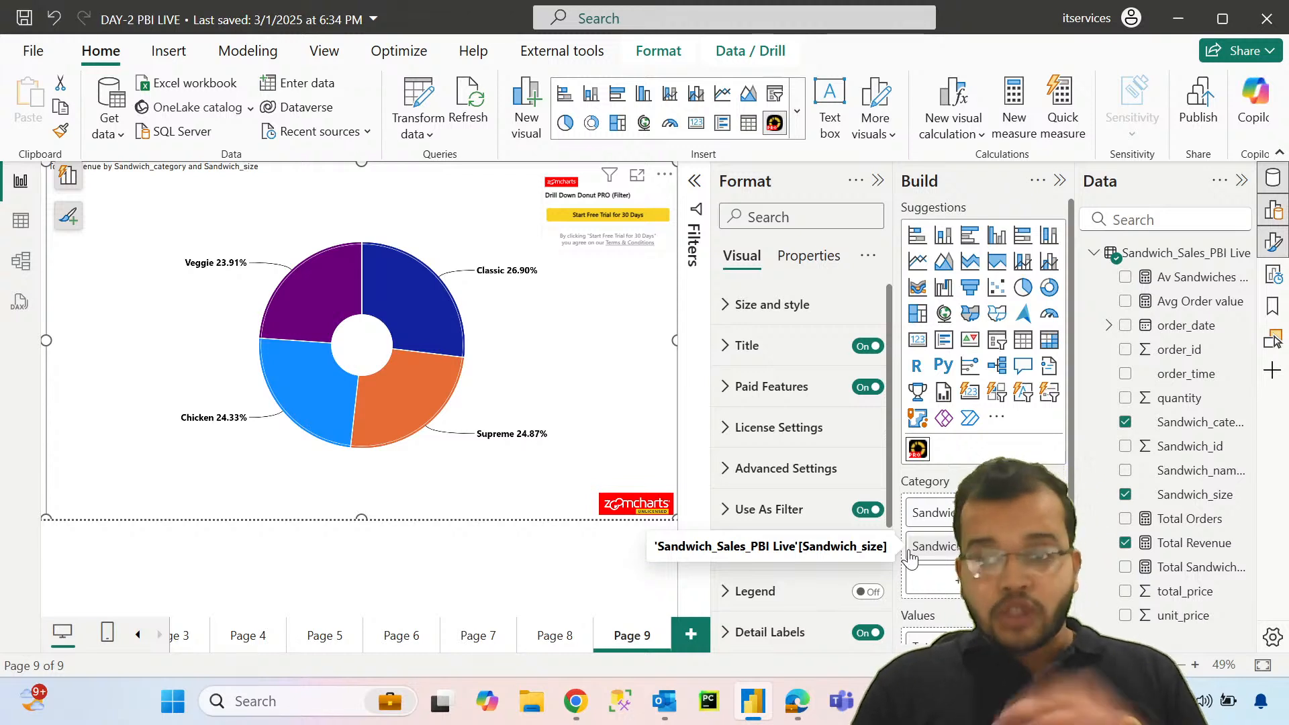
drag(1163, 469, 933, 580)
Step: Drill the donut down through the Classic category and size L to the sandwich names, then return to the category level
mouse_move(353, 304)
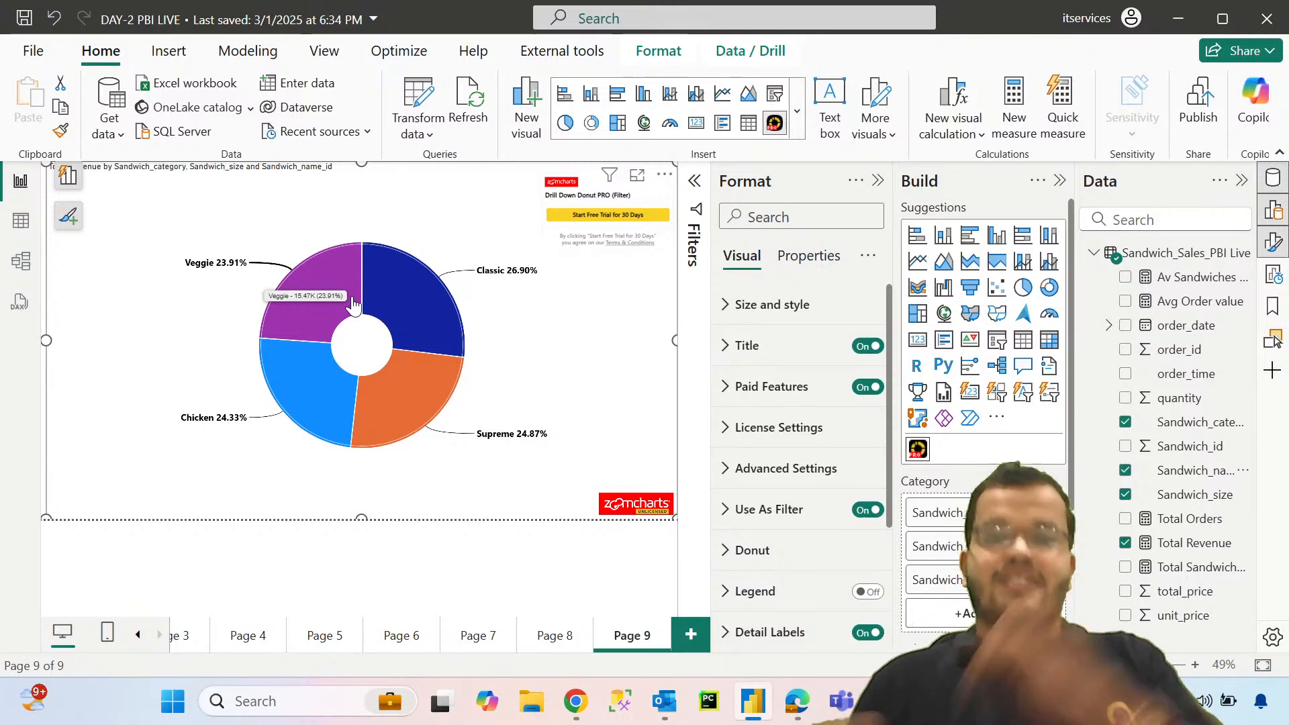
click(394, 290)
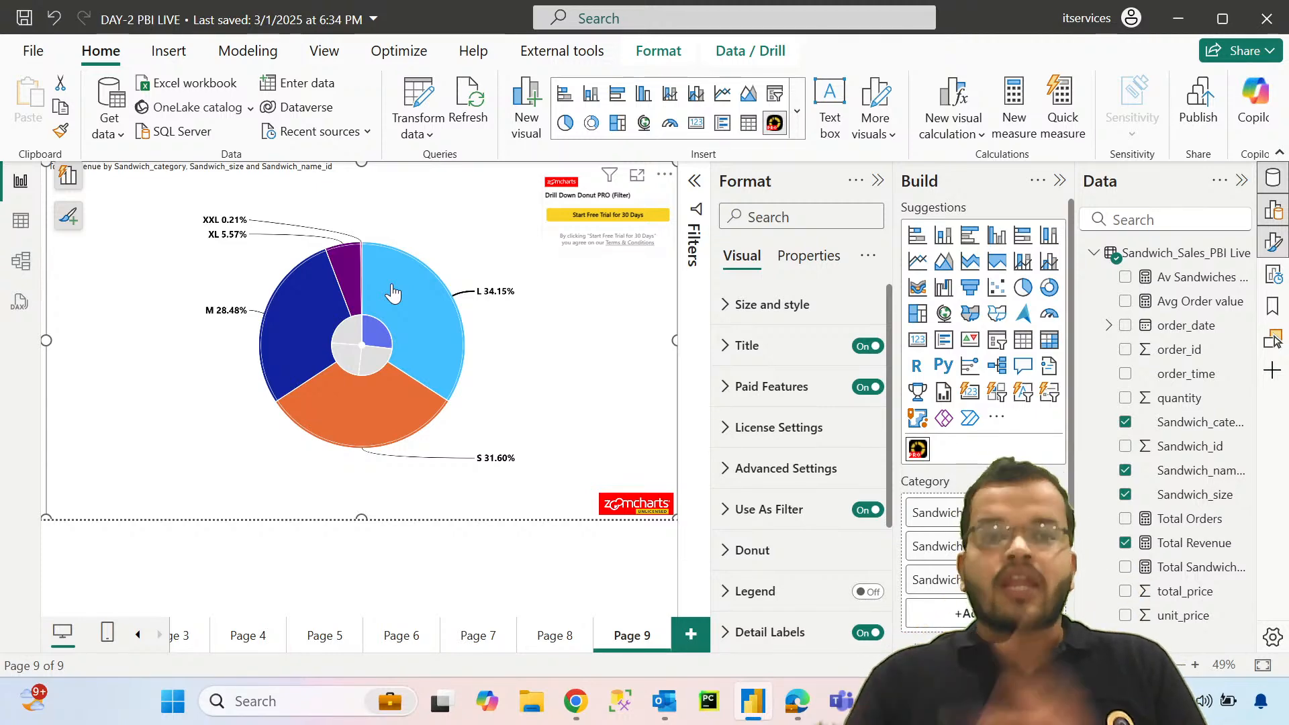
mouse_move(400, 297)
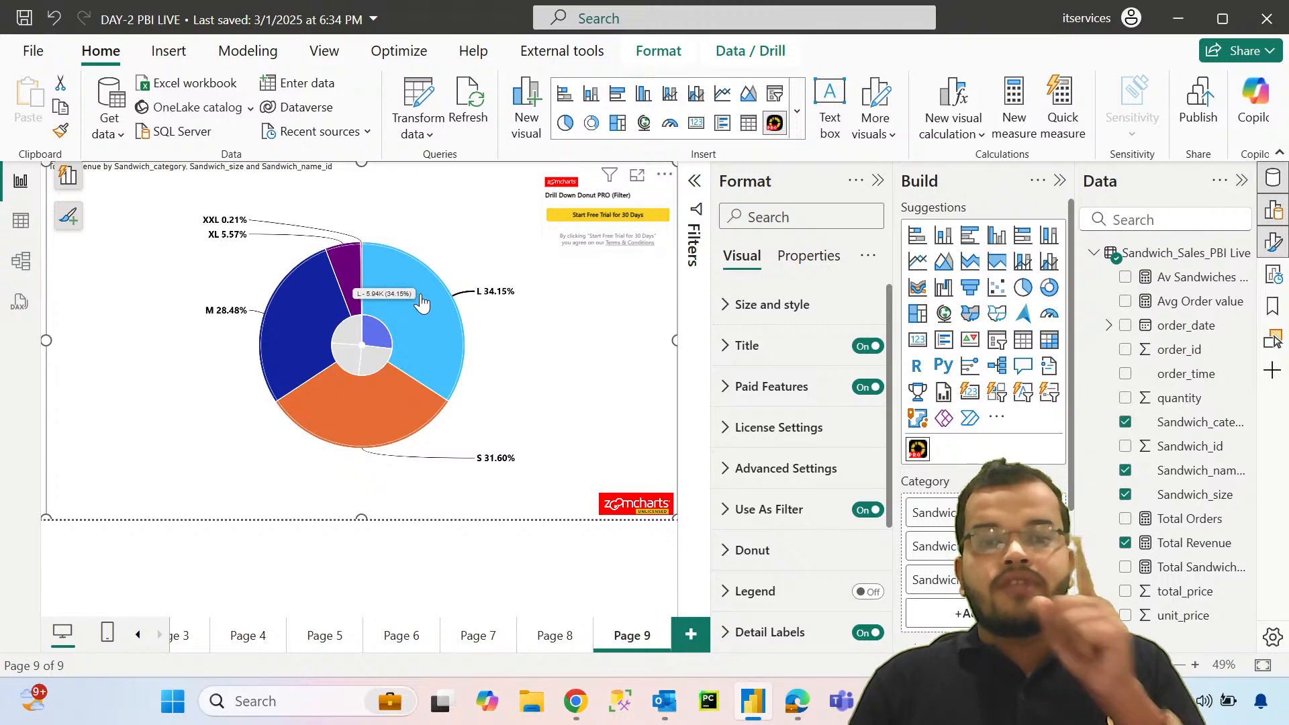
click(421, 303)
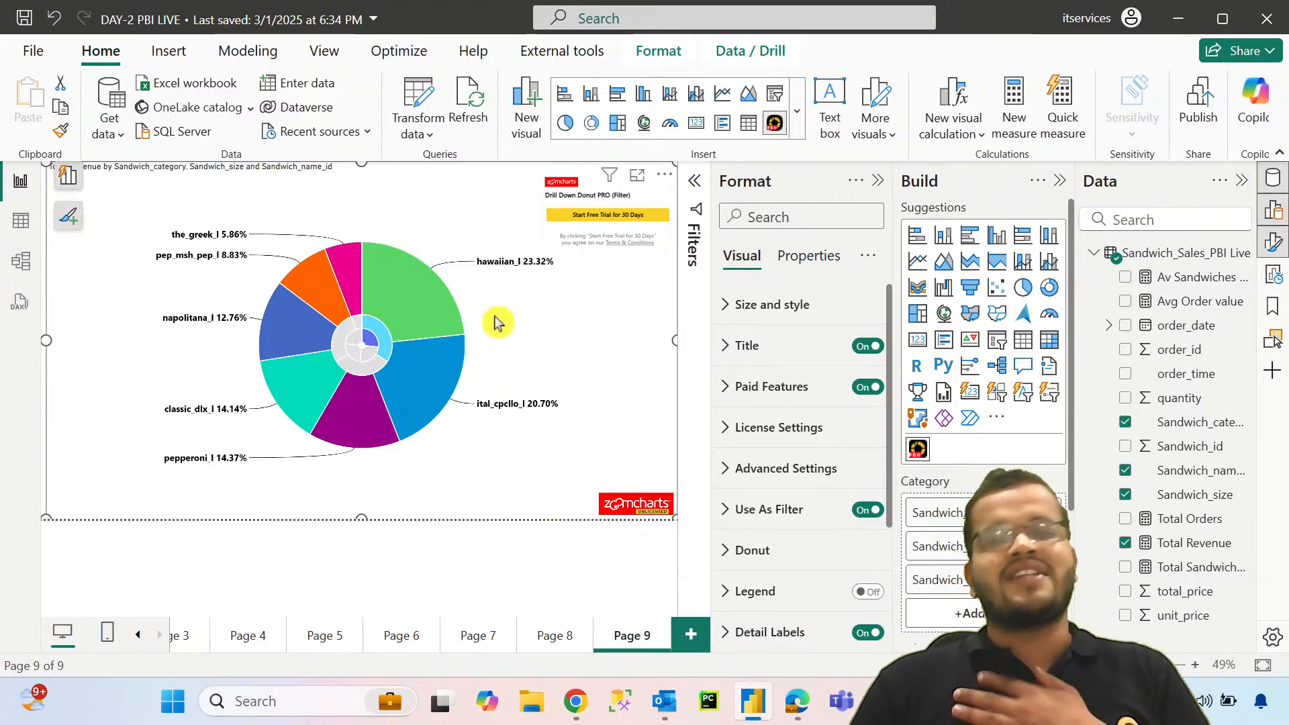
click(363, 347)
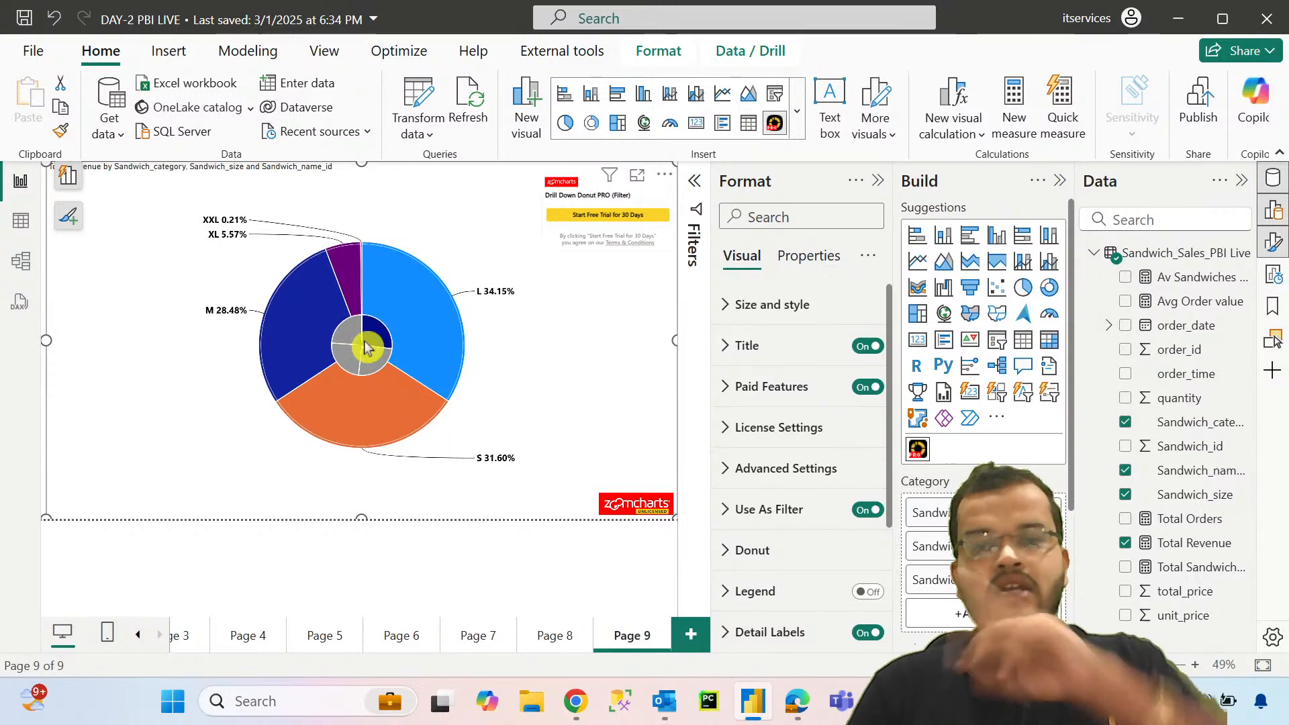
click(363, 347)
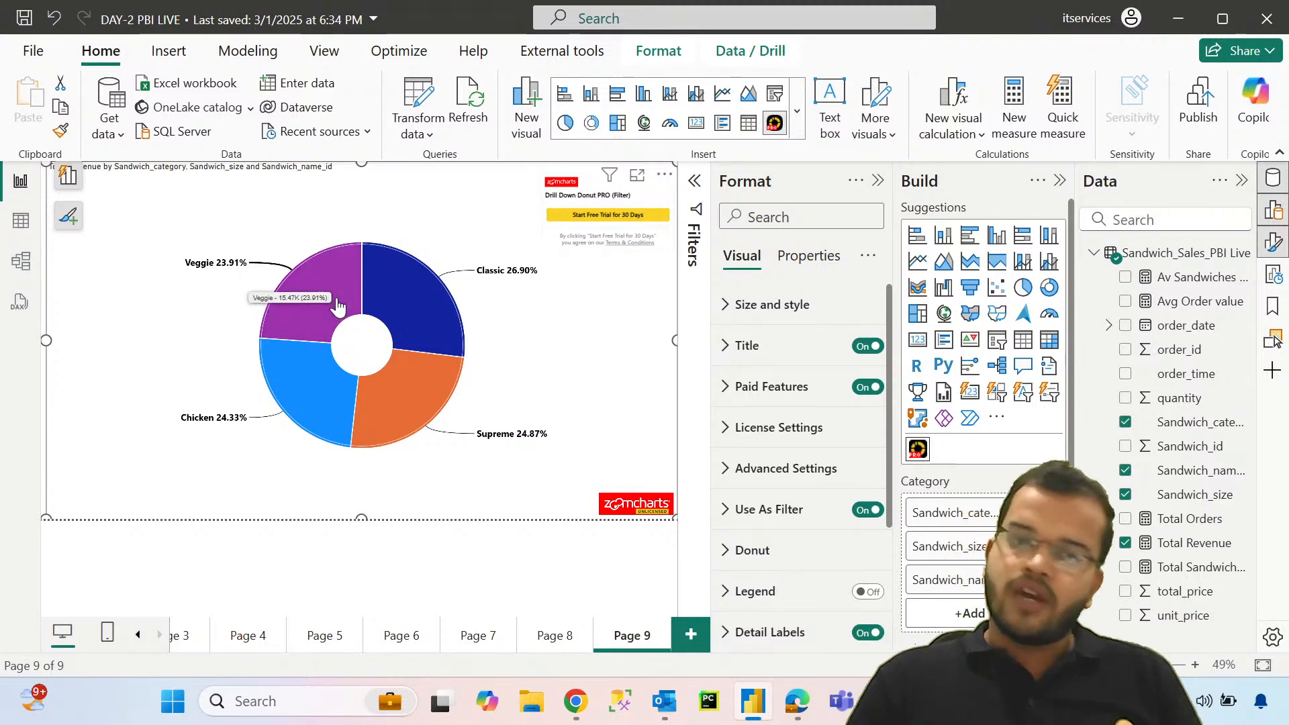
Step: Drill down through the Veggie category and size S, select the ital_veggie_s slice, and return to the category level
click(337, 303)
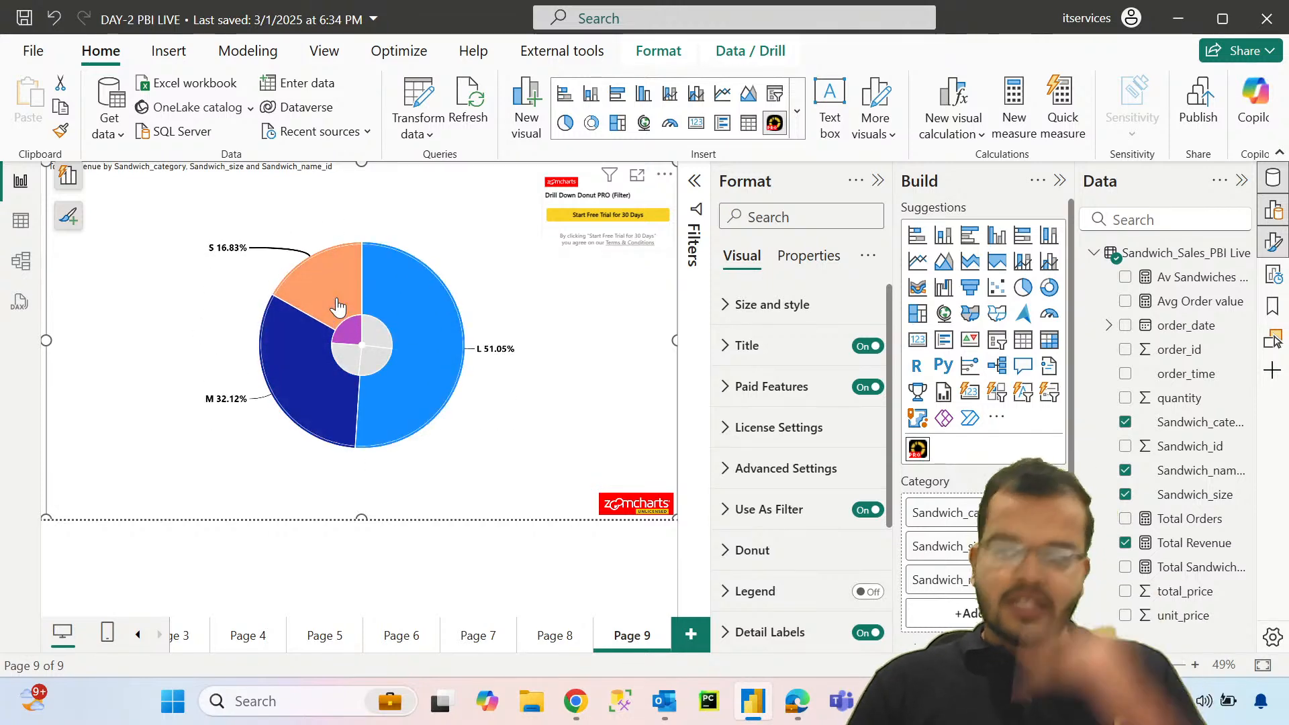
click(337, 303)
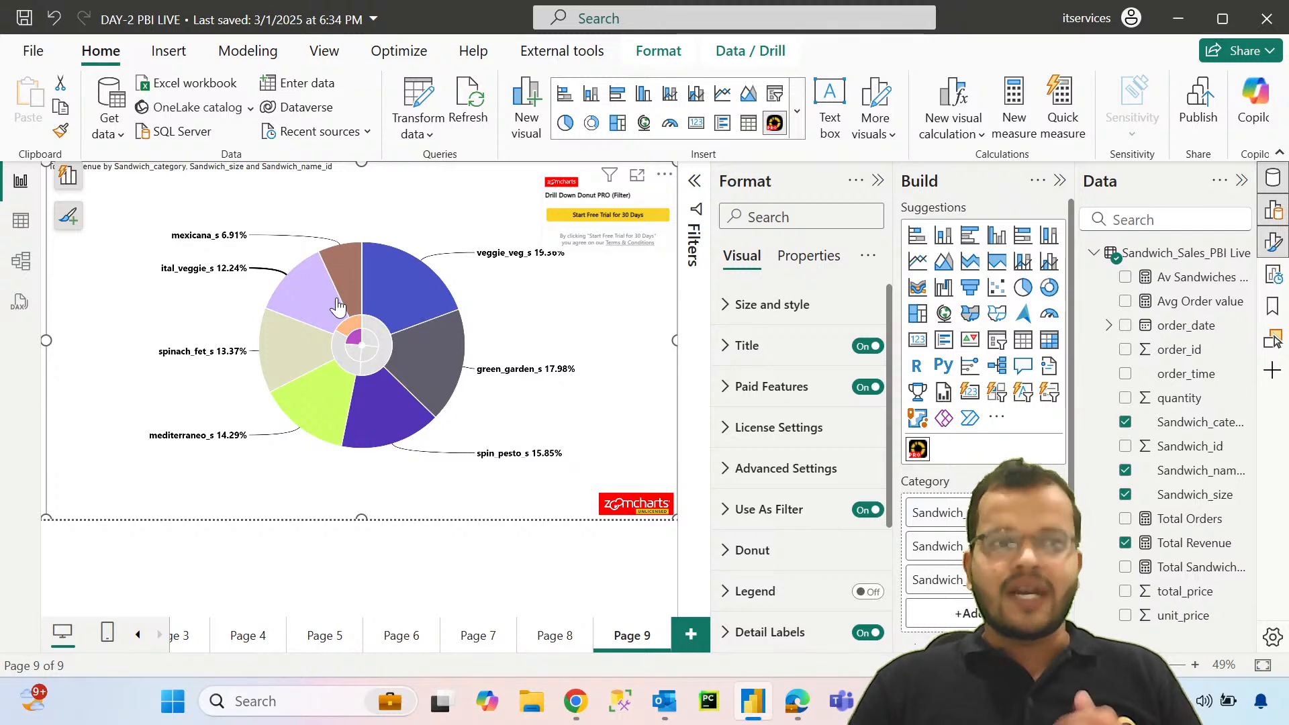
click(337, 304)
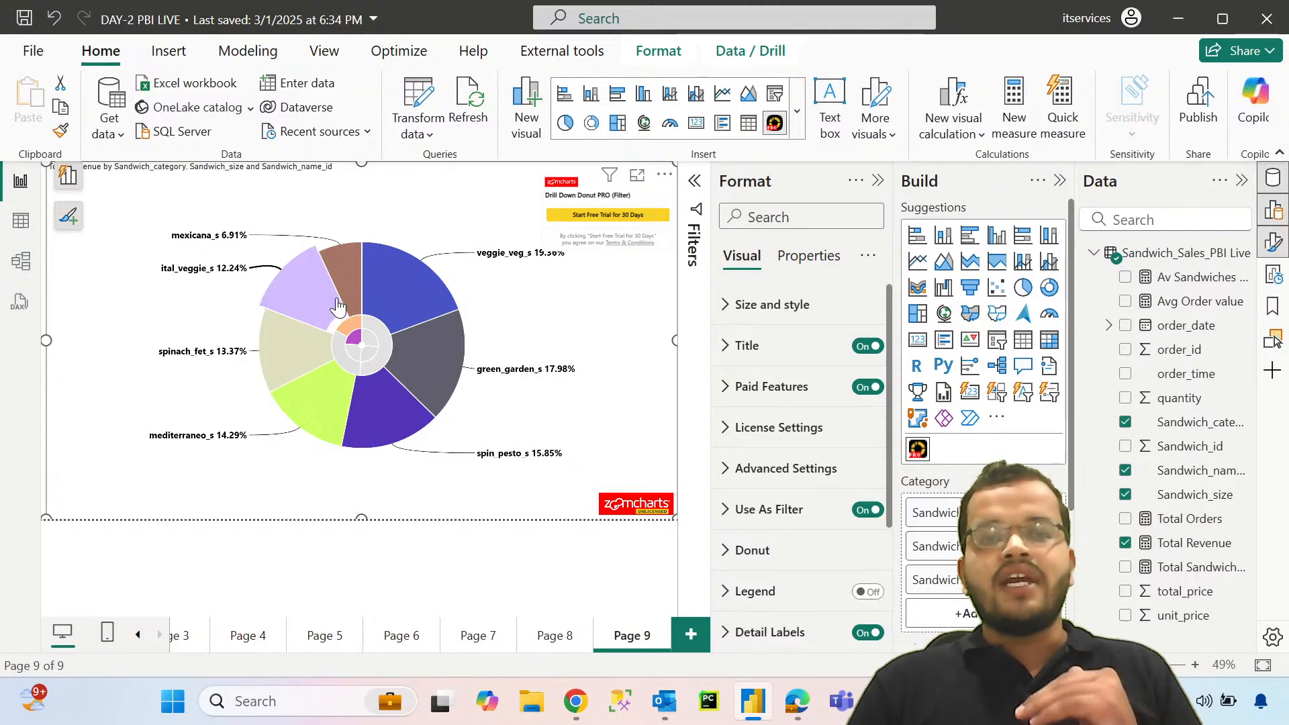
click(369, 347)
click(369, 348)
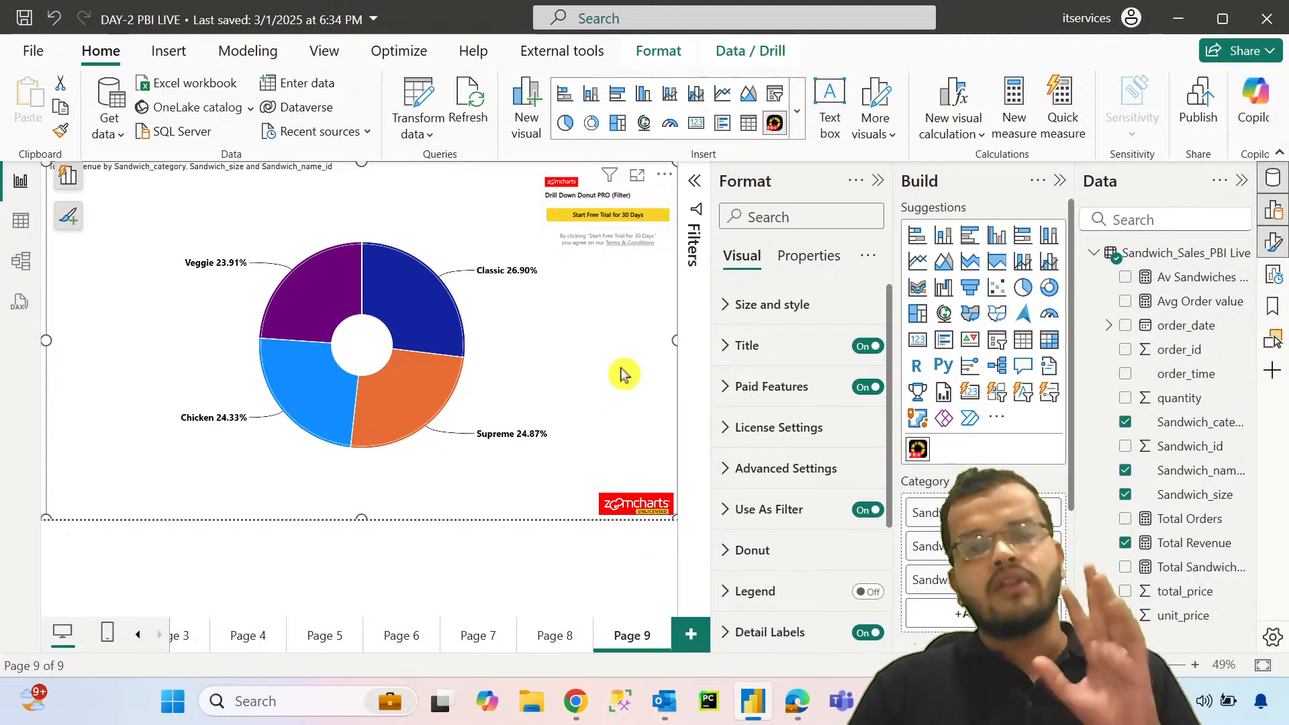
Step: Review the standard donut on Page 8, then drill the Page 9 donut into the Supreme category and size L
click(551, 648)
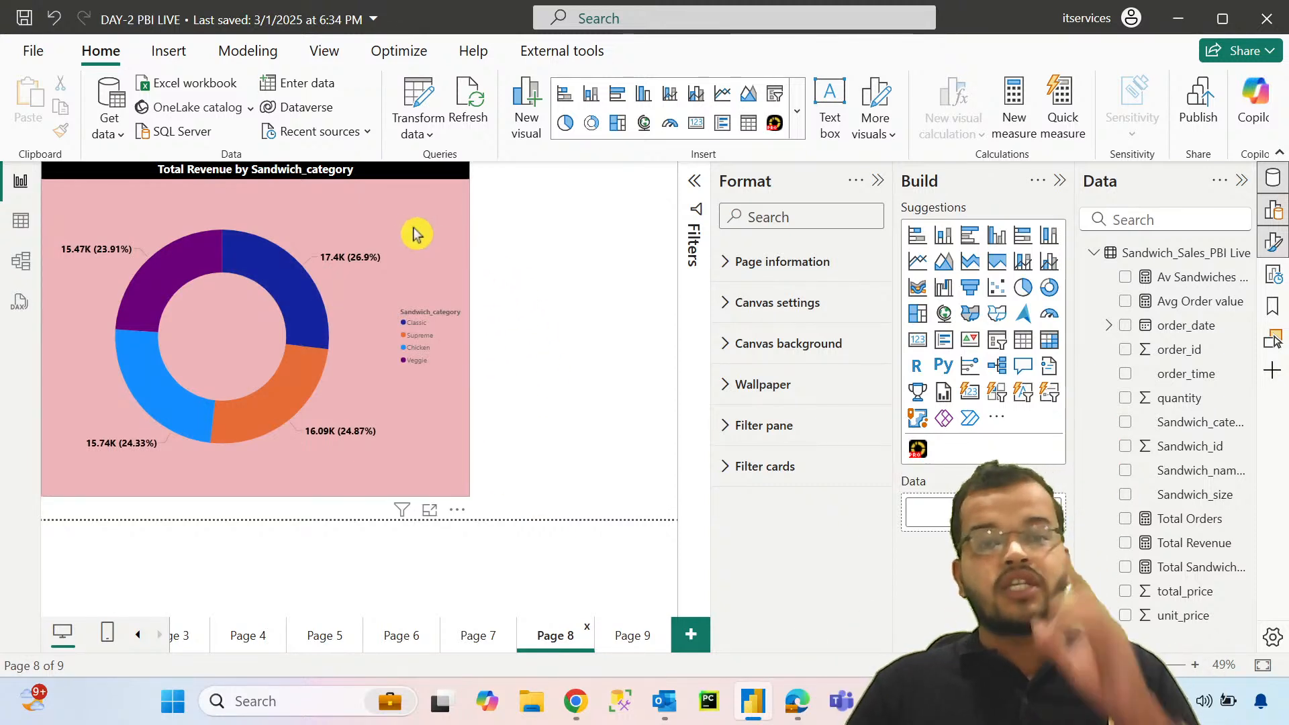
click(637, 641)
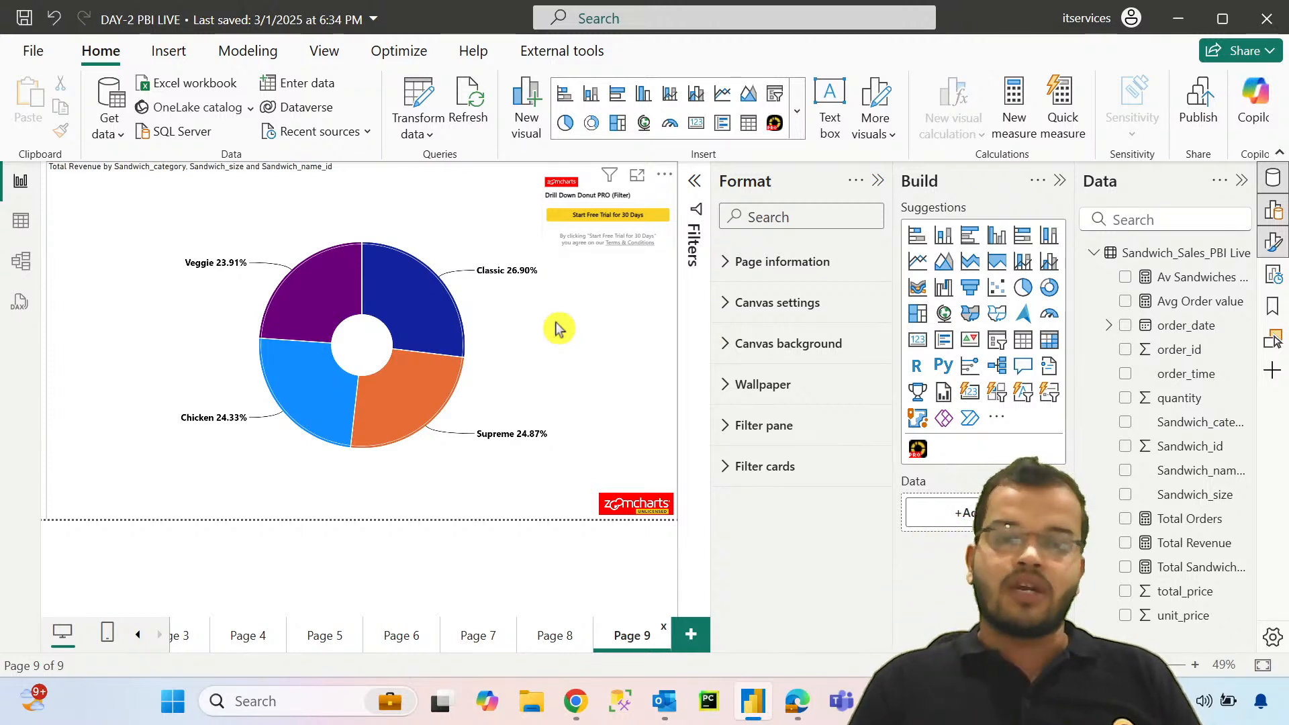
click(409, 399)
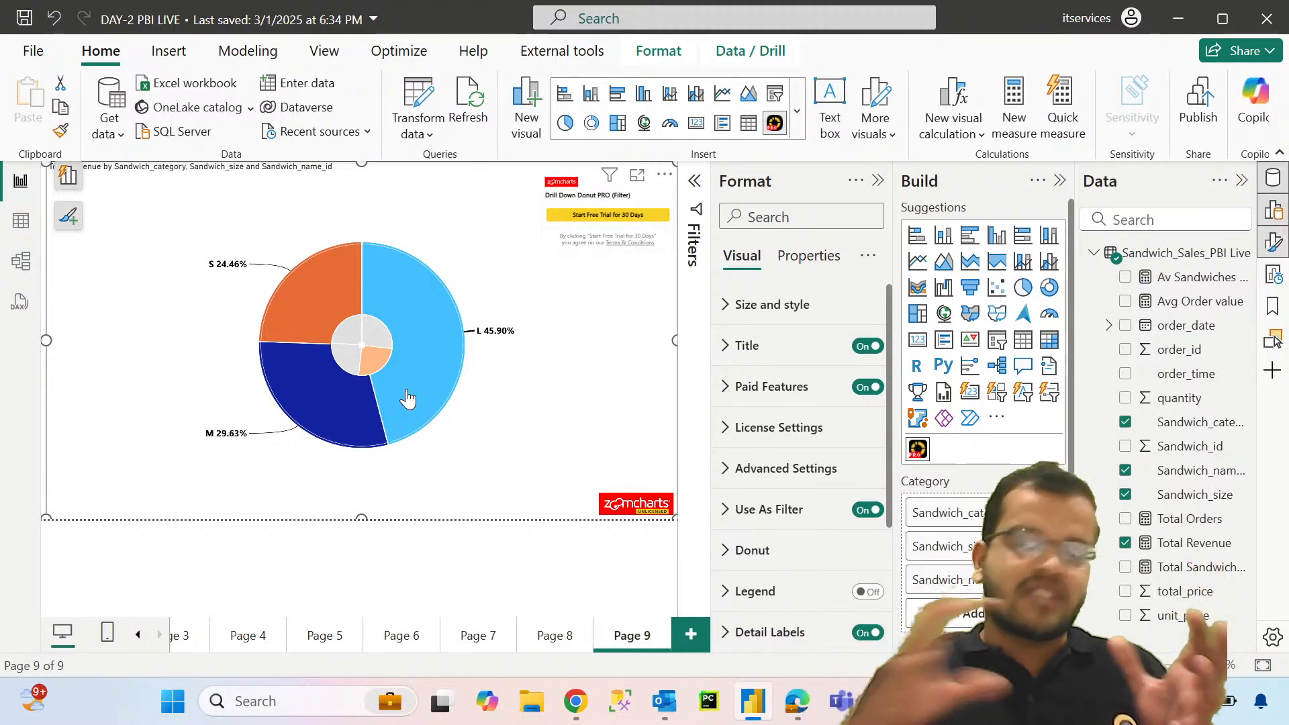
click(407, 399)
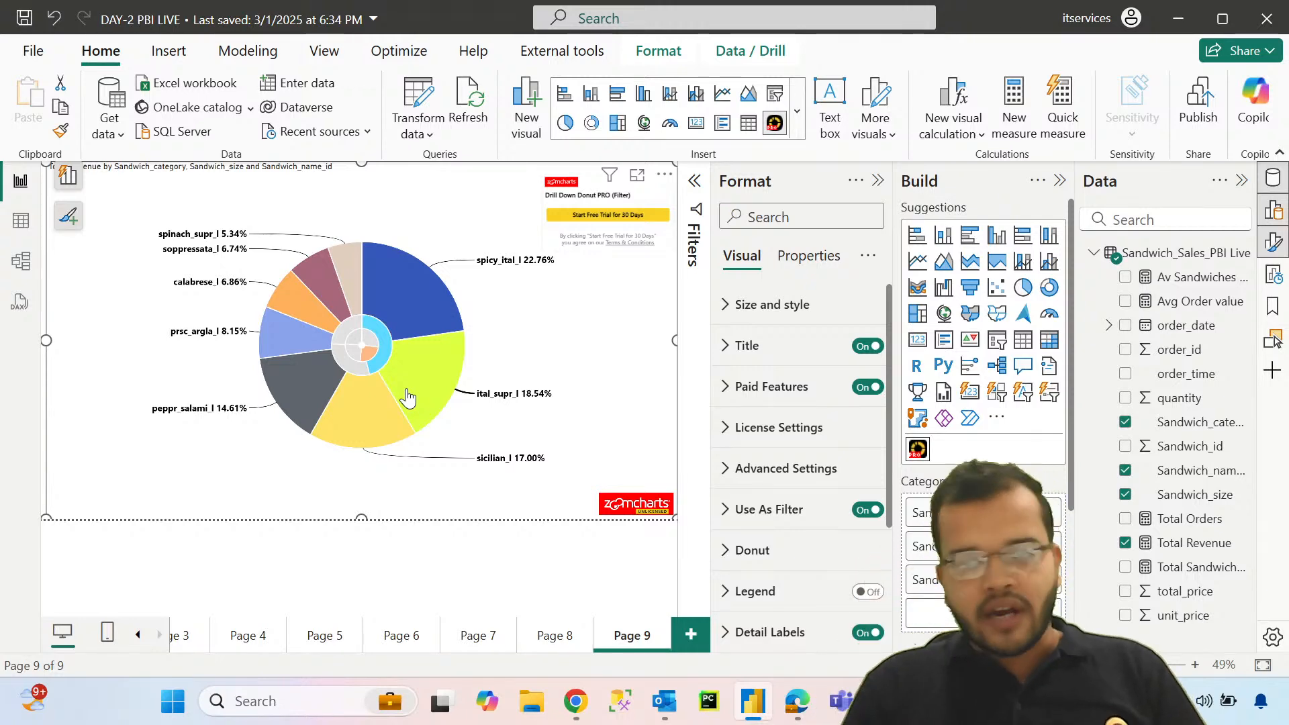
Step: Add Page 10, search the Power BI visuals for "animated", and import the Animated Bar Chart Race visual into the report
click(688, 634)
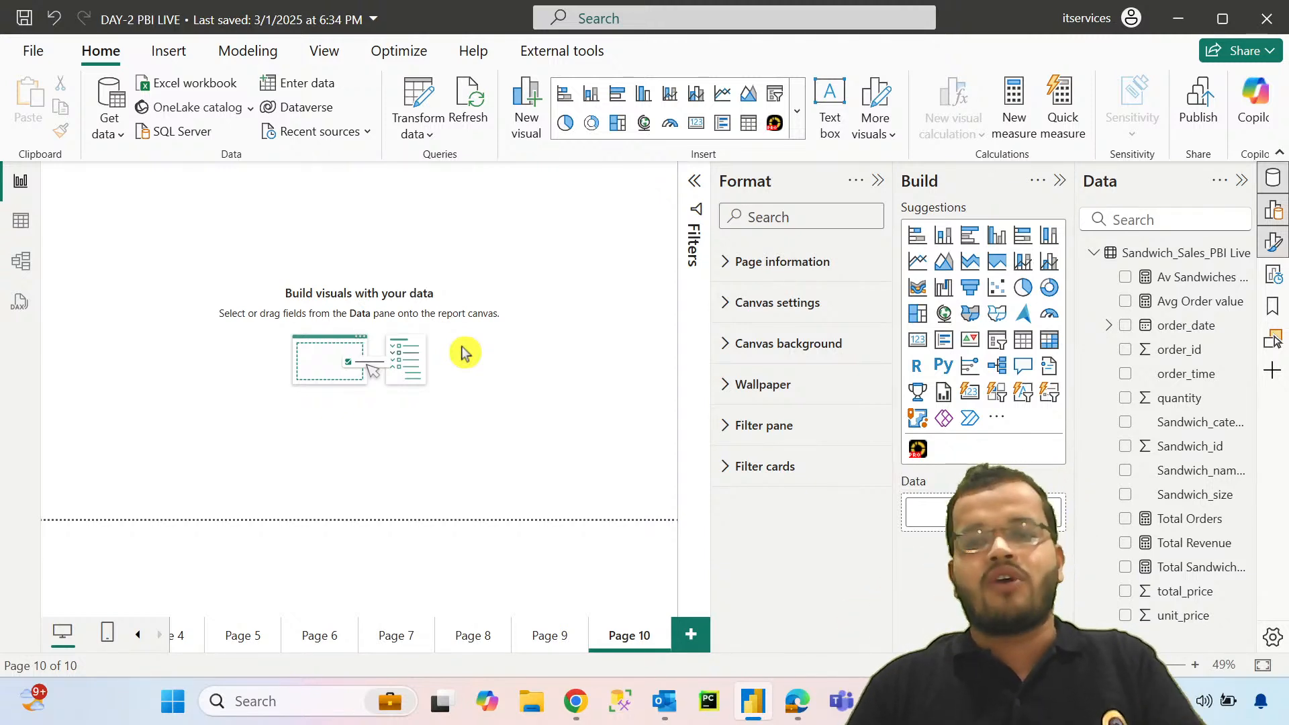
click(997, 419)
click(1049, 428)
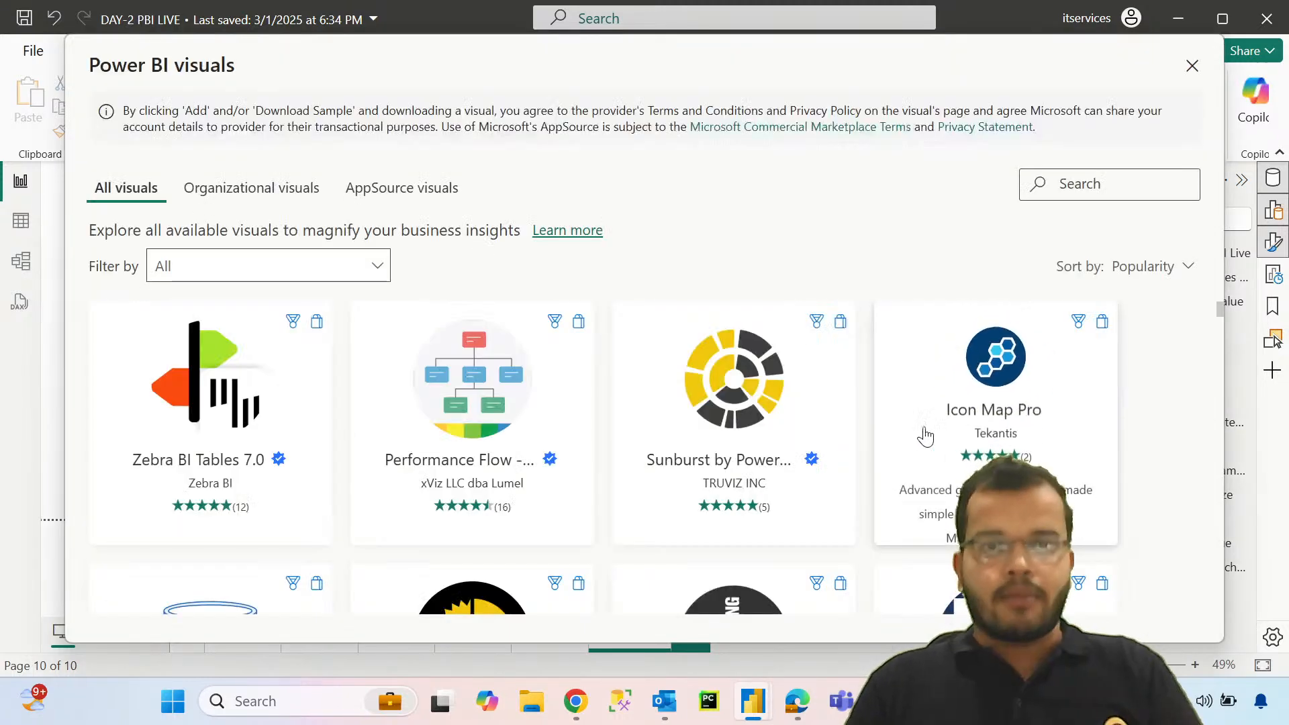
click(1096, 189)
text(animated)
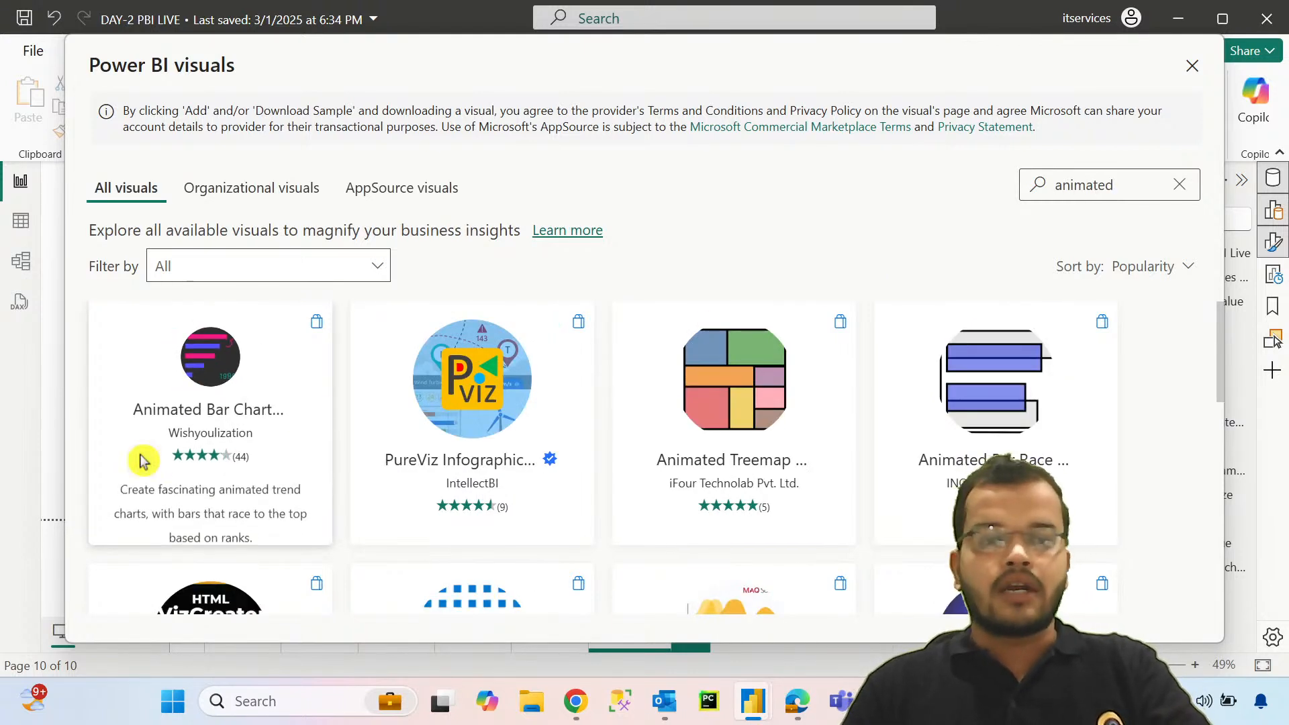
click(141, 455)
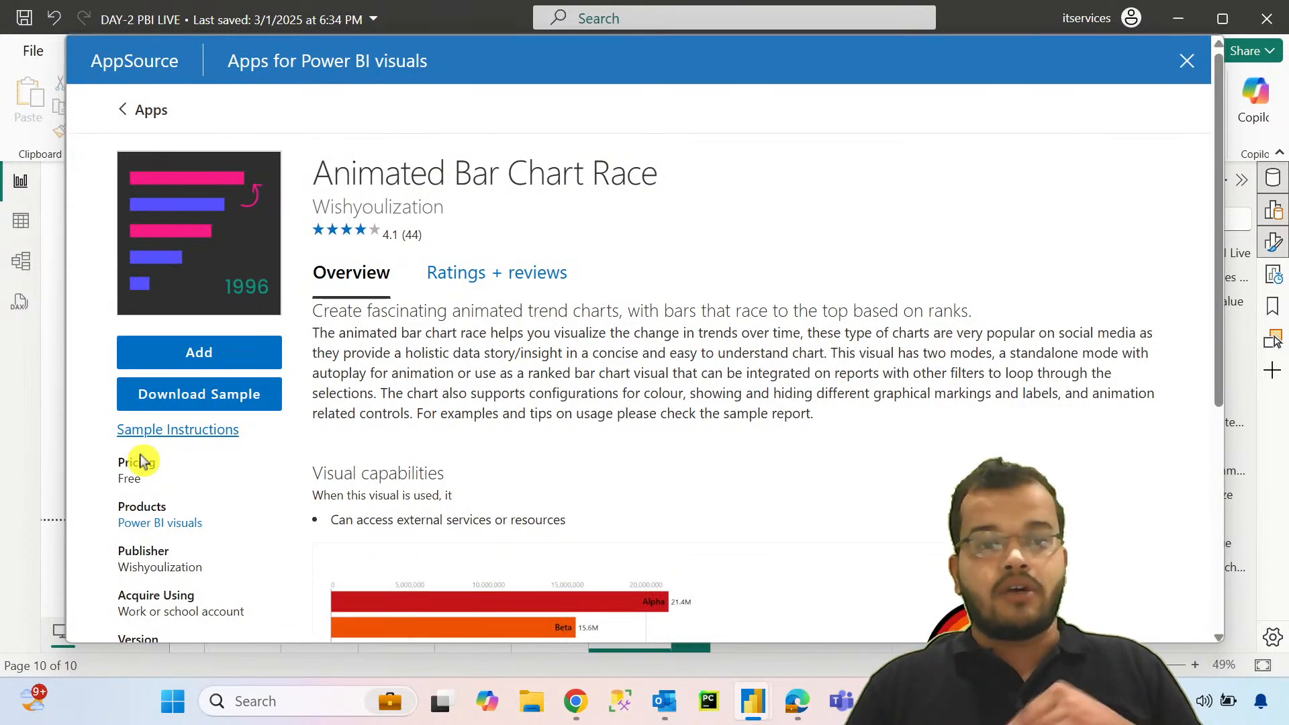
click(208, 360)
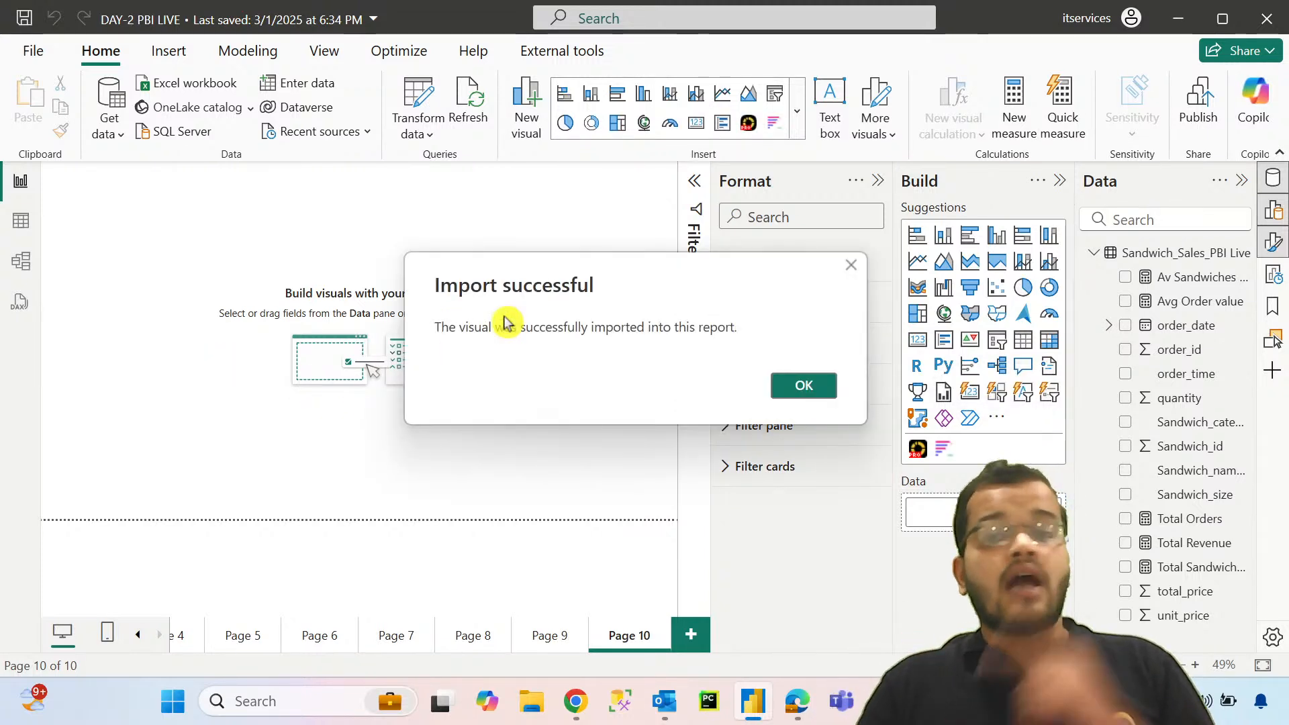
click(830, 387)
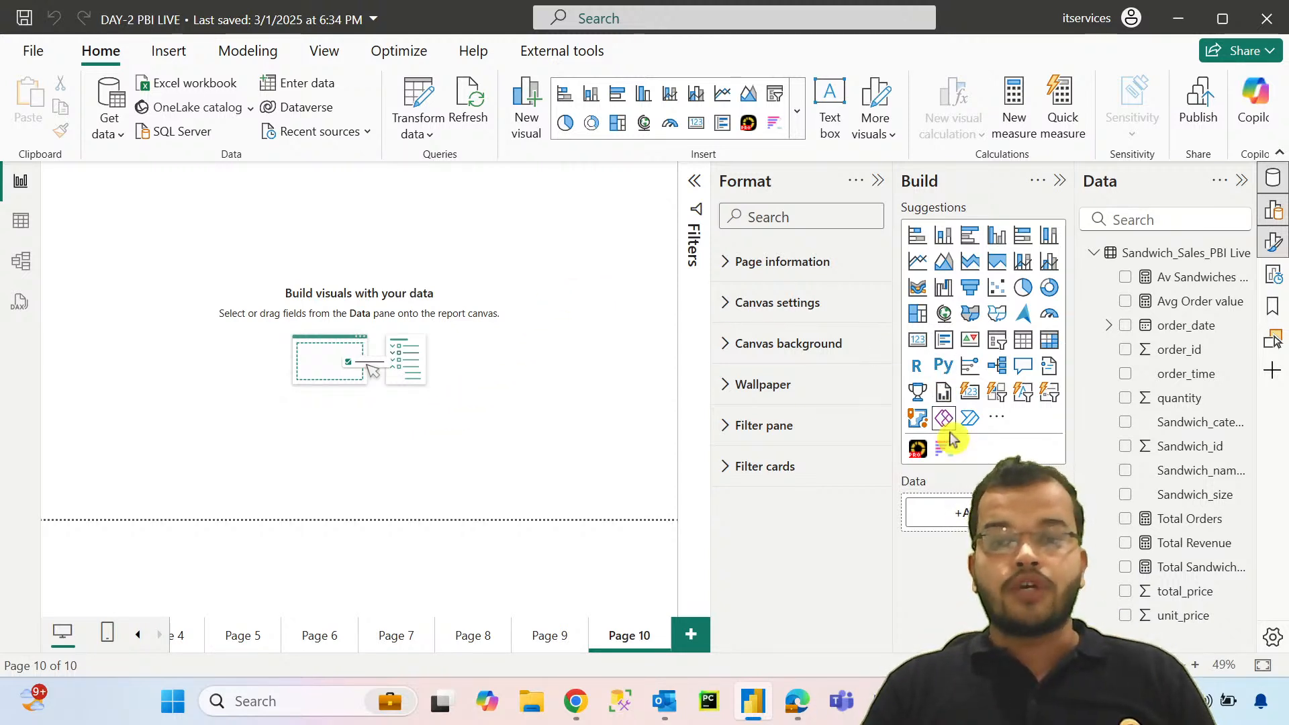
Step: Build a stacked bar chart of Total Revenue by Sandwich_category on Page 10 and enlarge it across most of the canvas
click(917, 235)
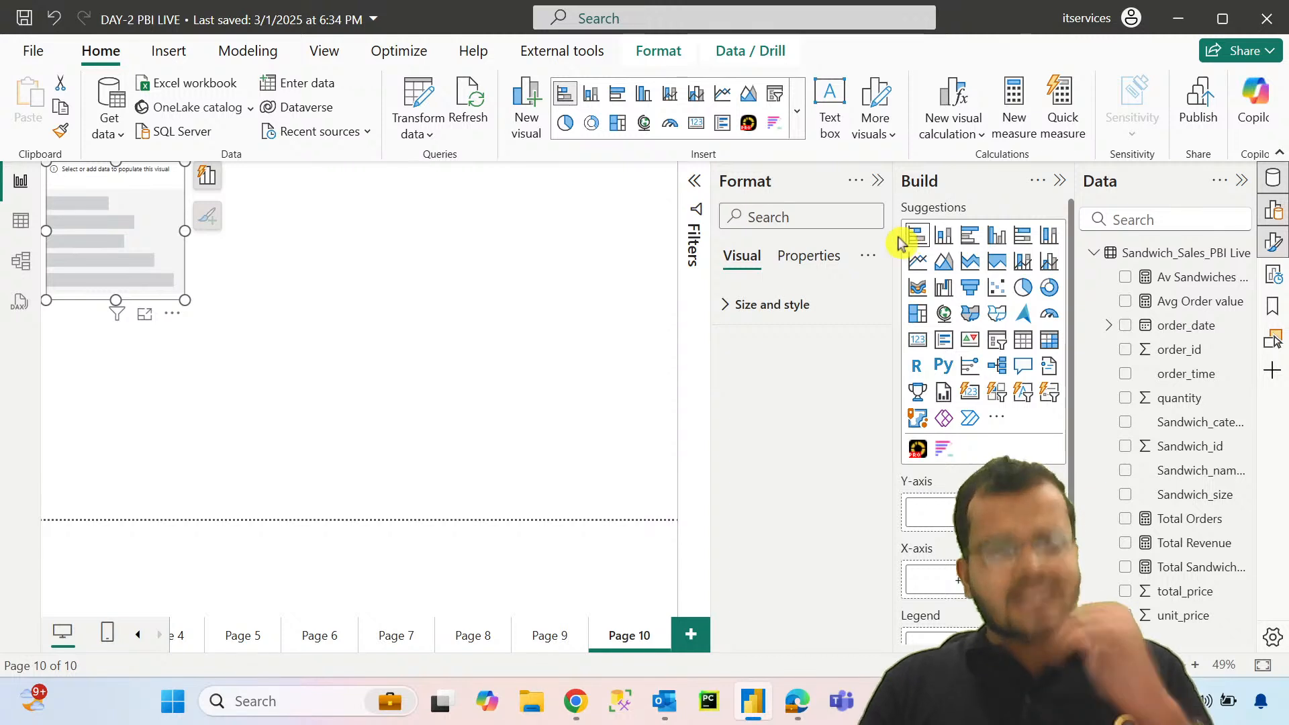
drag(183, 298, 497, 505)
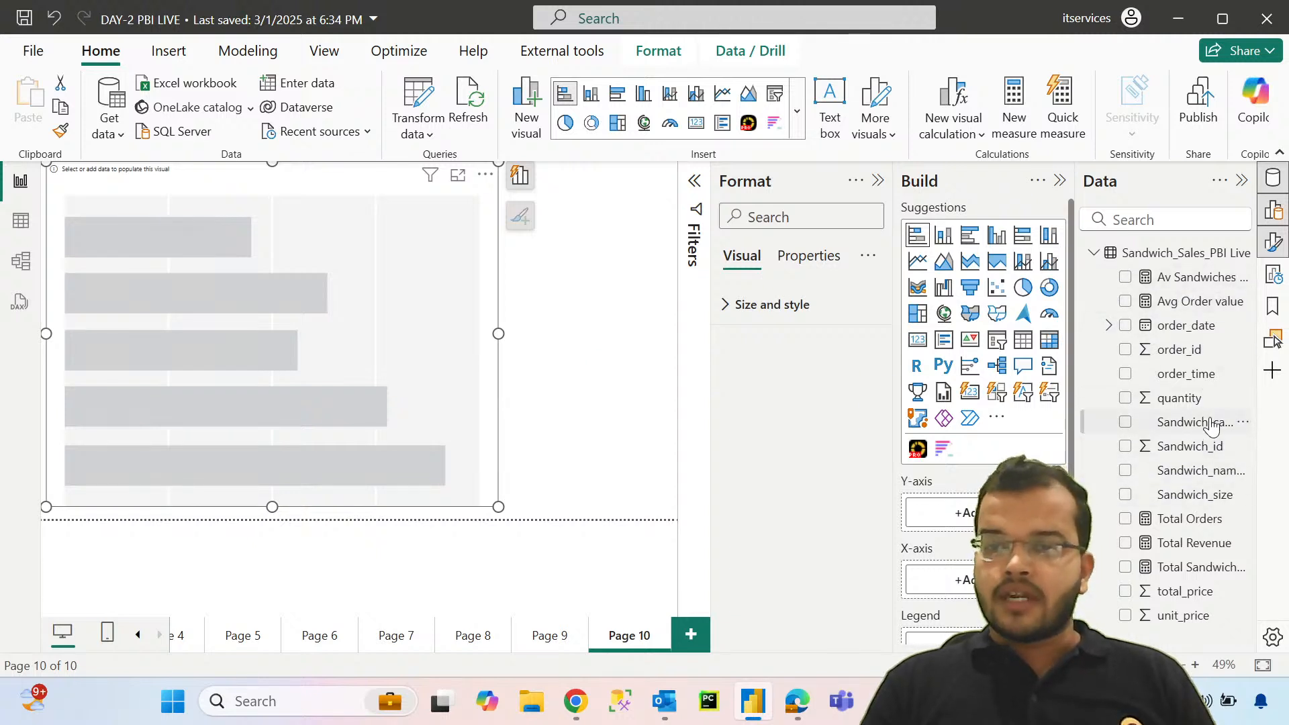
drag(1093, 530, 940, 512)
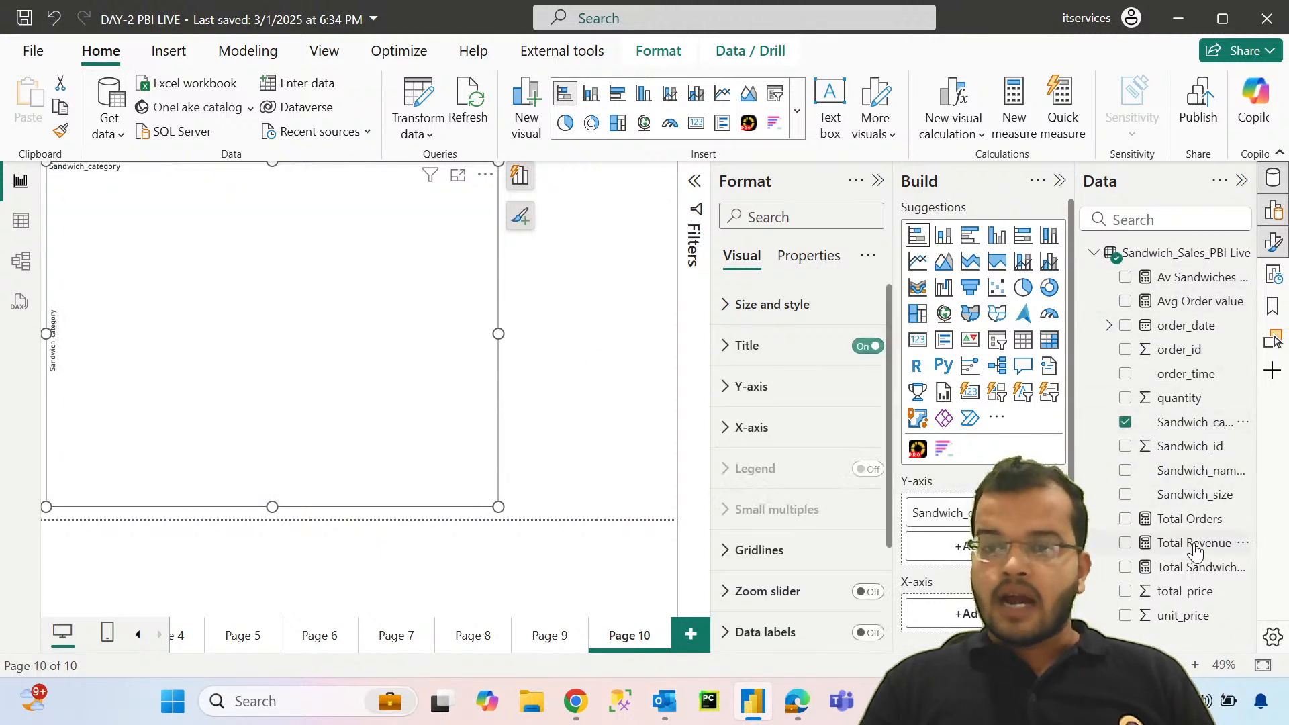
mouse_move(1195, 542)
mouse_down()
mouse_move(940, 597)
mouse_move(946, 606)
mouse_up()
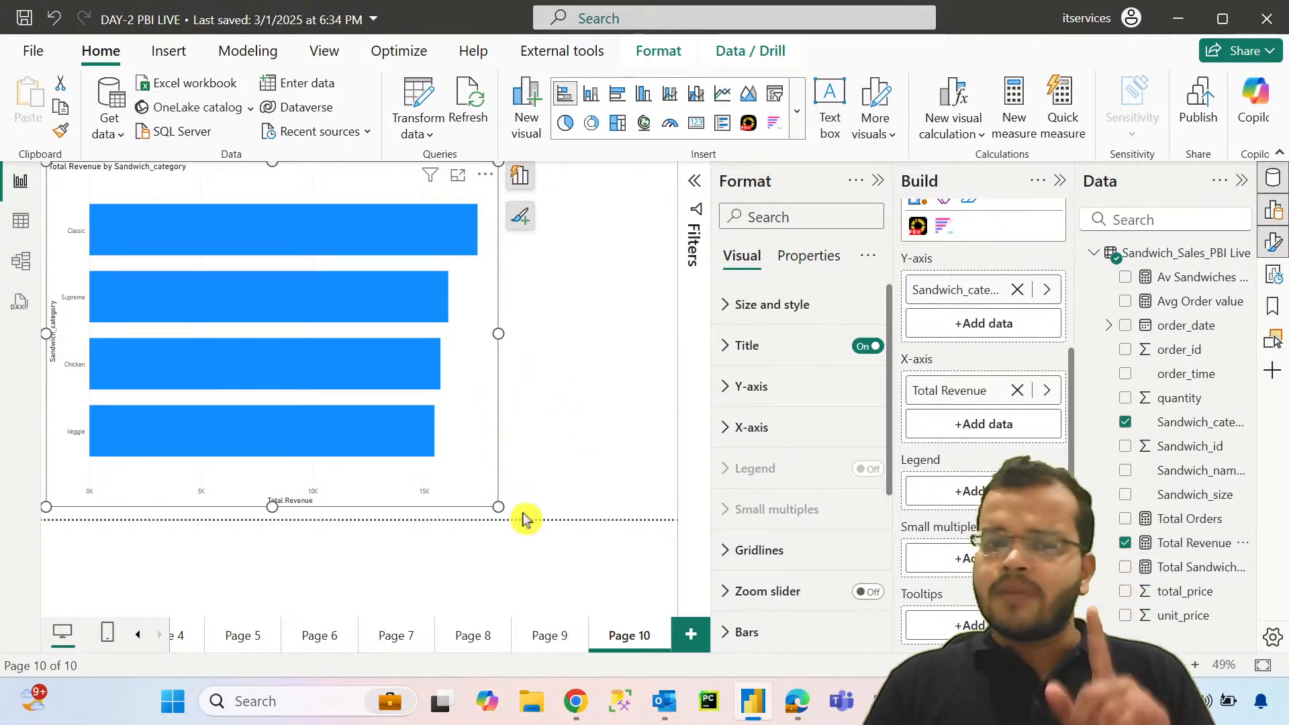
drag(524, 518, 609, 518)
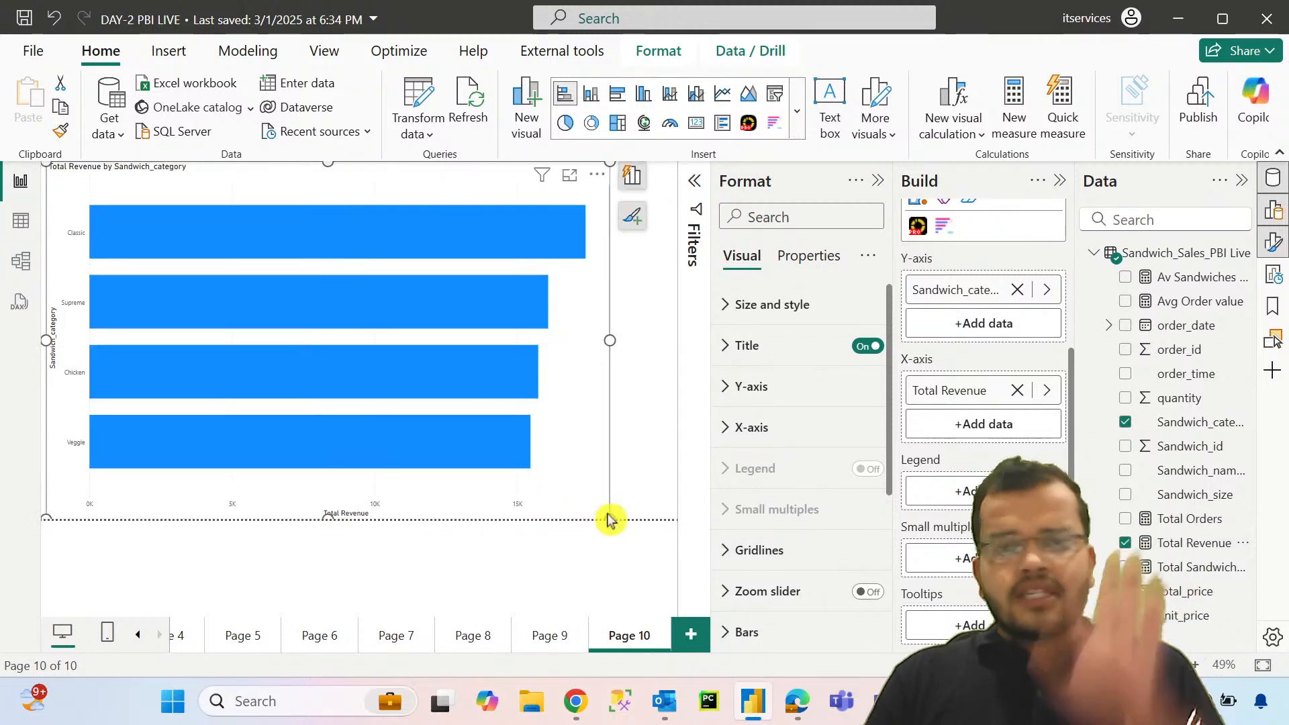
Step: Remove the stacked bar chart from Page 10
right_click(586, 463)
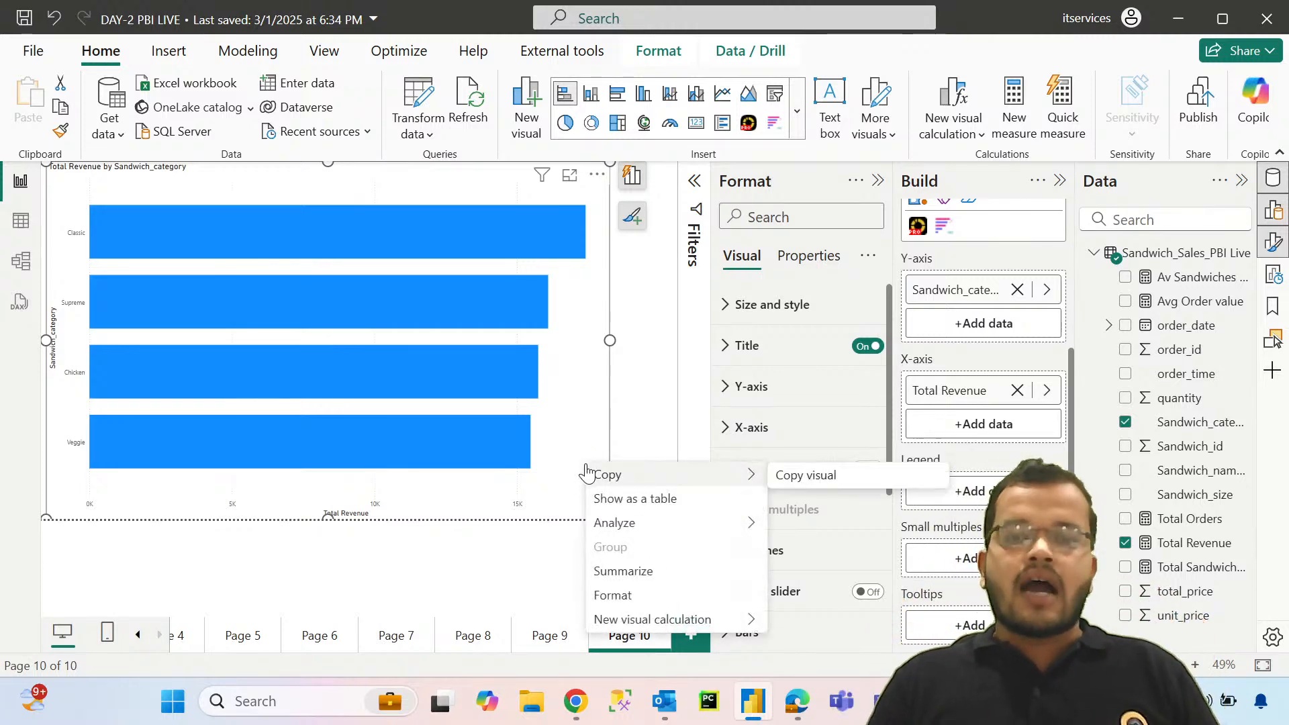
click(653, 350)
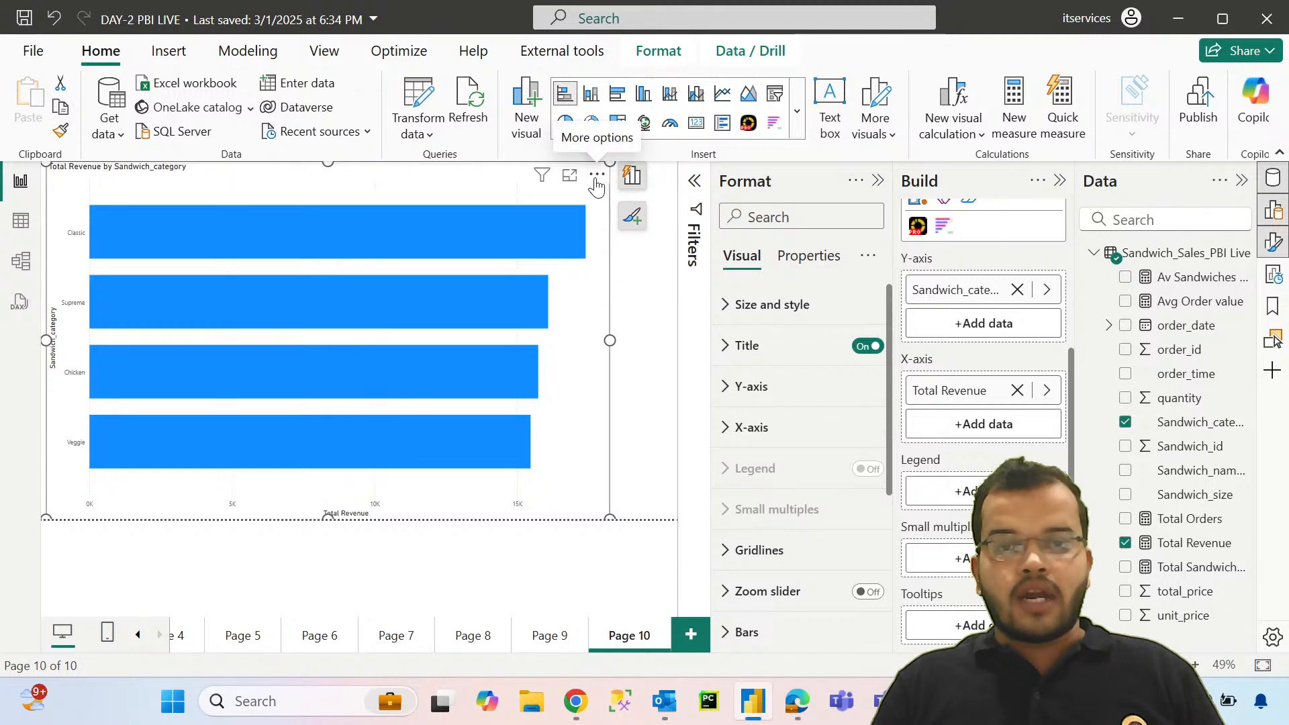
click(597, 175)
click(656, 245)
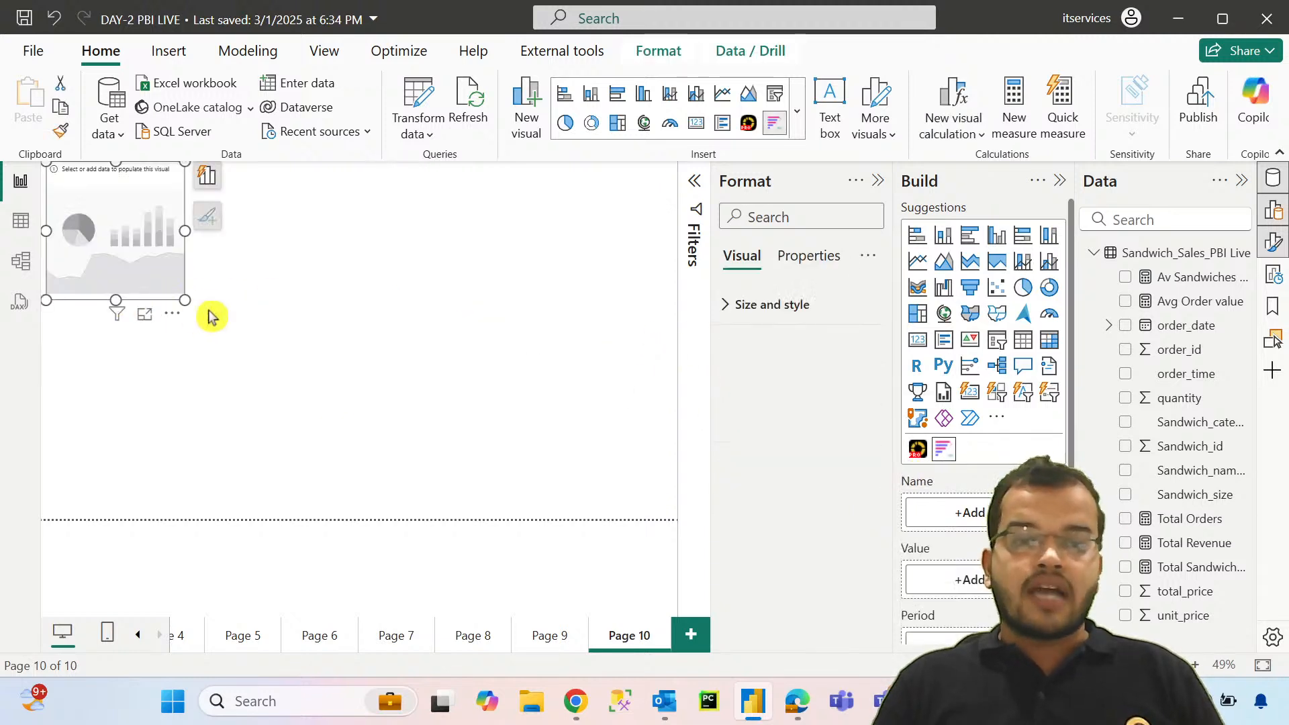
Step: Fill Page 10 with an Animated Bar Chart Race using Sandwich_category as Name, Total Revenue as Value and order_date as Period
drag(188, 296, 754, 563)
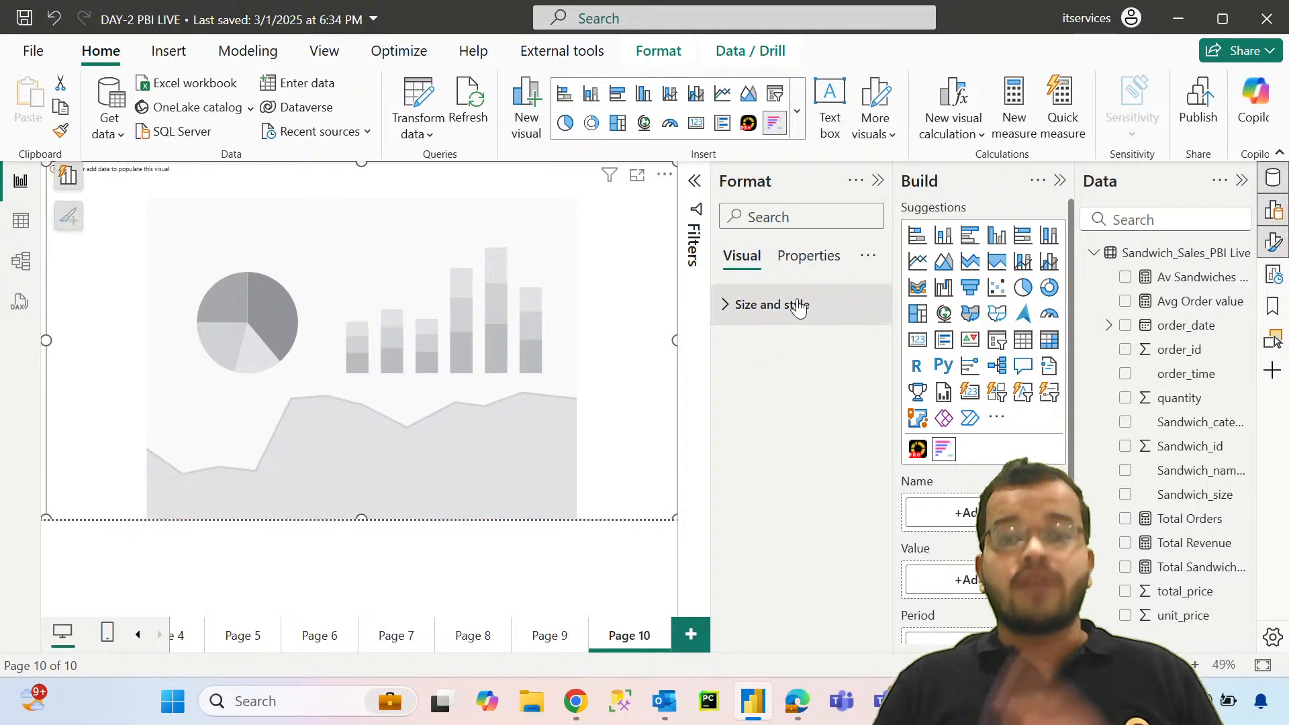
click(878, 179)
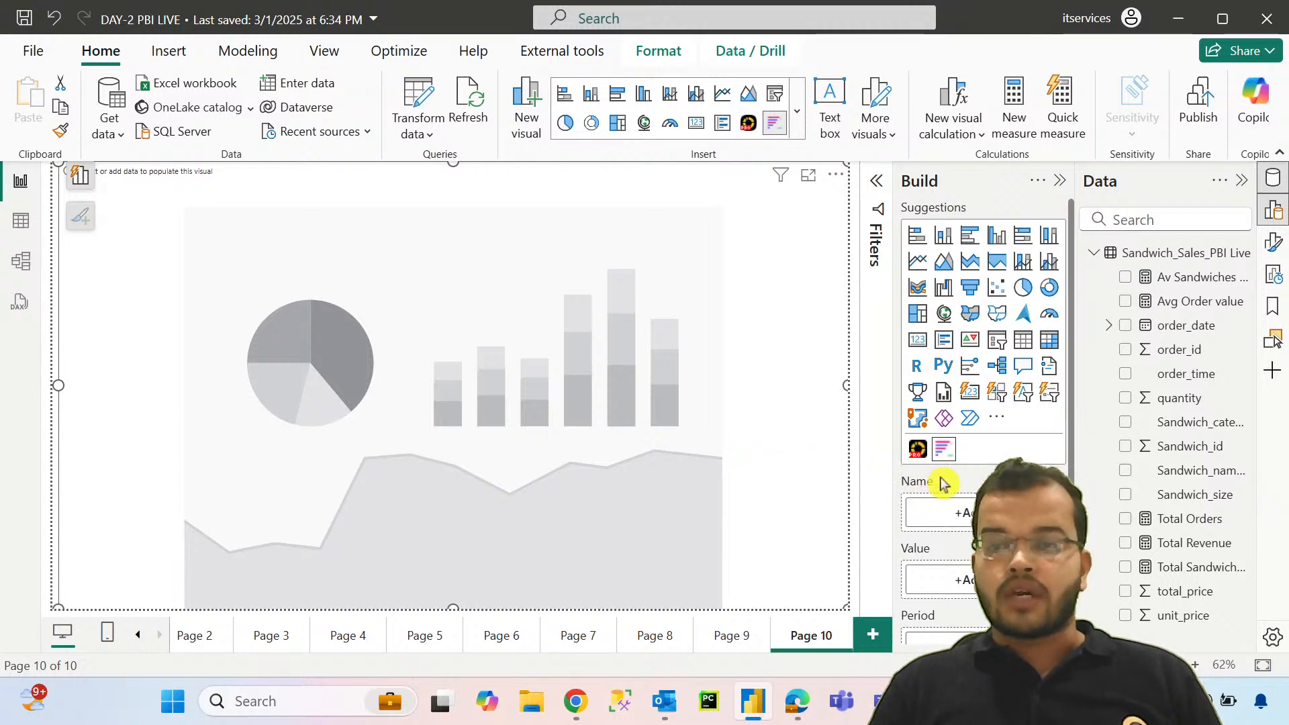
drag(1185, 422, 940, 512)
scroll(951, 492, down, 3)
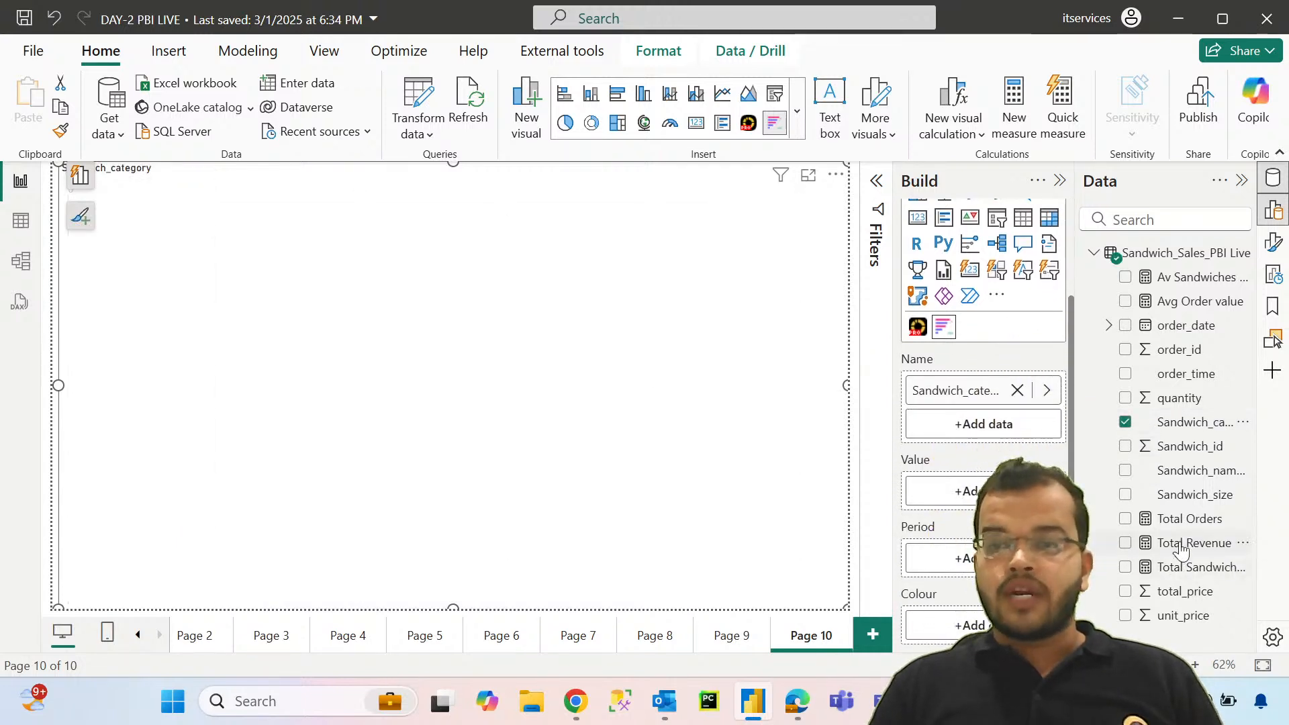
drag(1181, 550, 953, 490)
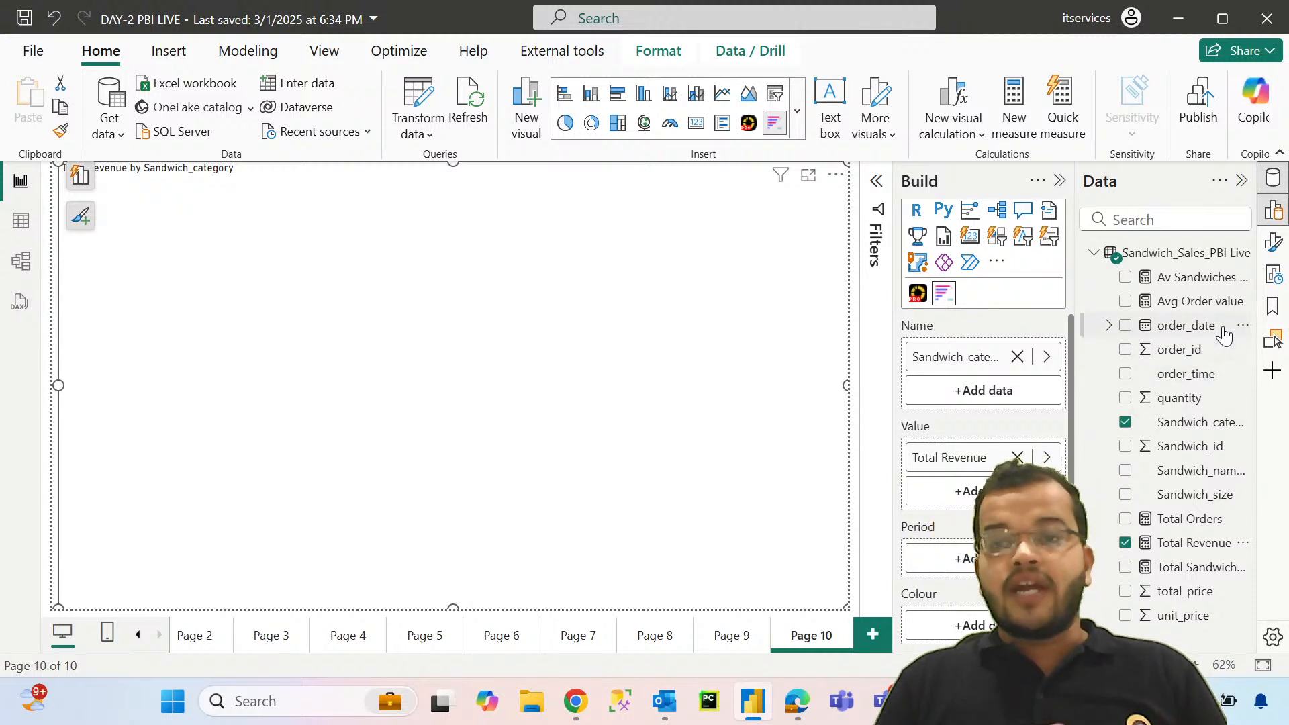
drag(1215, 333, 939, 557)
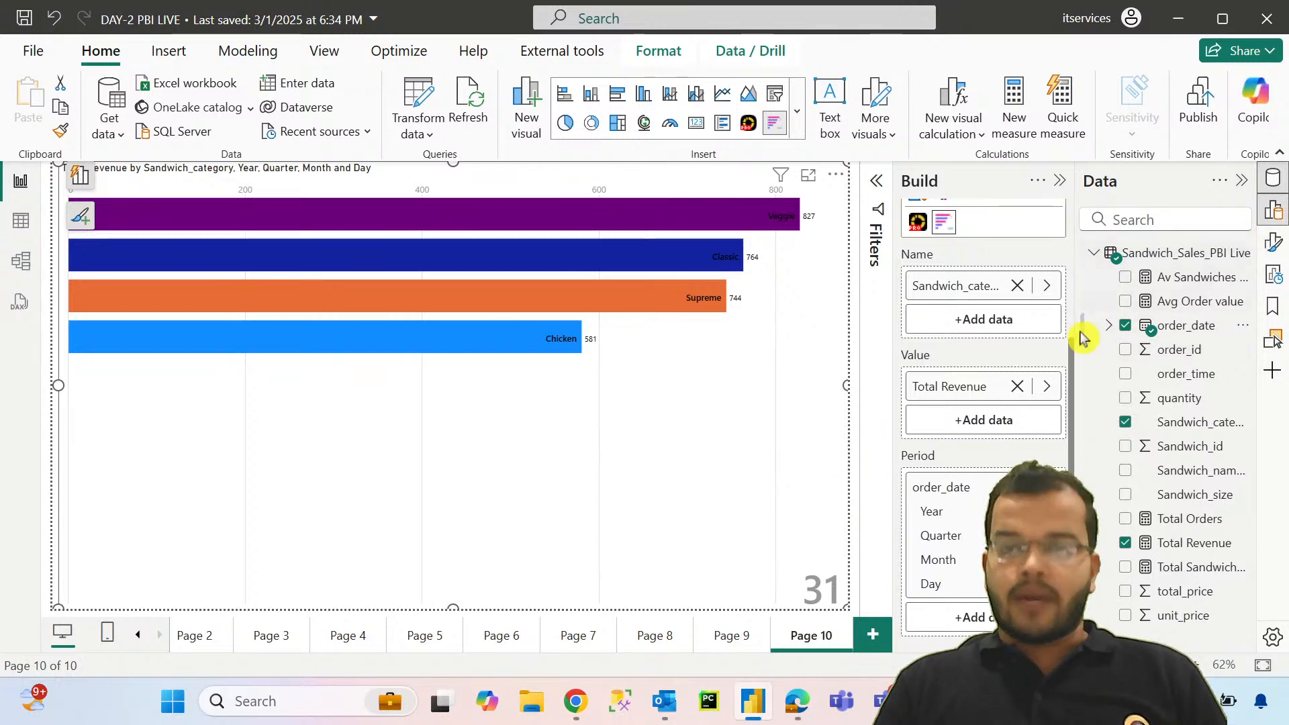
Step: Set the bar chart race's title font to a bold Segoe UI typeface at size 16
click(1276, 242)
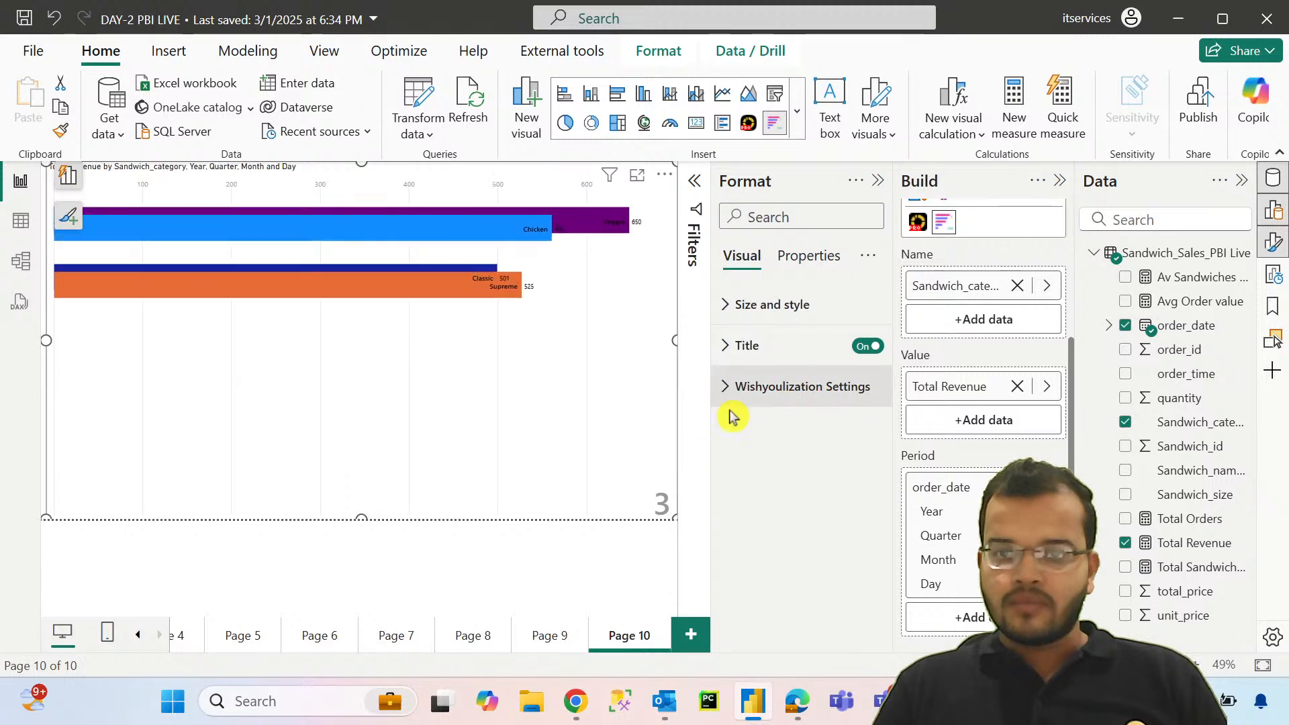
click(723, 345)
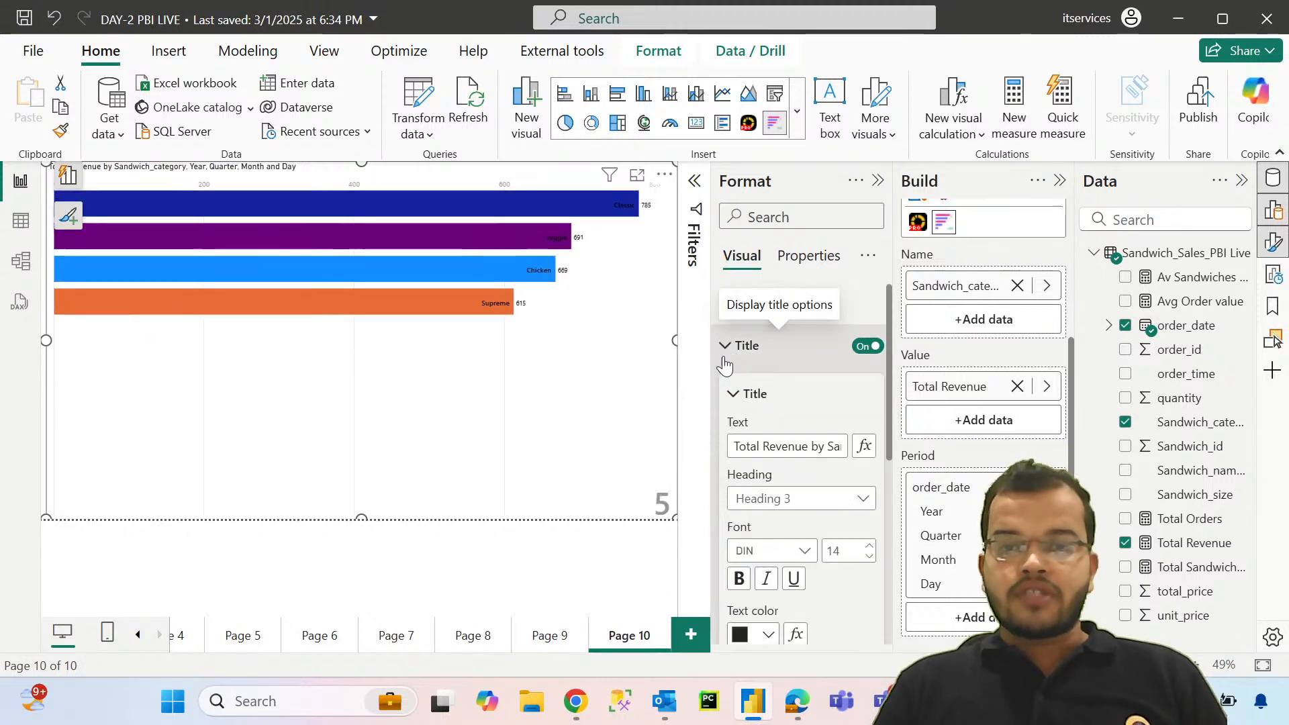
scroll(846, 436, down, 3)
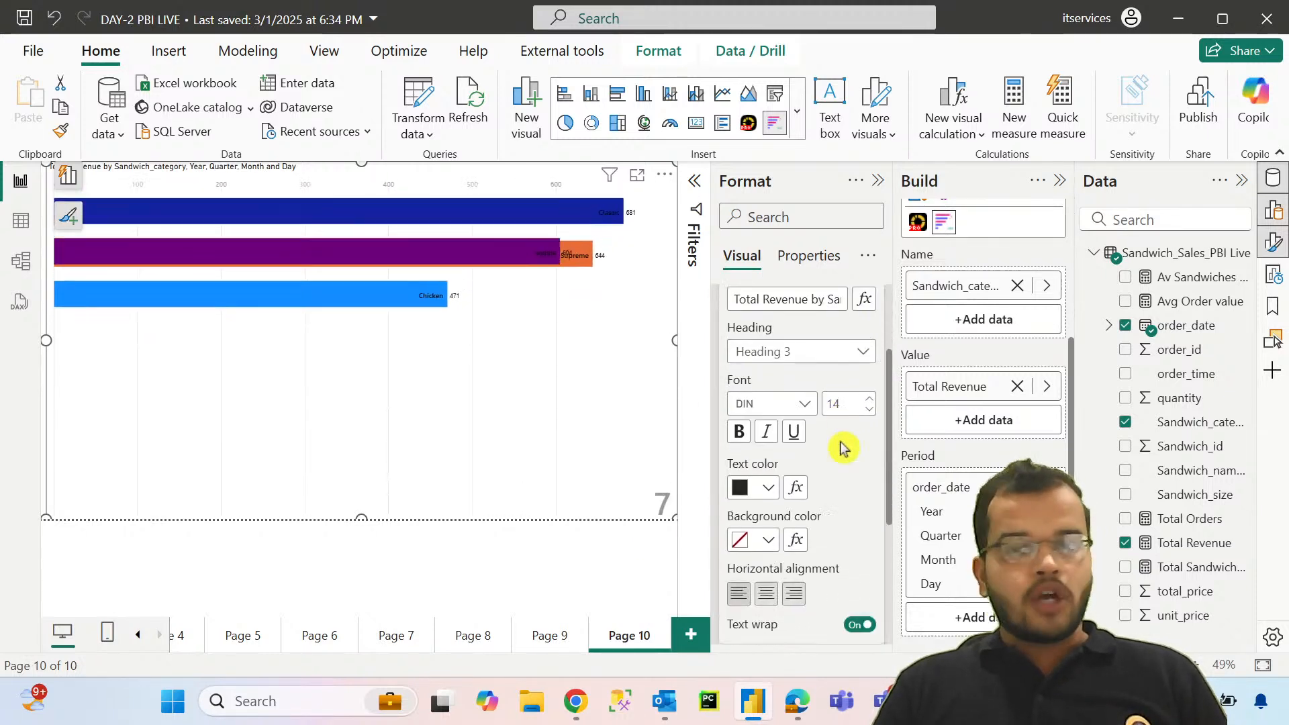
scroll(792, 453, up, 2)
click(784, 456)
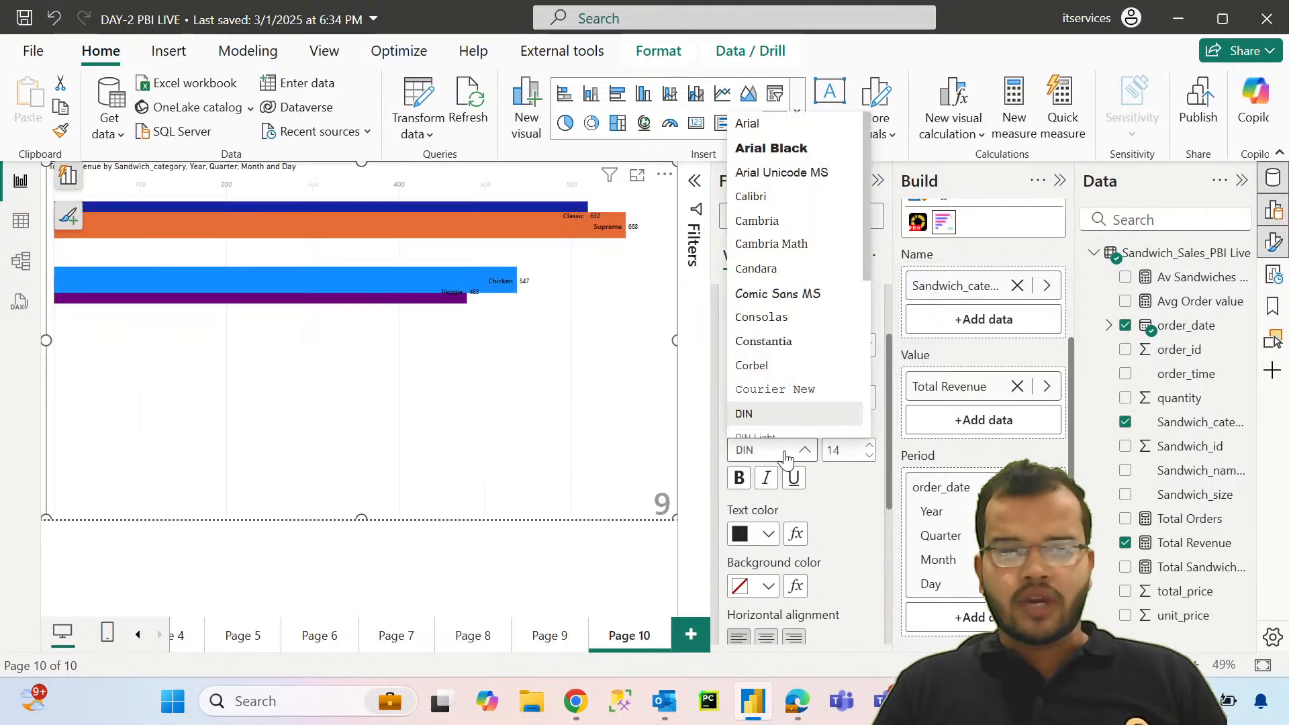
scroll(812, 375, down, 3)
click(820, 280)
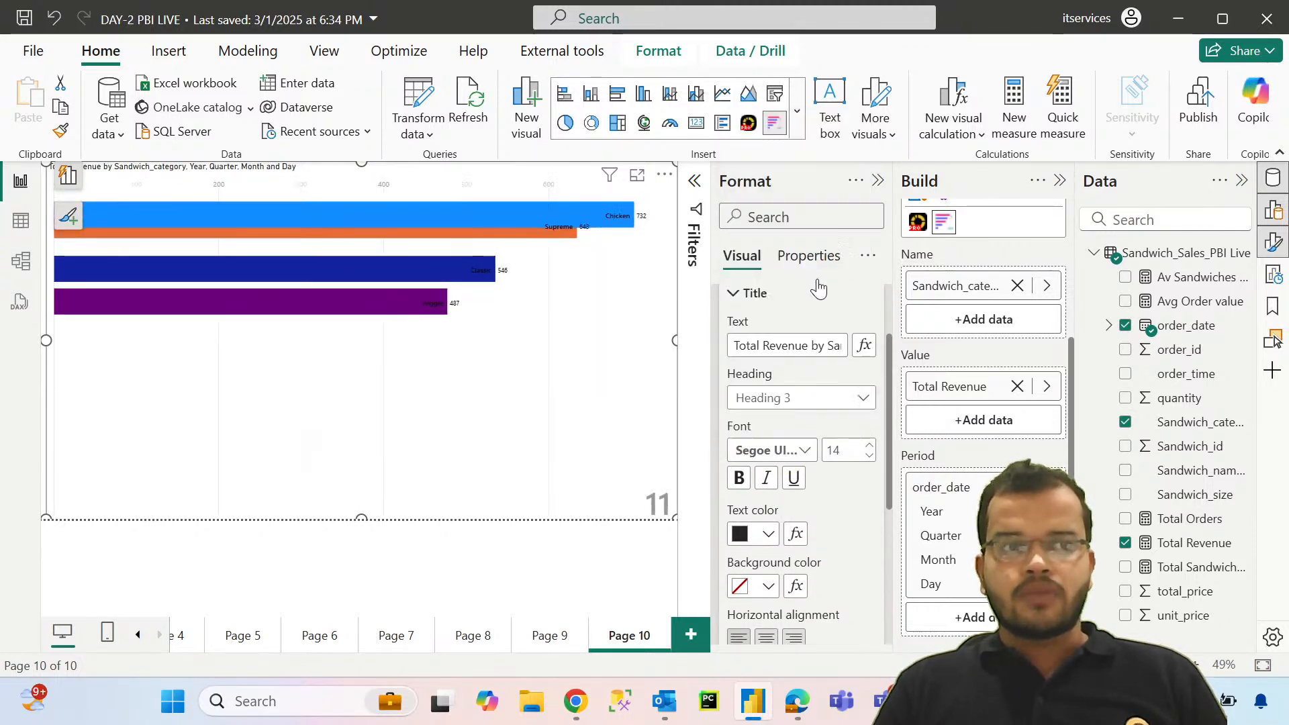
click(869, 445)
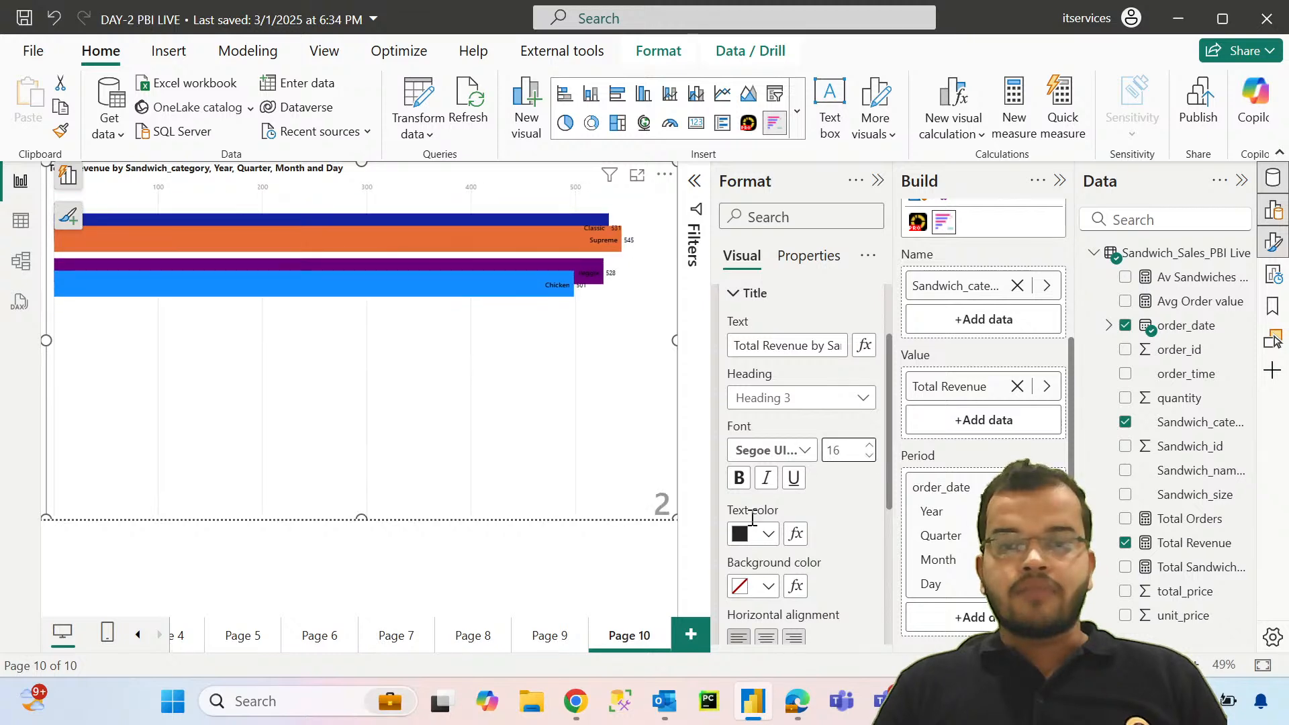
Step: Give the bar chart race's title white text on a black background and center it horizontally
click(768, 534)
click(750, 213)
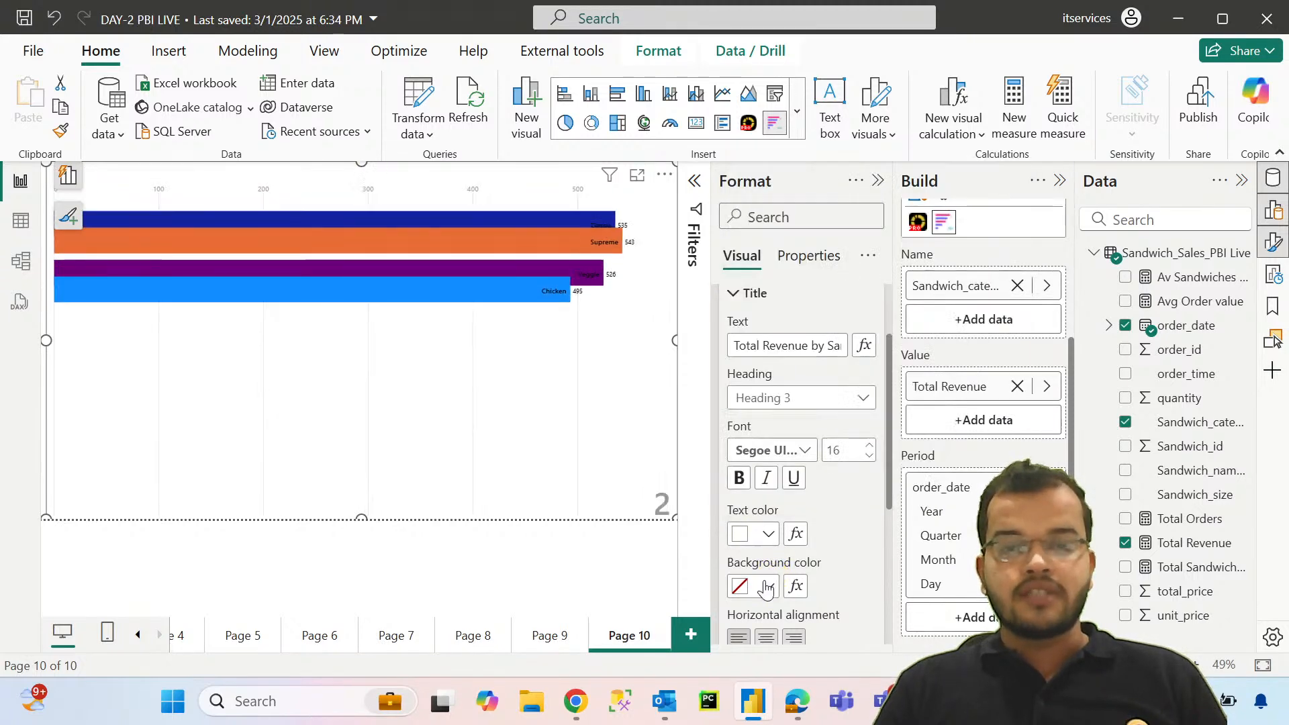
click(766, 586)
click(779, 449)
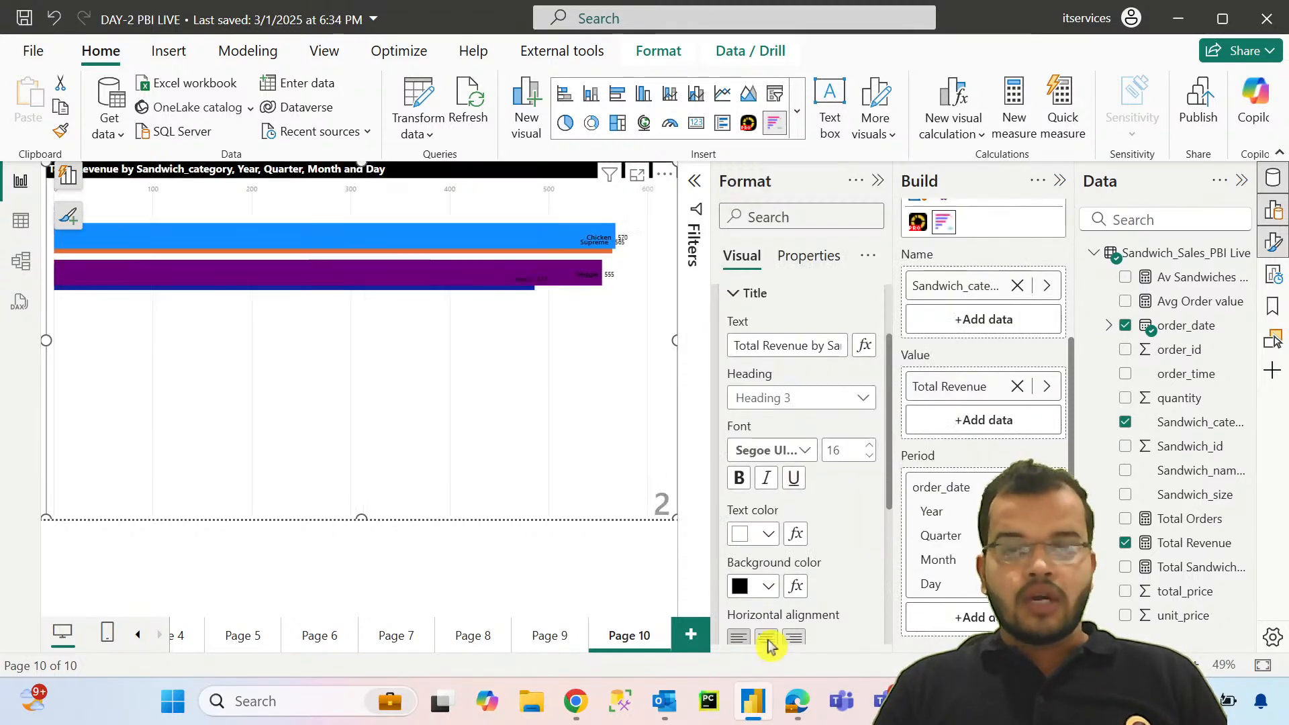
click(767, 638)
scroll(752, 376, up, 2)
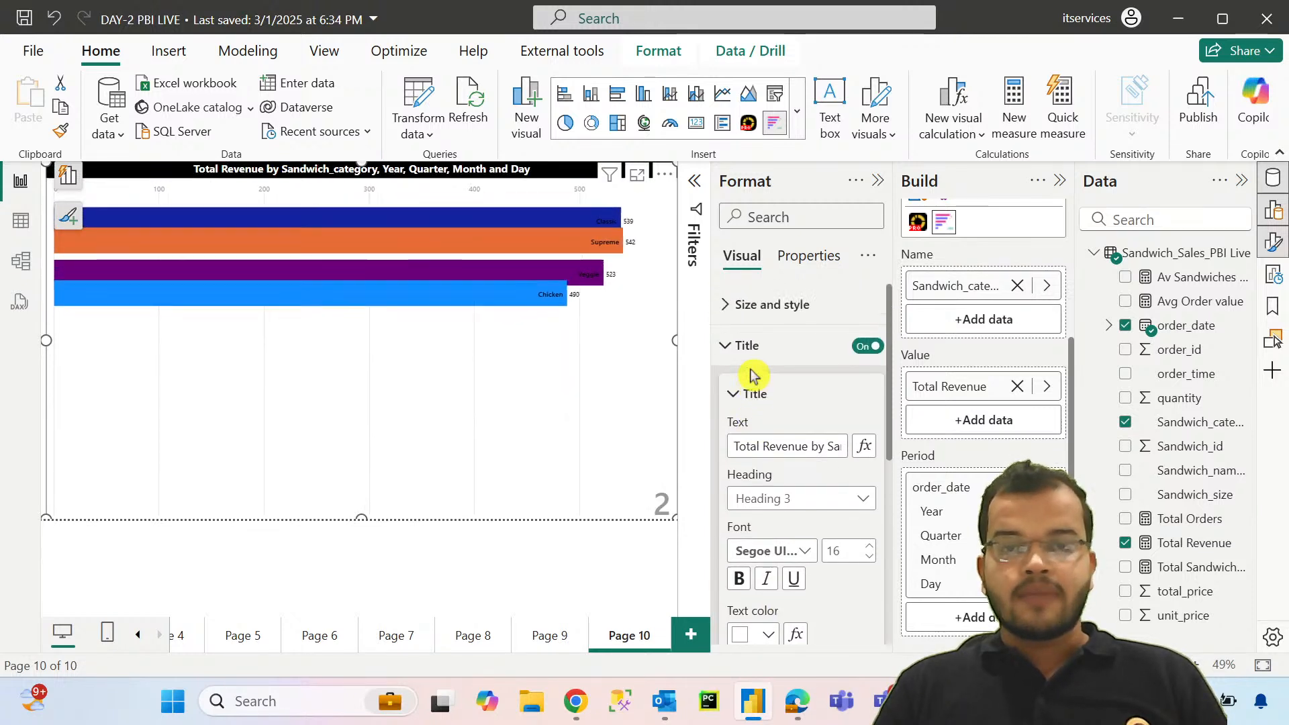
click(732, 345)
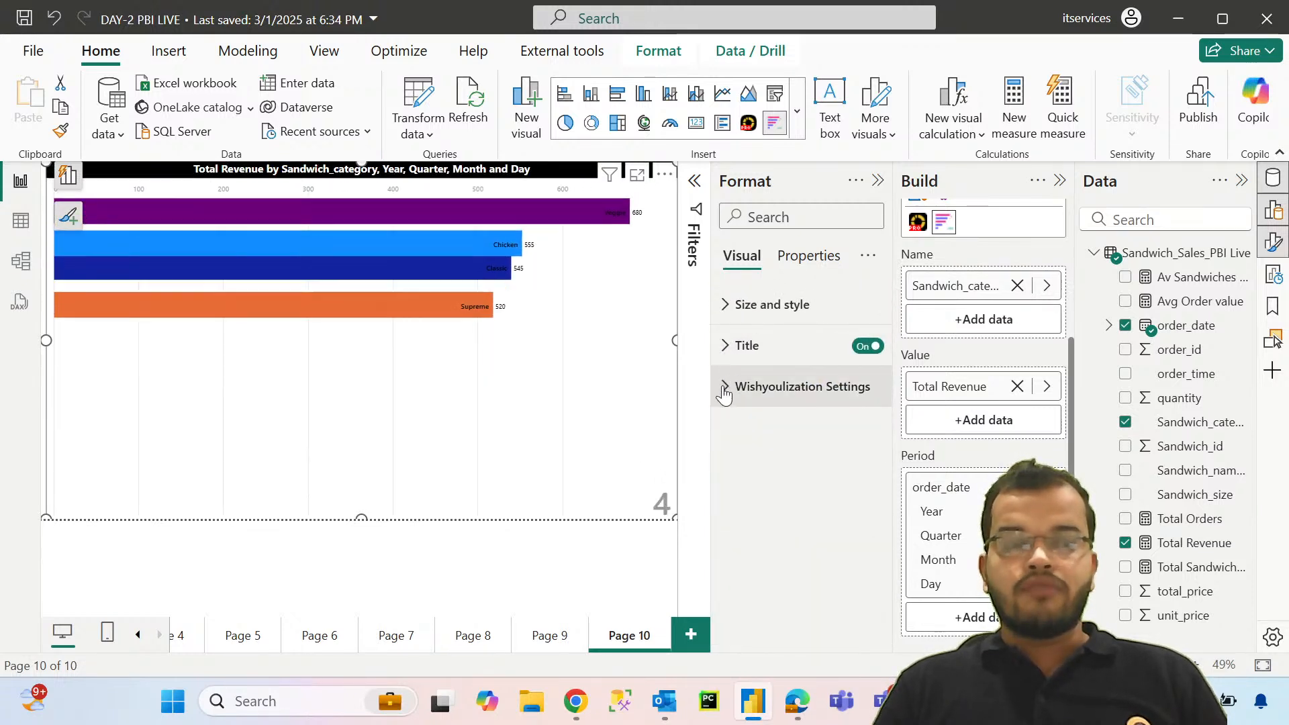
Step: Test topN values of 2, 3 and 5 in the chart race's Wishyoulization Settings and set topN back to 10
click(724, 388)
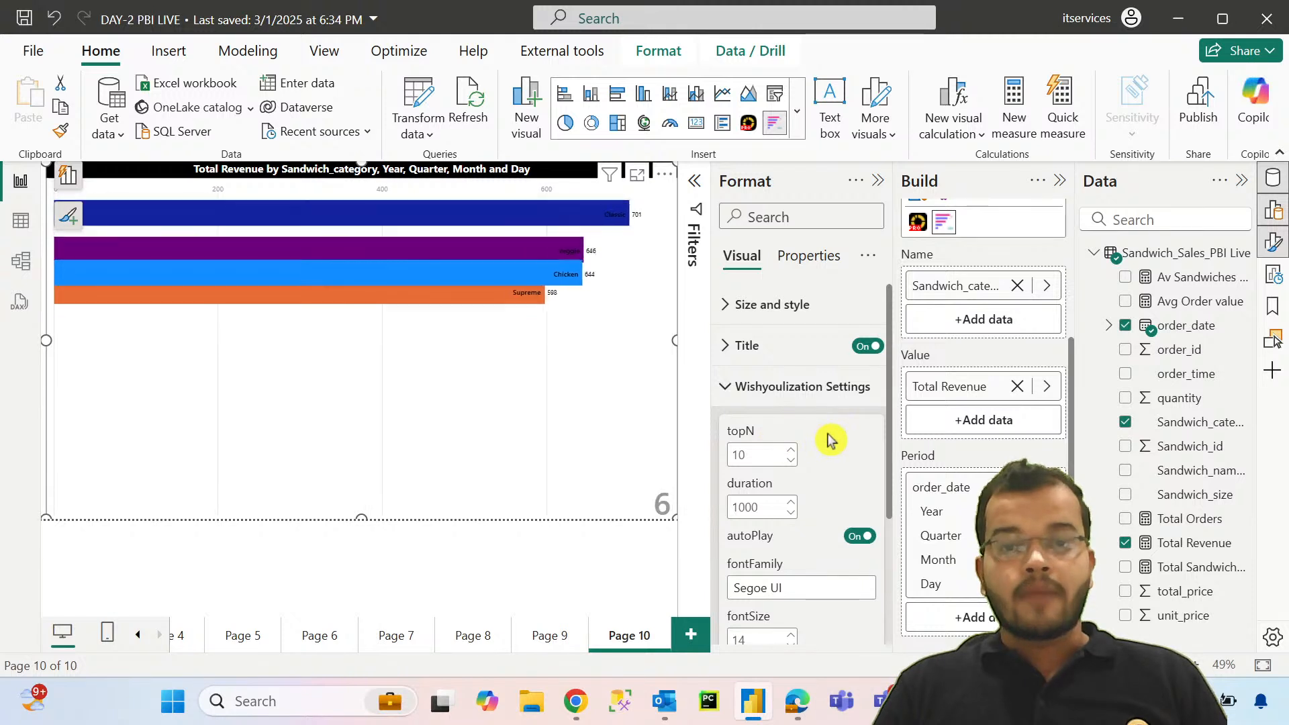
scroll(827, 435, down, 3)
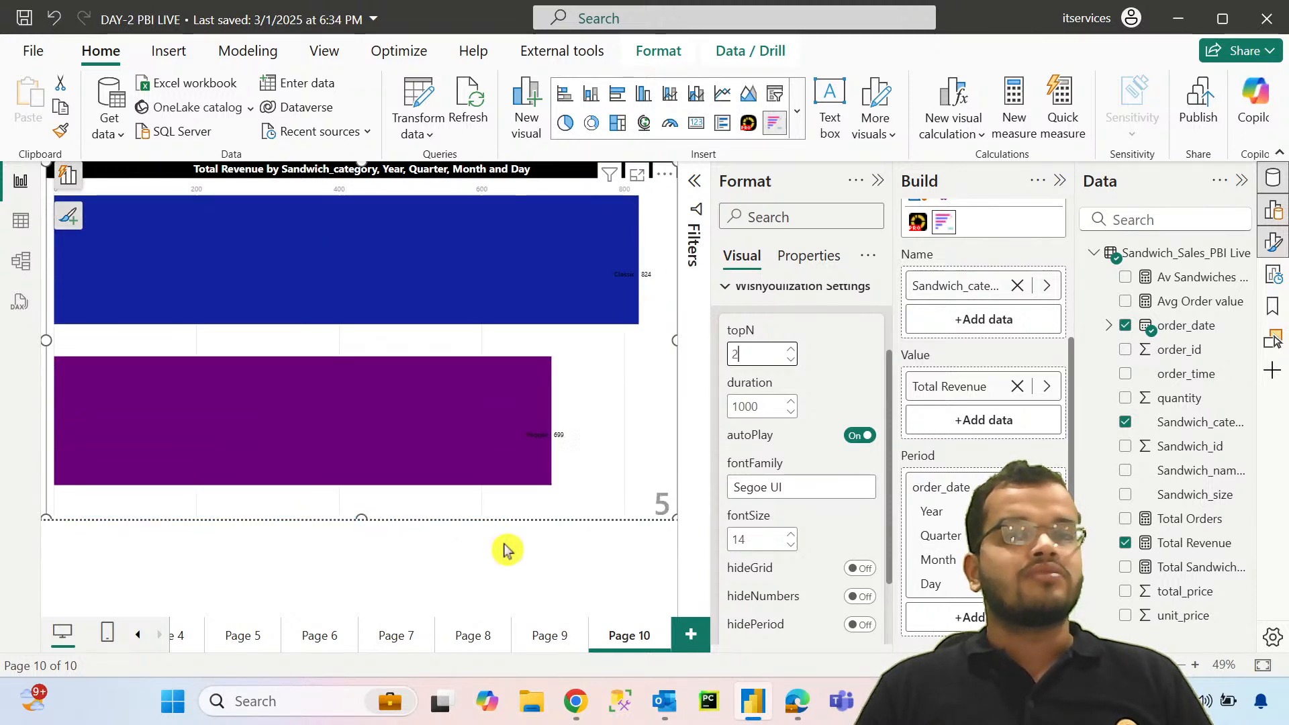
key(BackSpace)
text(3)
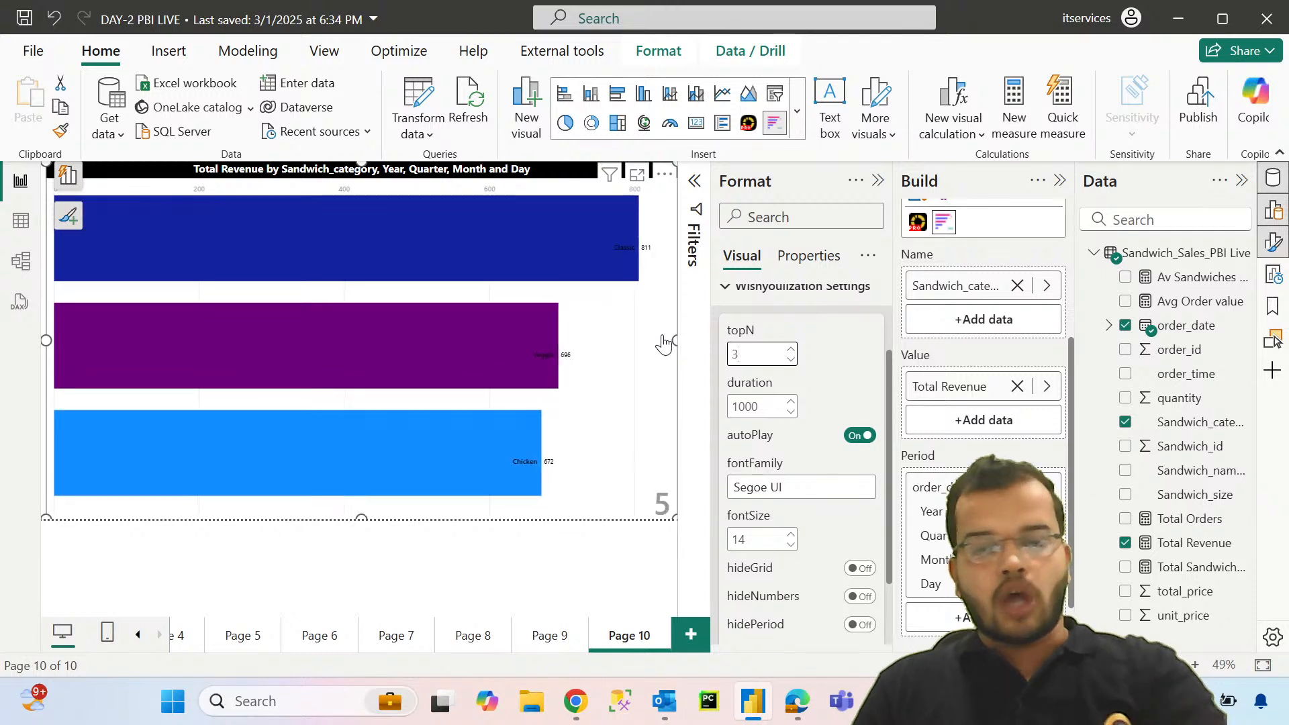
key(BackSpace)
text(5)
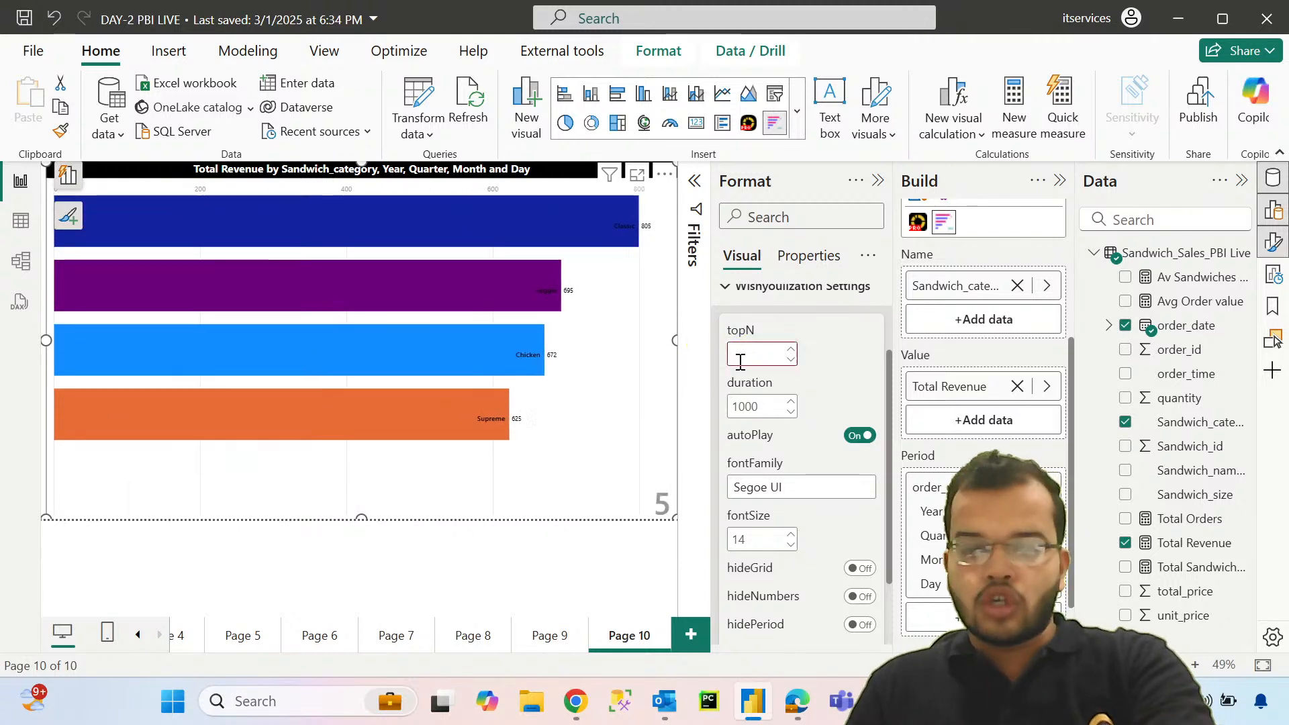
text(10)
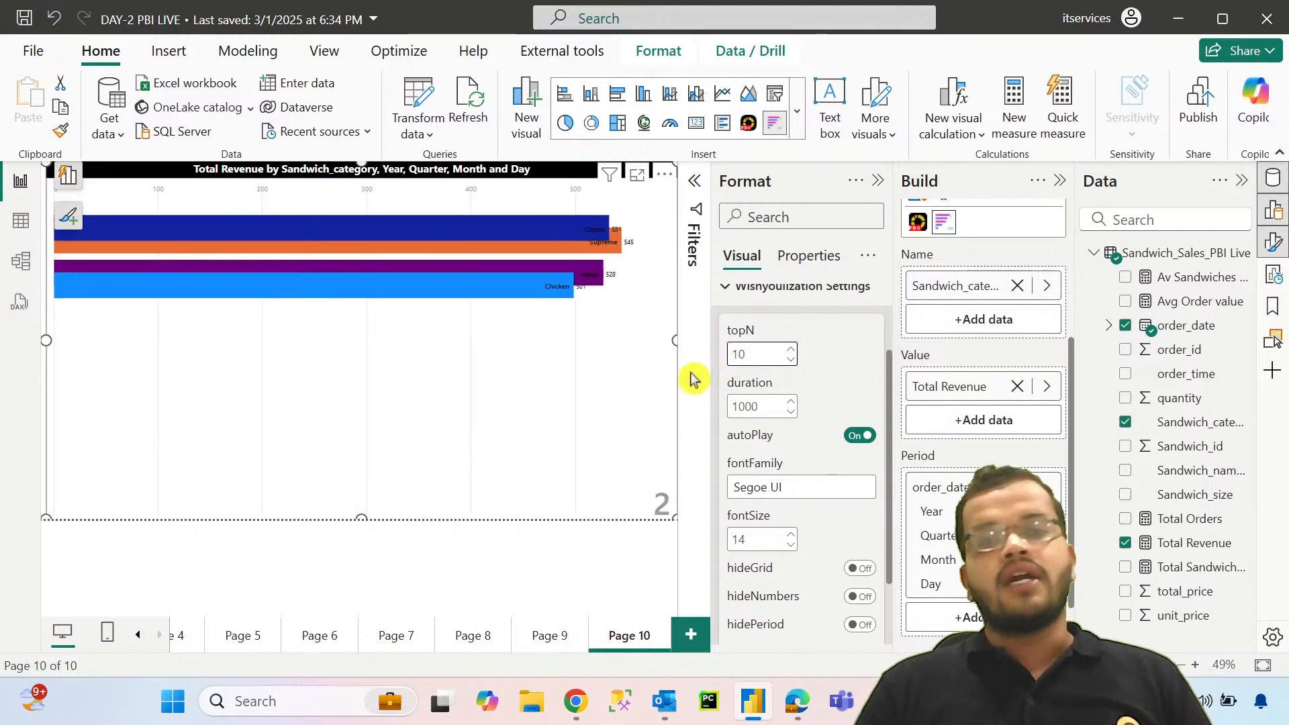
double_click(762, 358)
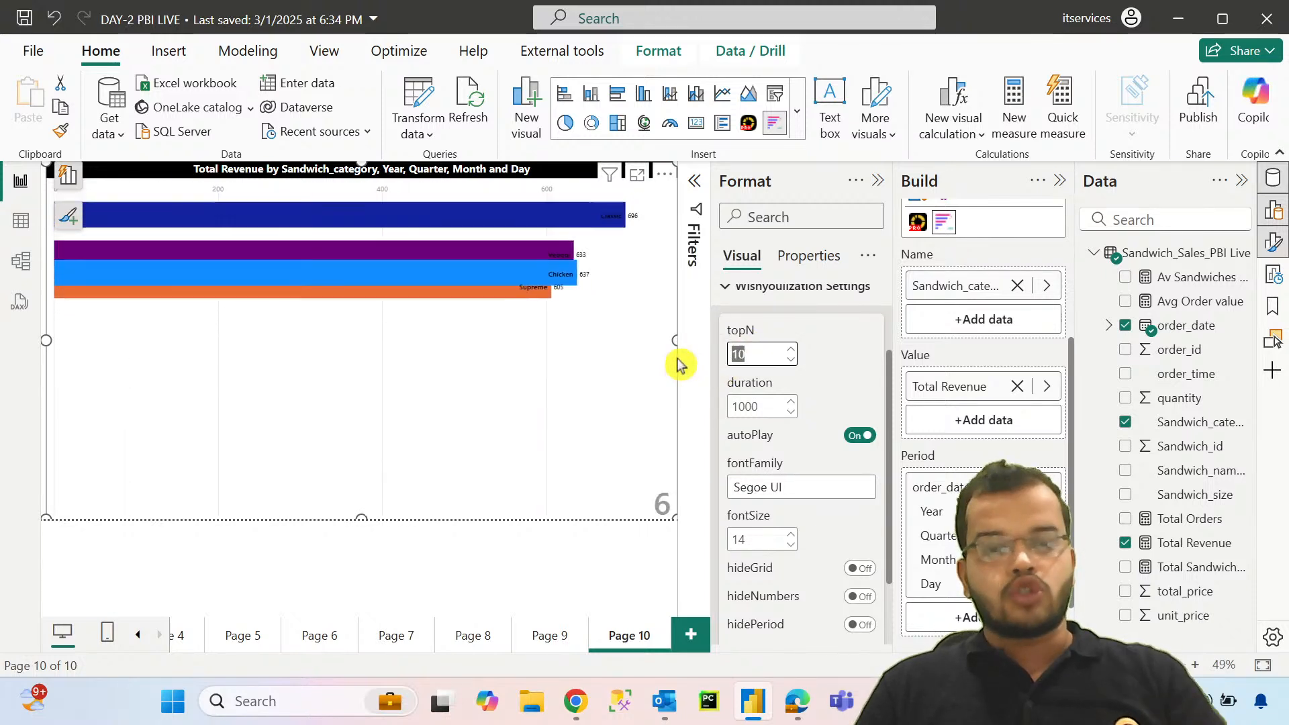
Step: Set the bar chart race's topN to 4 and its duration to 2000
text(4)
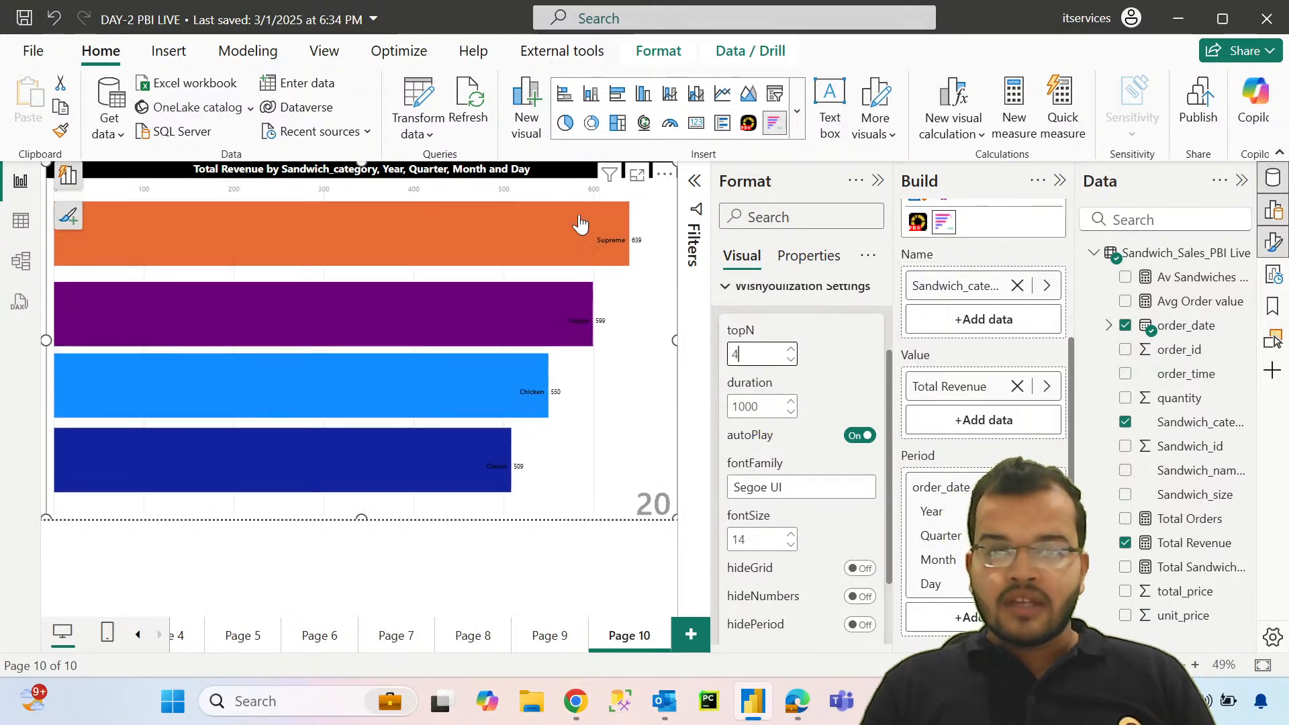
drag(762, 406, 667, 398)
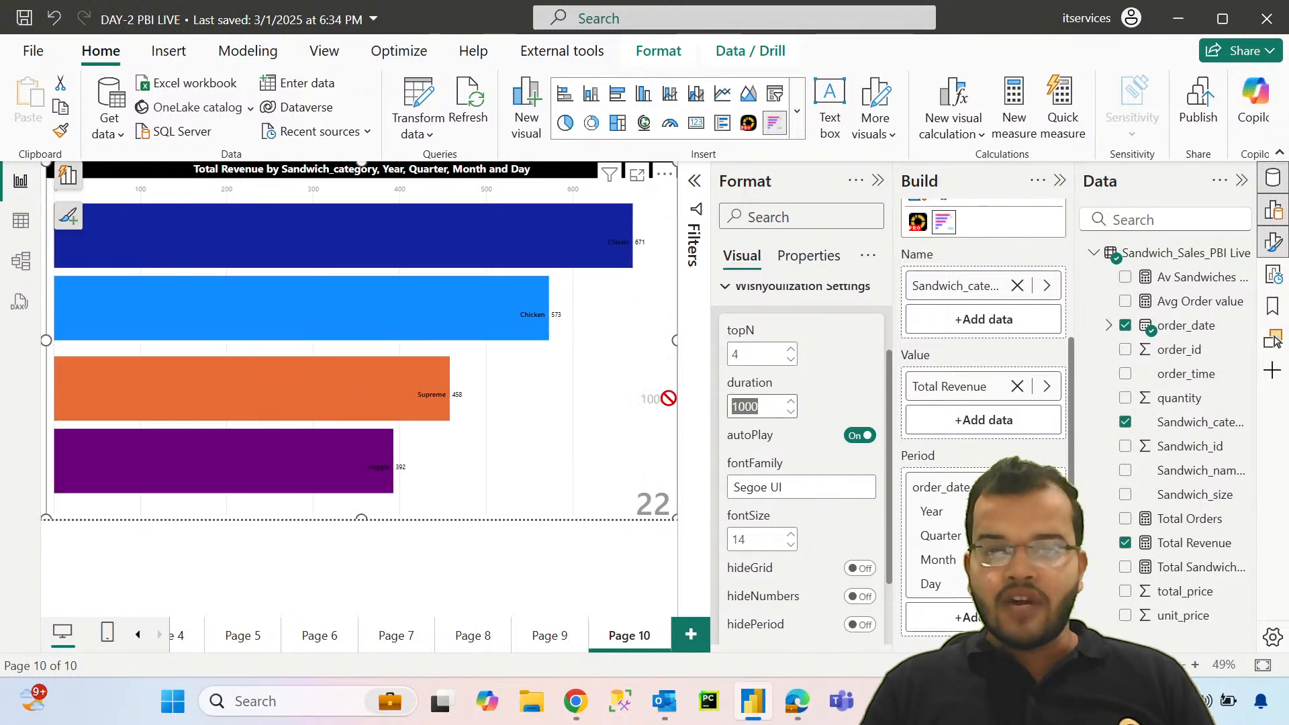
text(2000)
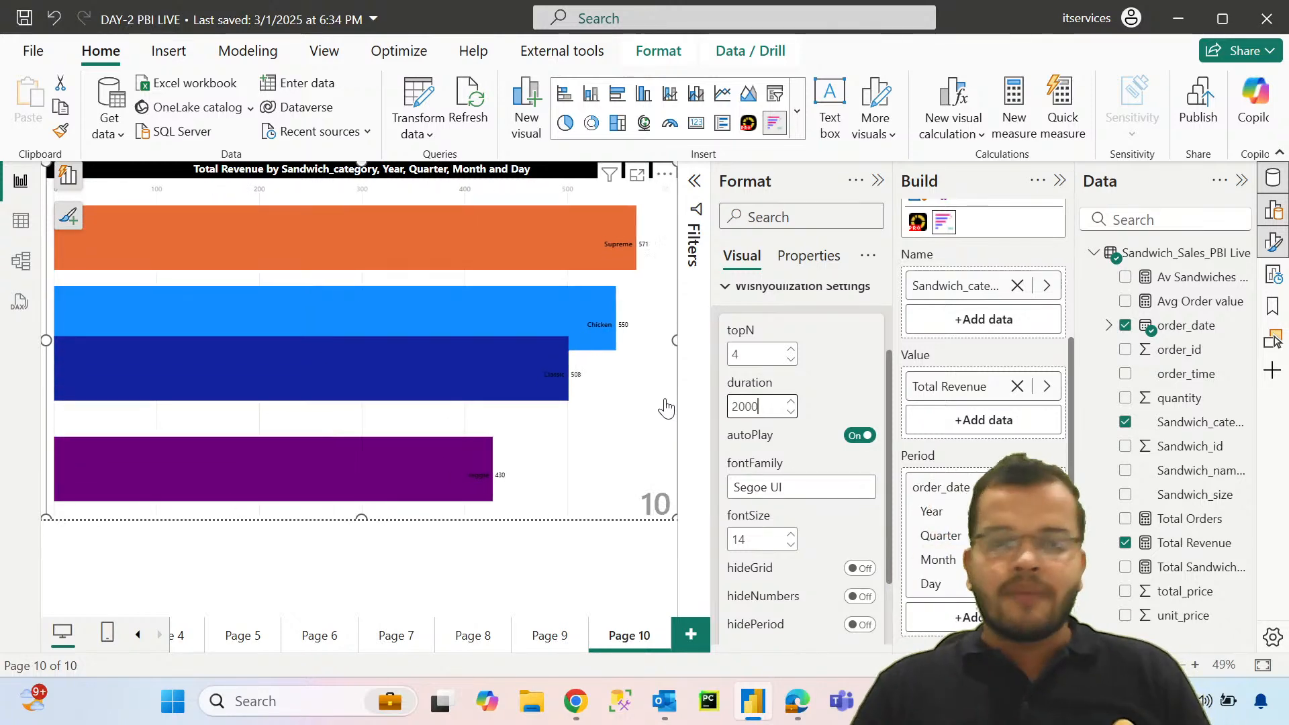
Step: Set the chart race's fontFamily to "Segoe UI bold" and its fontSize to 22, and close the formatting options
click(792, 535)
click(791, 537)
click(789, 539)
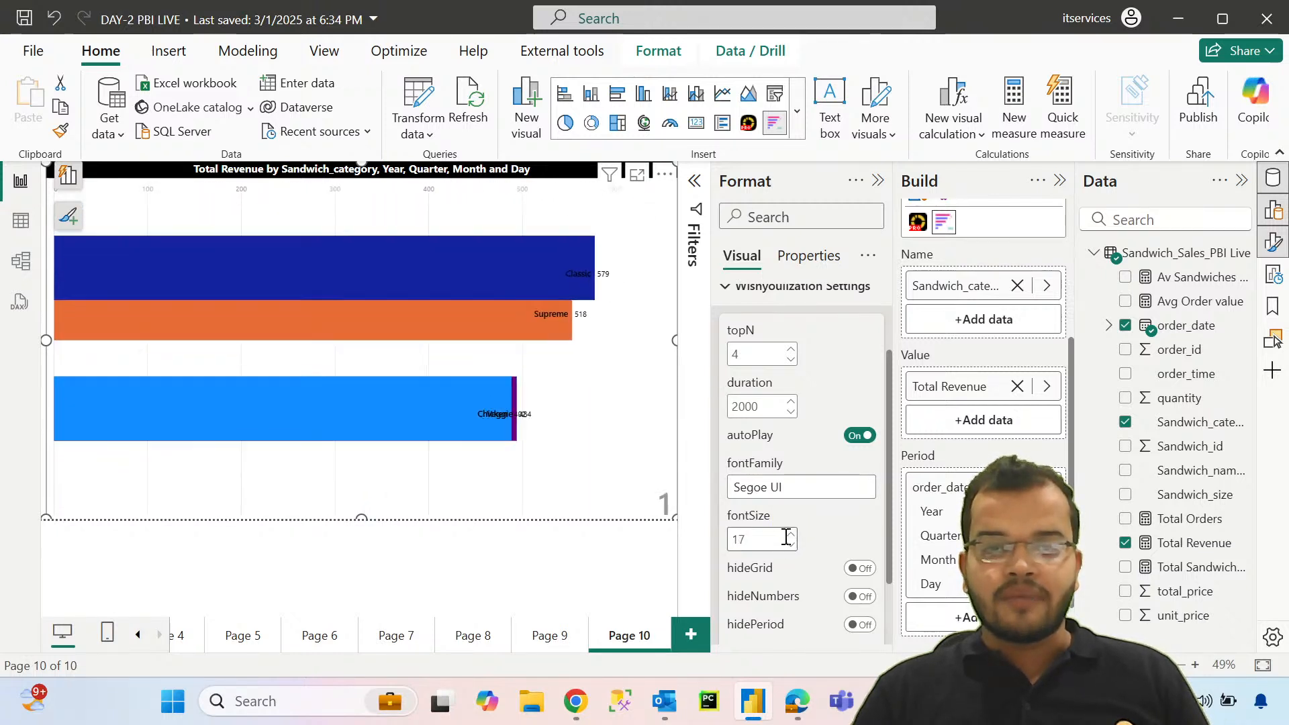
click(788, 536)
click(784, 535)
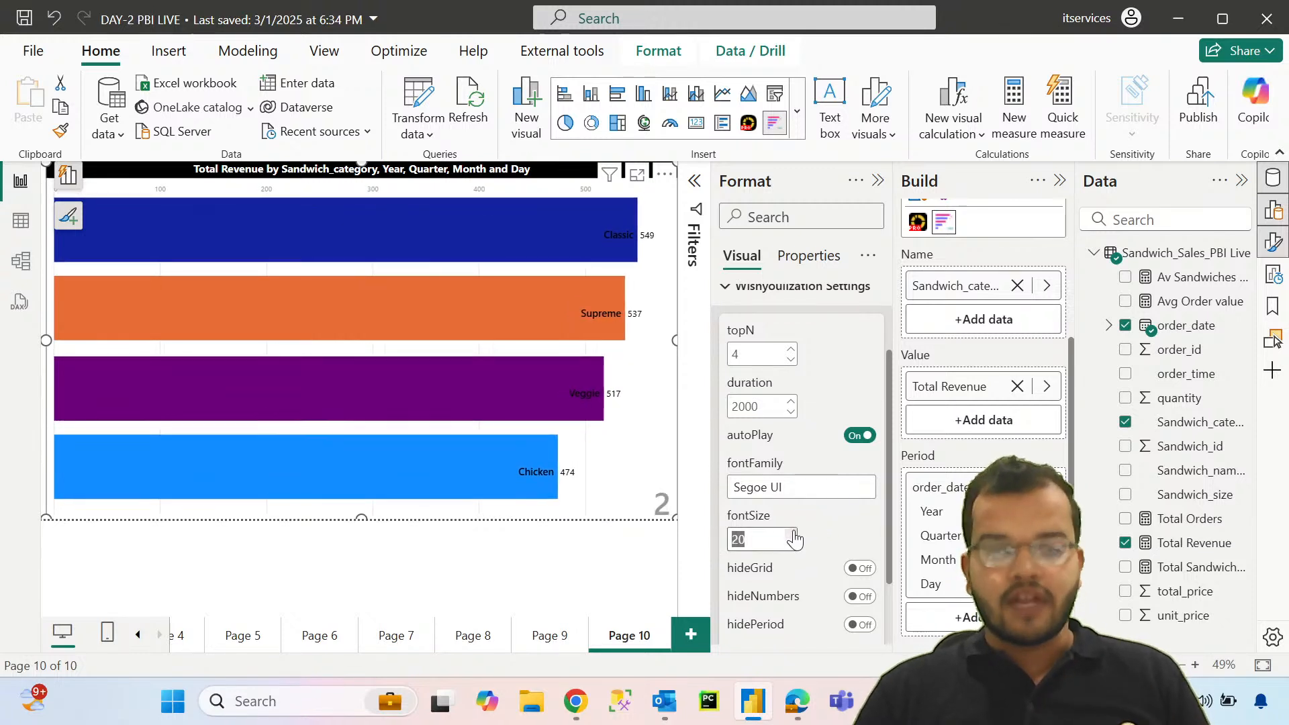
click(829, 494)
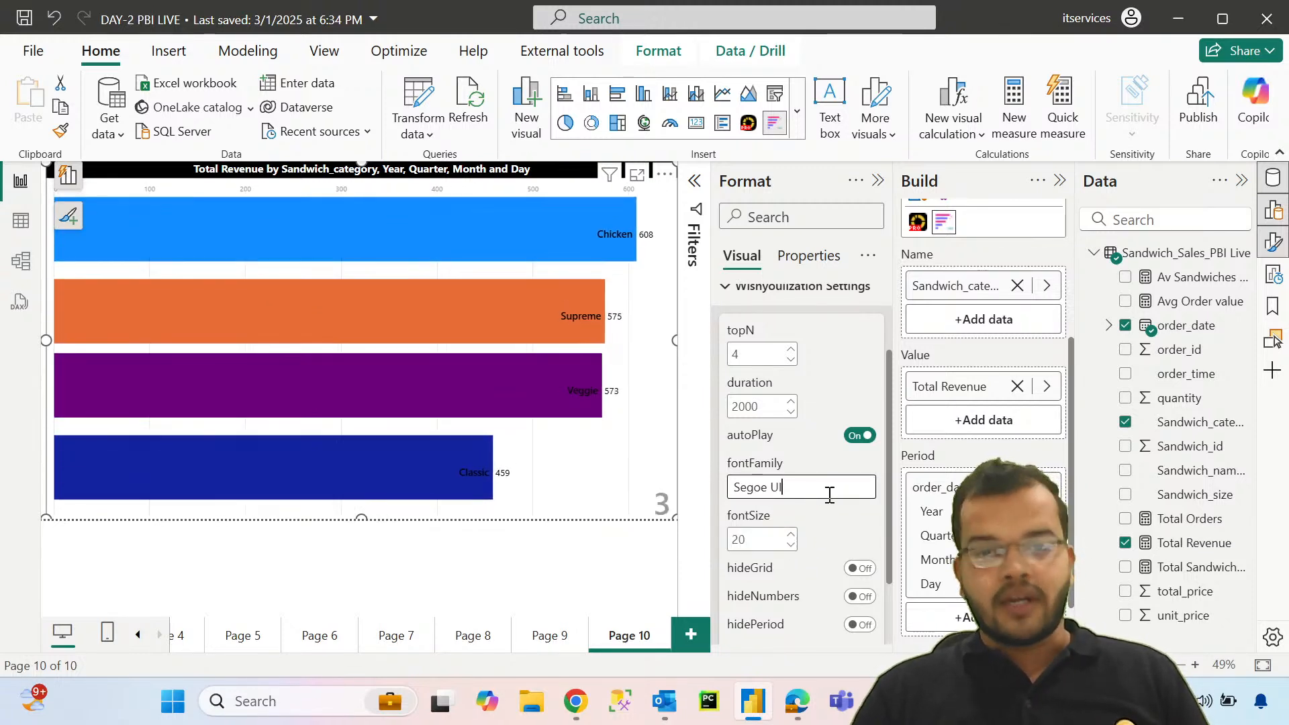
text(bold)
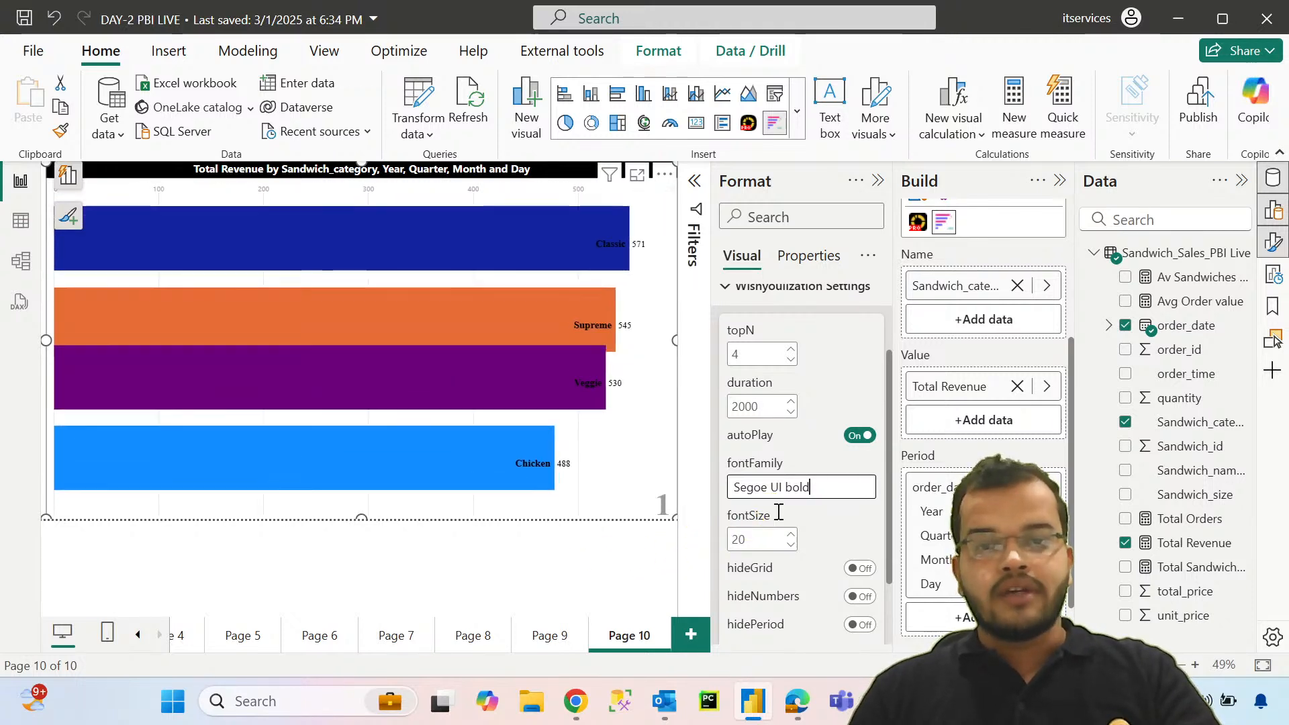
click(791, 534)
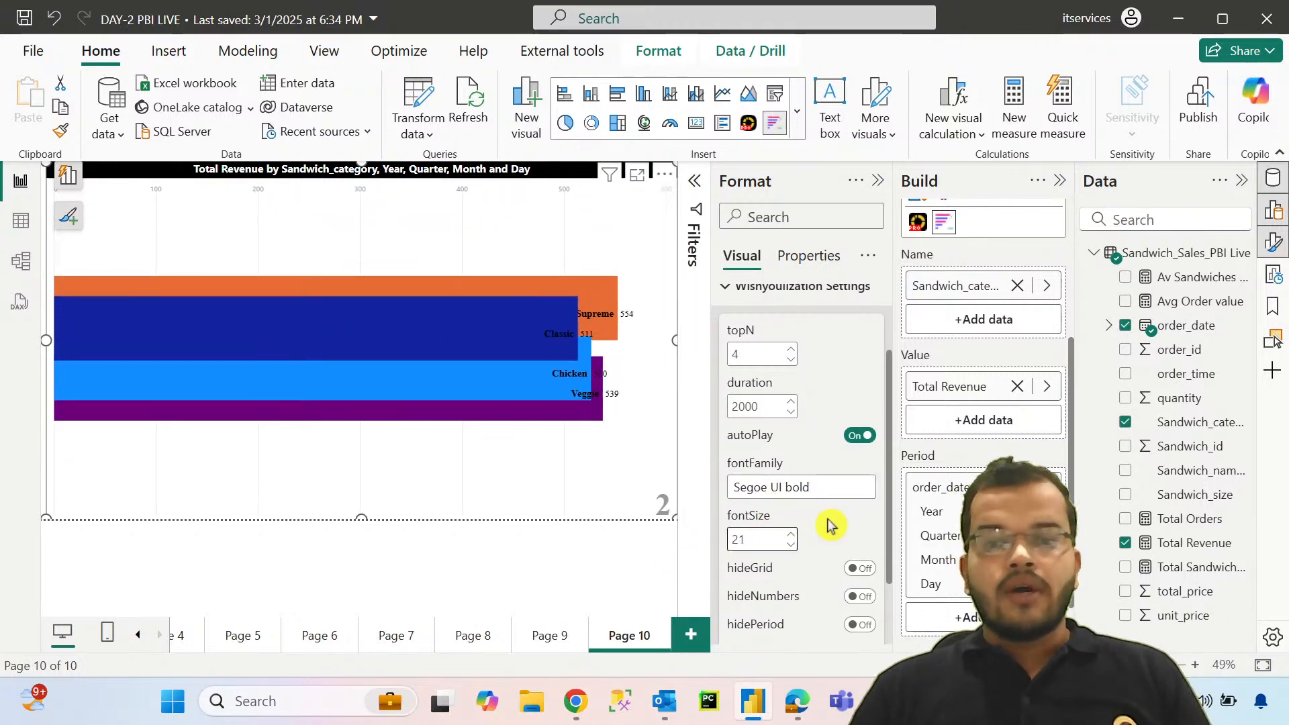
click(791, 535)
scroll(834, 464, down, 2)
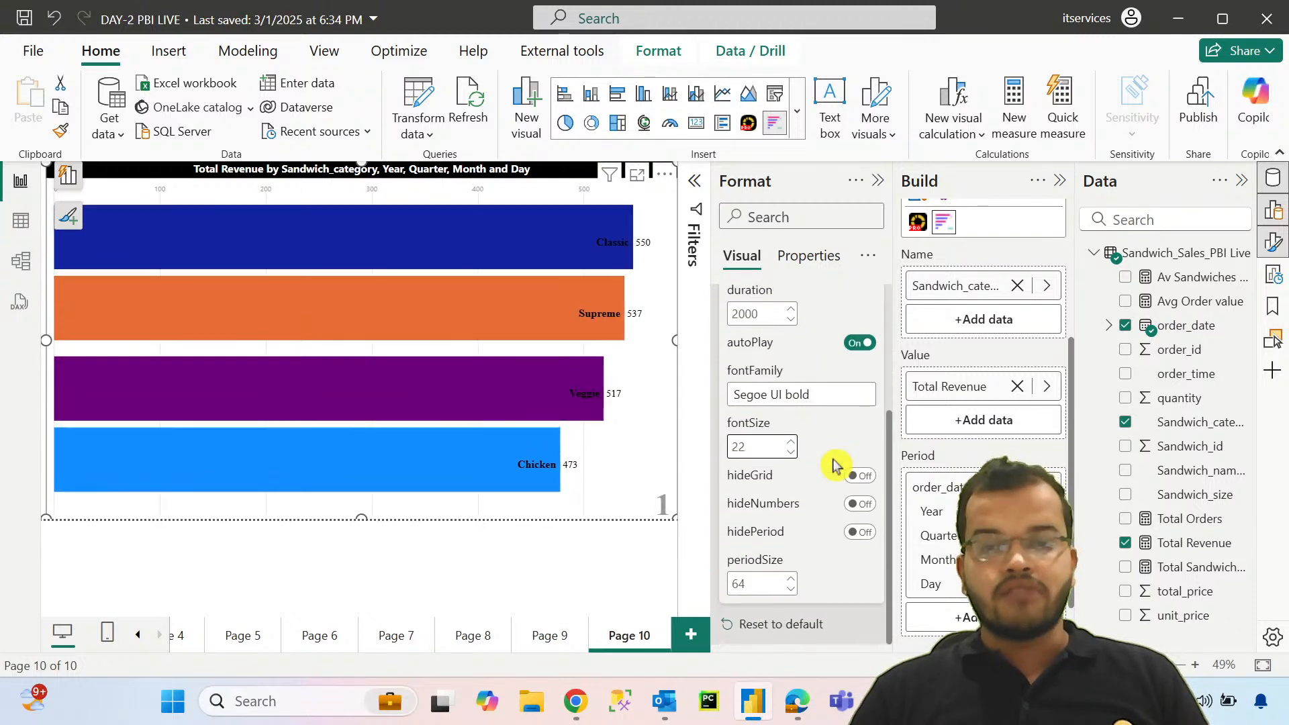
scroll(797, 503, up, 3)
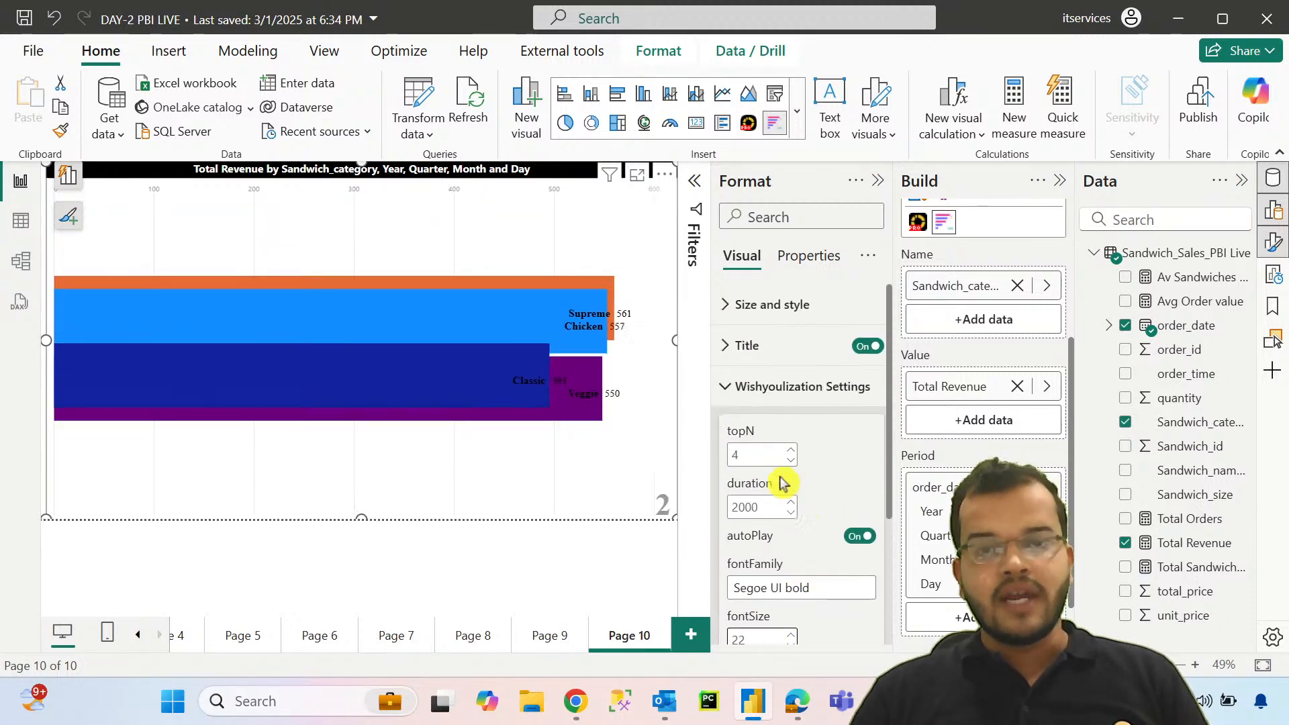
click(728, 388)
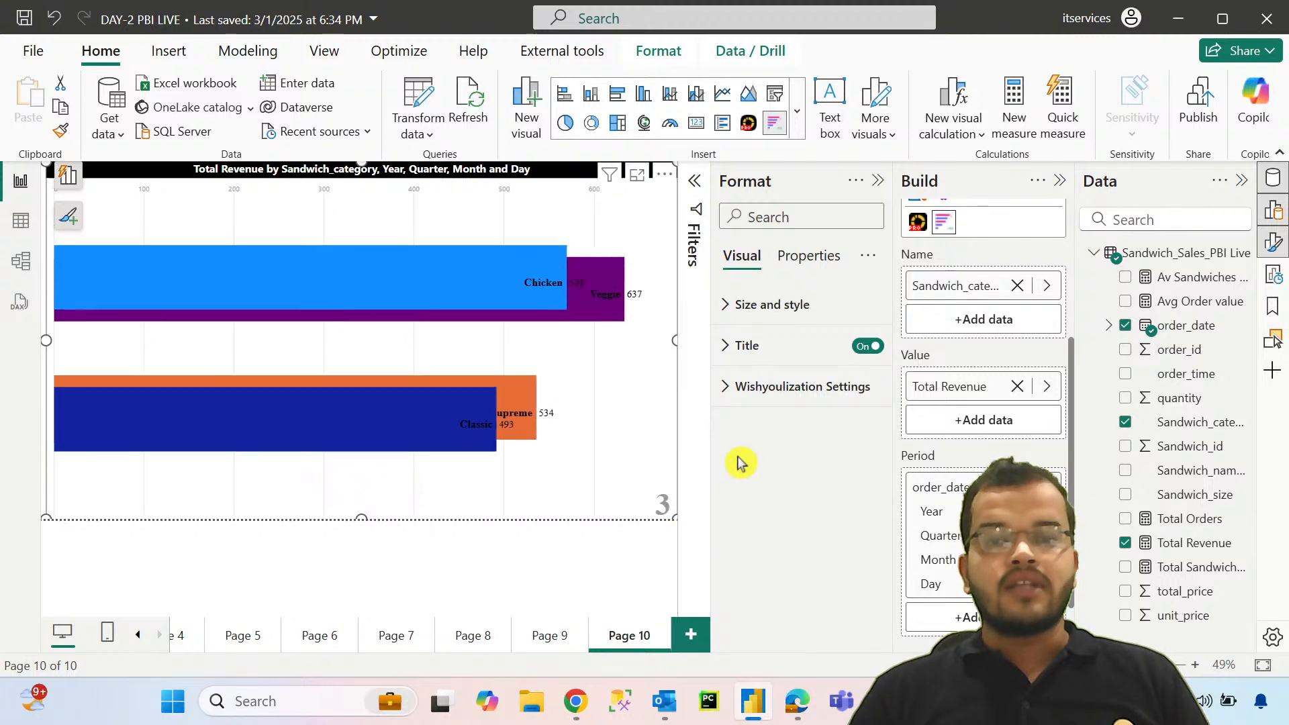
click(878, 180)
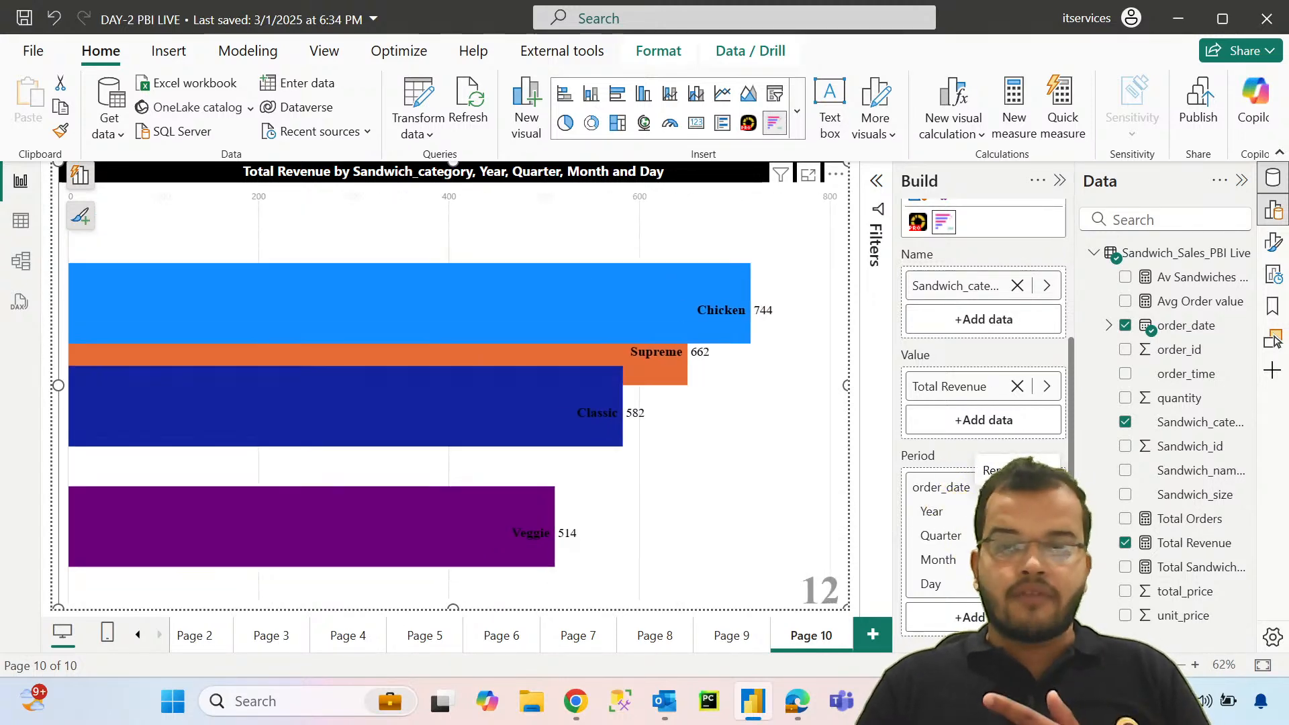
Step: Try the chart race with only Month as its Period, and restore the full order_date hierarchy in that field
click(1017, 511)
click(1017, 512)
click(1017, 536)
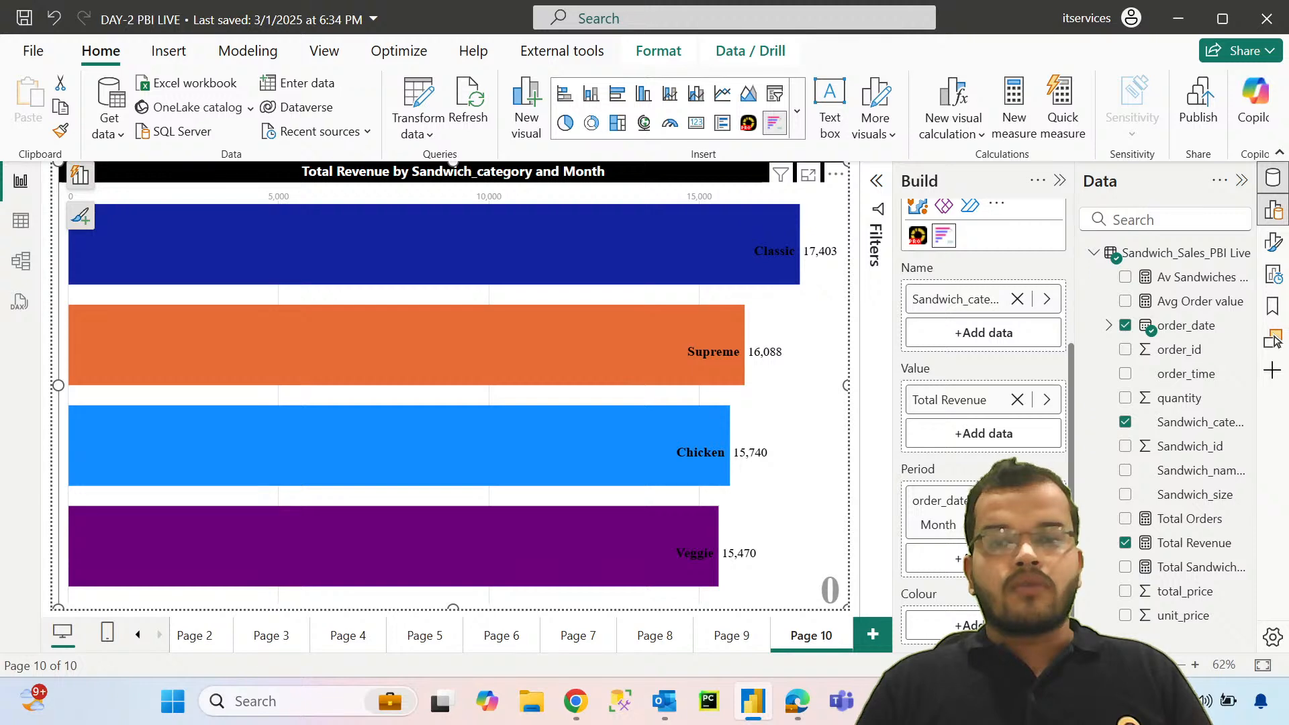
click(1017, 500)
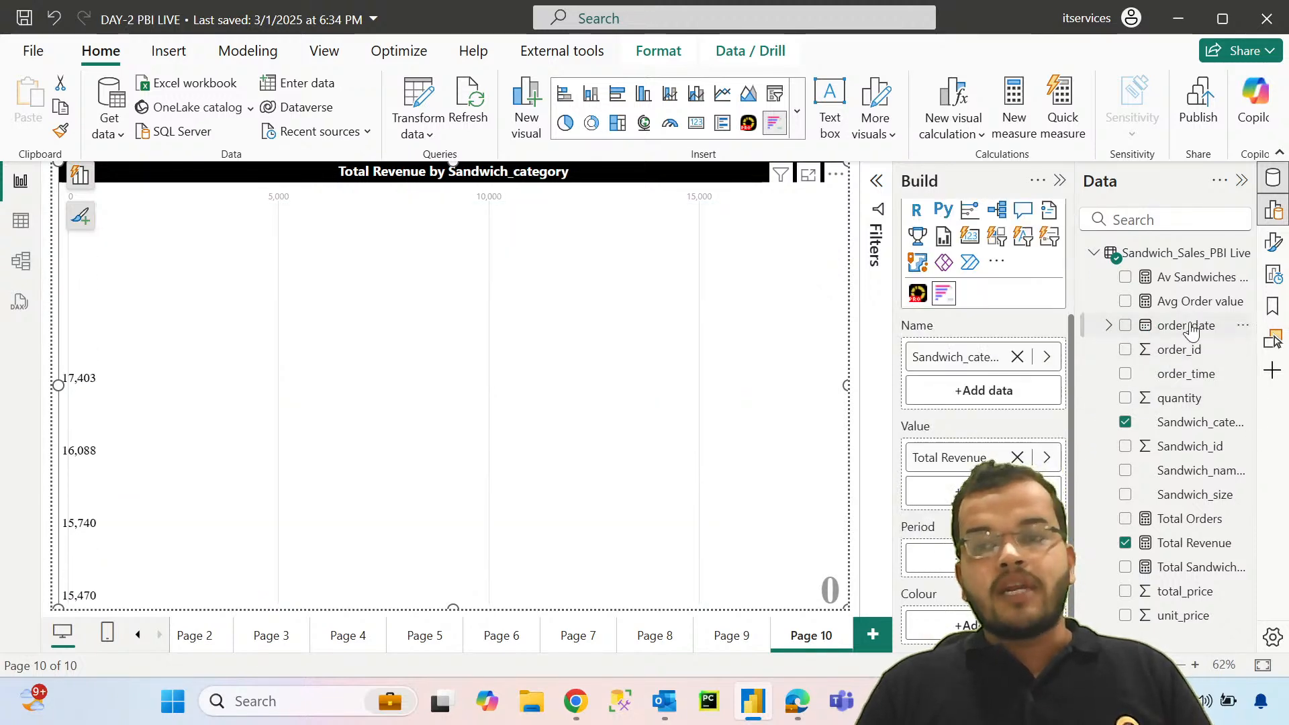
drag(1186, 329, 954, 551)
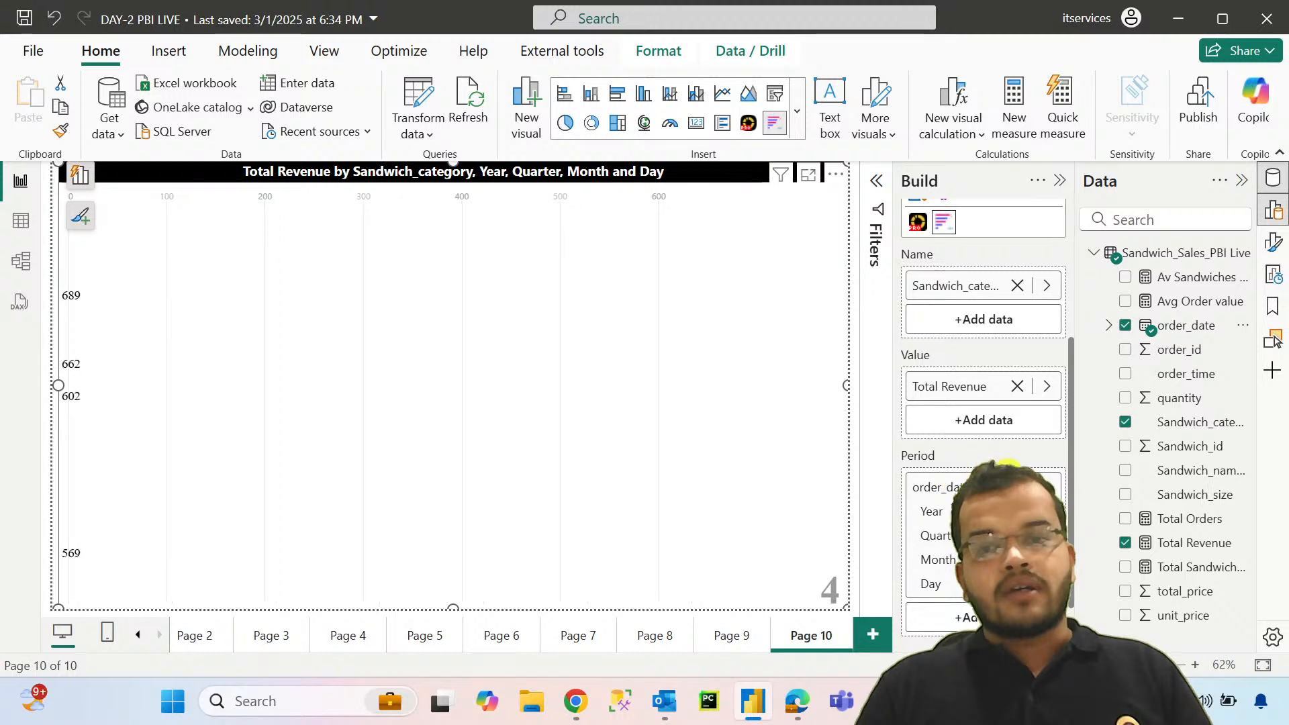
scroll(953, 478, up, 3)
scroll(983, 470, down, 4)
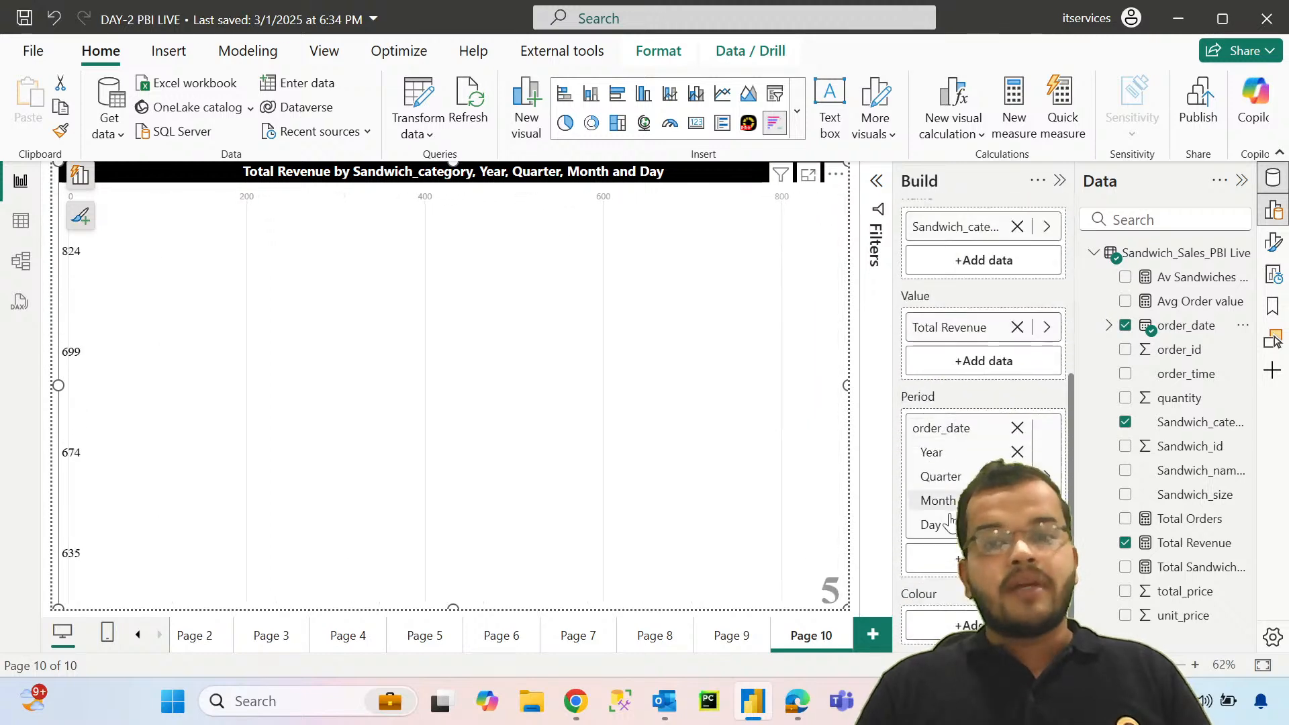
Step: Add a new report page and place a card showing Total Revenue on it
click(872, 634)
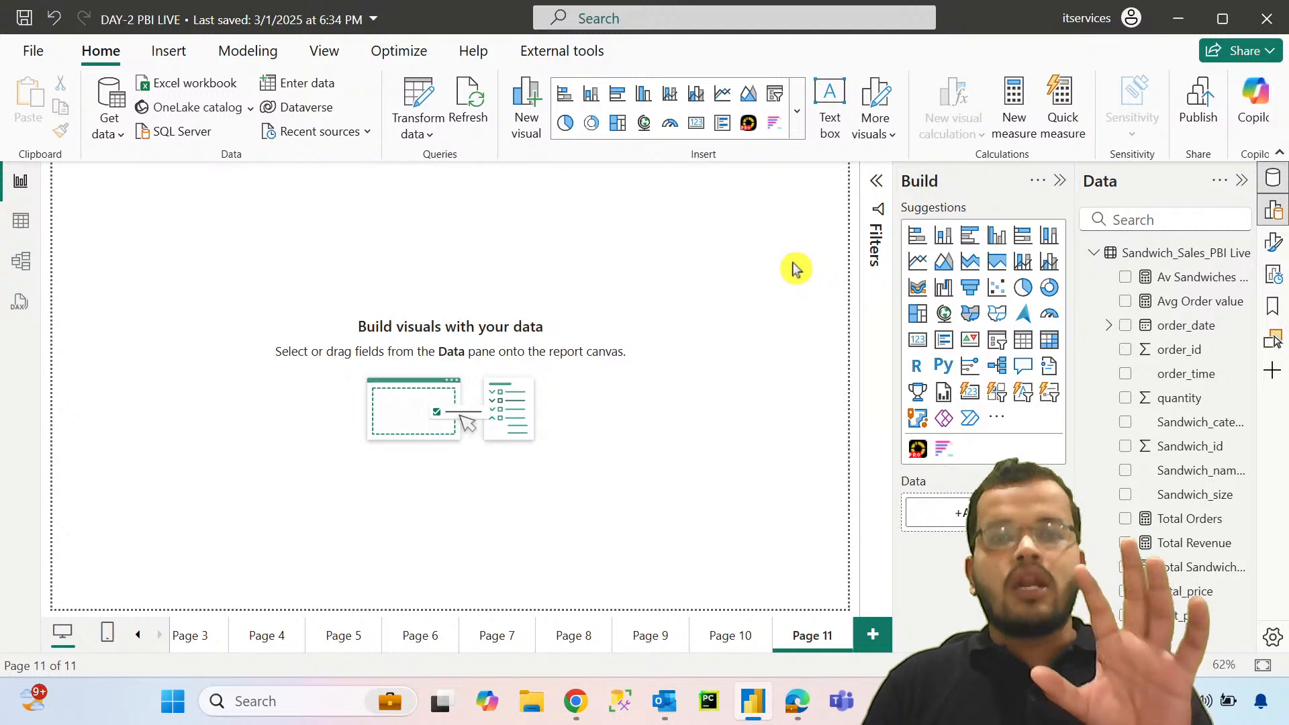
click(917, 340)
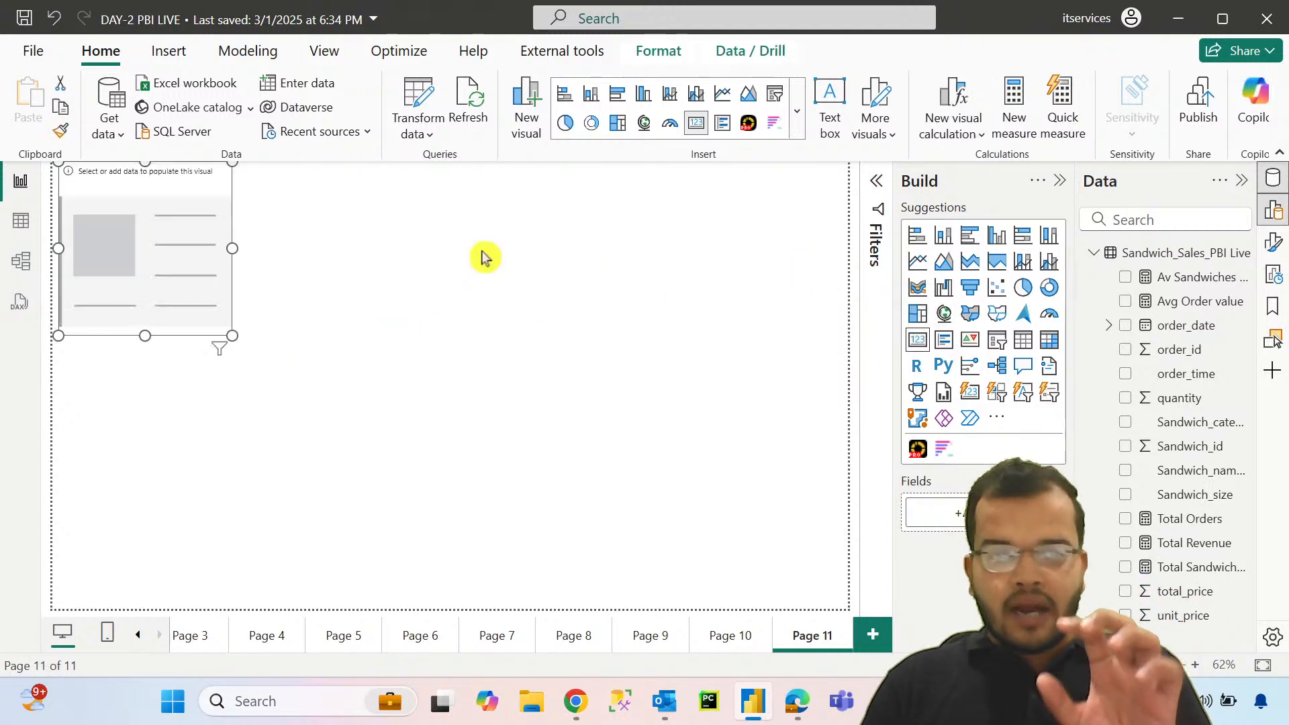
click(1181, 542)
click(517, 354)
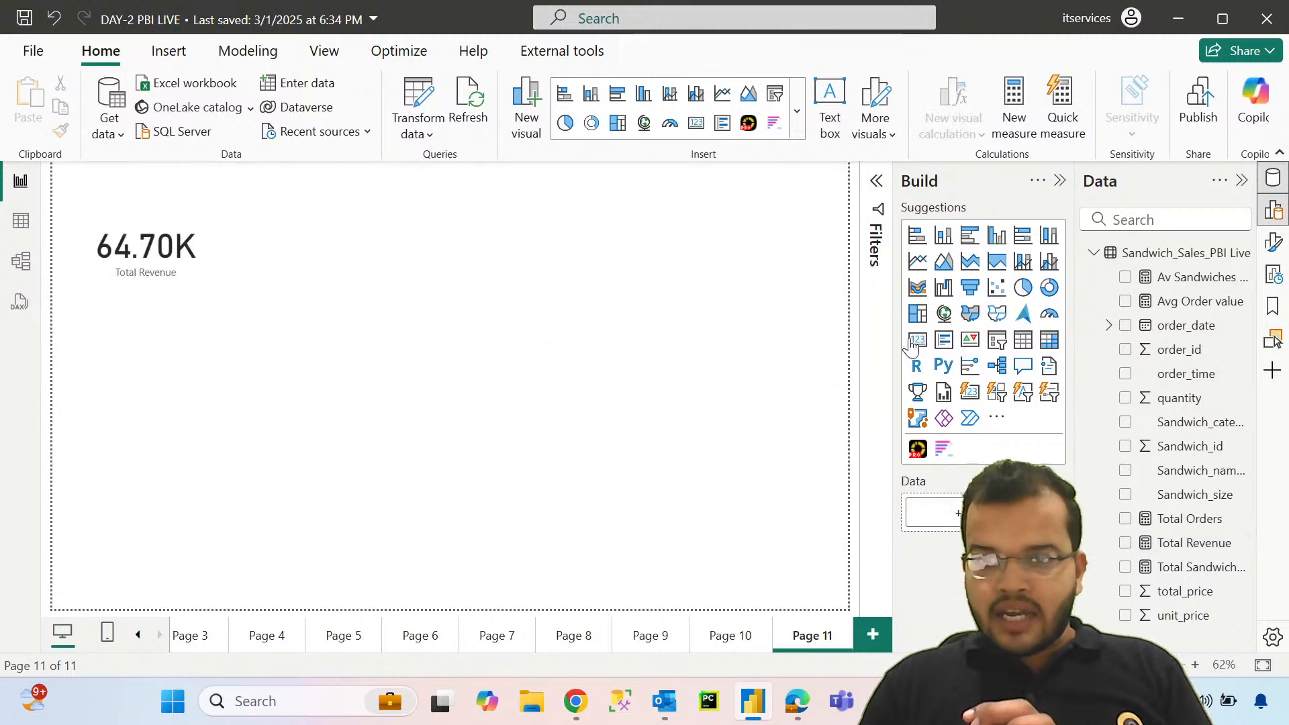
Step: Add two more cards to Page 11, one for Total Orders and one for Total Sandwiches Sold
drag(1227, 530, 316, 464)
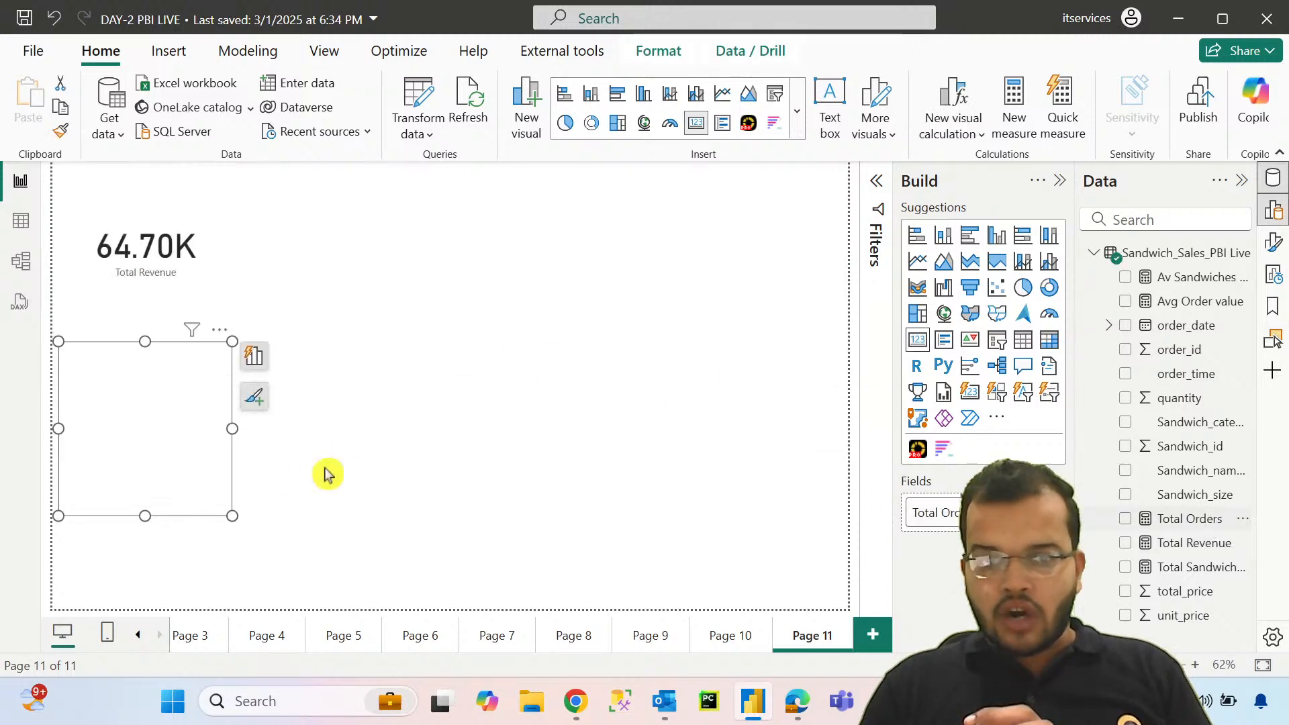
click(636, 380)
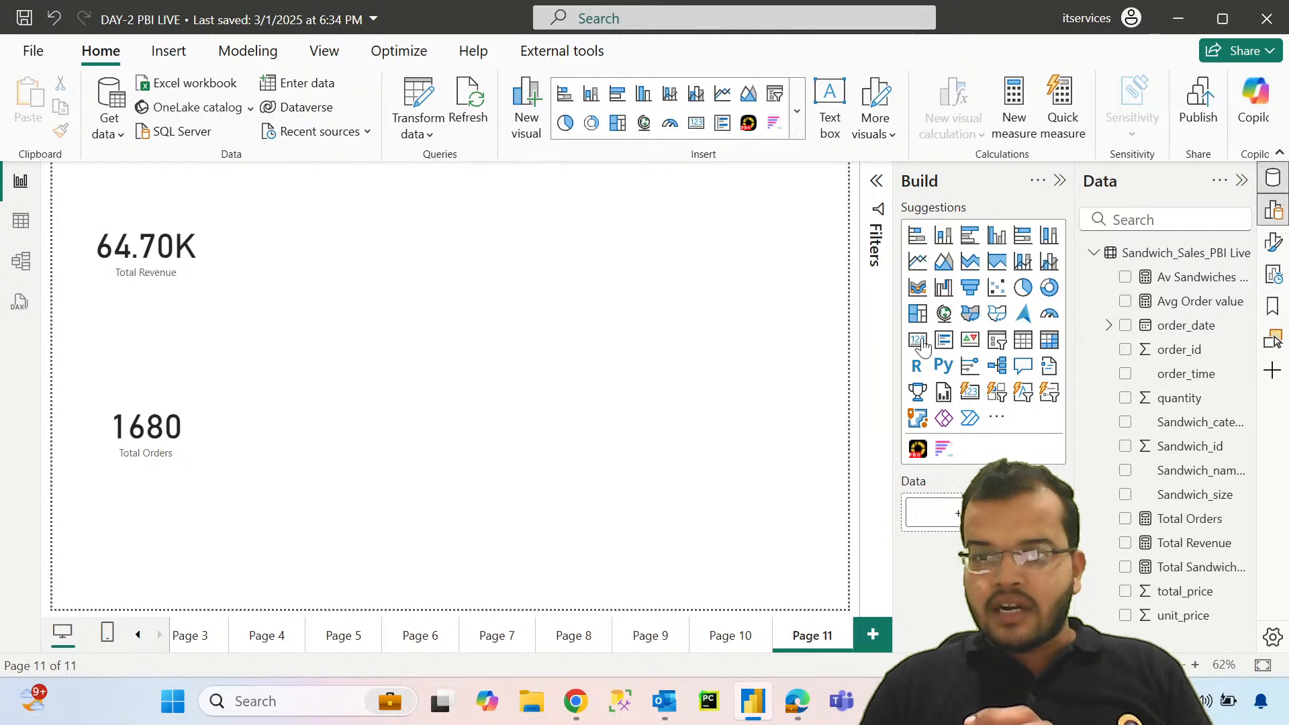
drag(1202, 573, 933, 513)
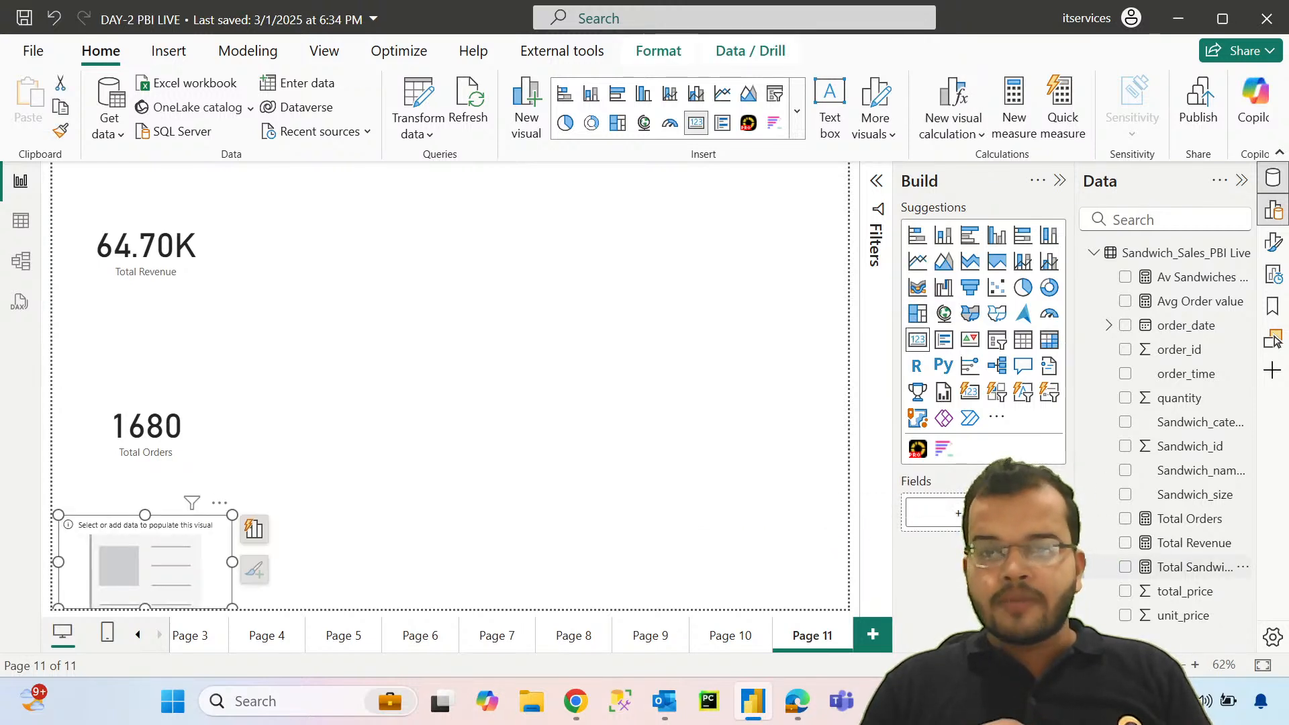
Step: Shrink the Total Revenue, Total Orders and Total Sandwiches Sold cards and line them up in a row along the page's upper edge
click(124, 265)
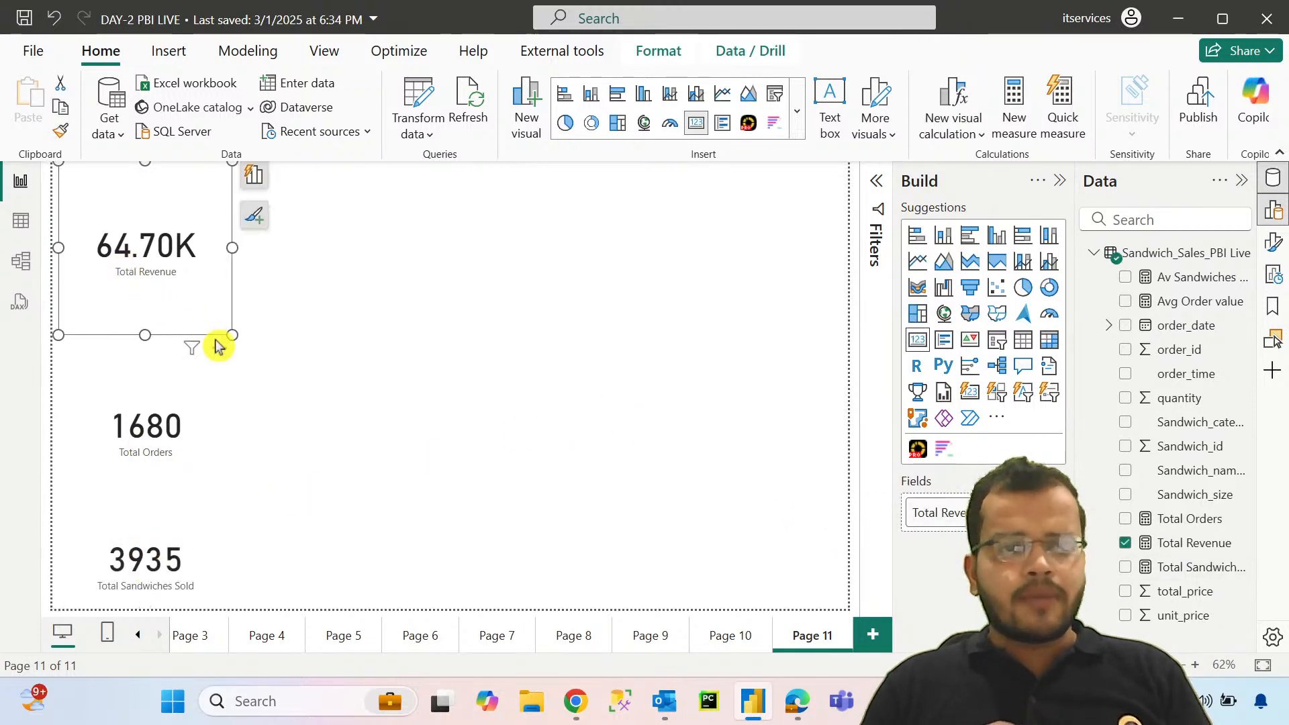
drag(228, 338, 190, 252)
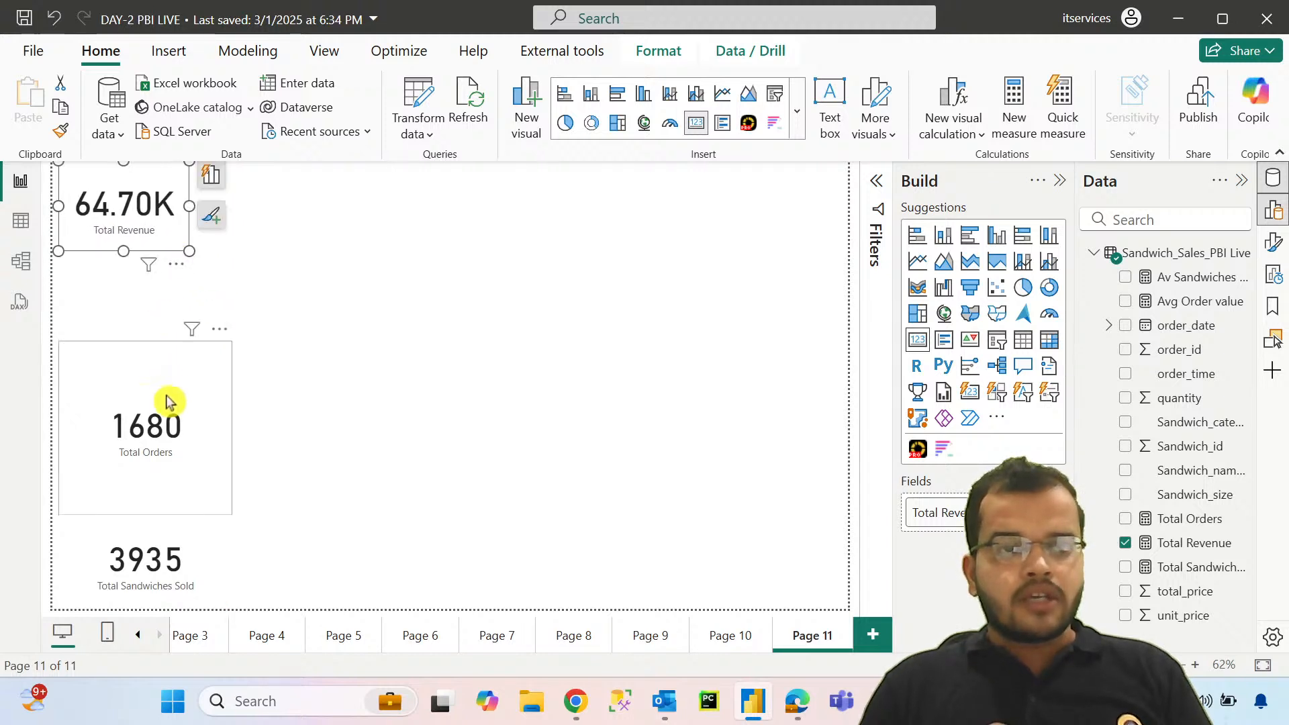
drag(160, 416, 303, 238)
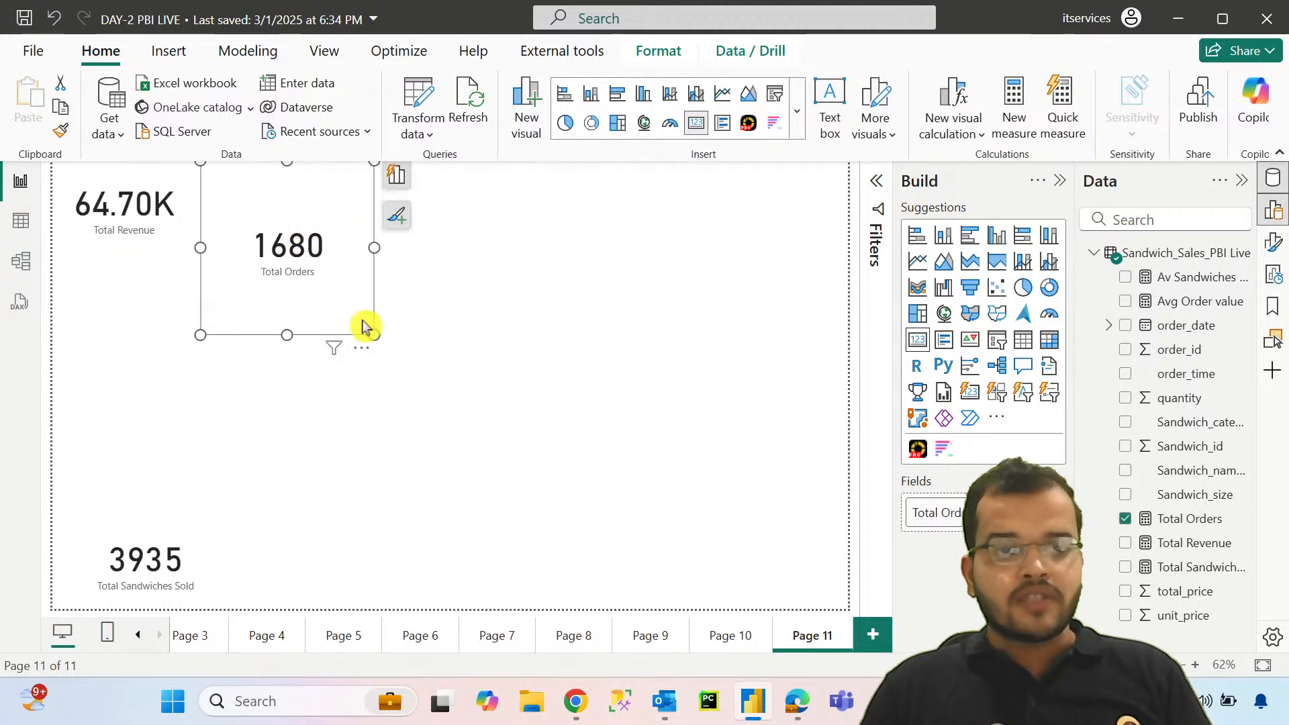
drag(376, 334, 357, 243)
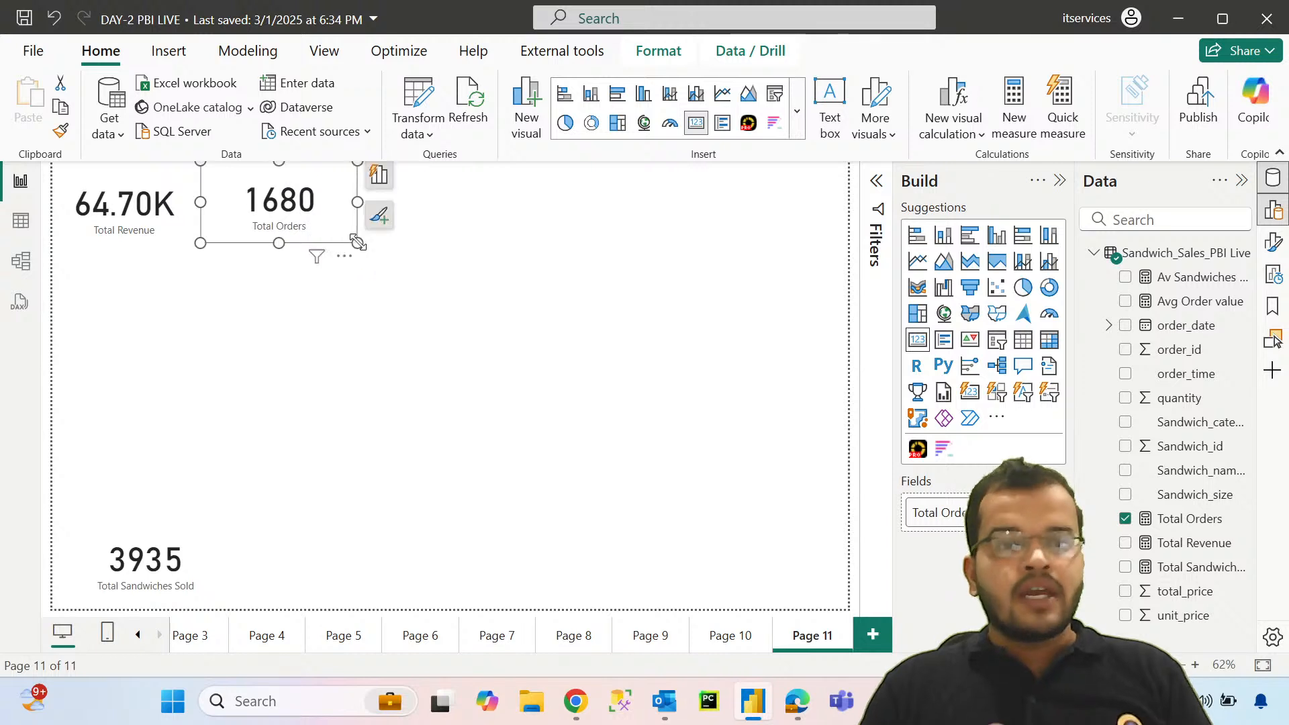
drag(153, 551, 454, 205)
mouse_move(530, 255)
mouse_down()
mouse_move(494, 239)
mouse_move(490, 251)
mouse_move(511, 250)
mouse_up()
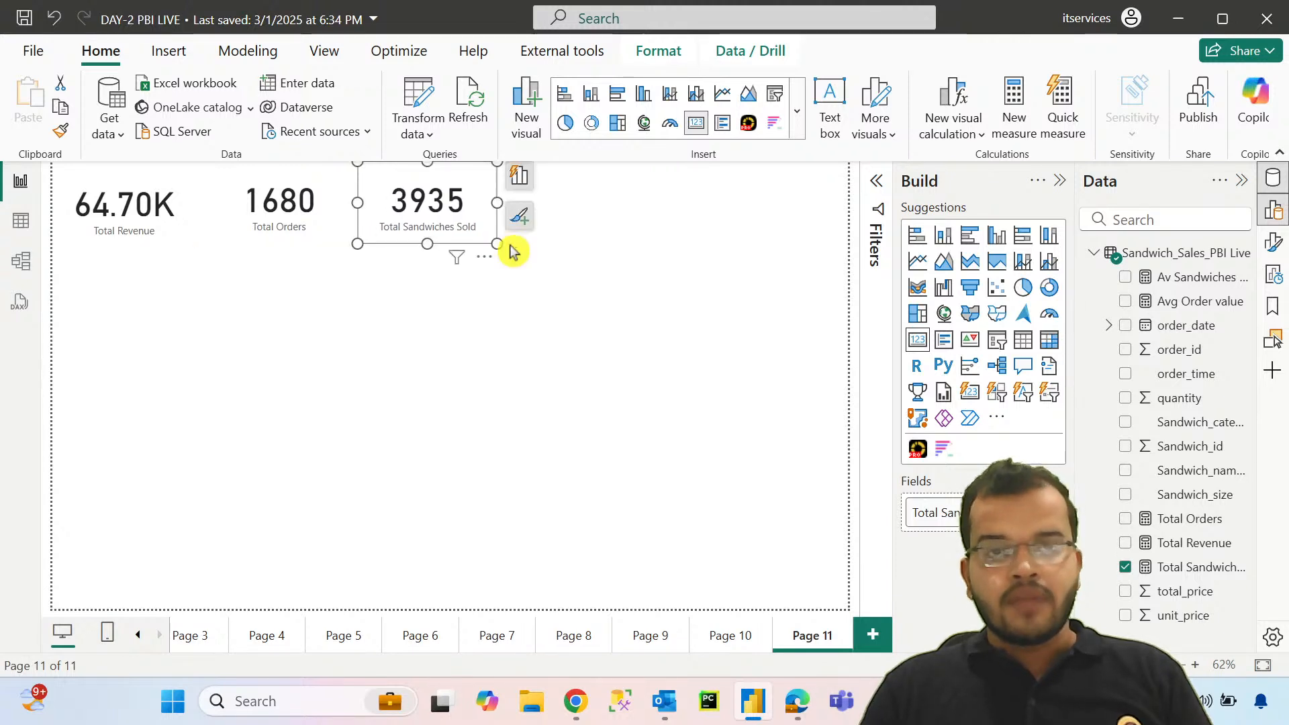
Step: Extend the card row with an Avg Order value card and an Av Sandwiches Per Order card
click(547, 278)
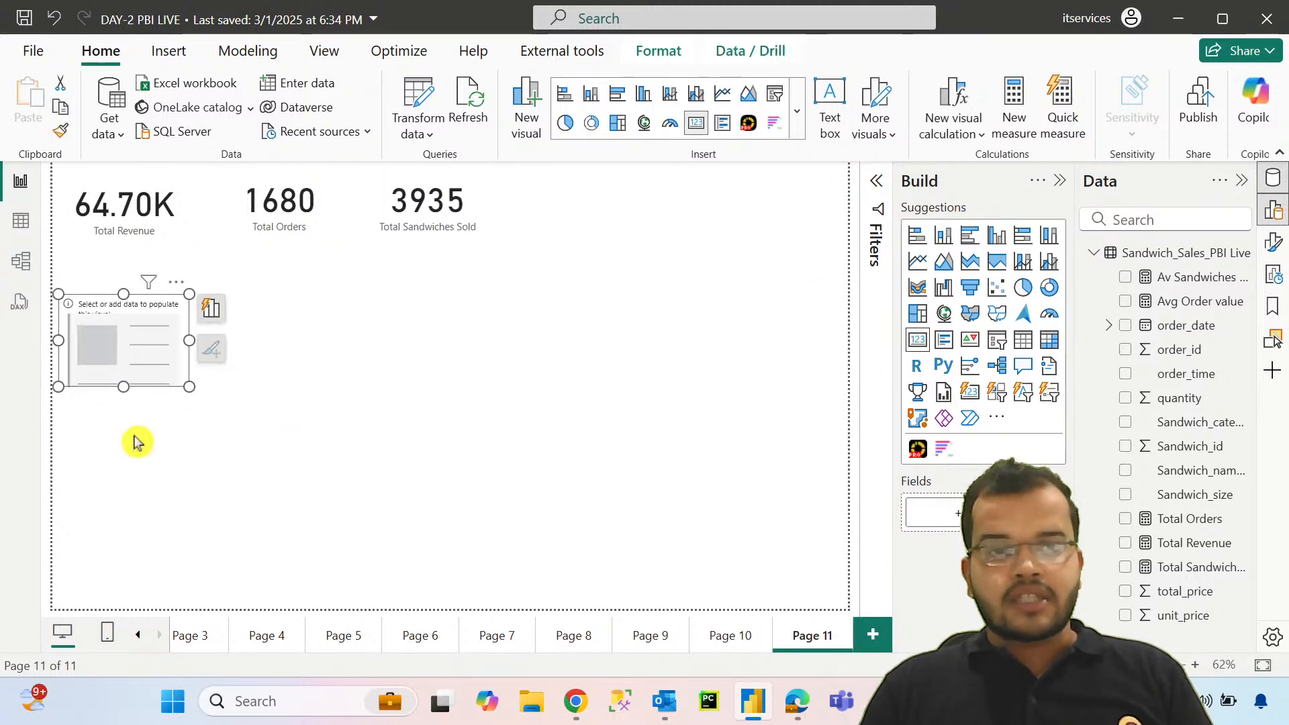
drag(153, 340, 607, 208)
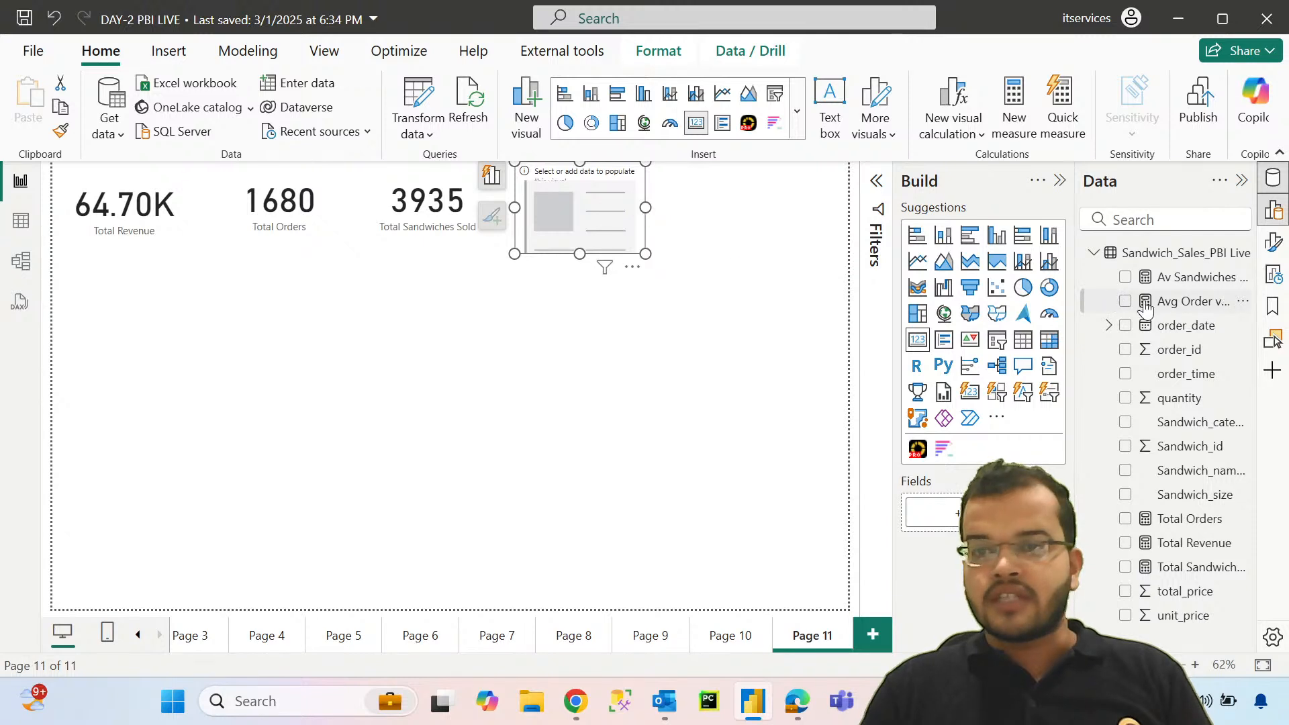
drag(1145, 309, 933, 514)
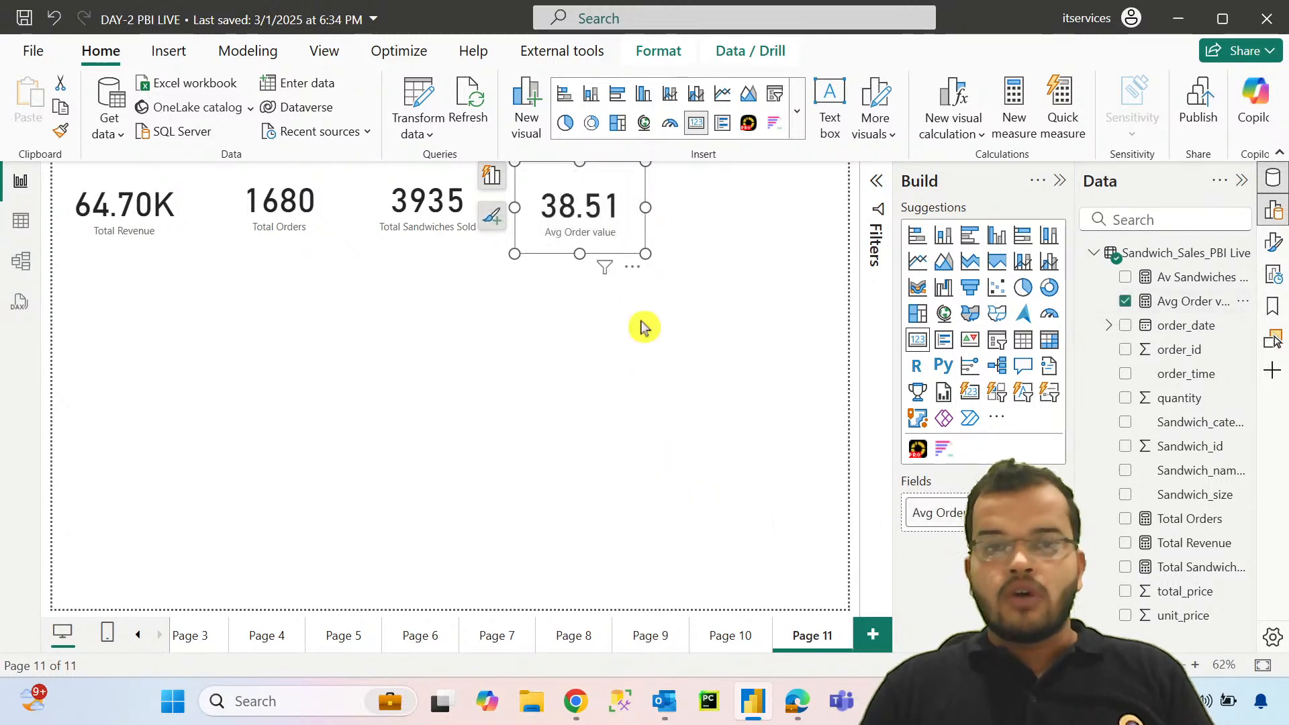
drag(643, 254, 645, 245)
click(856, 273)
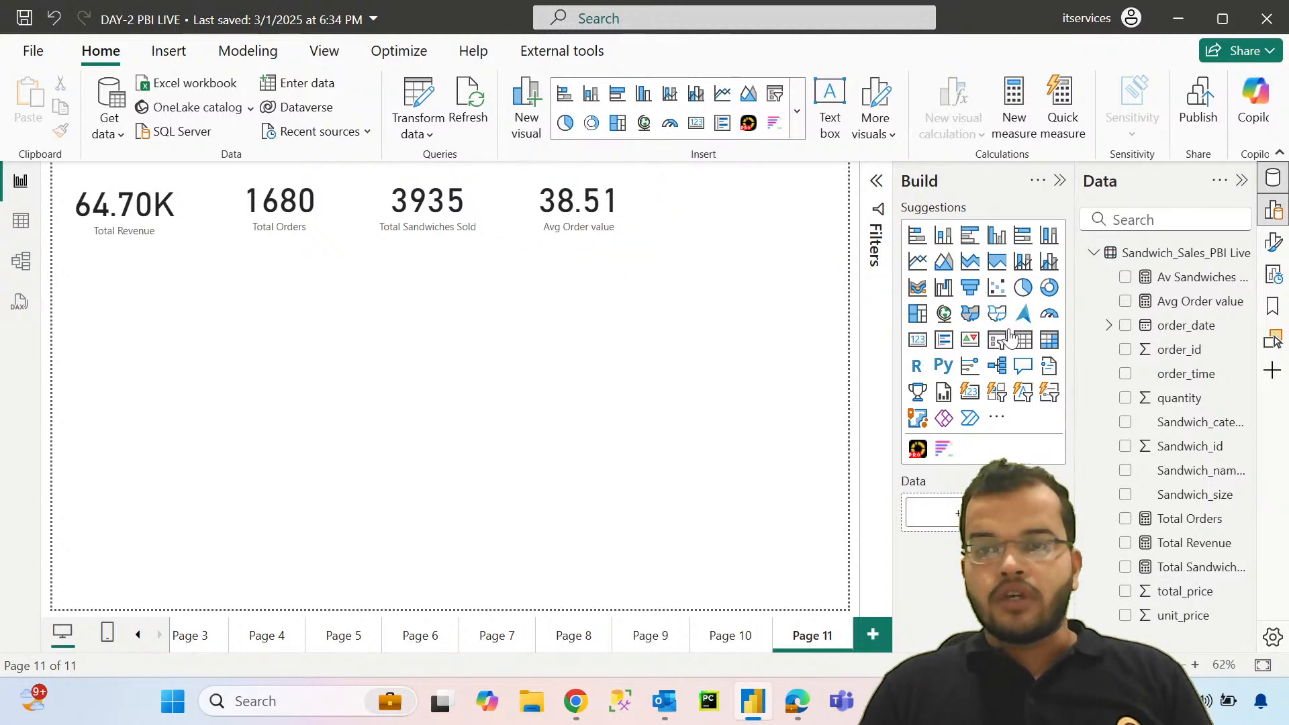
drag(1170, 274, 738, 215)
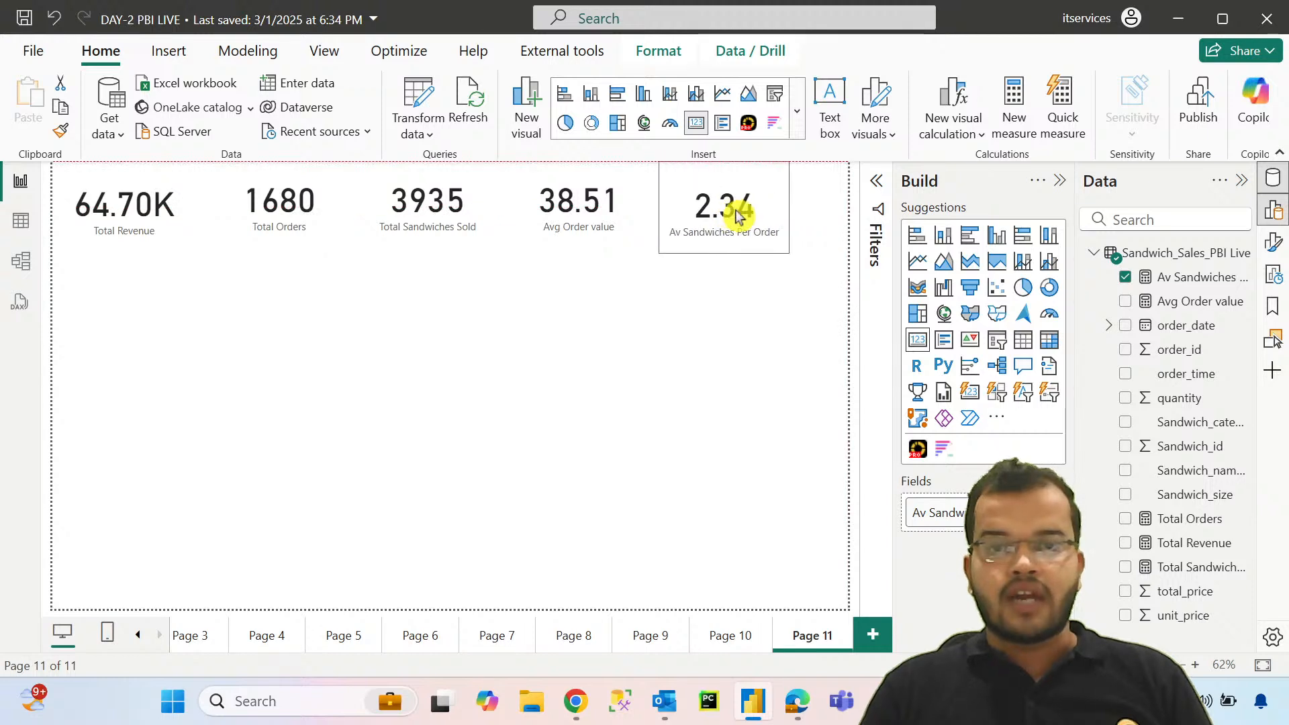
click(711, 358)
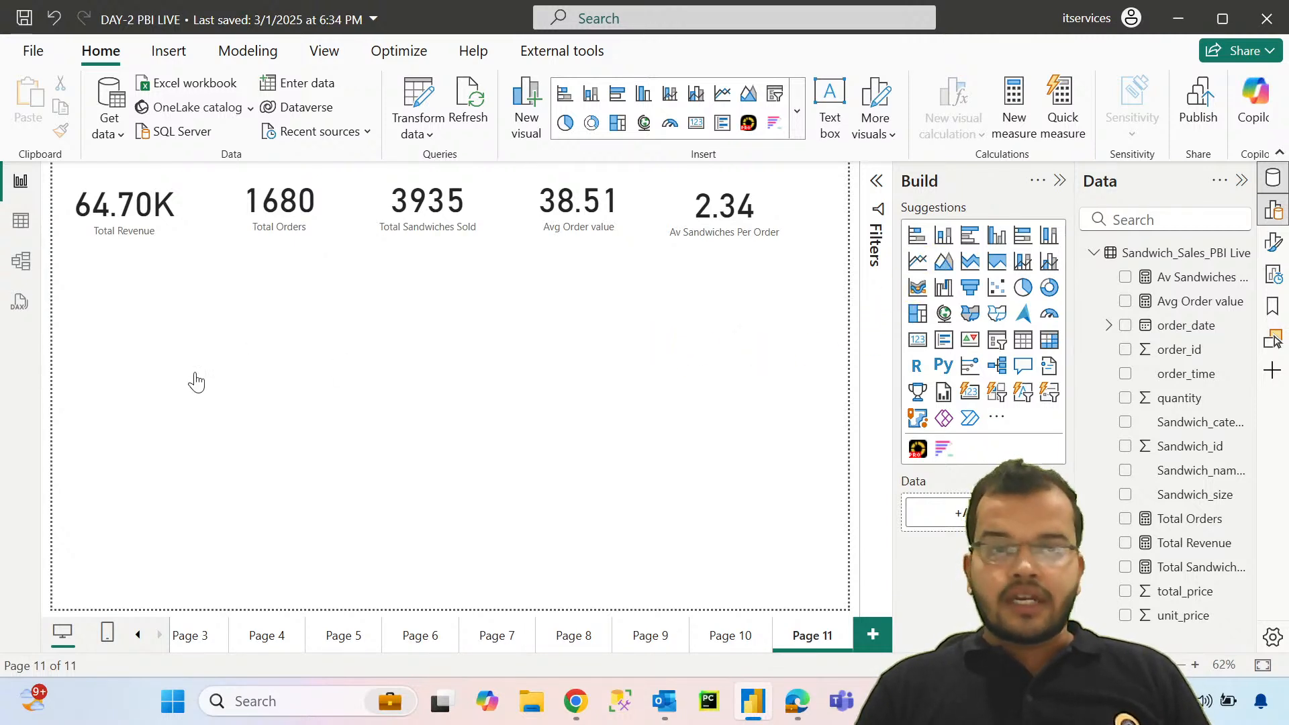
Step: Place a line chart beneath the KPI cards, plotting Total Revenue on the Y-axis by order_date Month on the X-axis
drag(190, 391, 329, 528)
drag(251, 485, 253, 445)
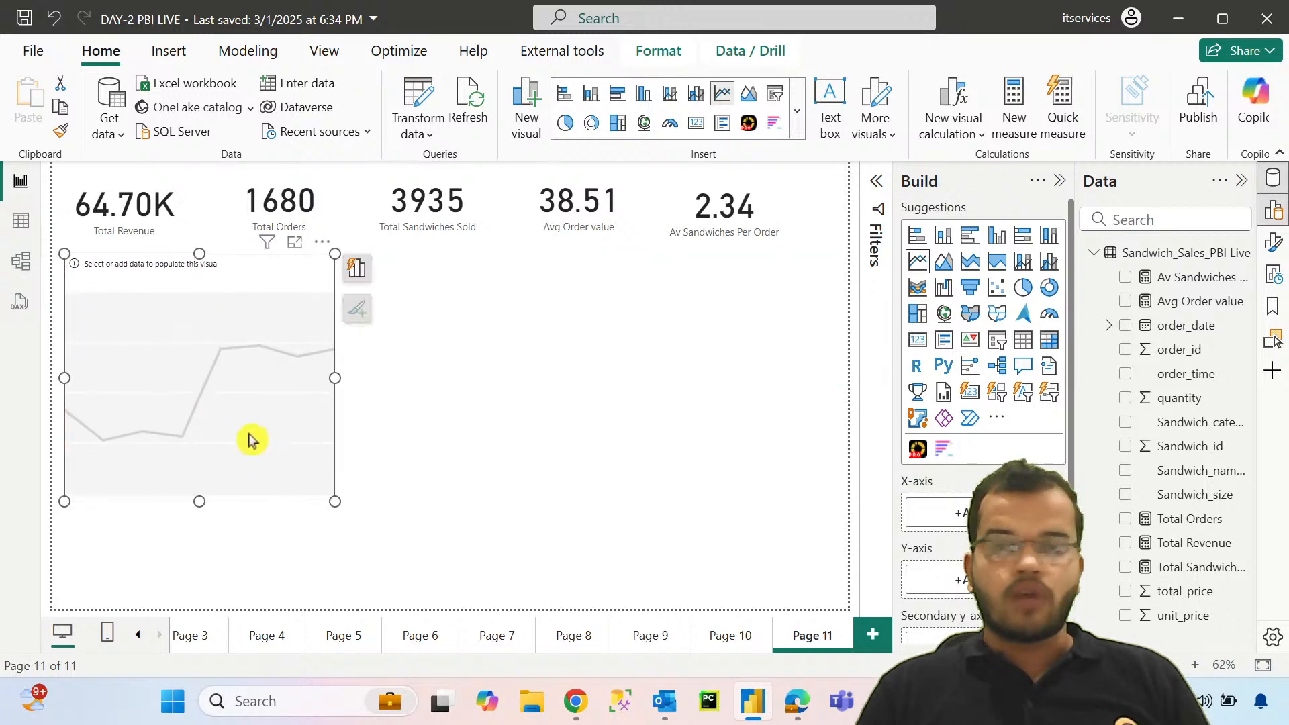
drag(1169, 331, 959, 514)
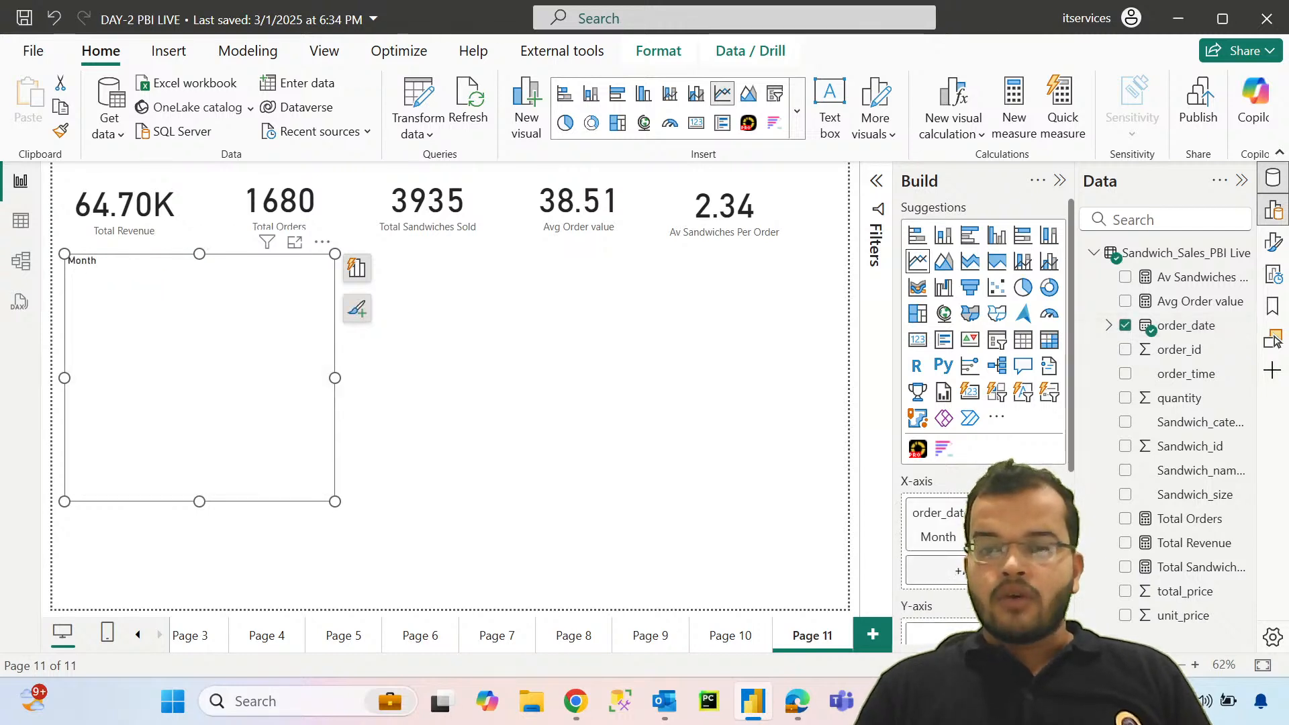
scroll(1017, 537, down, 1)
drag(1178, 551, 960, 537)
scroll(966, 468, up, 1)
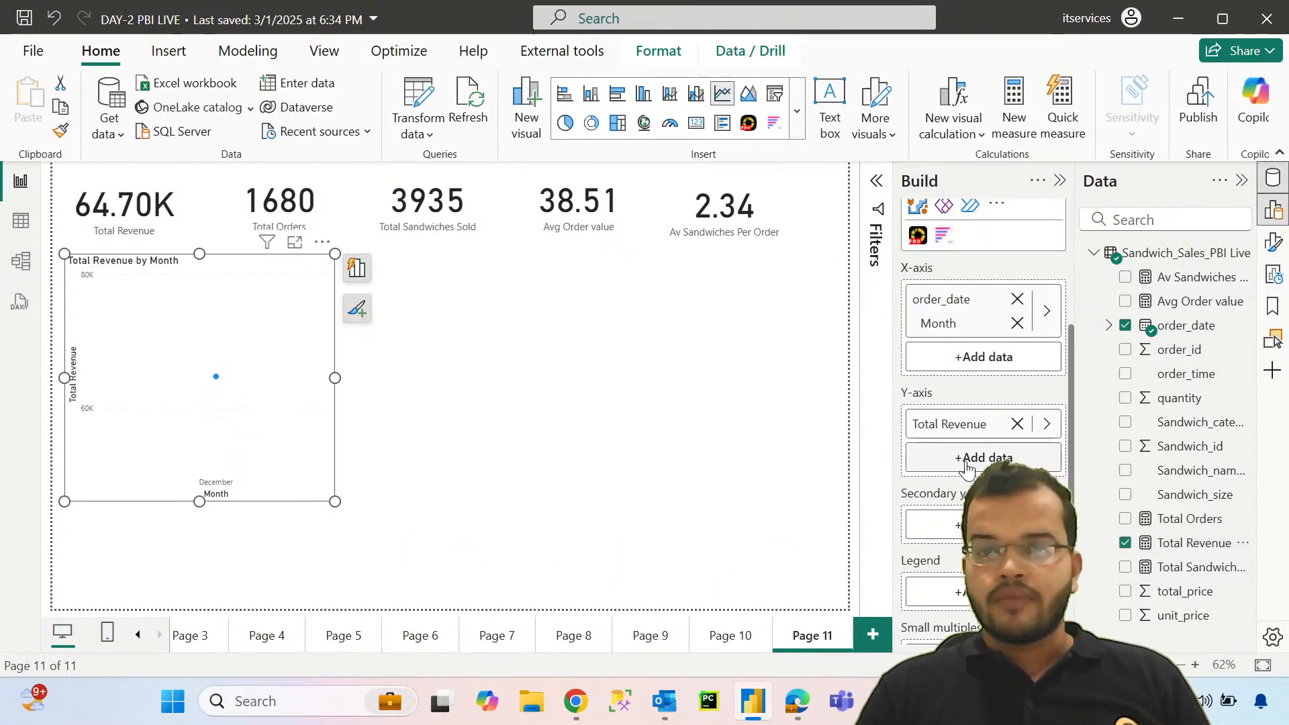
Step: Replace the line chart's Month X-axis with order_date reduced to its Day level, and make the chart lower and slightly wider
scroll(967, 468, up, 1)
click(1017, 400)
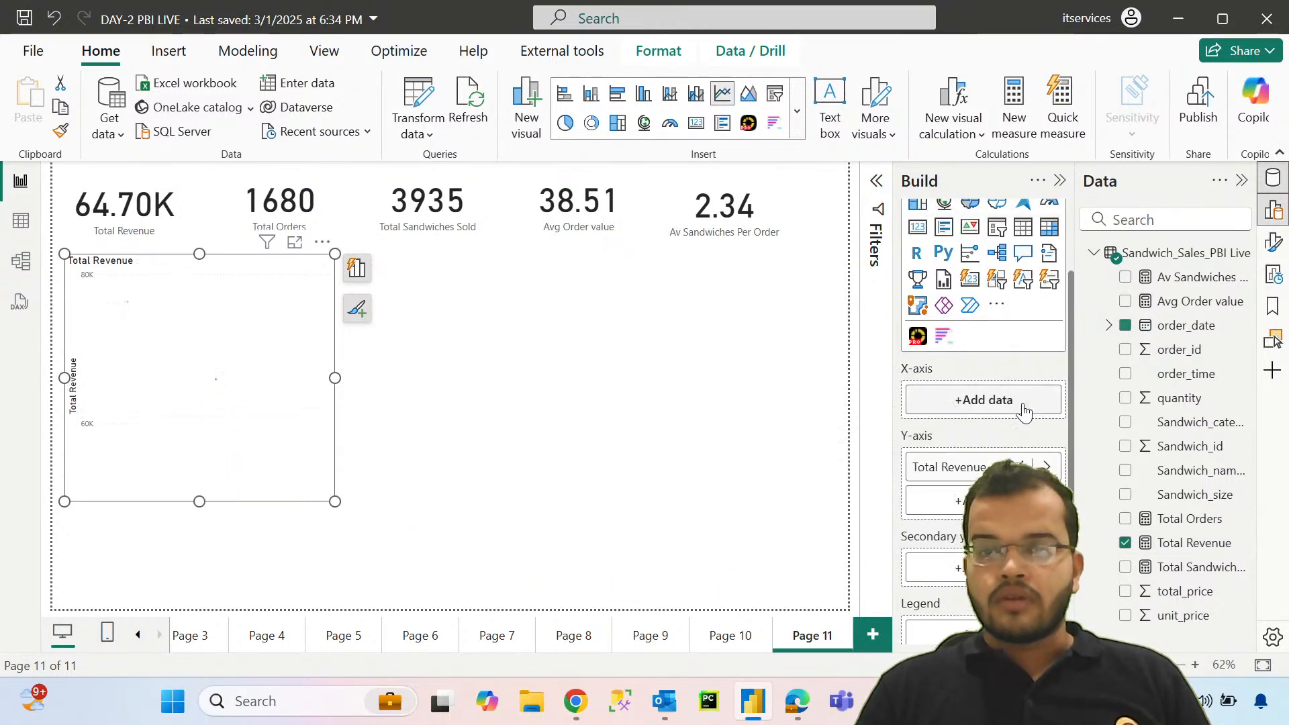
drag(1174, 327, 981, 406)
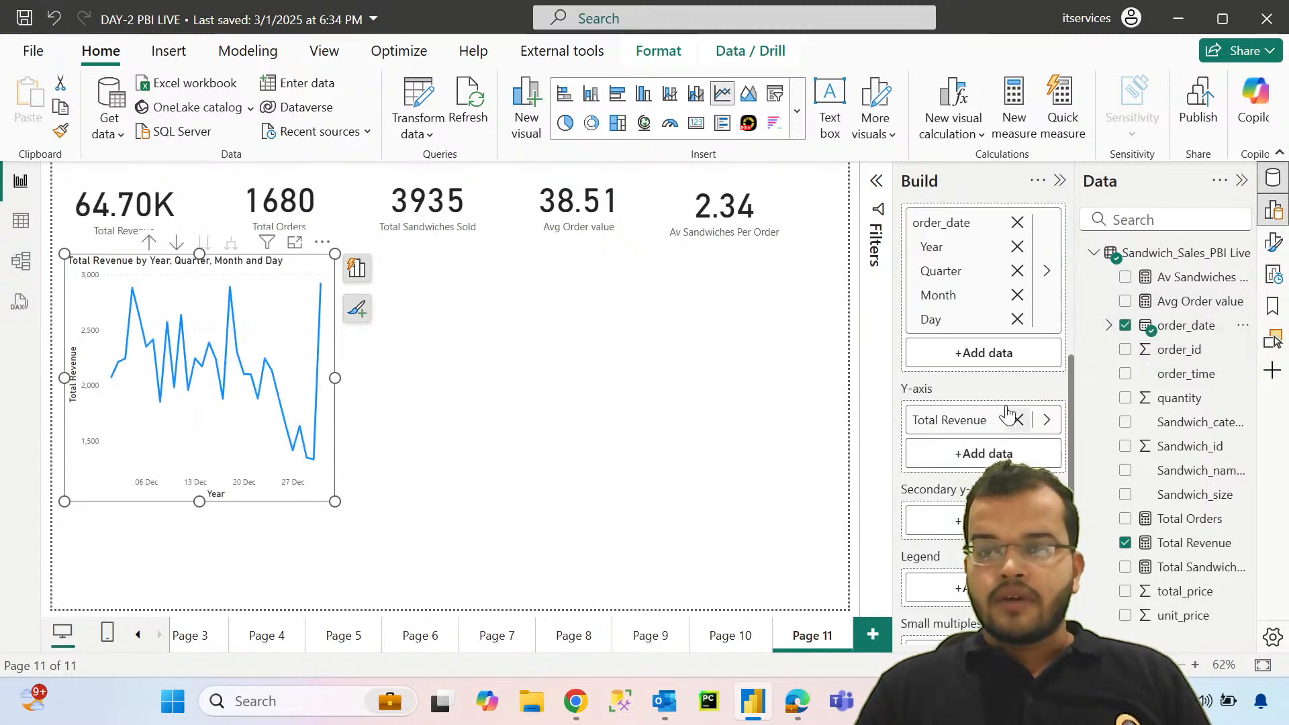
click(1017, 295)
click(1017, 271)
click(1017, 247)
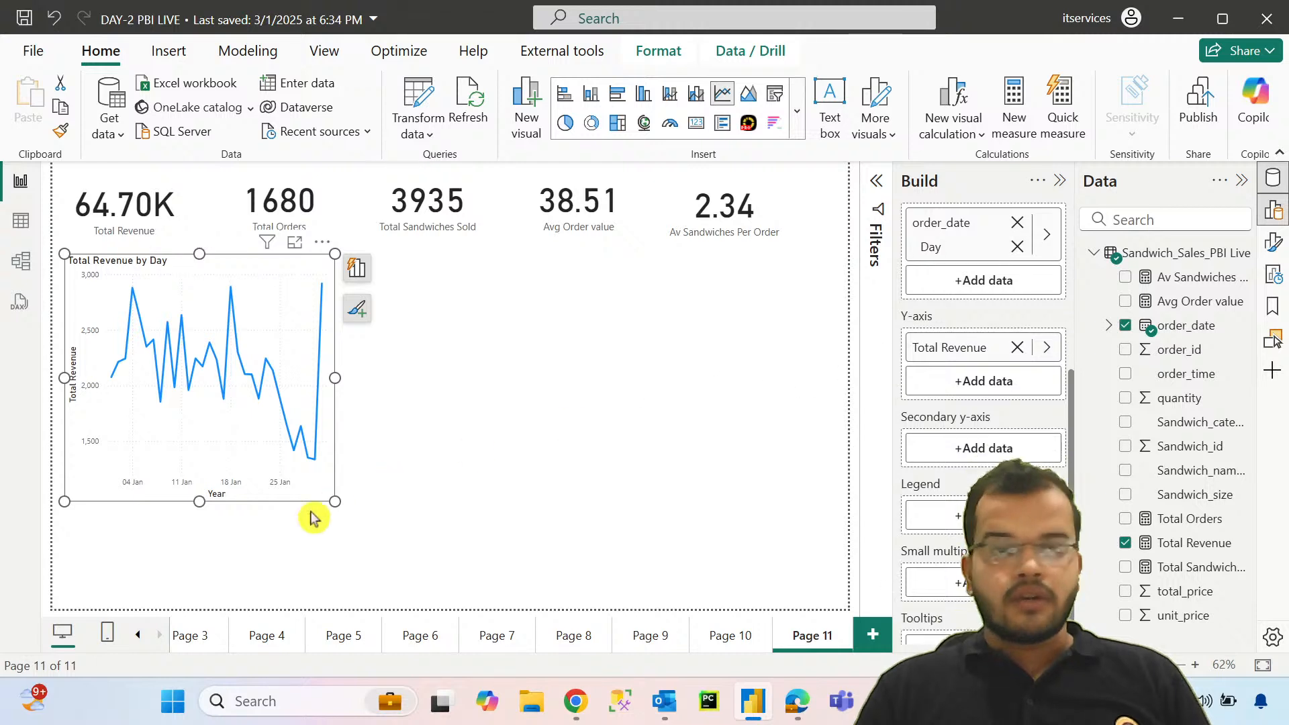
drag(333, 500, 356, 418)
Step: Add a clustered column chart beside the line chart showing Total Revenue by Sandwich_size
click(421, 529)
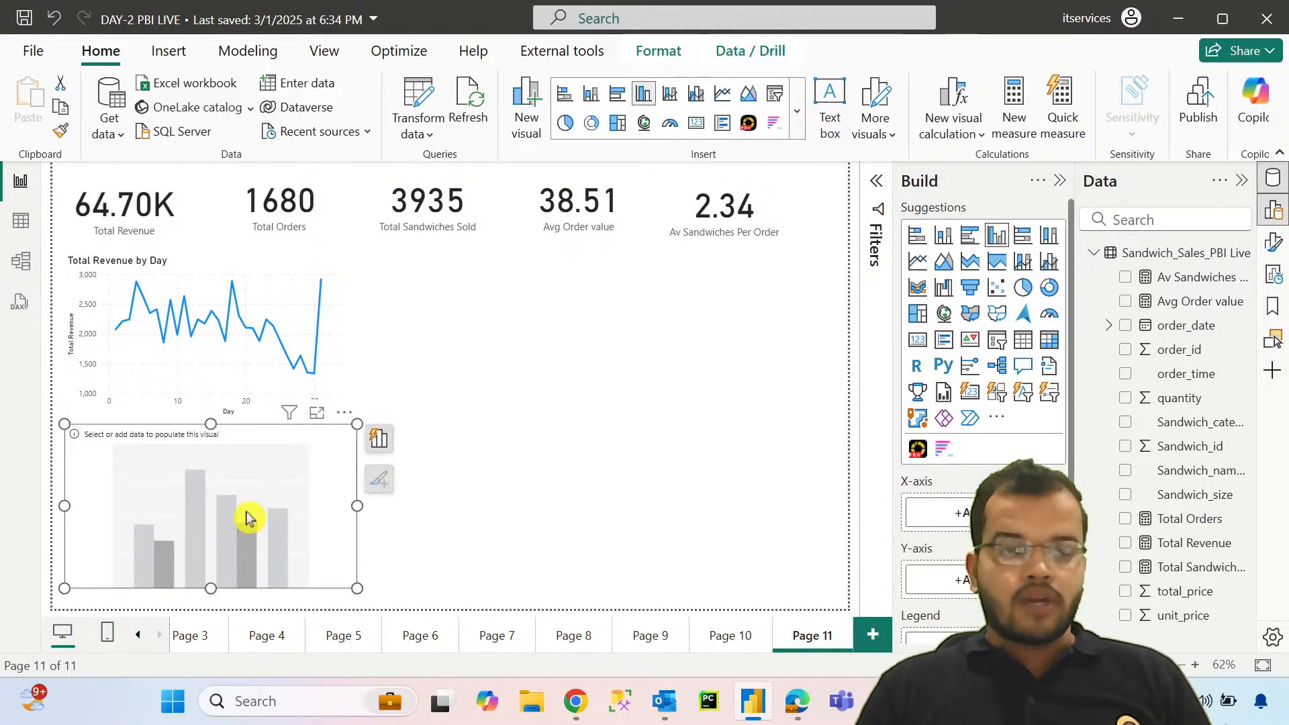
drag(358, 589, 350, 616)
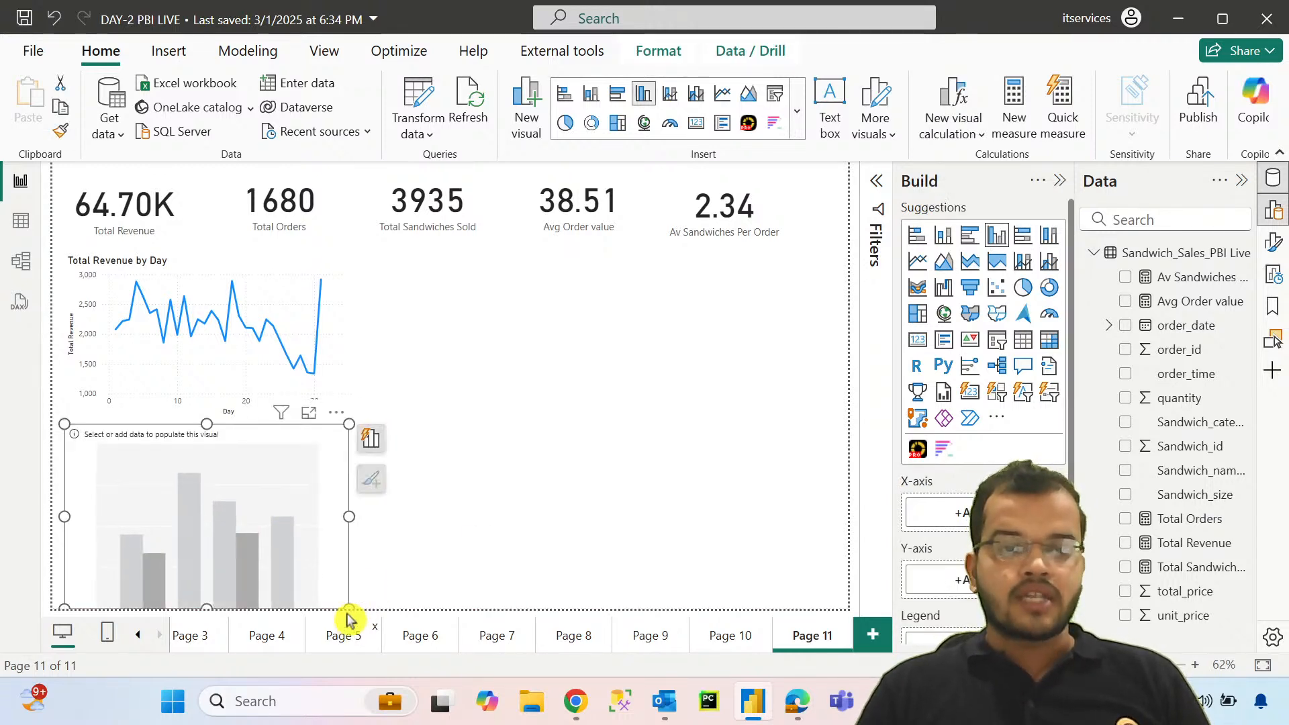
drag(252, 523, 549, 358)
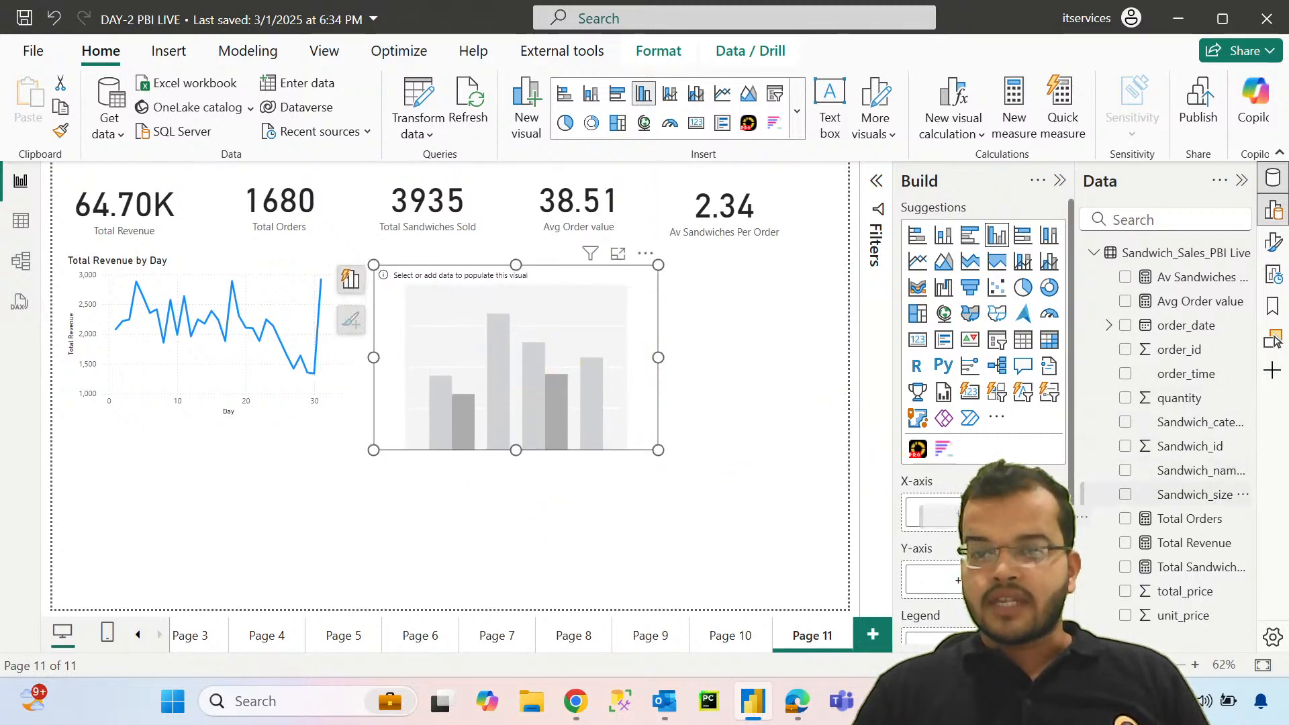
click(1125, 494)
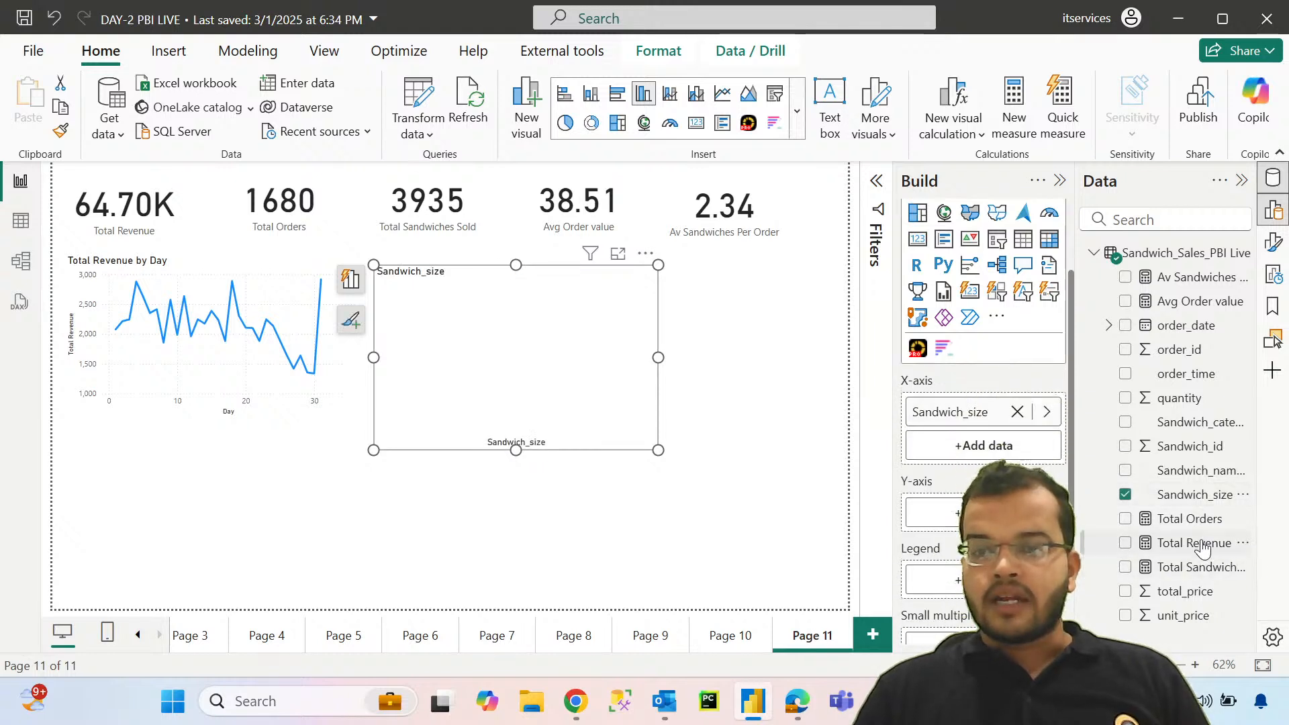
click(1125, 542)
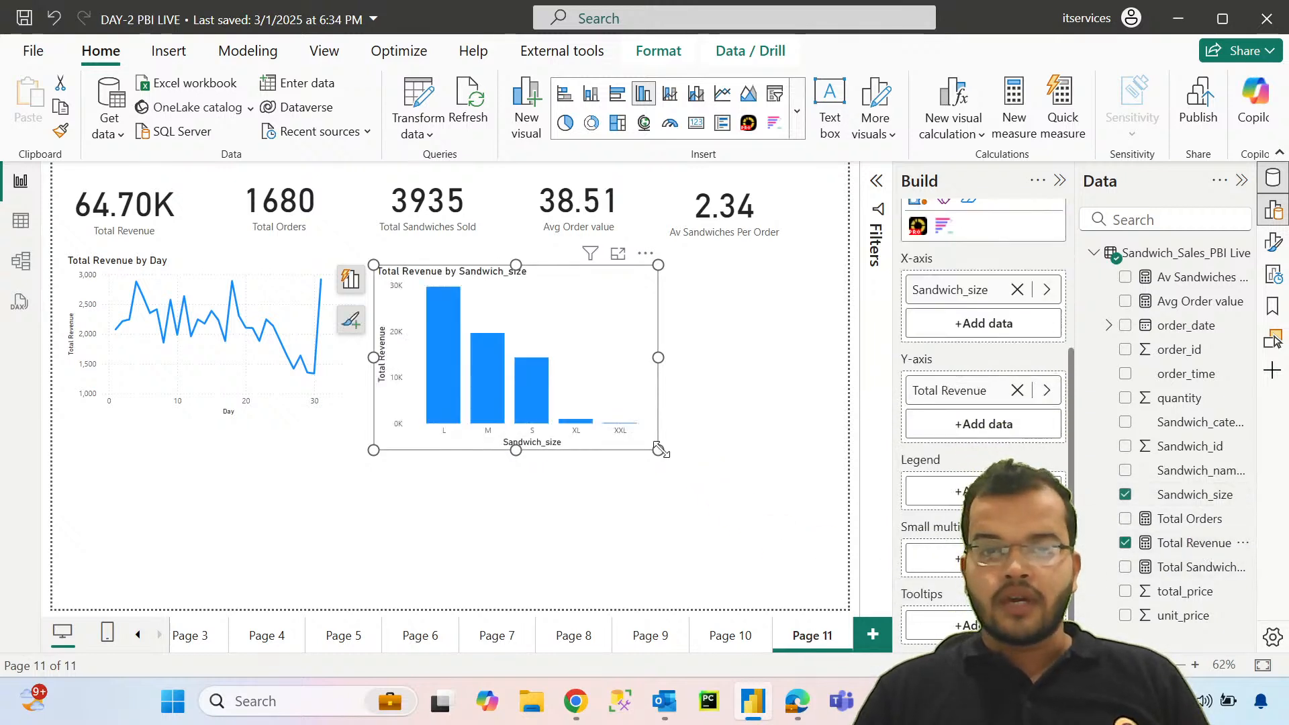
Step: Enlarge the column chart and split its columns by Sandwich_category as the legend
drag(658, 449, 748, 530)
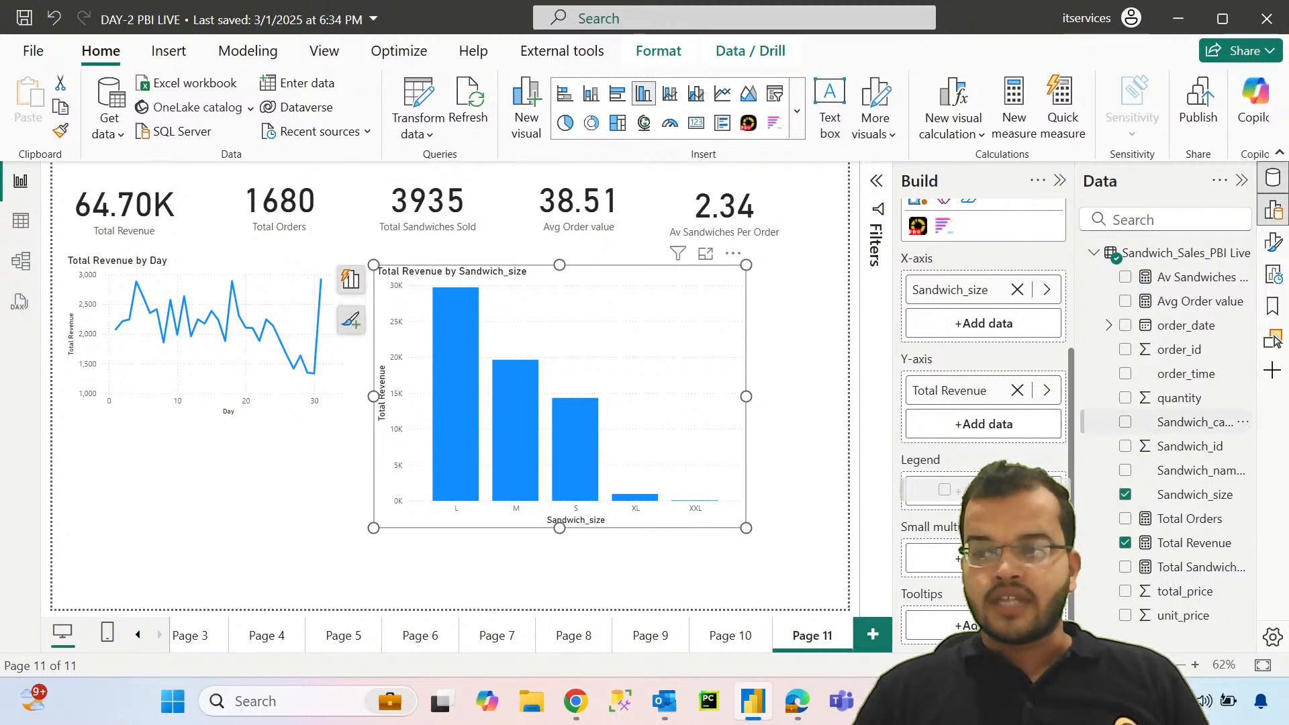
click(1125, 421)
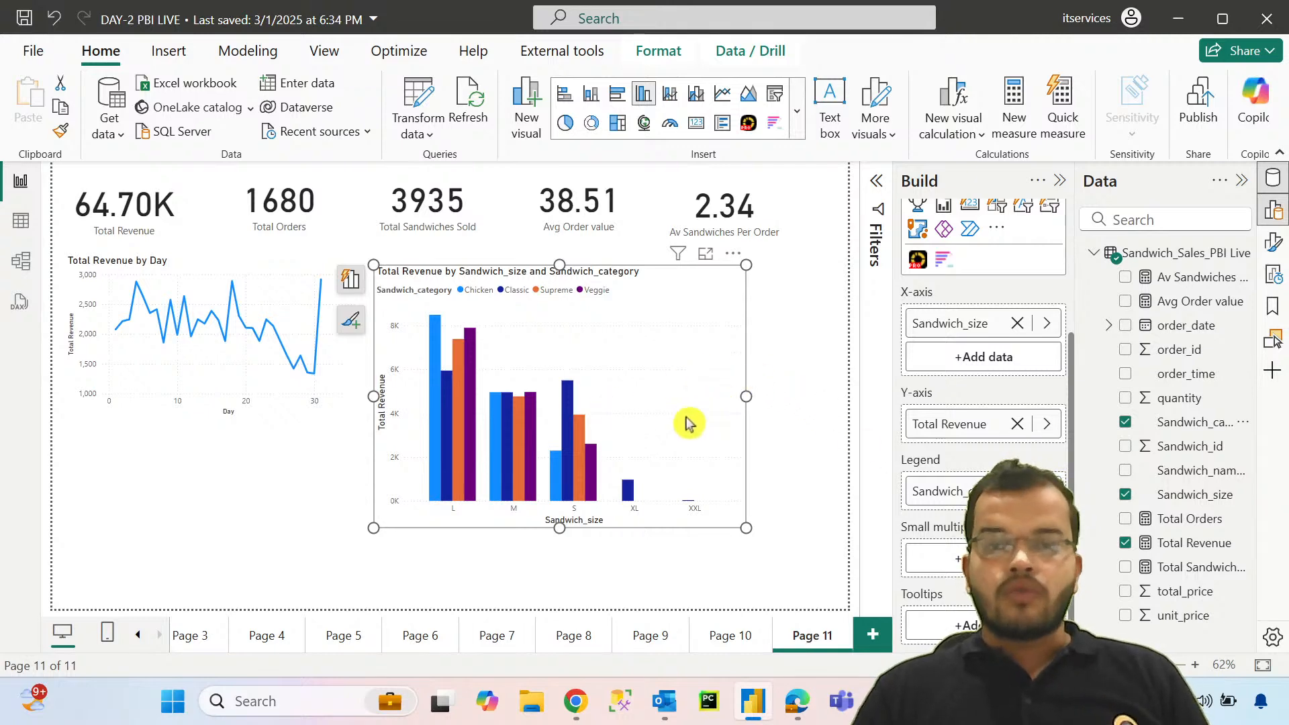
drag(746, 528, 789, 518)
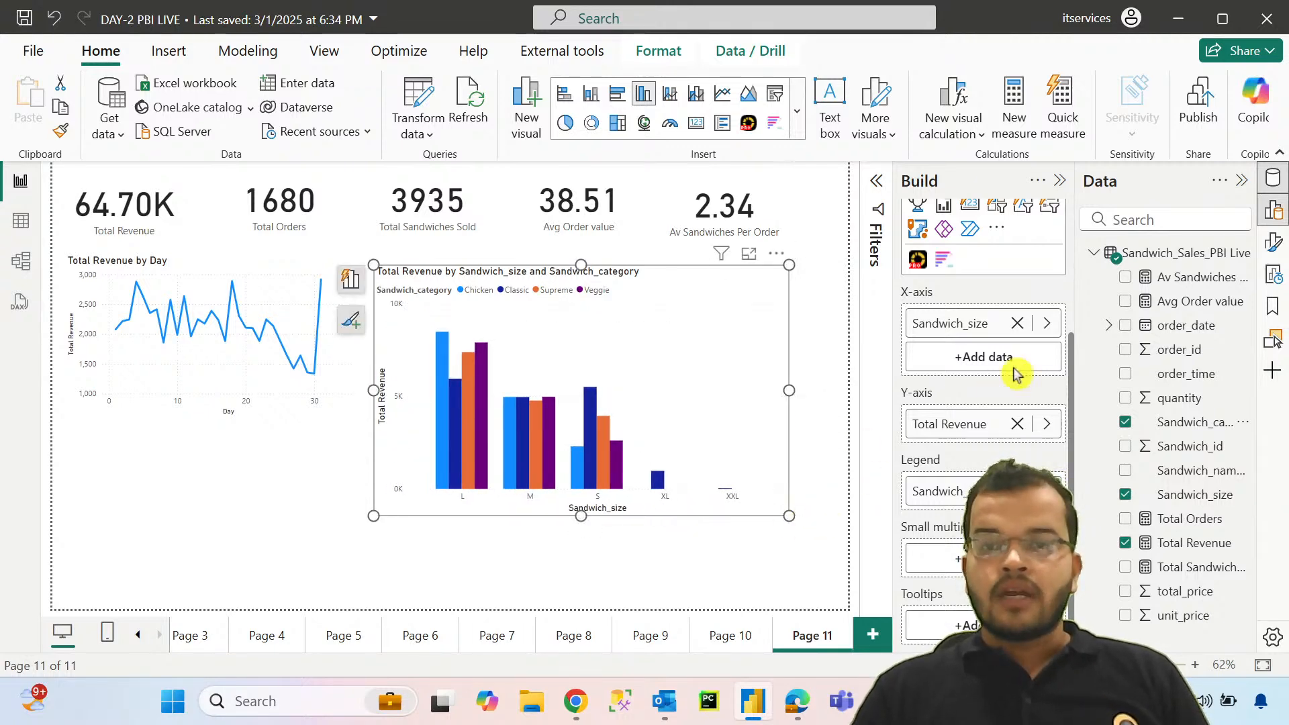
Step: Turn on the column chart's data labels and format their values in black Segoe UI Bold at size 12
click(1278, 246)
scroll(809, 510, down, 3)
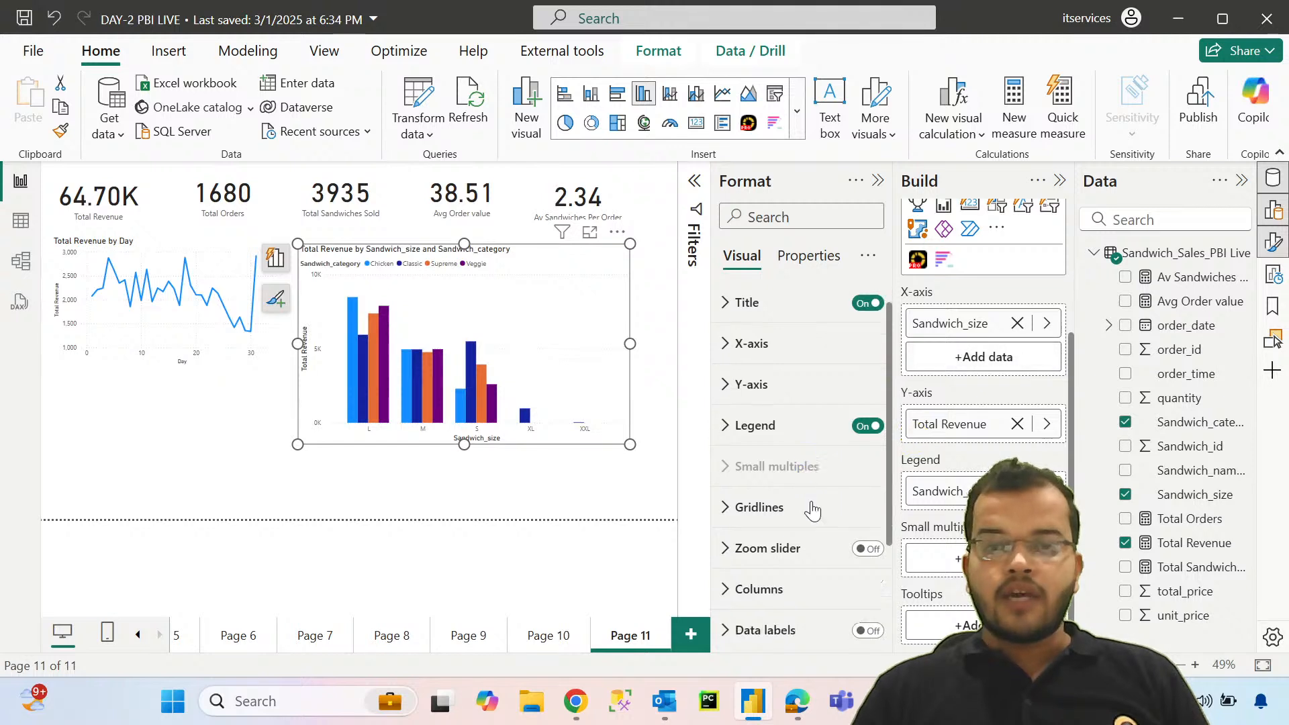
click(873, 503)
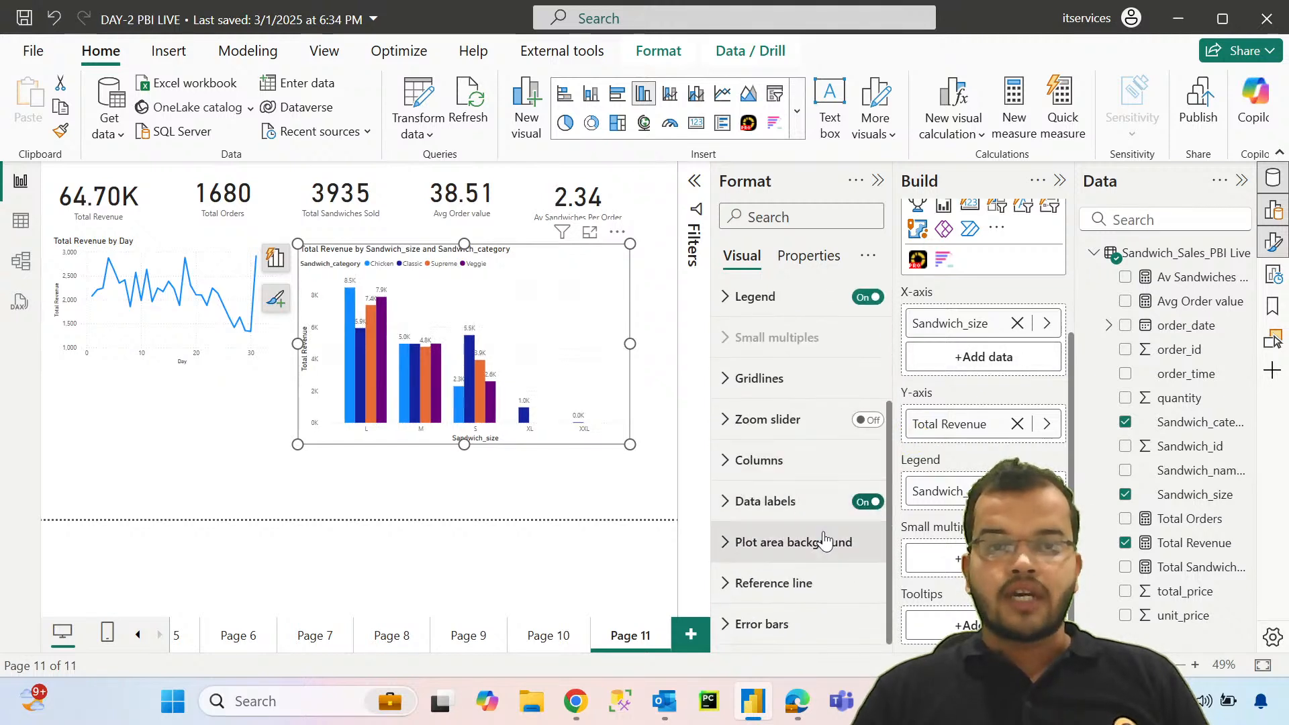
click(733, 510)
scroll(735, 504, down, 6)
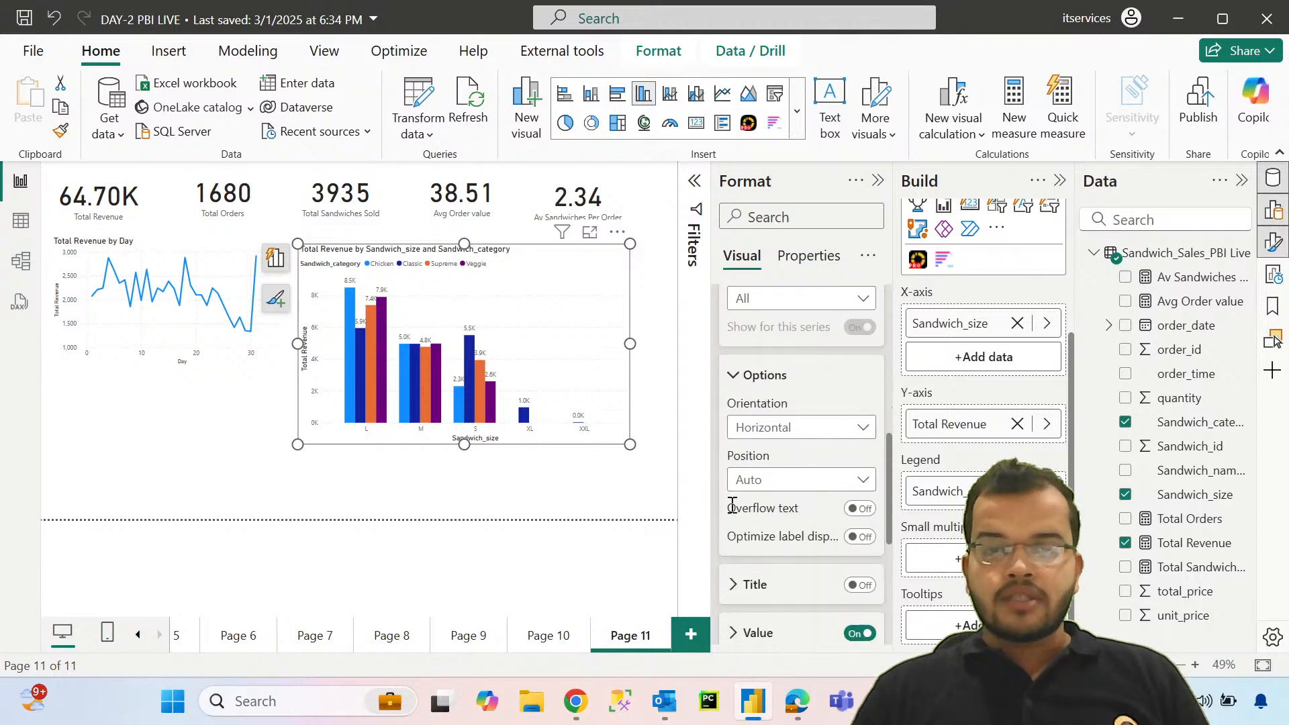
click(742, 451)
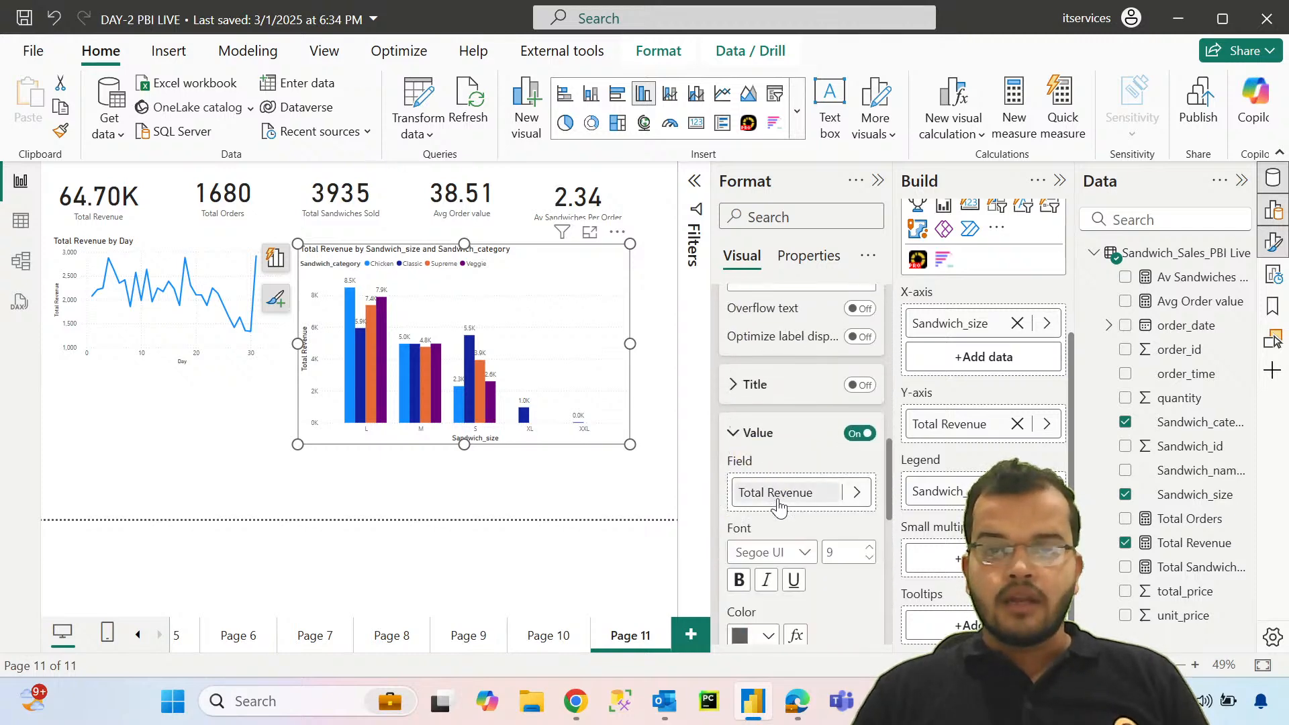
click(778, 552)
click(822, 456)
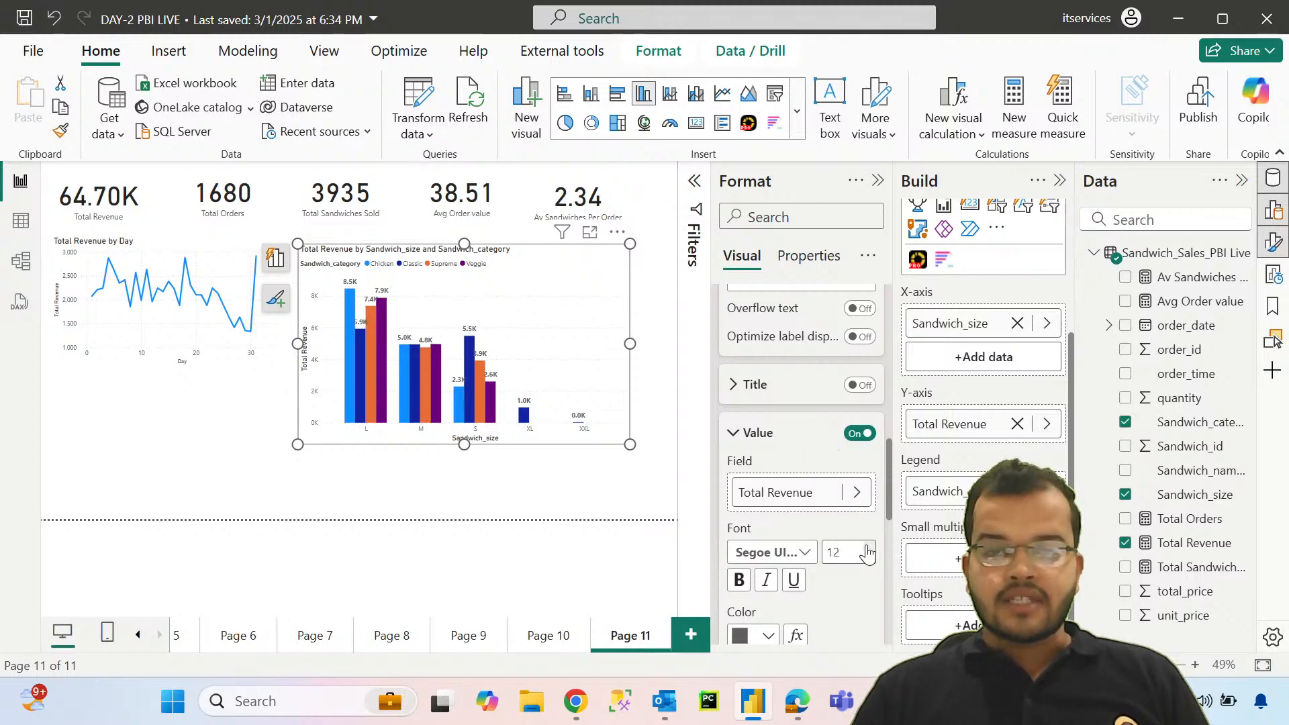
click(765, 641)
click(750, 545)
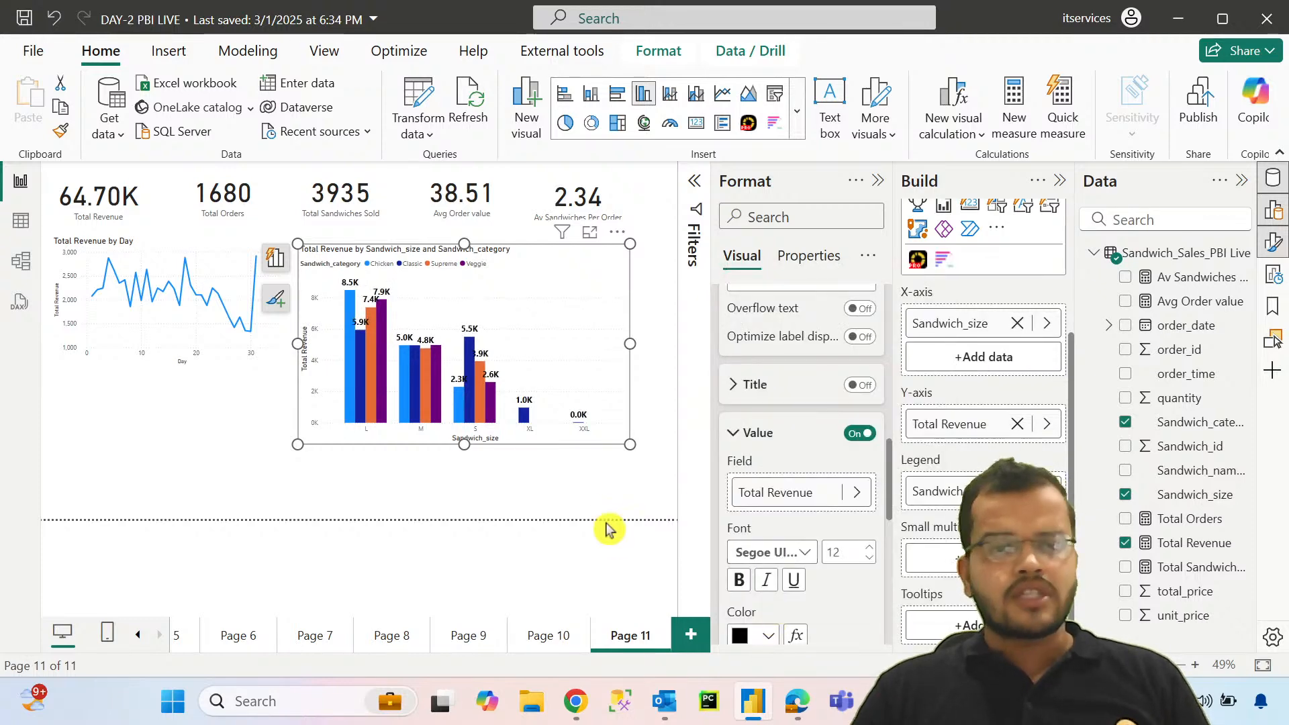
Step: Move the Total Revenue by Day chart slightly down and turn on its data labels in black Segoe UI Bold, size 12
click(224, 386)
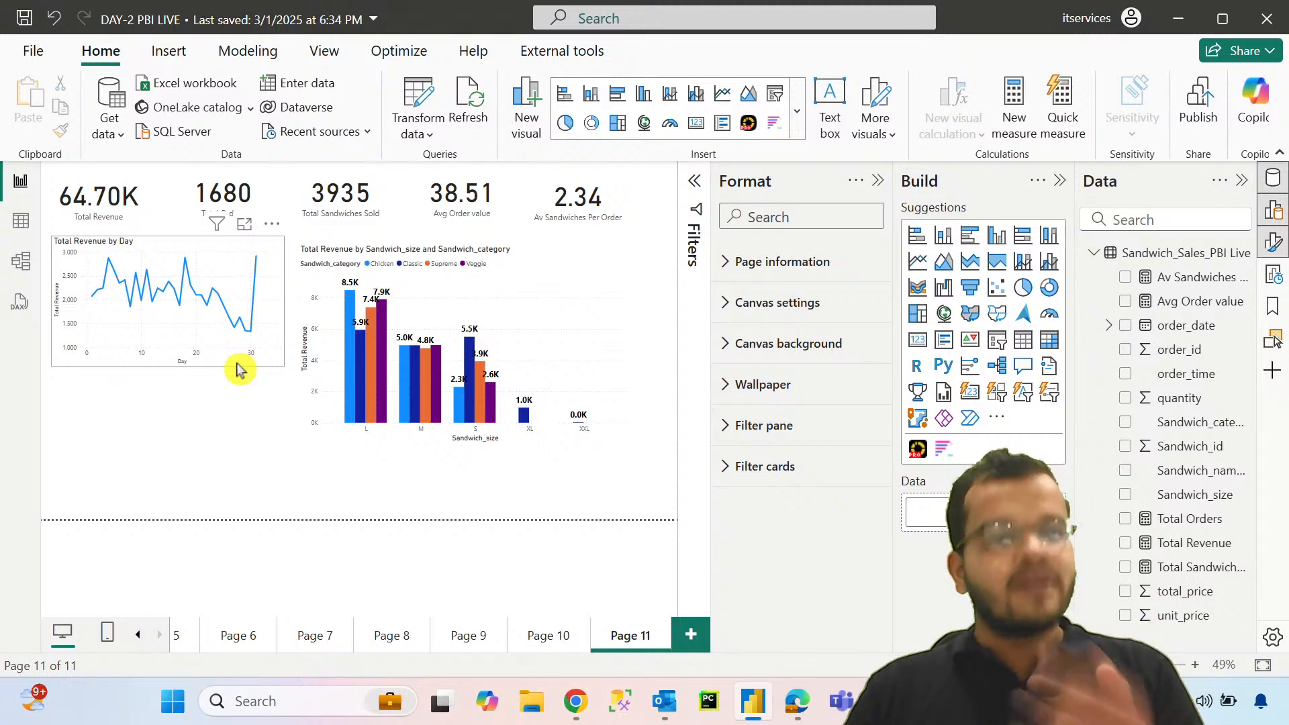
drag(235, 363, 235, 393)
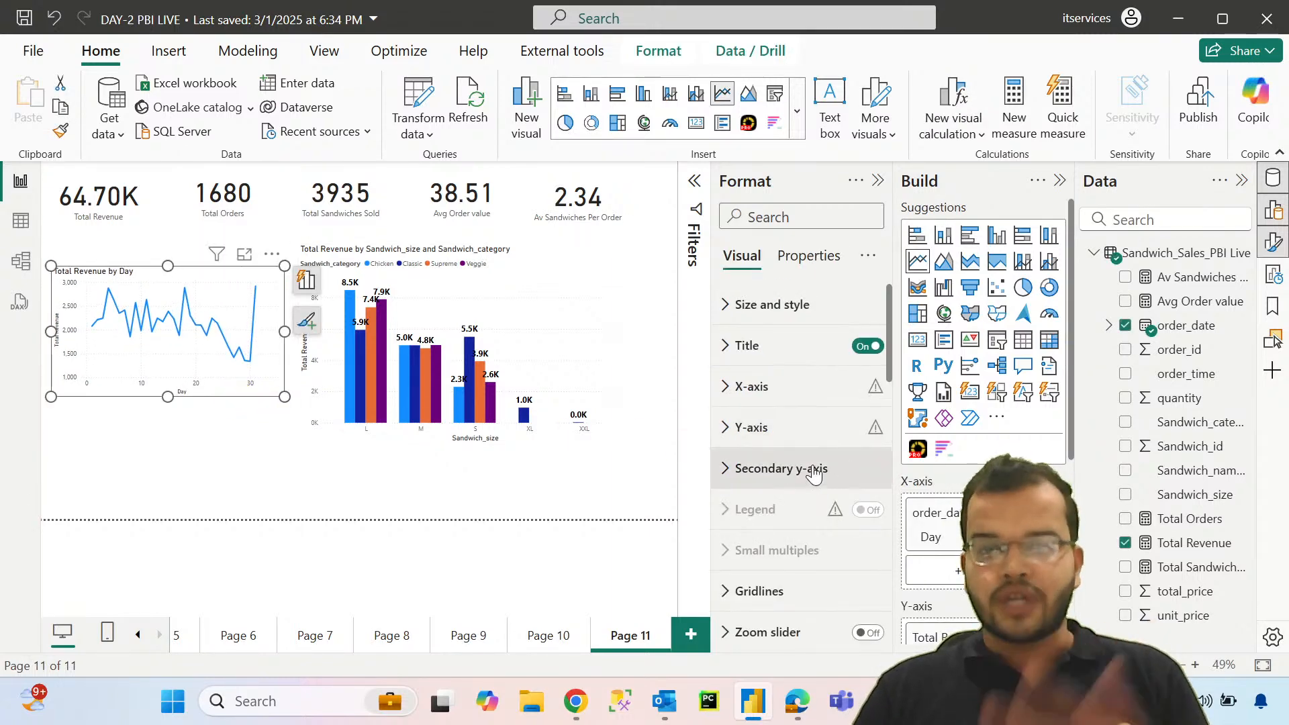
scroll(812, 463, down, 5)
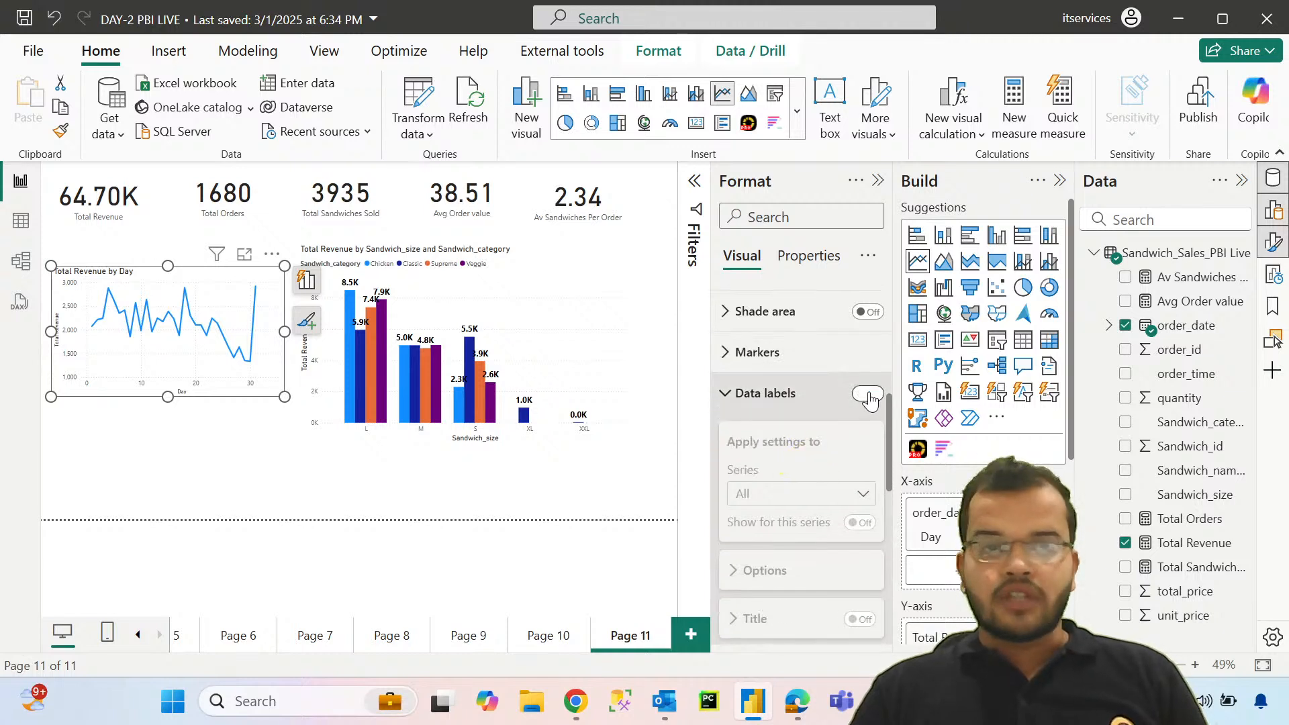
click(868, 395)
scroll(779, 497, down, 3)
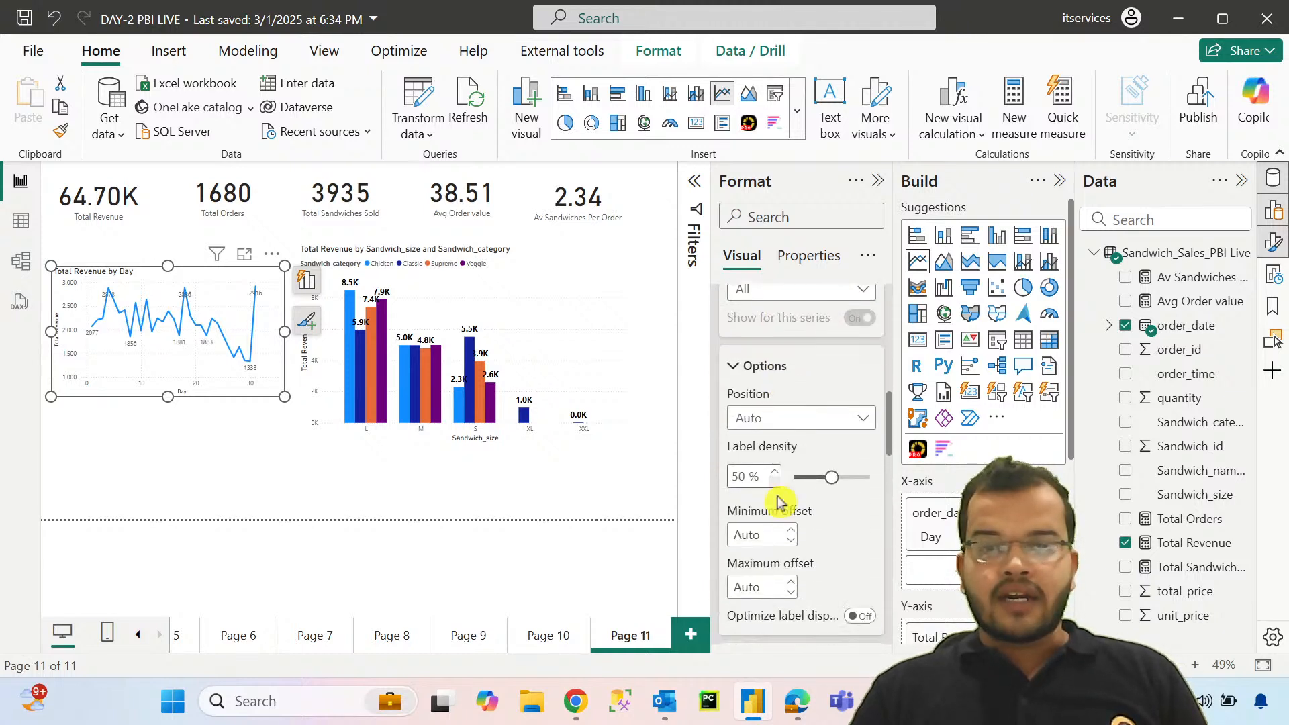
scroll(779, 496, down, 5)
click(797, 531)
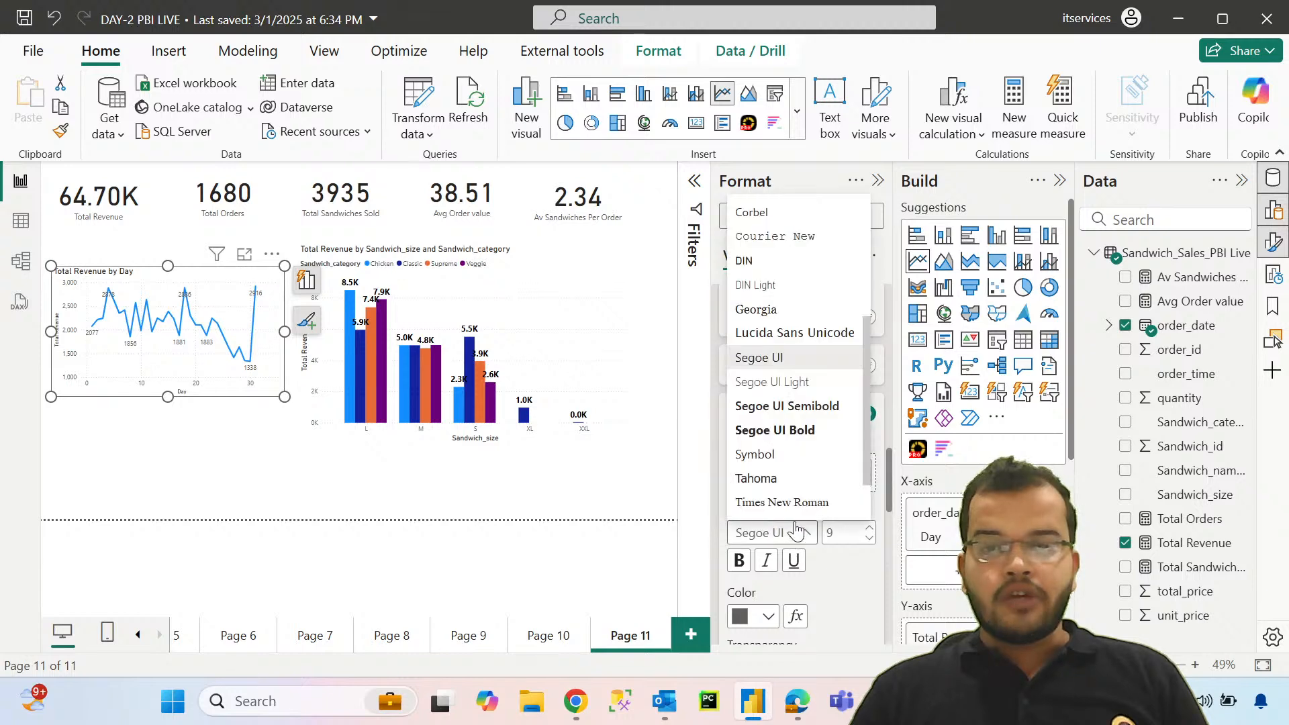
click(779, 429)
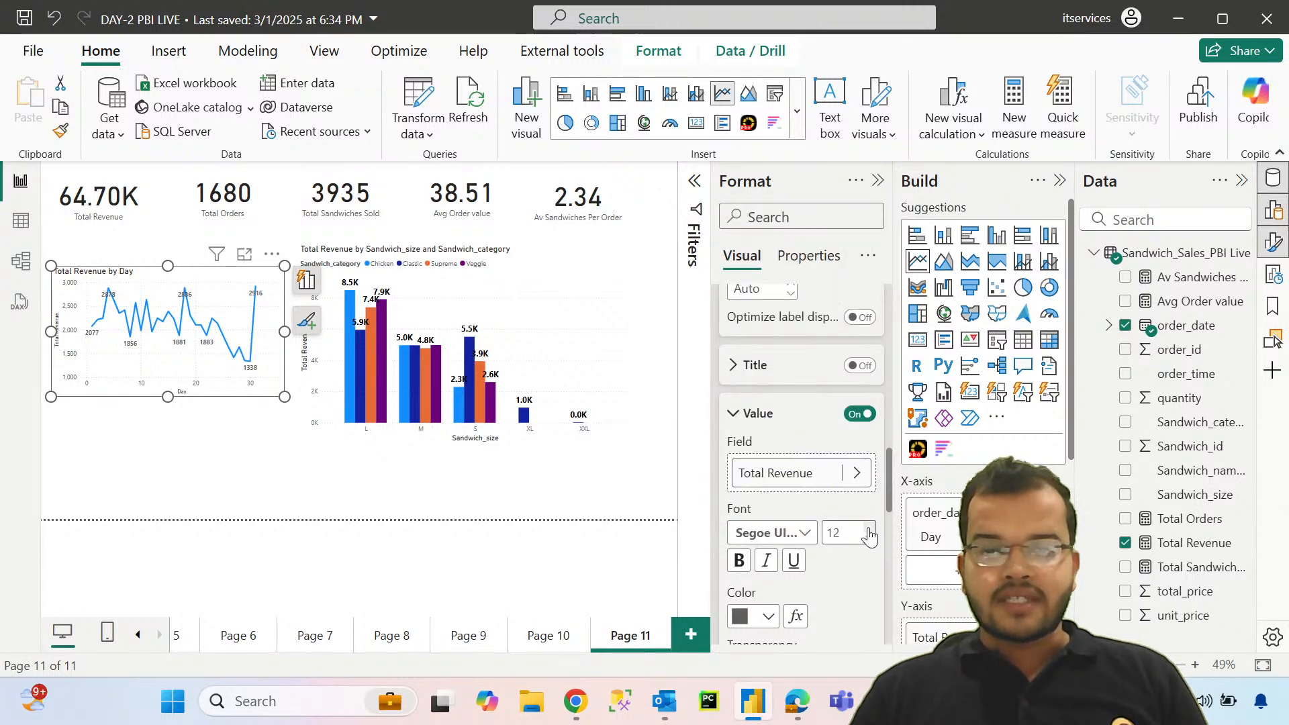
click(743, 624)
click(754, 529)
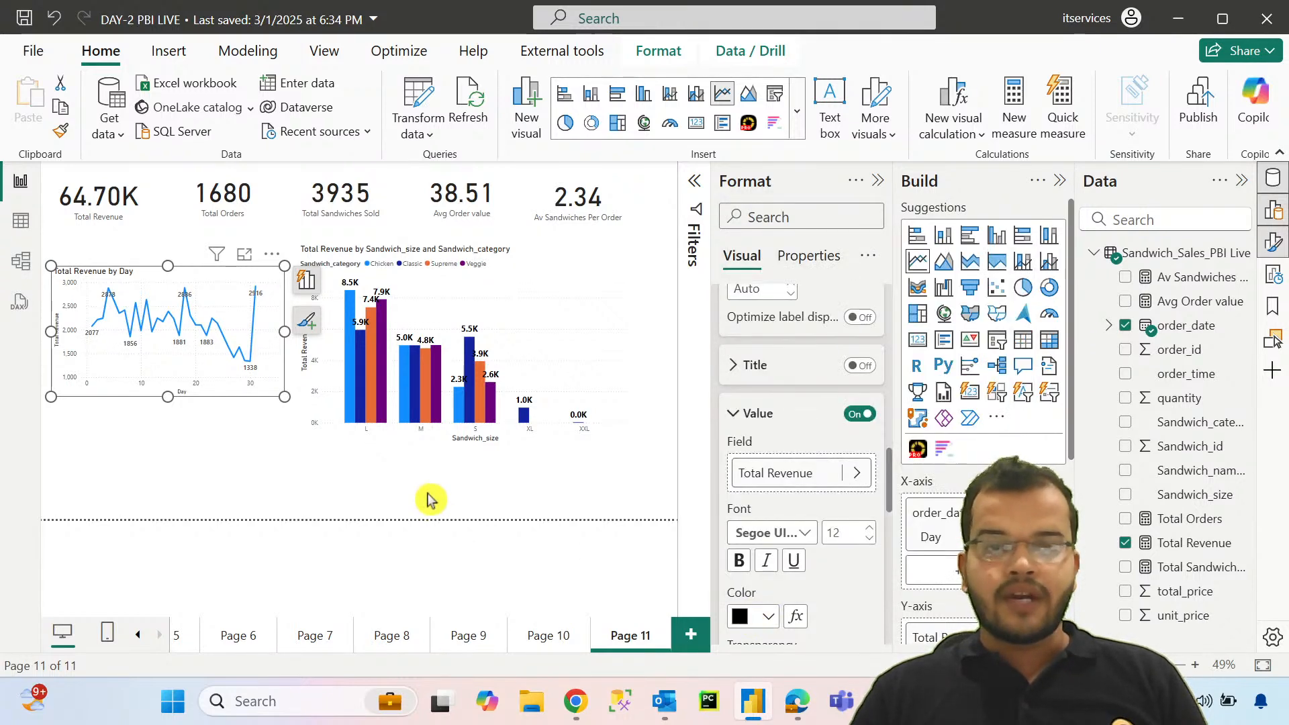
Step: Search the visuals store for "play axis" and import the Play Axis (Dynamic Slicer) visual into the report
click(430, 498)
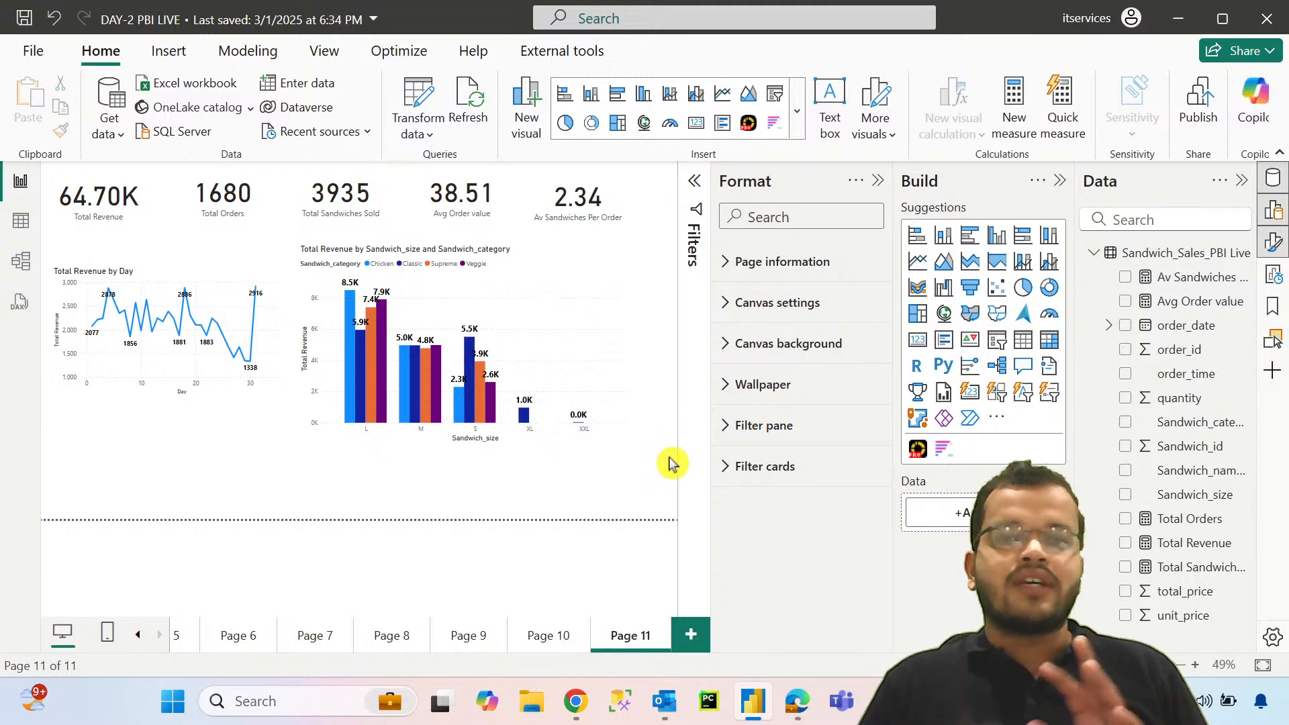
click(996, 417)
click(1043, 428)
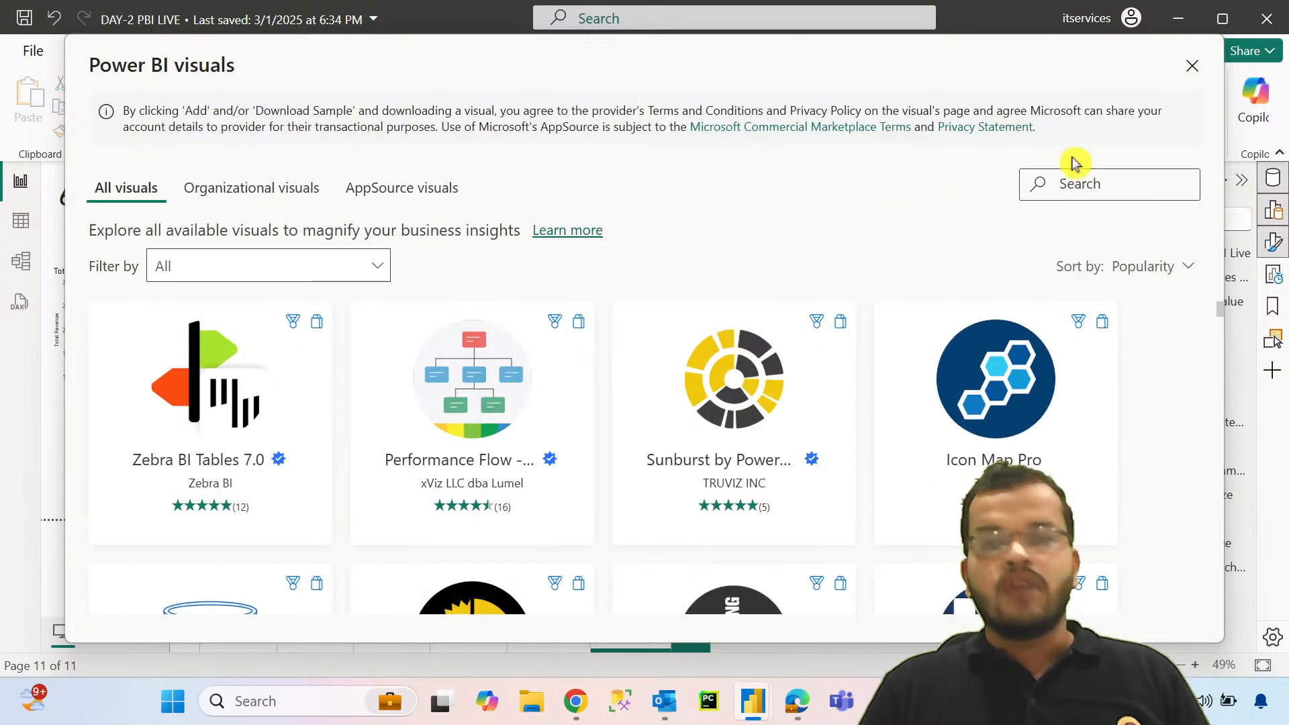
click(1083, 188)
text(play axis)
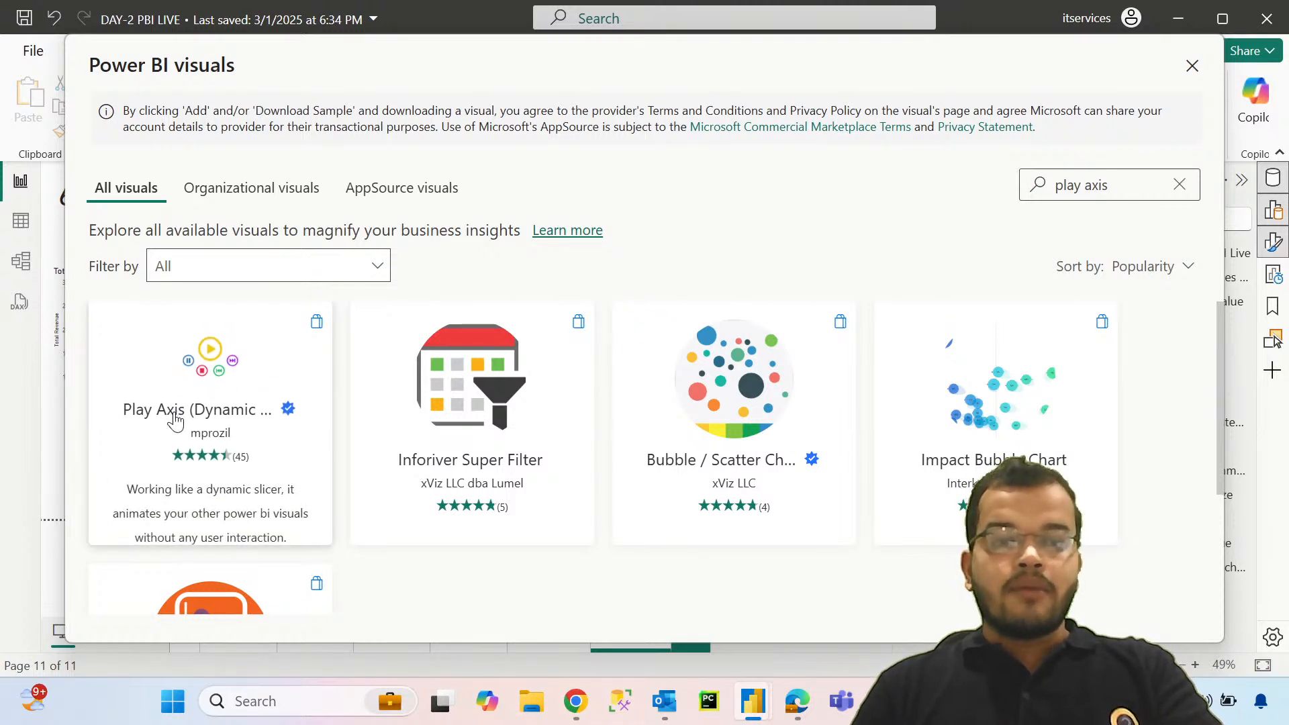
click(176, 419)
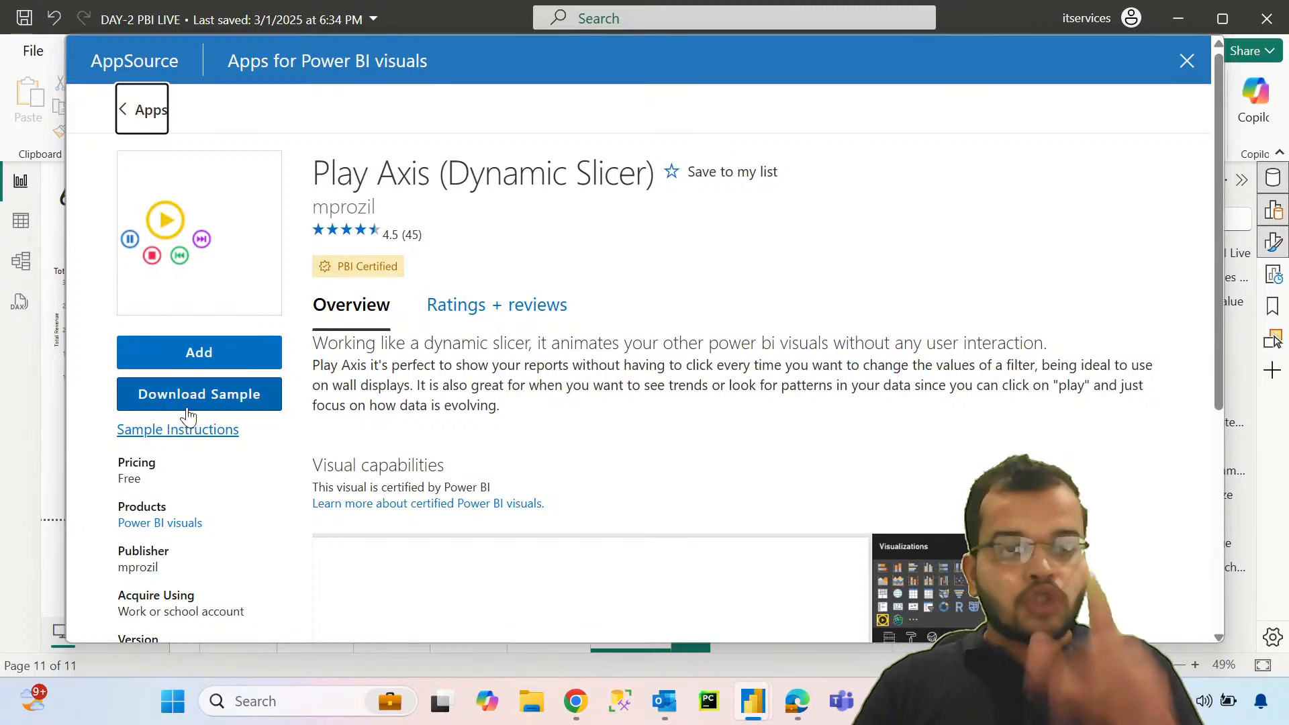
drag(444, 179, 658, 180)
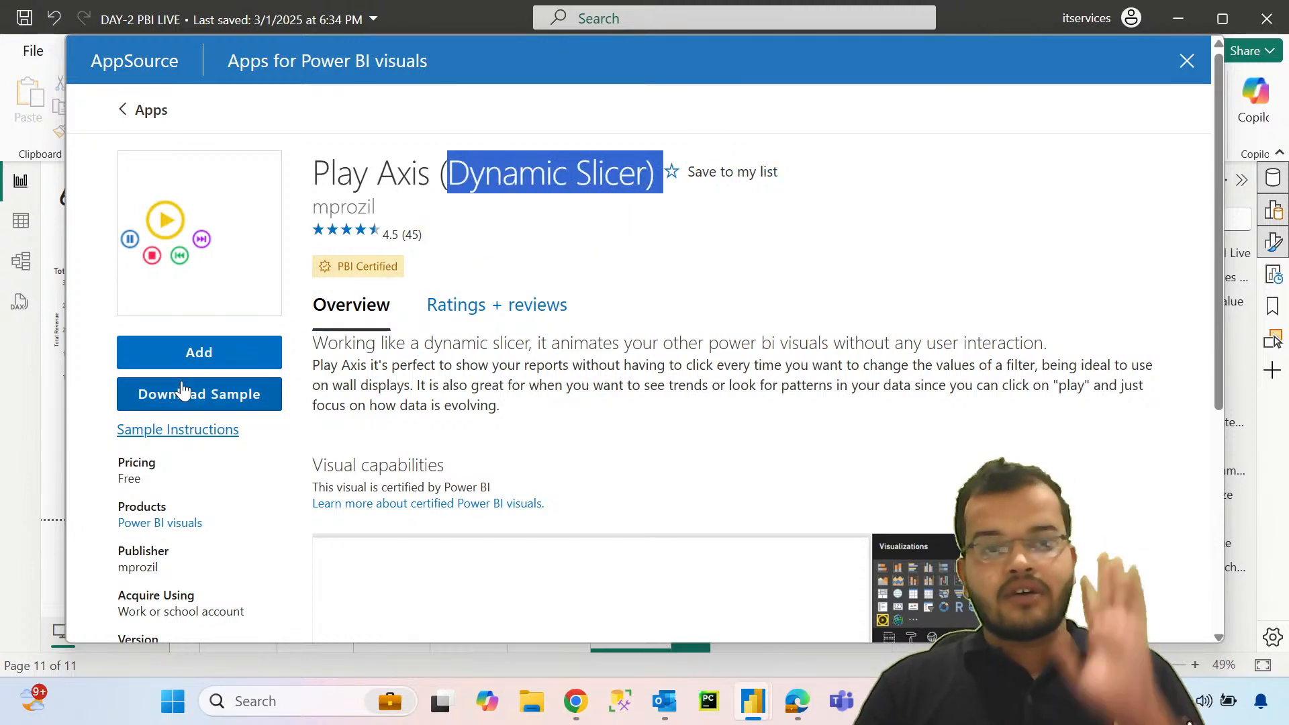
click(199, 356)
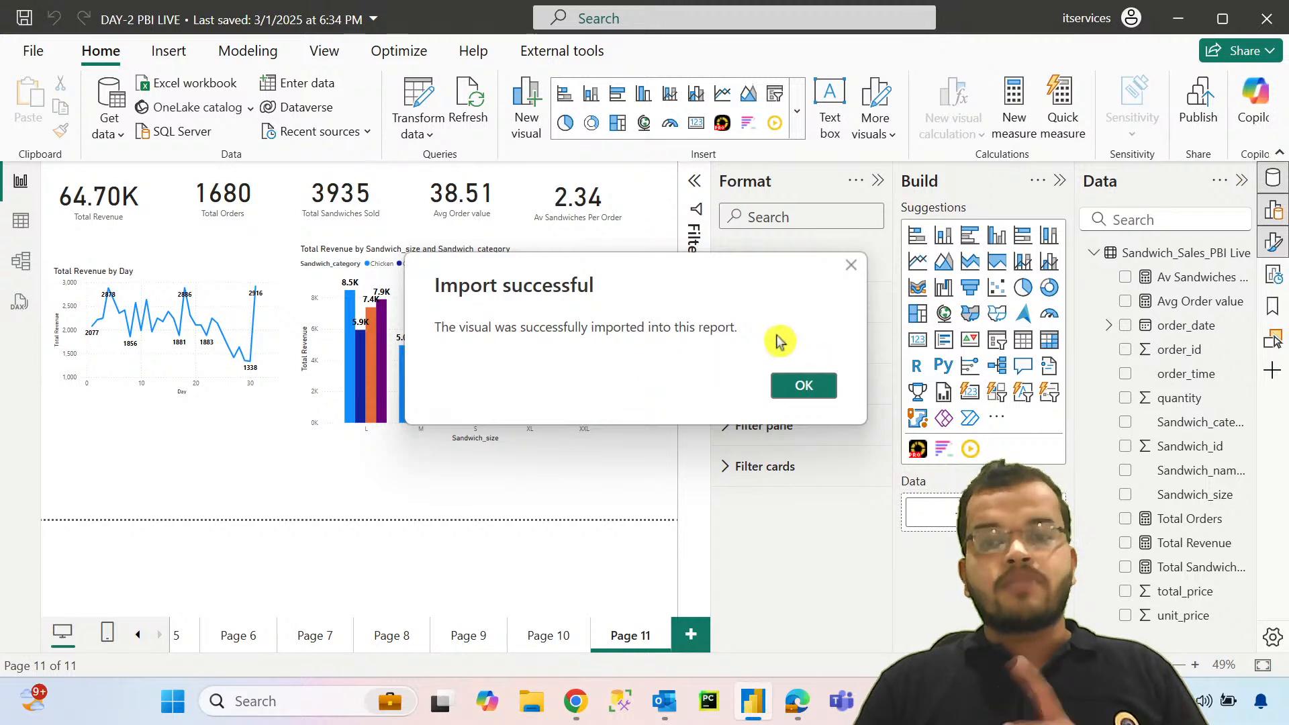
click(805, 387)
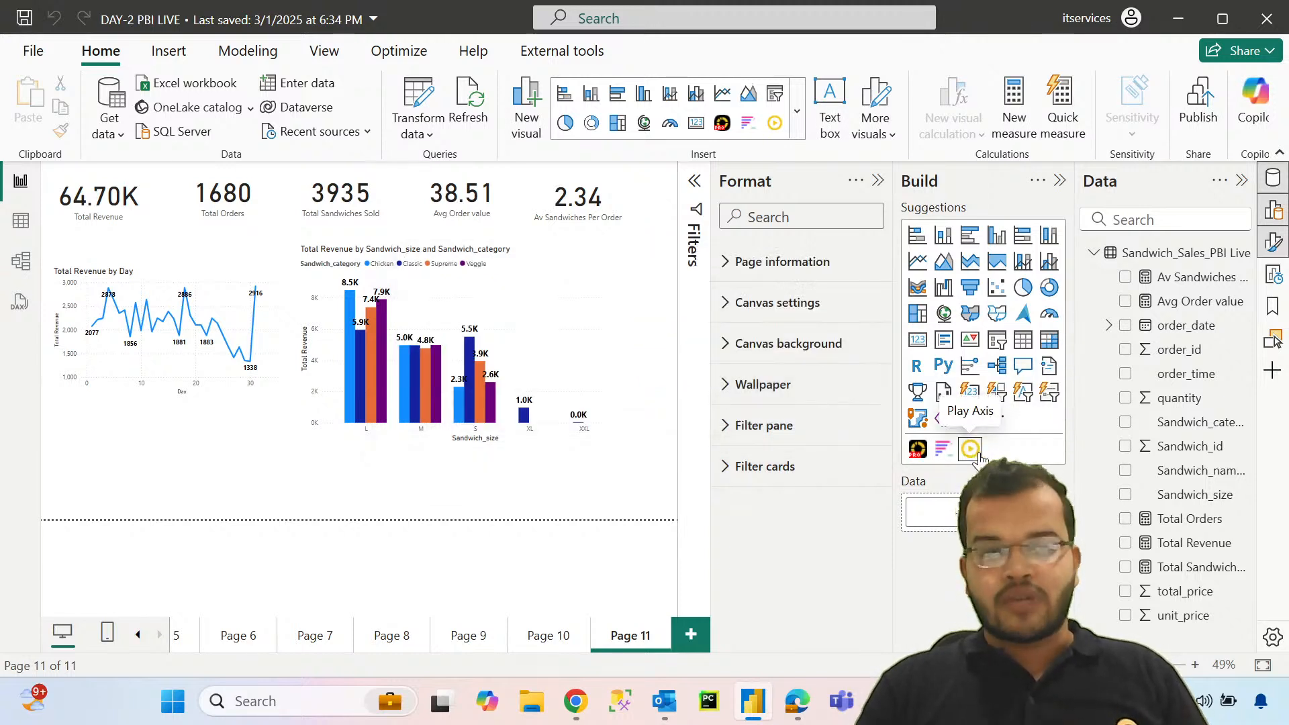
Step: Add a Play Axis visual beneath the line chart with order_date as its field, keeping only the Day level
click(978, 455)
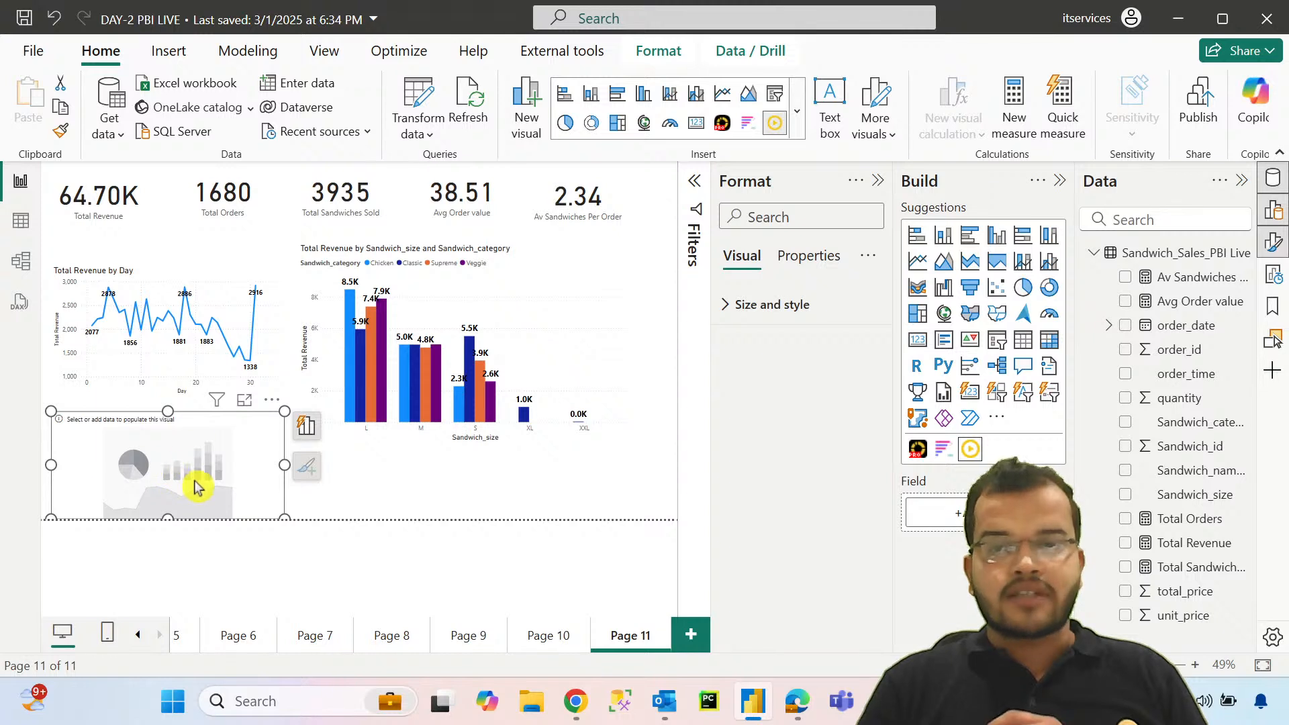
drag(1185, 325, 967, 514)
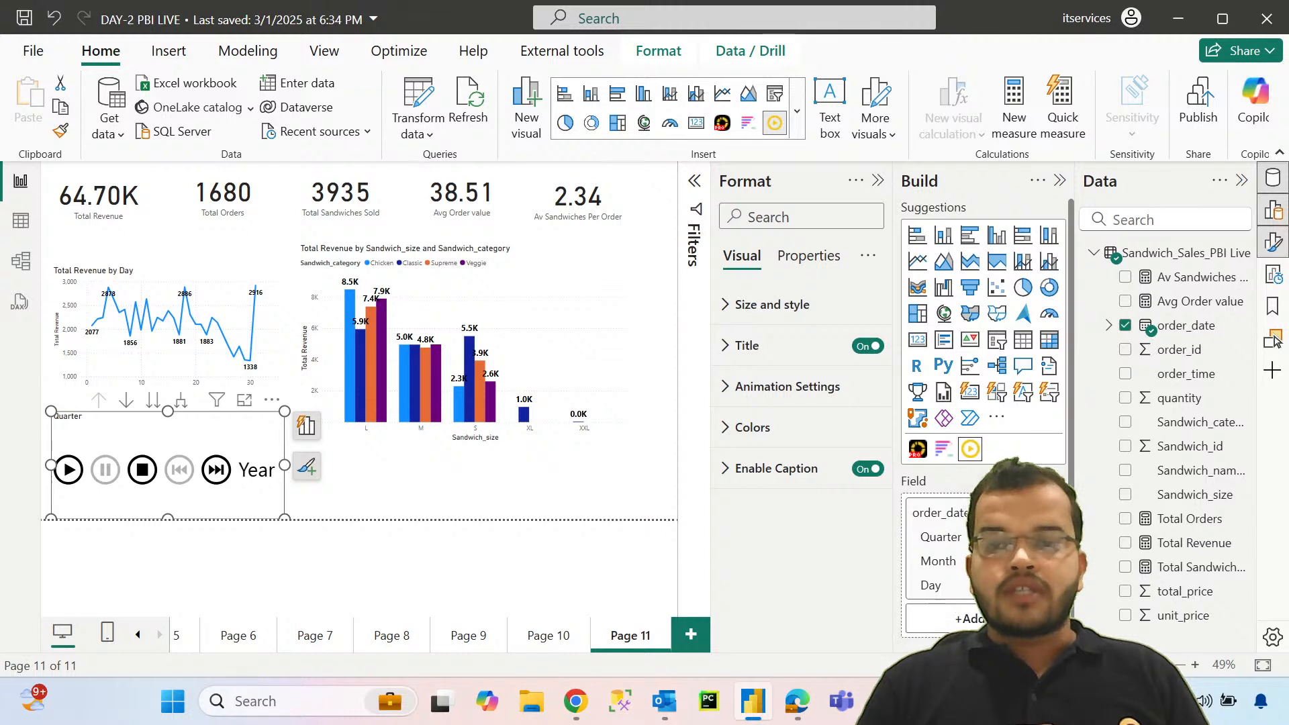
click(1049, 537)
click(1049, 537)
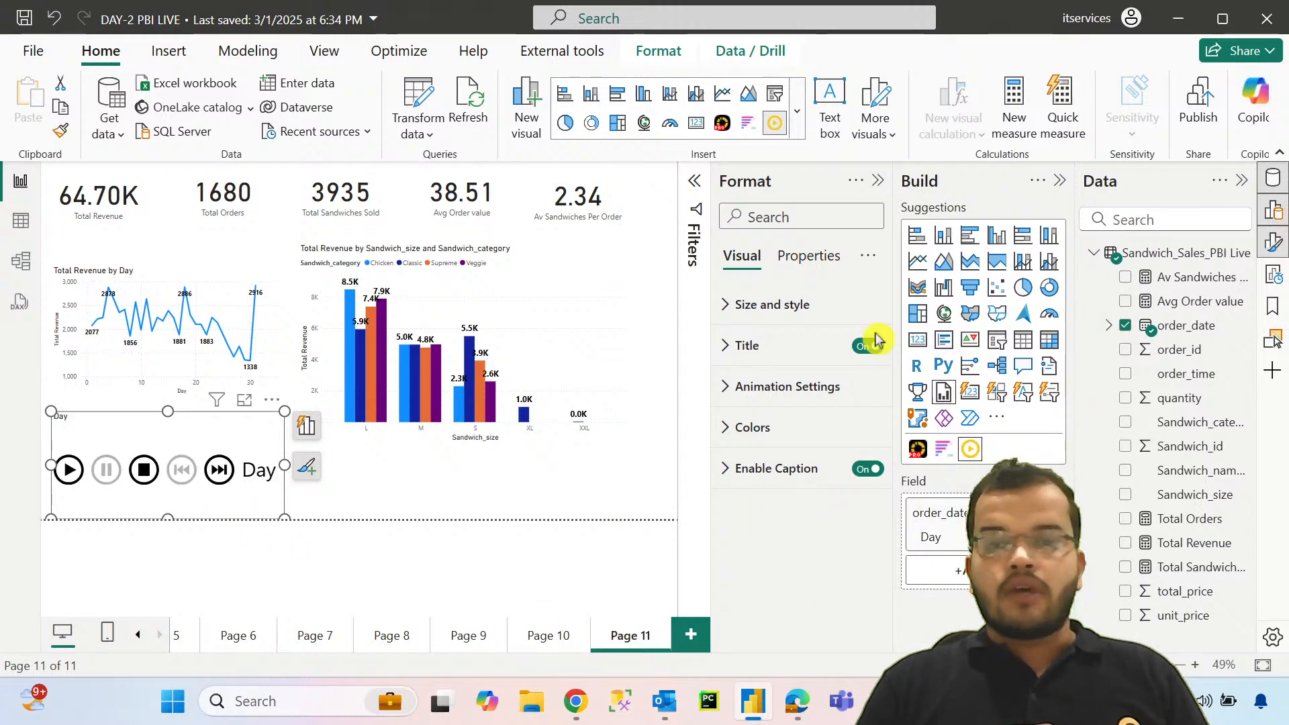
Step: Hide the formatting options to widen the canvas and start the Play Axis animation through the days
click(877, 180)
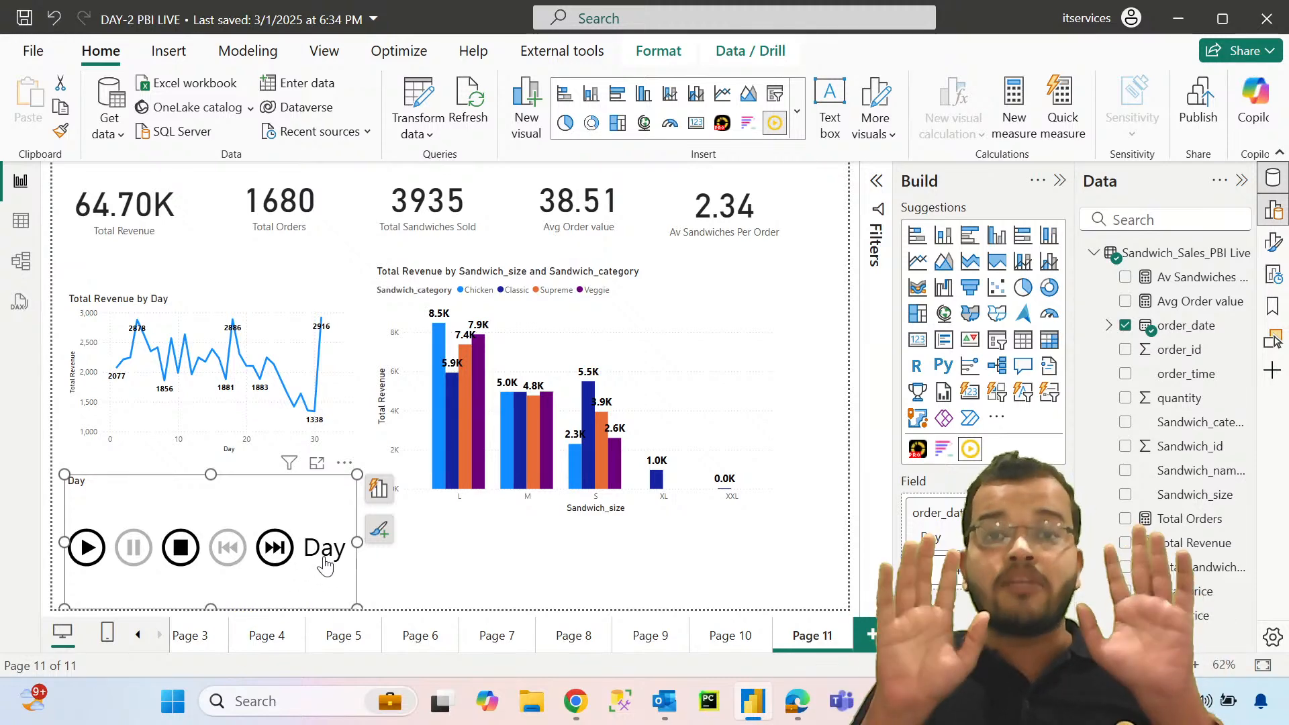
click(402, 583)
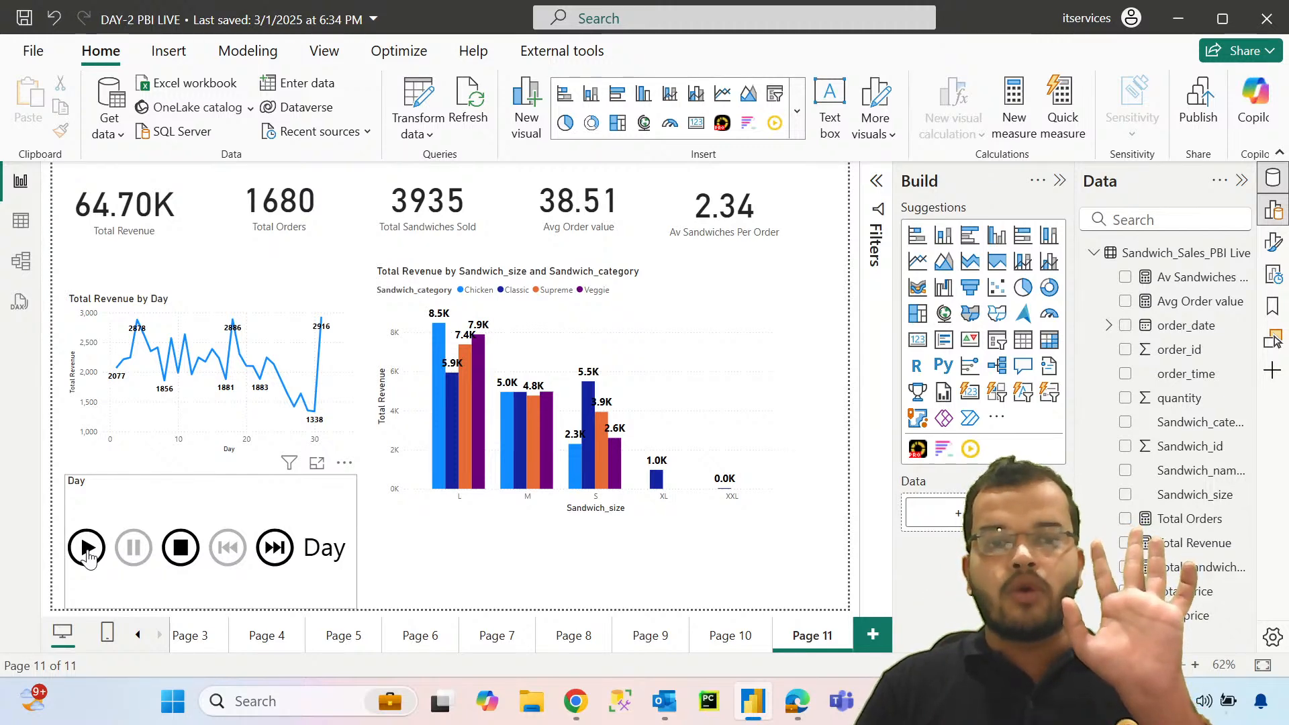
click(87, 549)
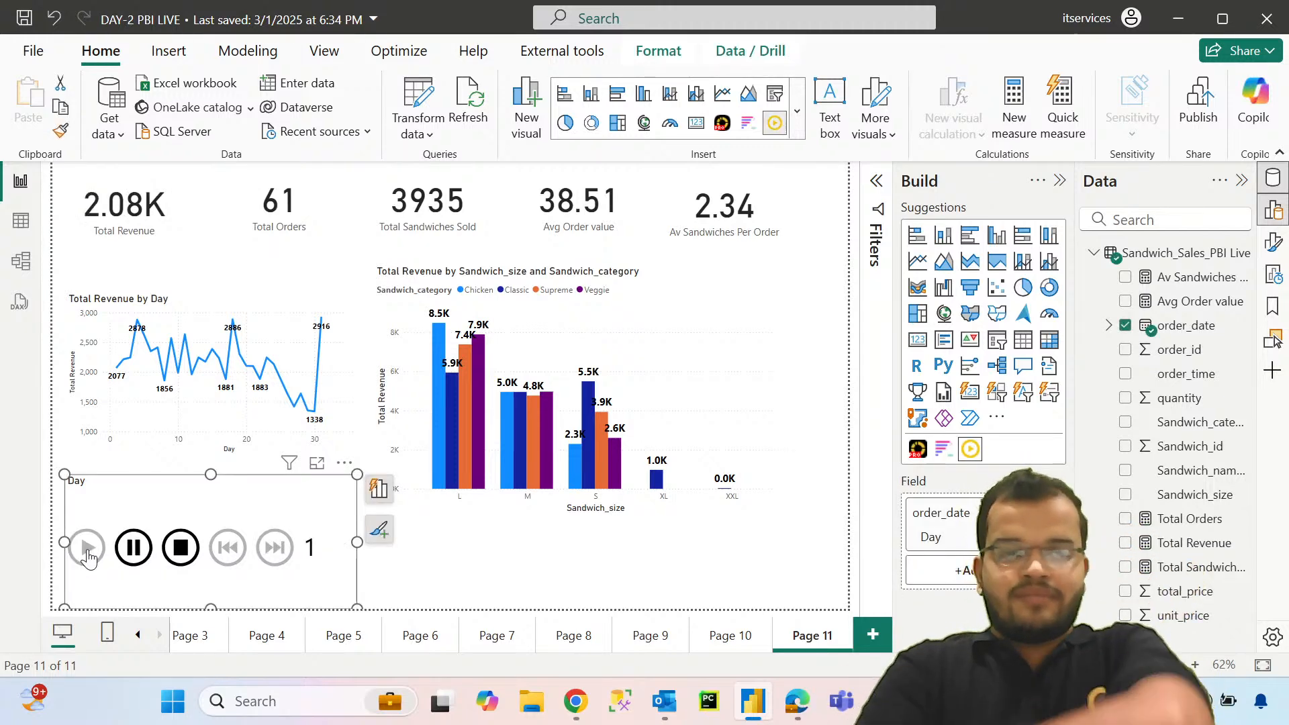
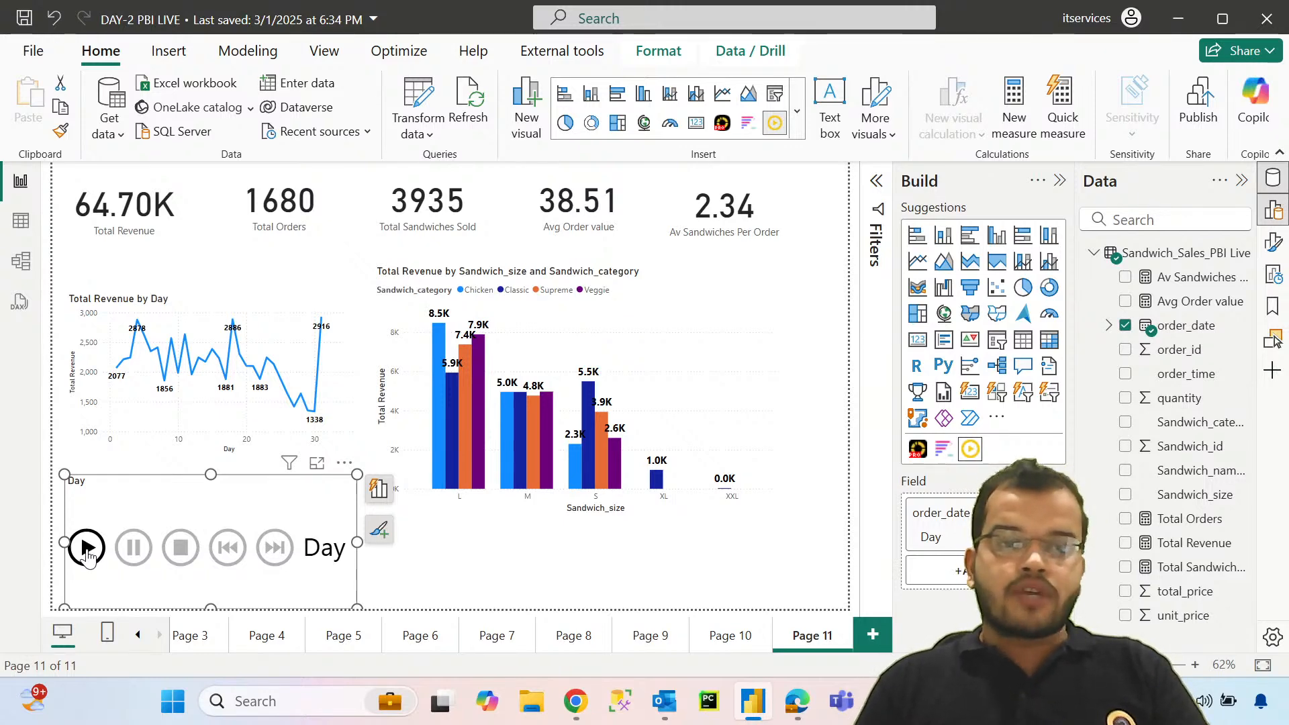
Step: Add unit_price to the secondary y-axis of the Total Revenue by Day line chart and run the Play Axis animation
click(87, 548)
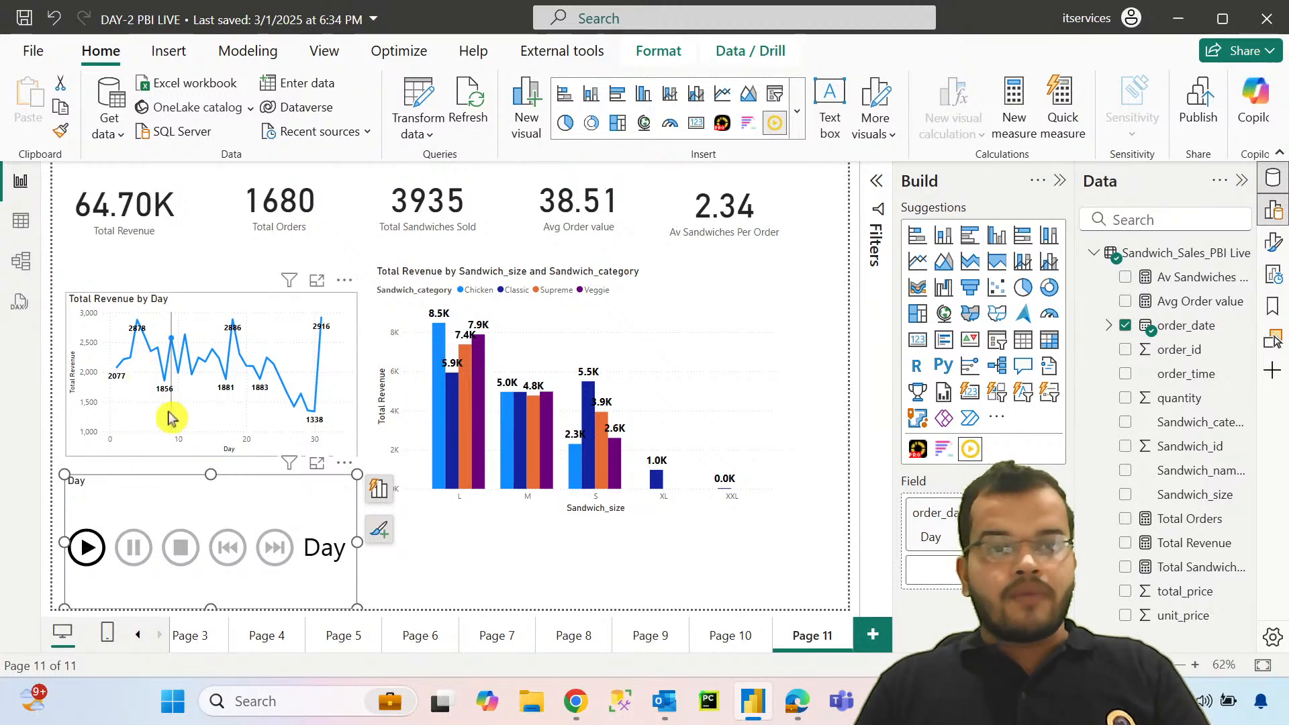
click(150, 439)
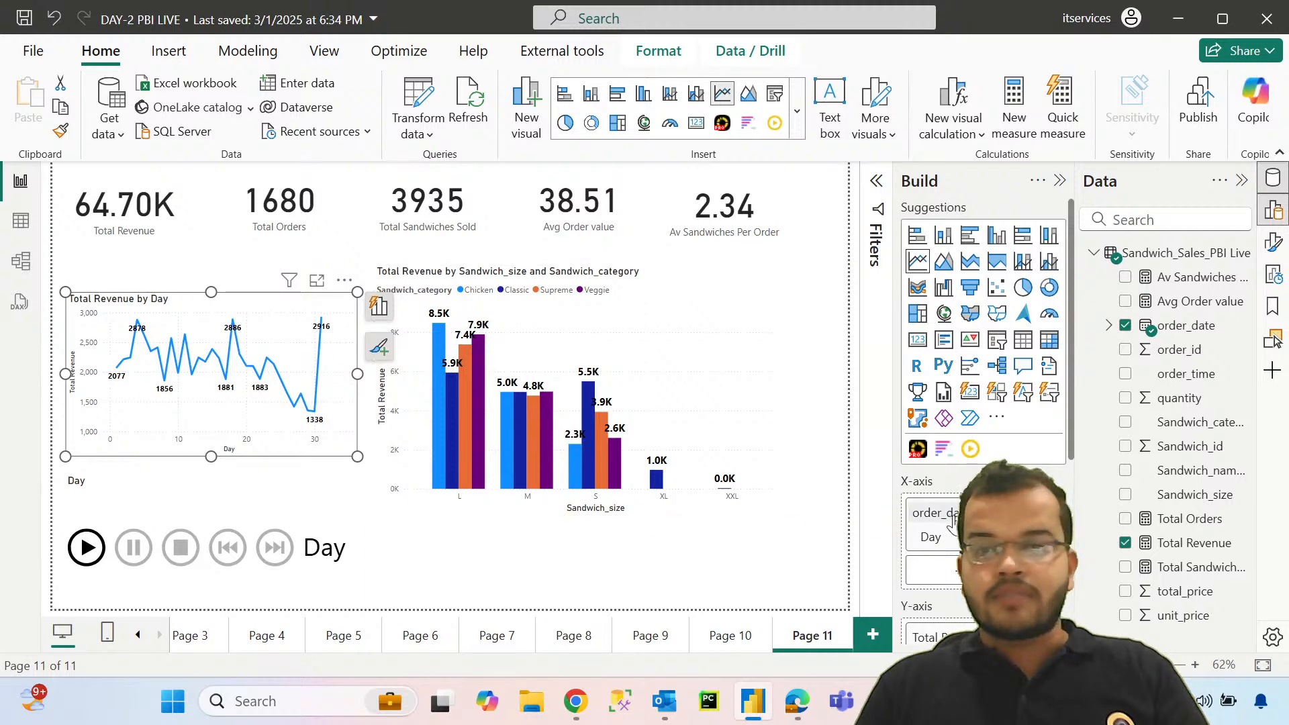
scroll(942, 448, down, 4)
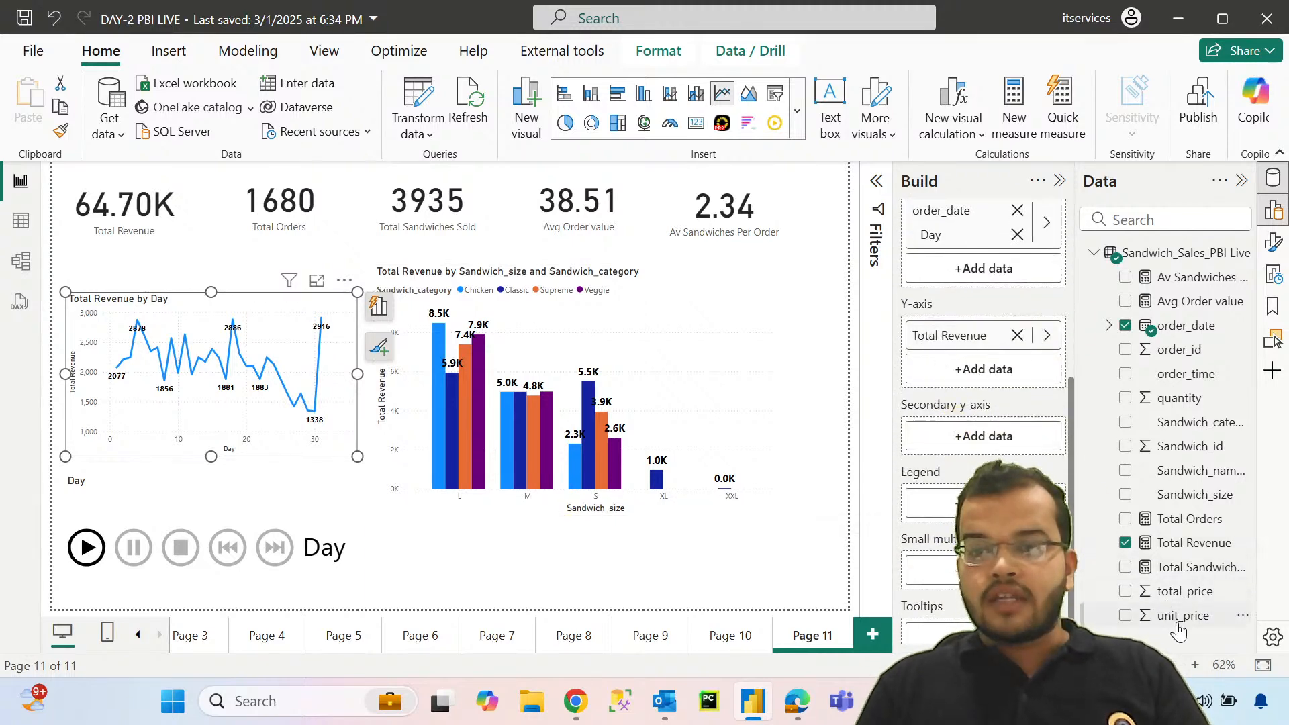
drag(1178, 624, 985, 440)
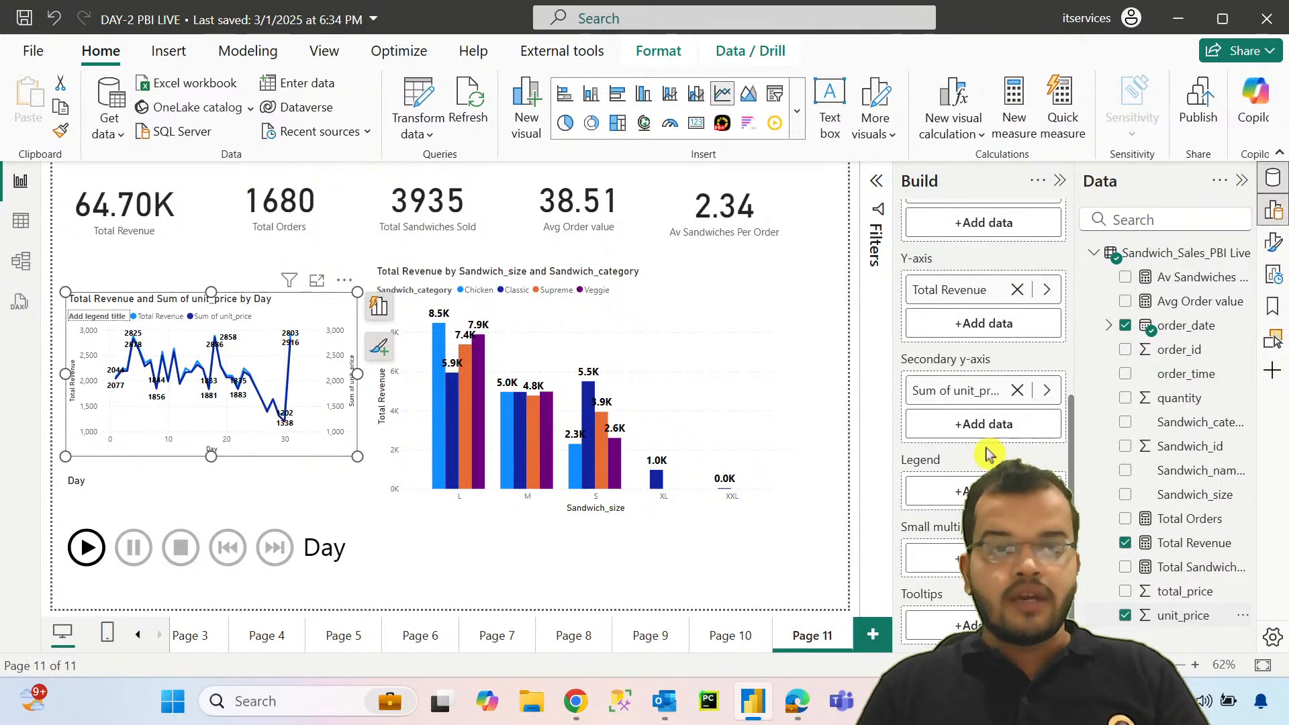
click(57, 571)
click(81, 558)
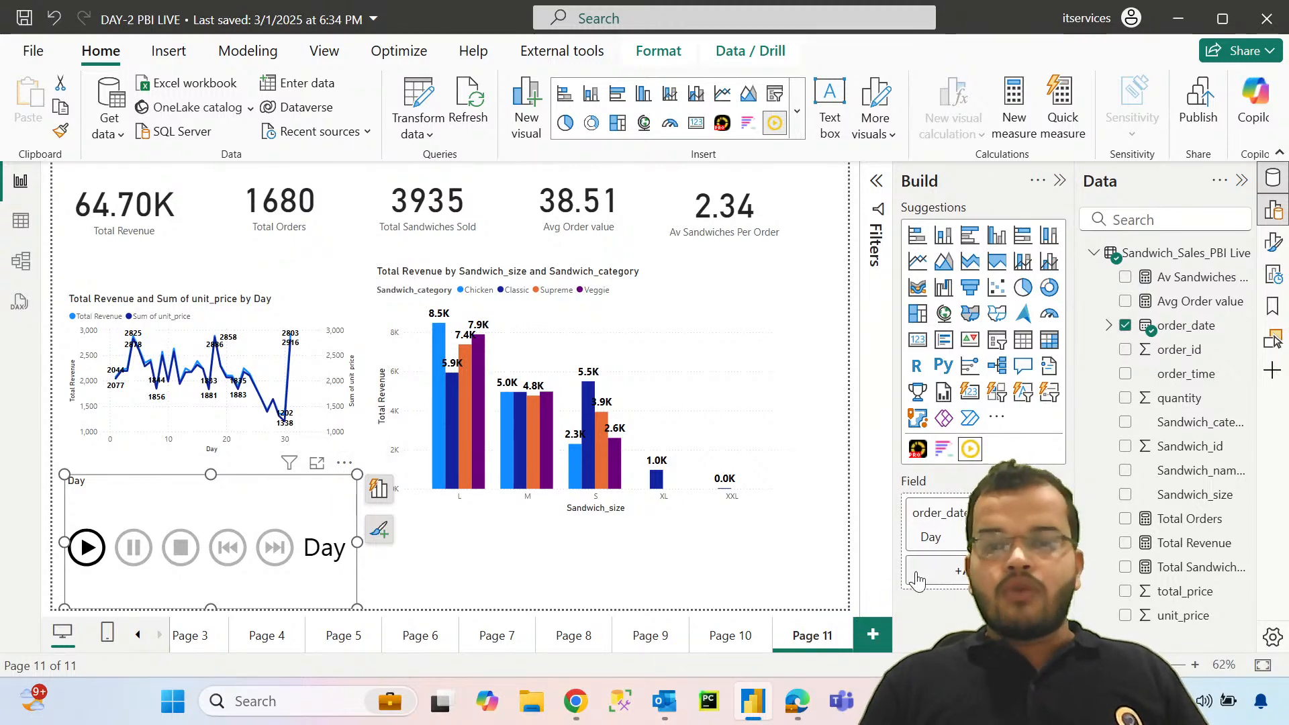
Step: Import the Sunburst by Powerviz visual from the visuals store into the report
click(995, 420)
click(990, 433)
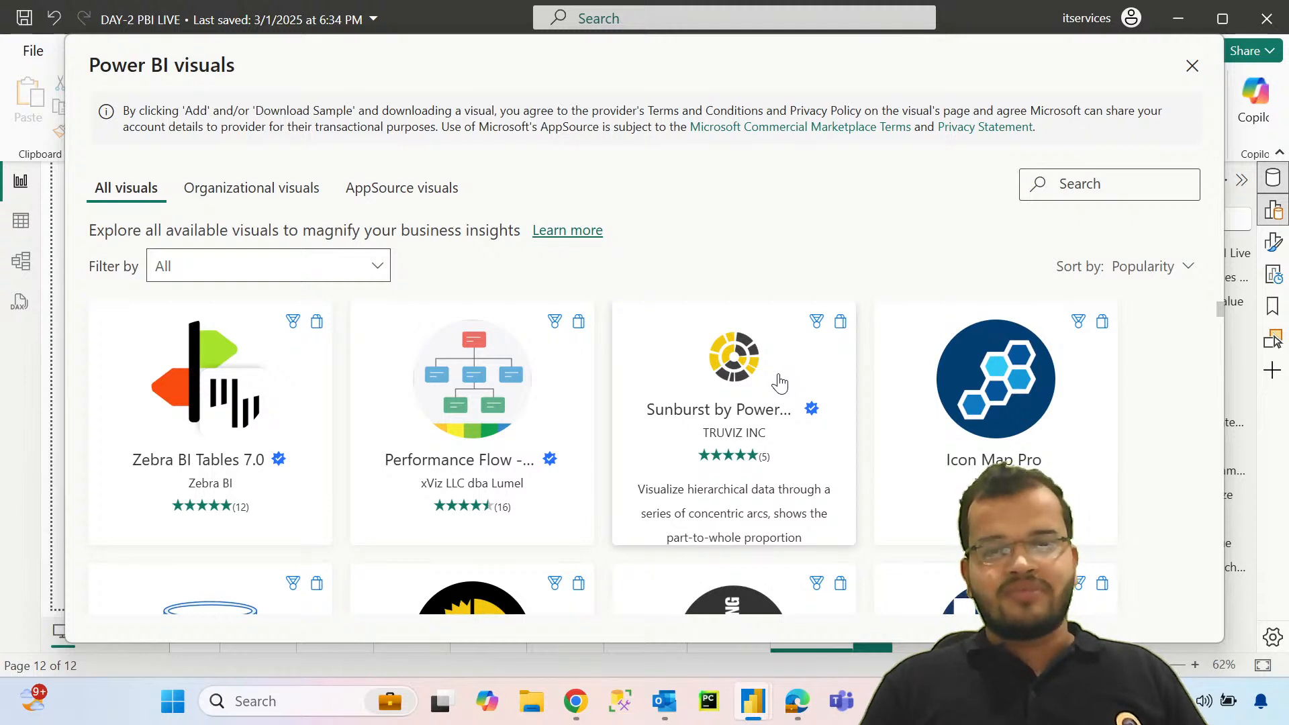
click(778, 383)
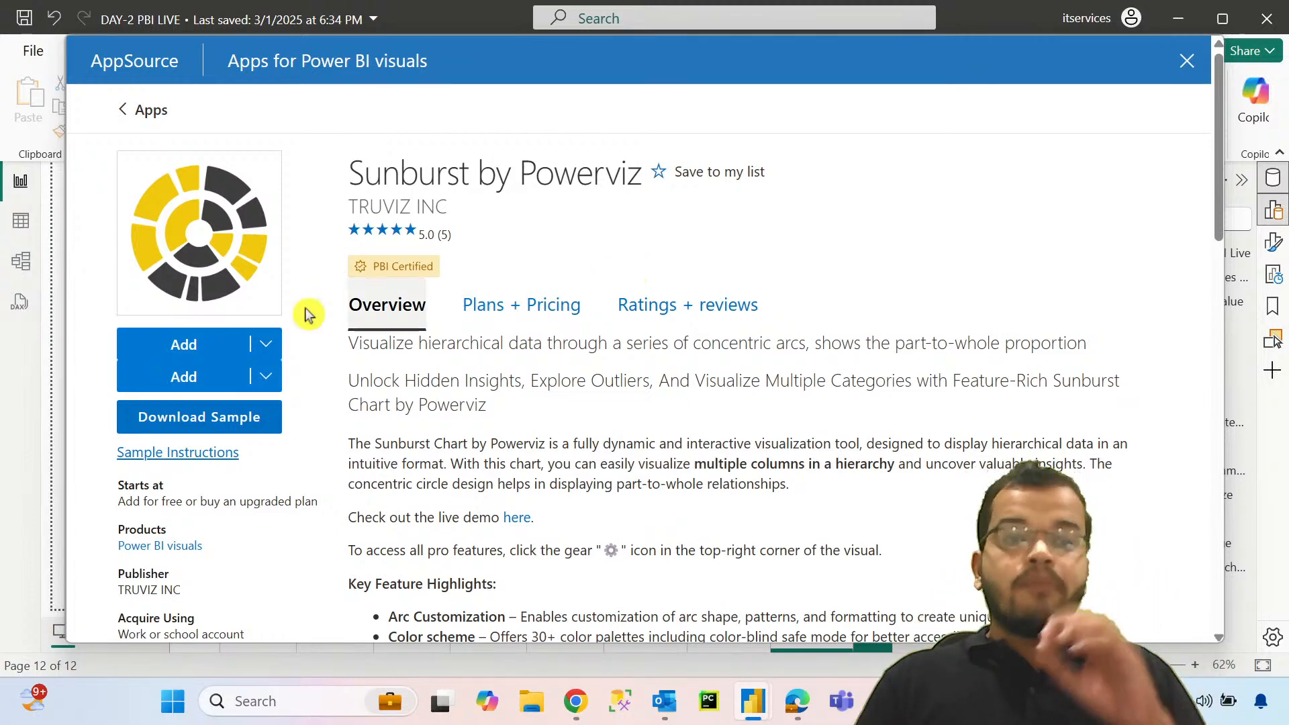
click(209, 347)
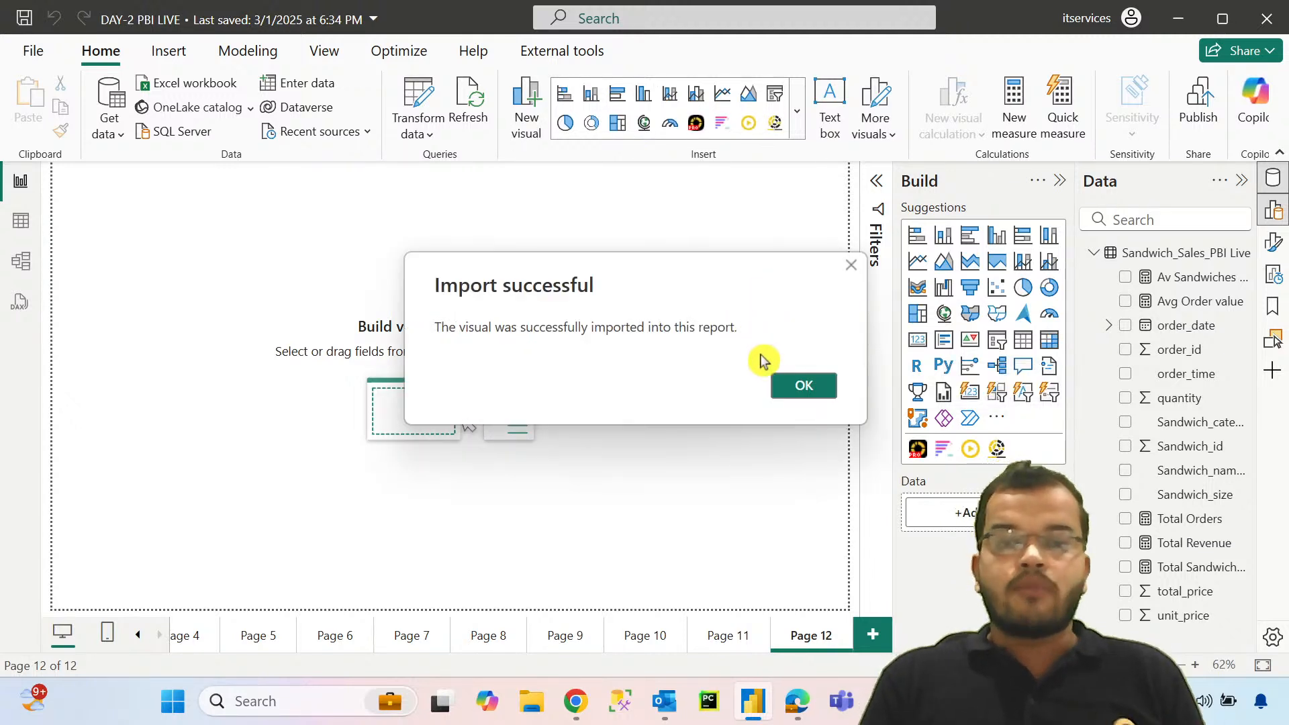
click(806, 385)
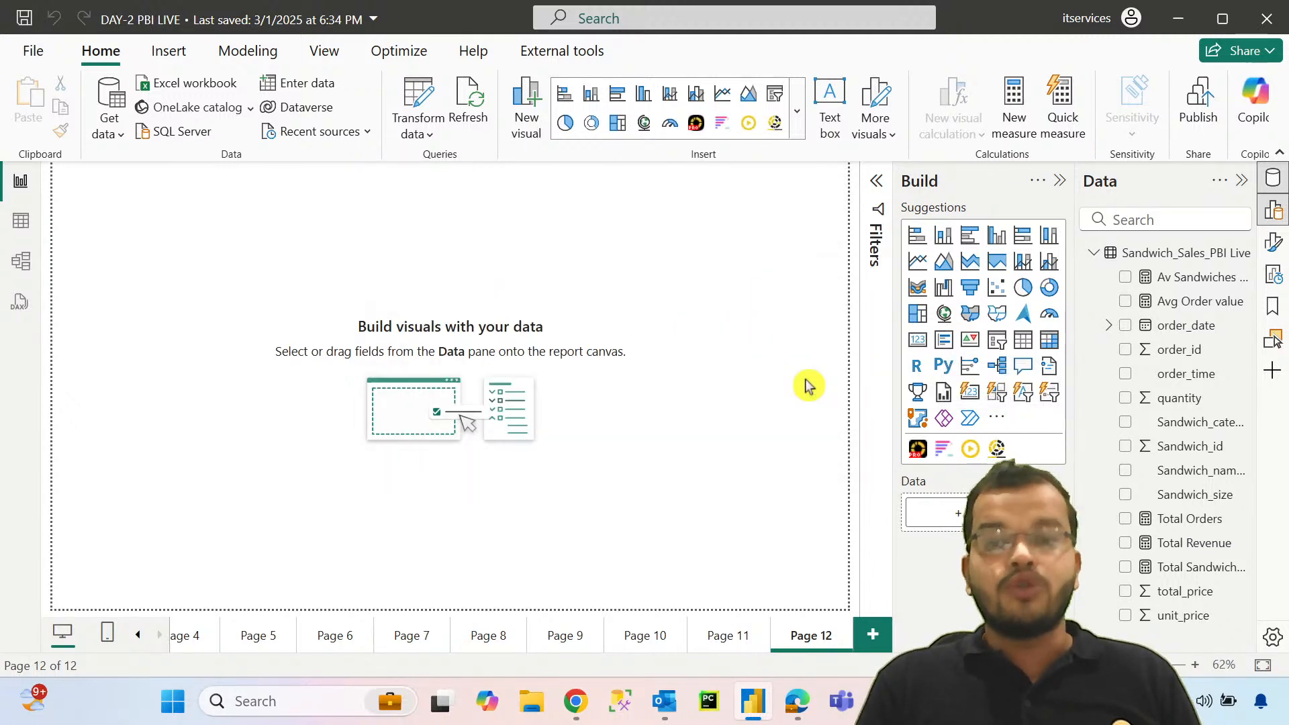
Step: Add a Sunburst visual filling the whole of Page 12, with Sandwich_category as its category and Total Revenue as its measure
click(996, 450)
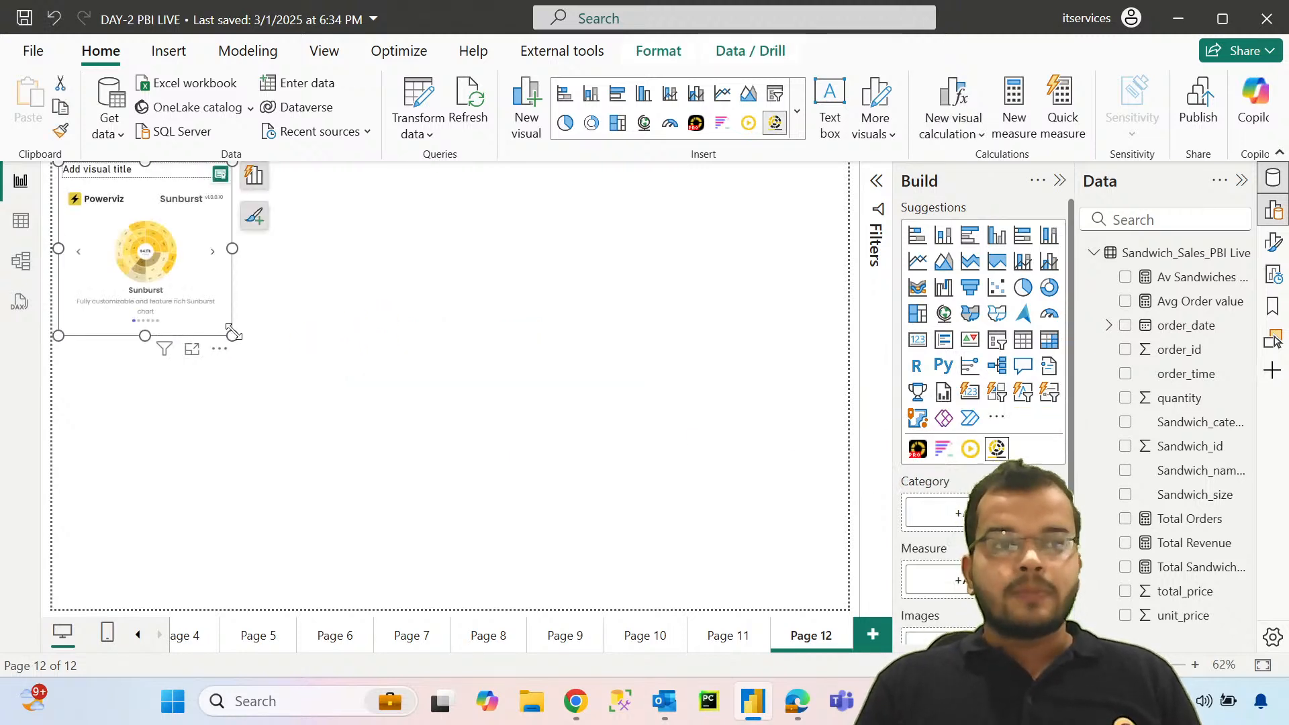
drag(232, 335, 847, 617)
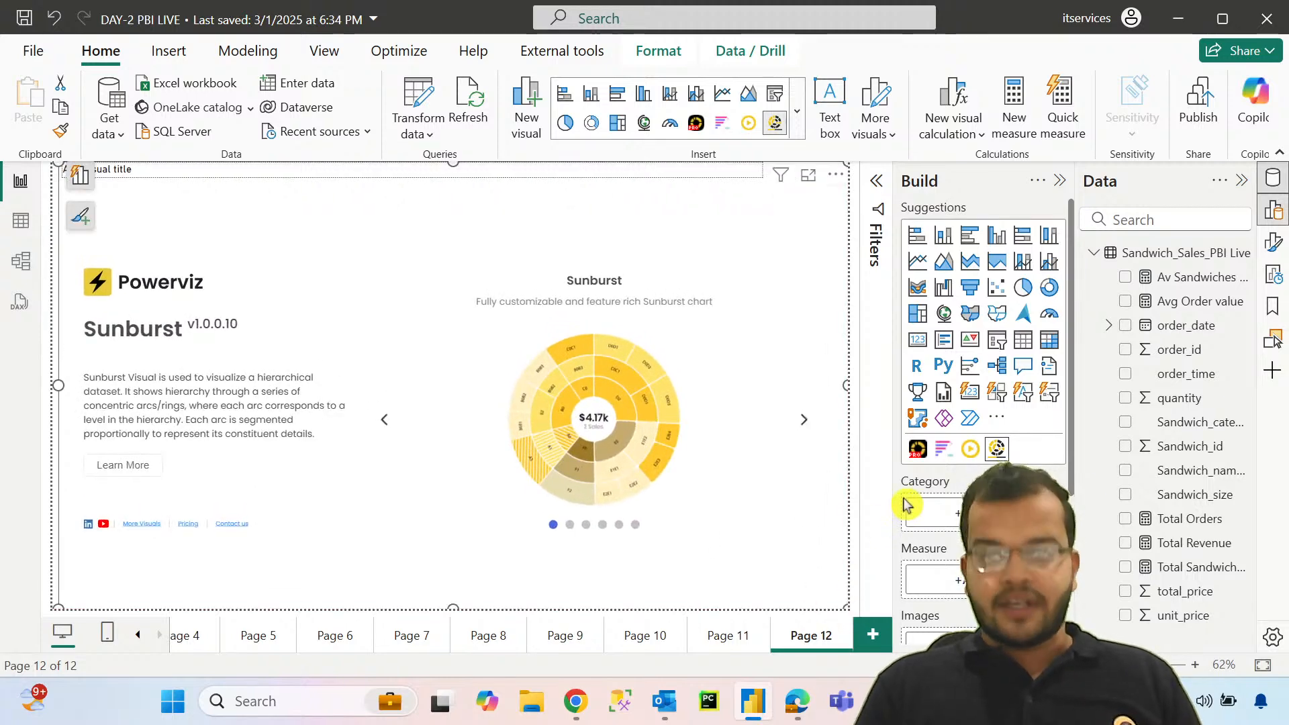
click(1201, 423)
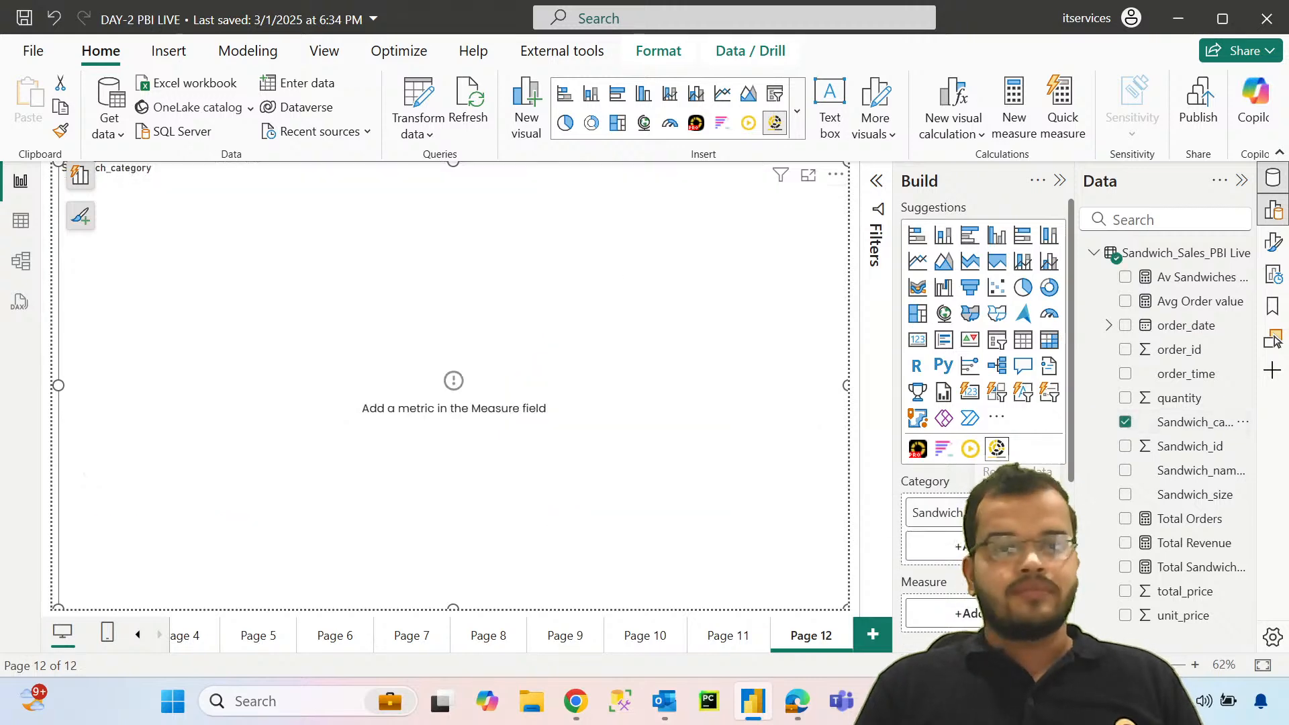
scroll(984, 403, down, 3)
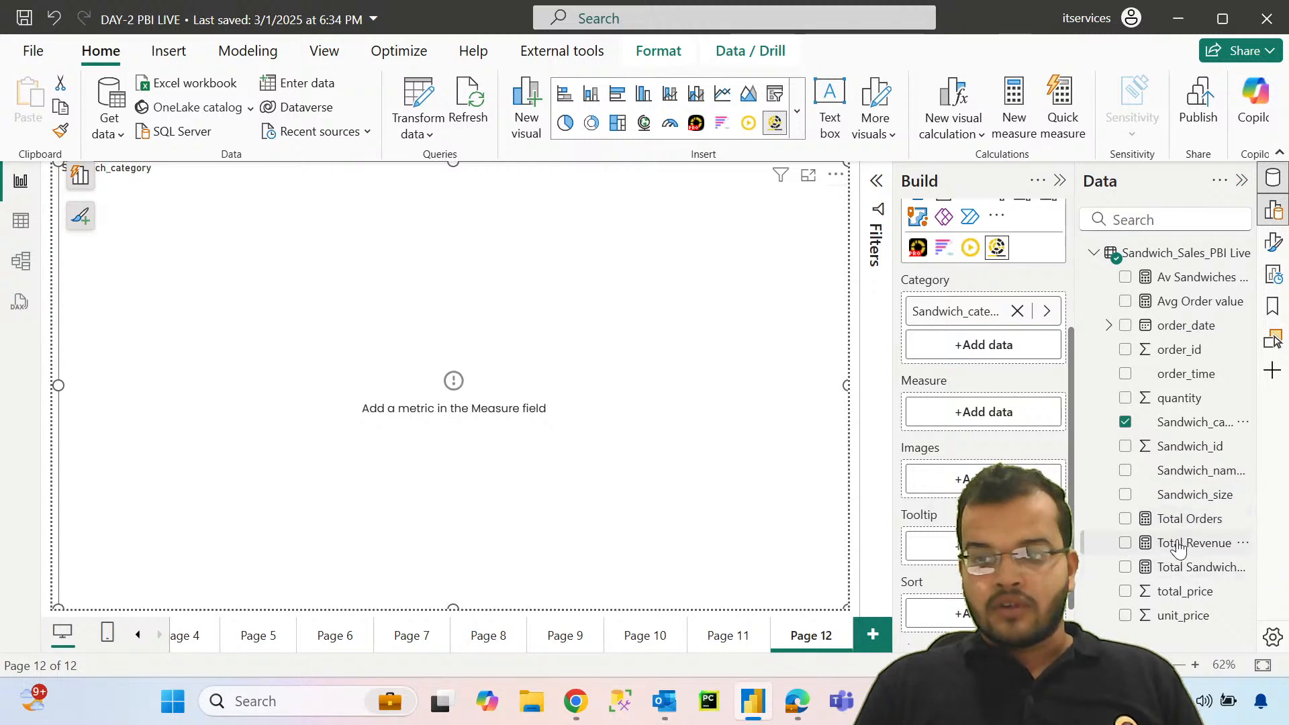
drag(1179, 547, 981, 417)
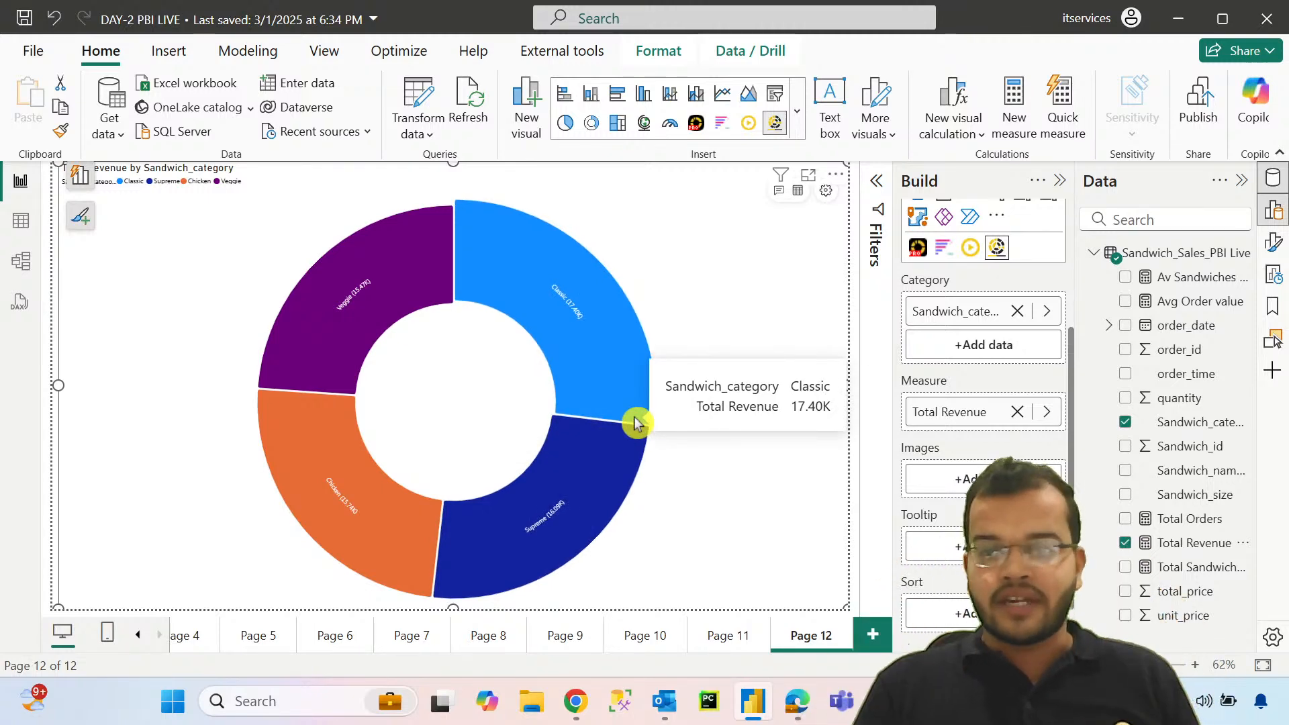
Step: Add Sandwich_size as the sunburst's second category level, trying Sandwich_name_id as a third level and removing it again
drag(1185, 494, 974, 352)
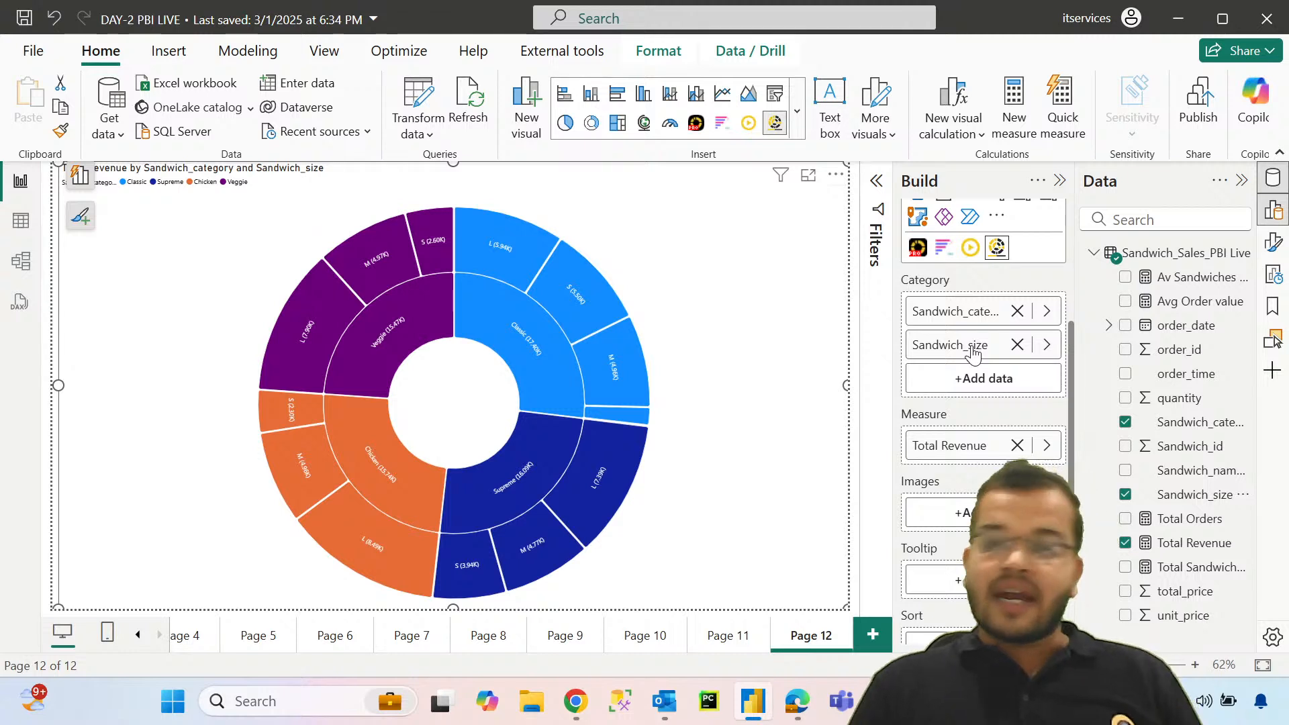
drag(1193, 472, 991, 377)
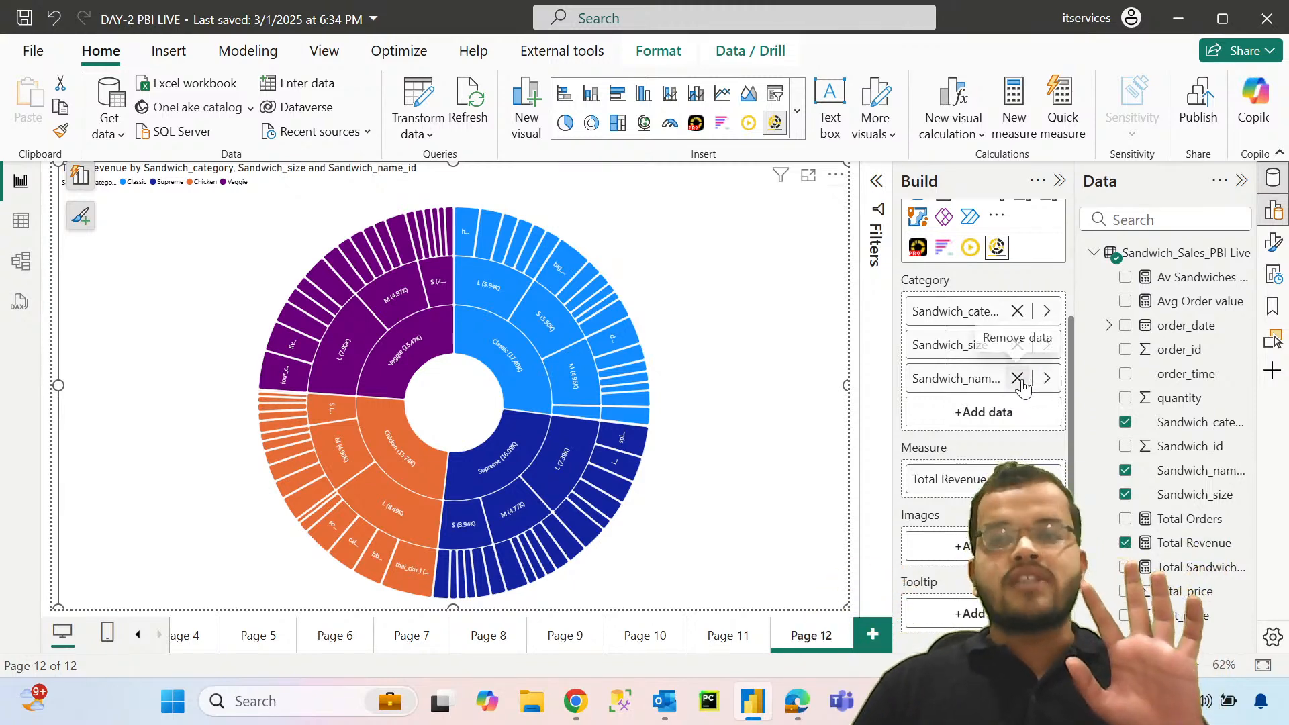
click(1016, 377)
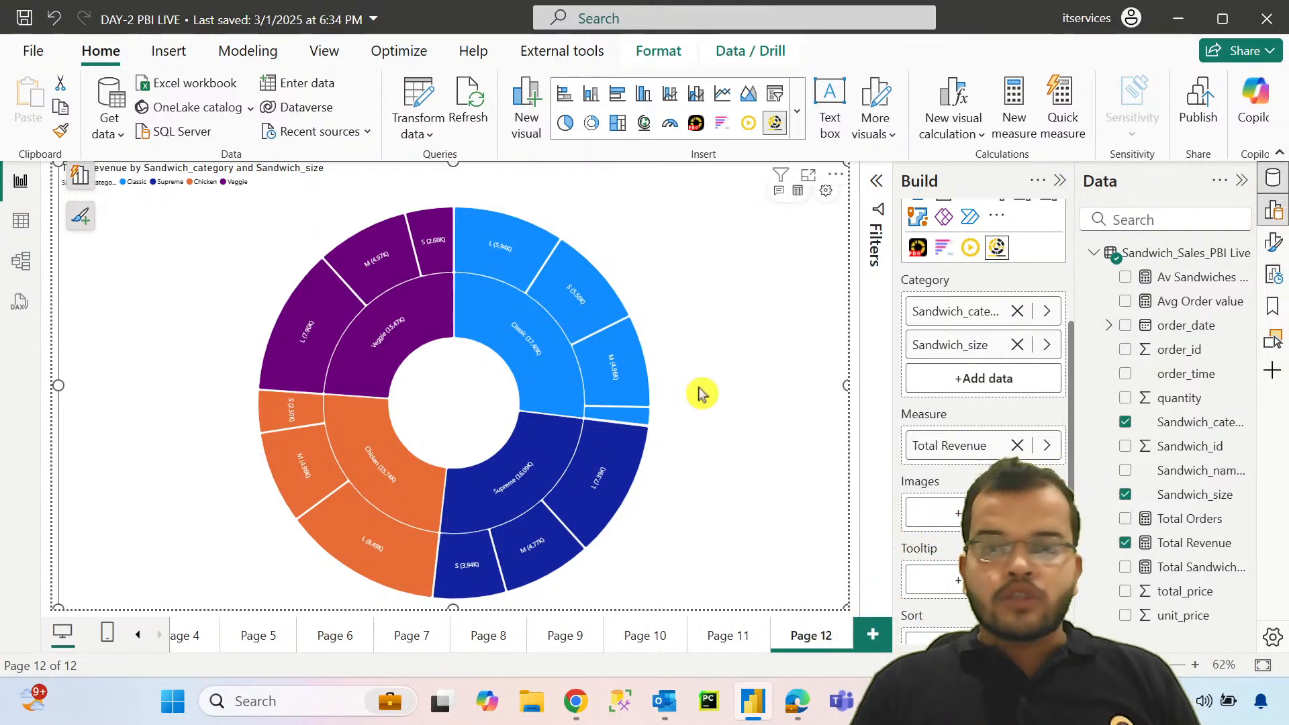
Step: Examine revenue by size in the sunburst by drilling into the Veggie M and Classic segments and returning to the full chart
mouse_move(514, 254)
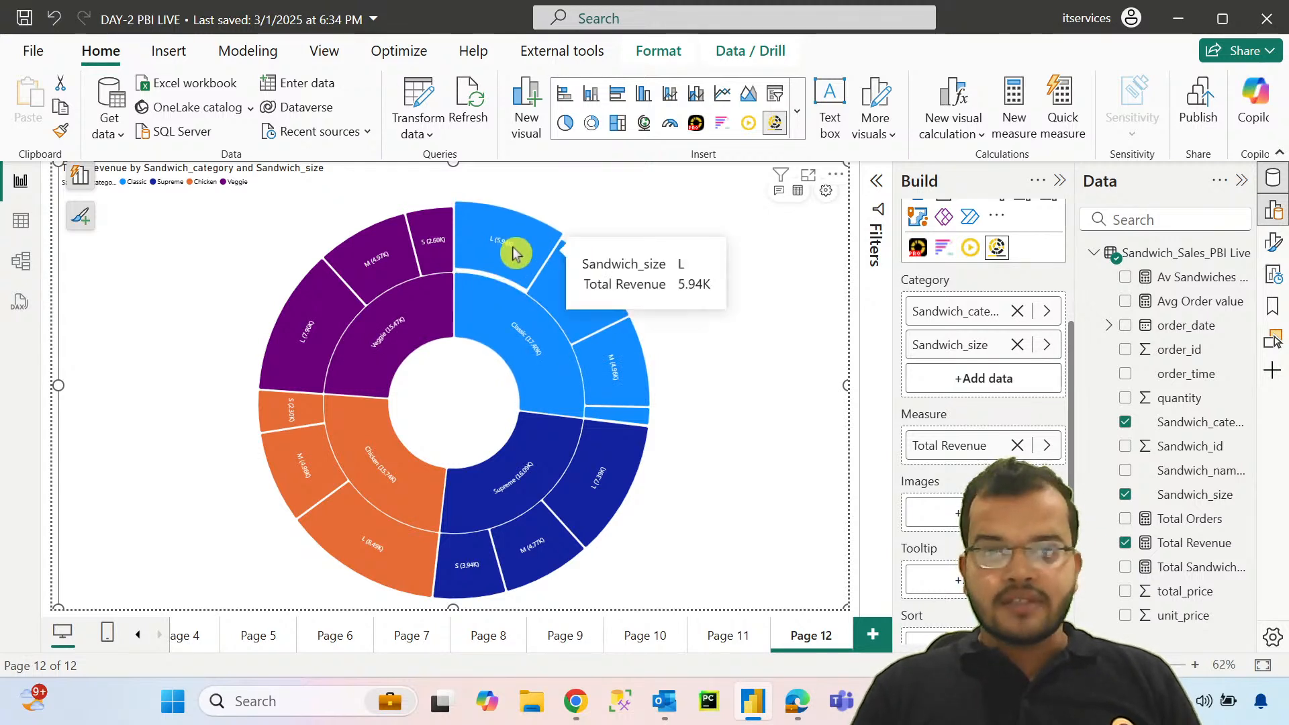
mouse_move(507, 302)
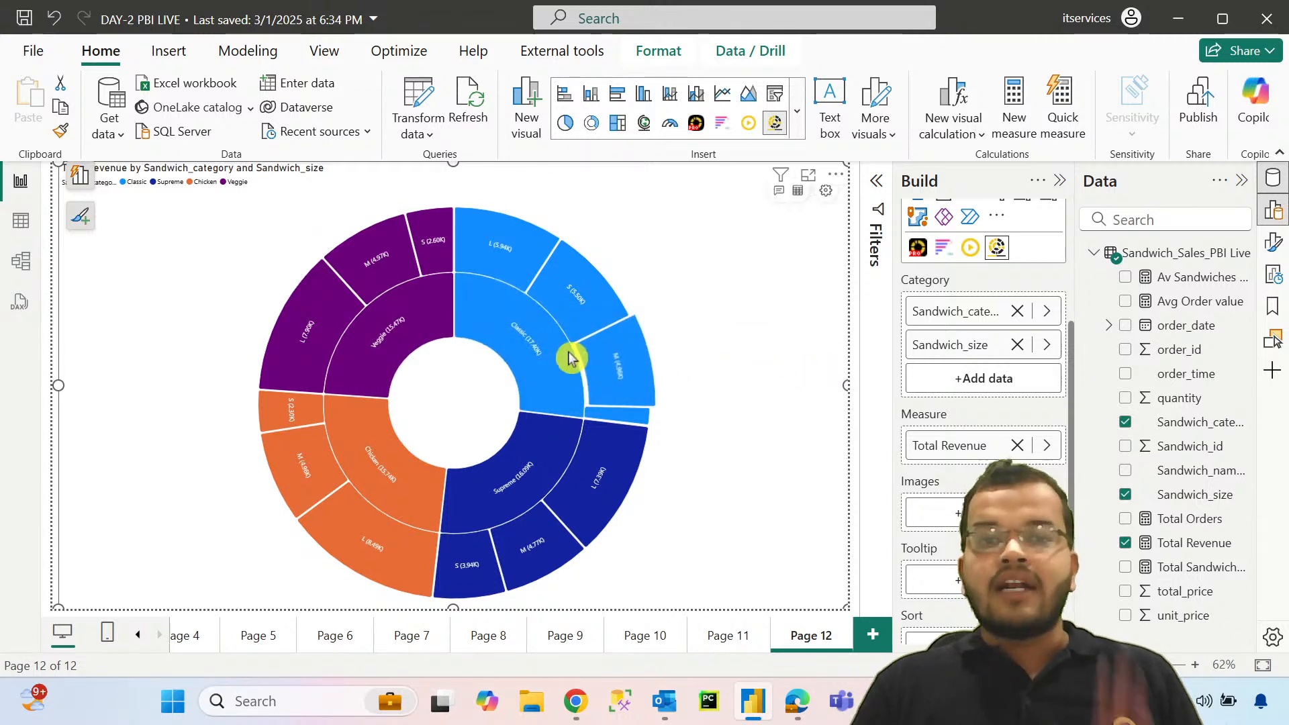
mouse_move(628, 413)
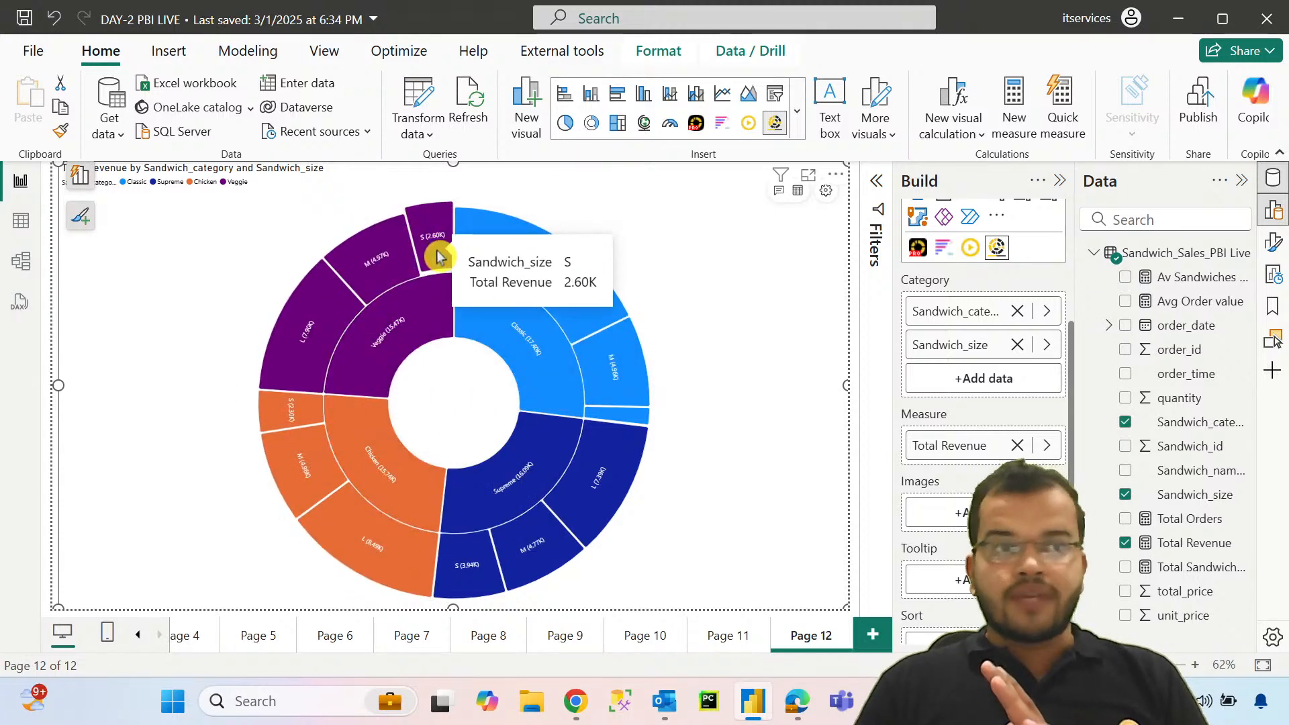
click(375, 279)
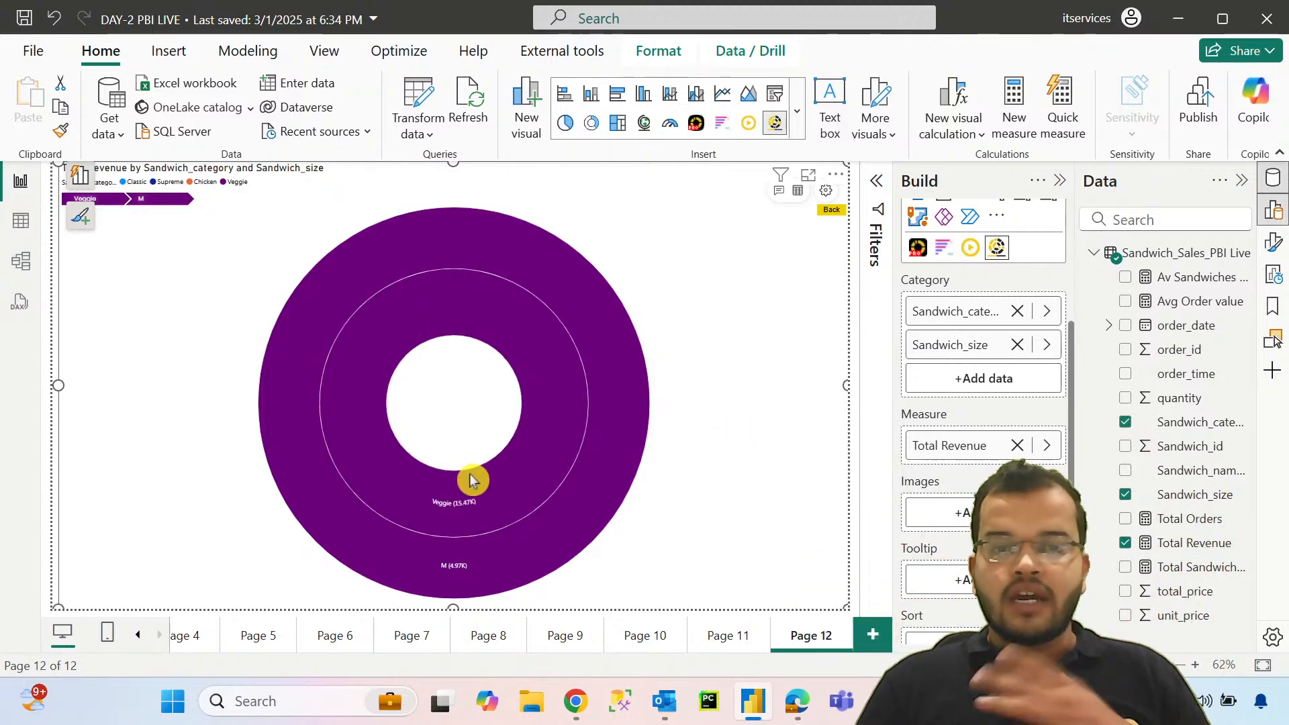
mouse_move(475, 571)
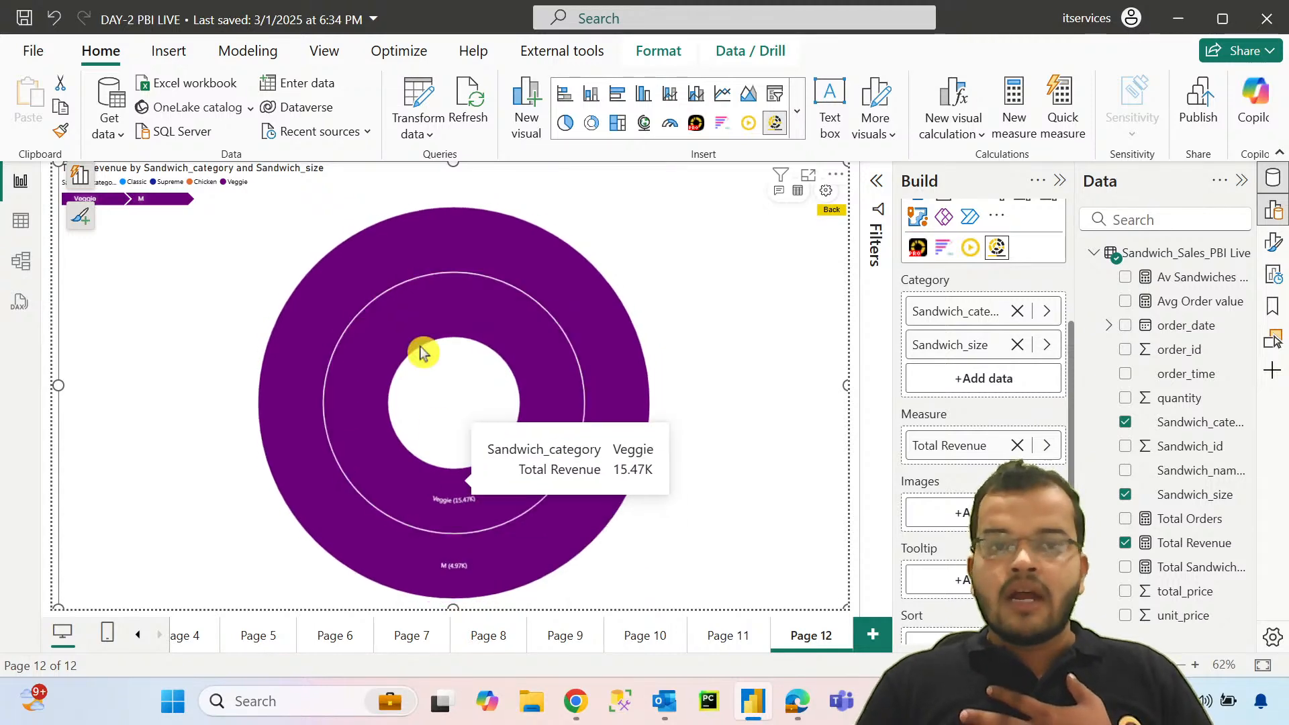
click(439, 406)
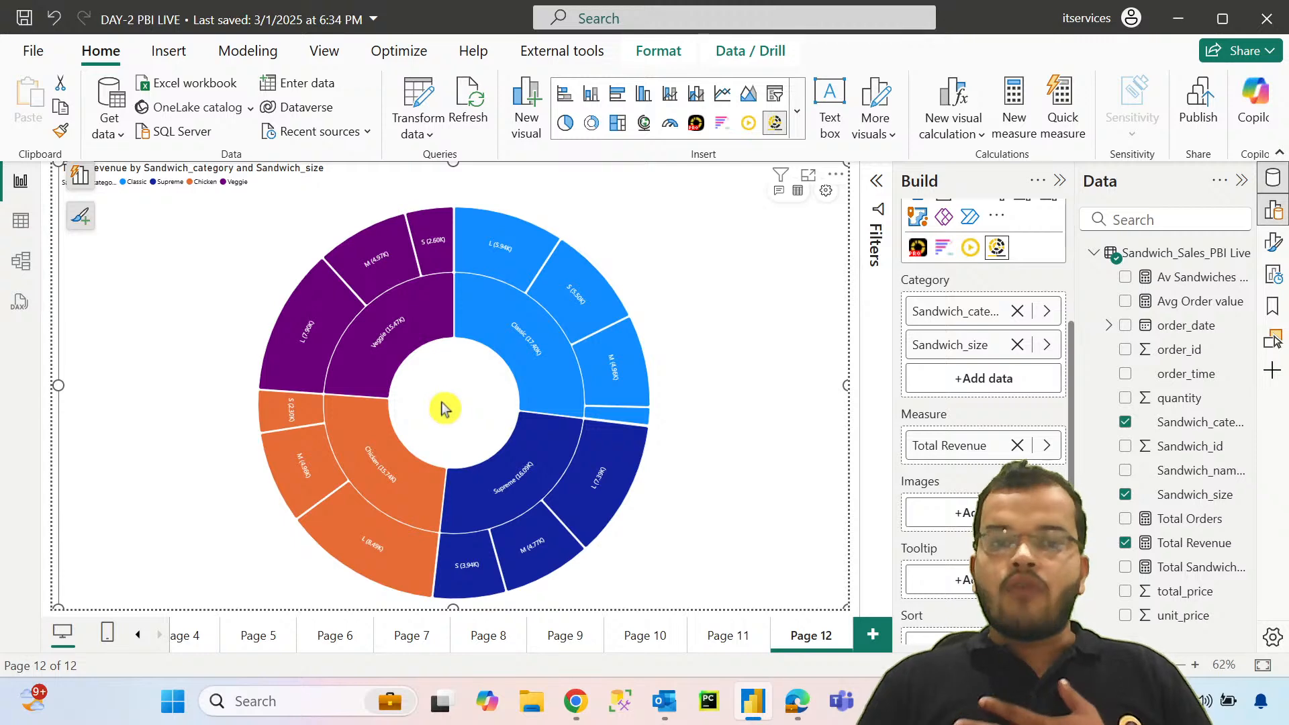
mouse_move(521, 350)
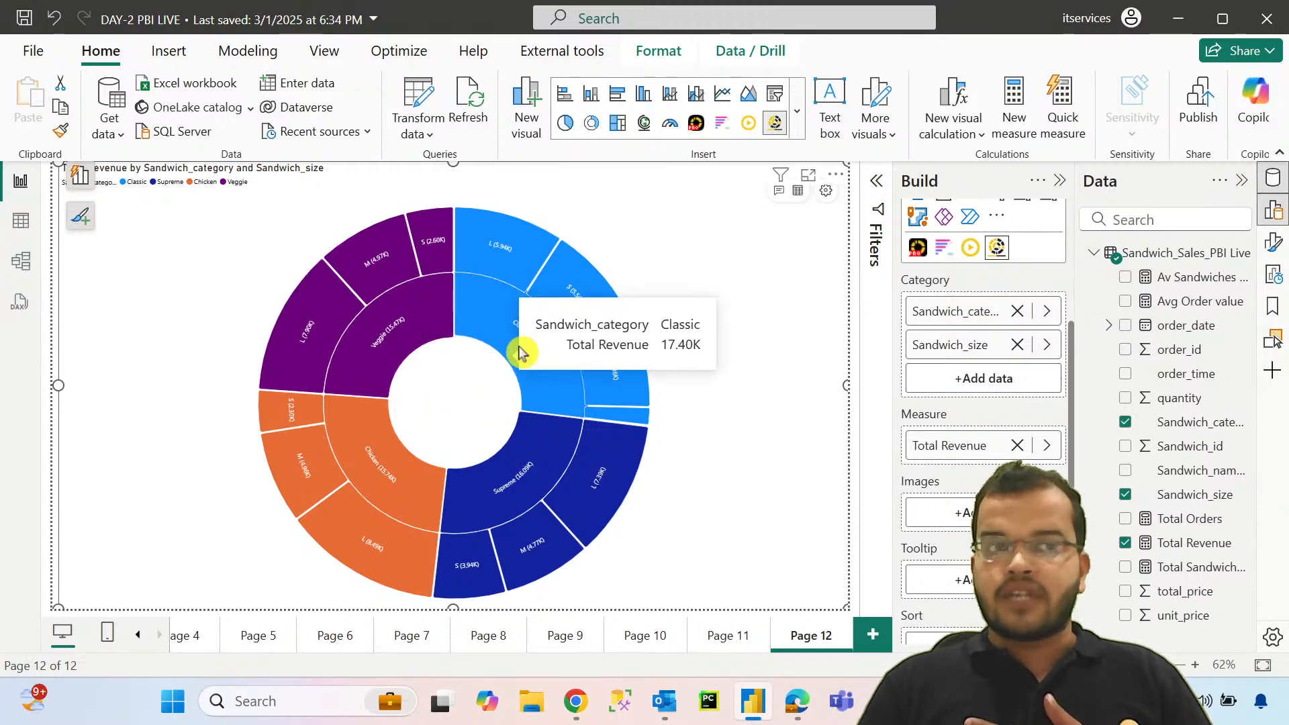
click(520, 351)
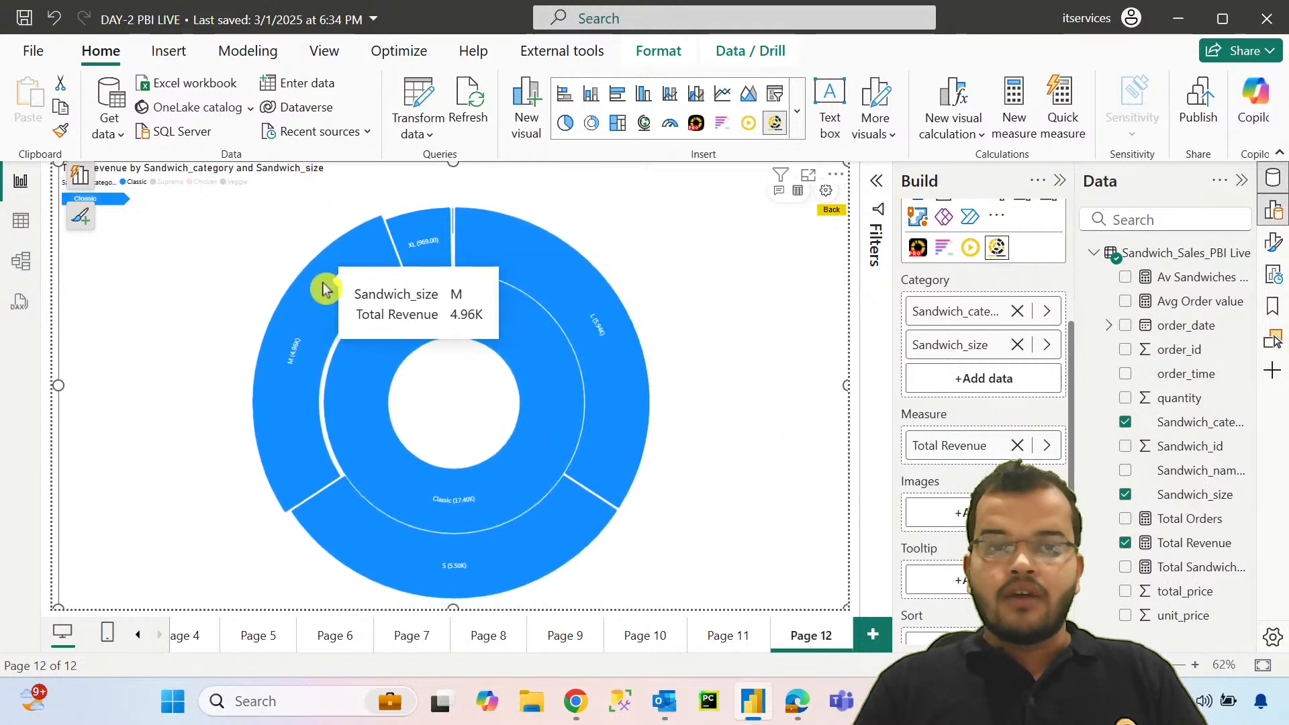
click(455, 232)
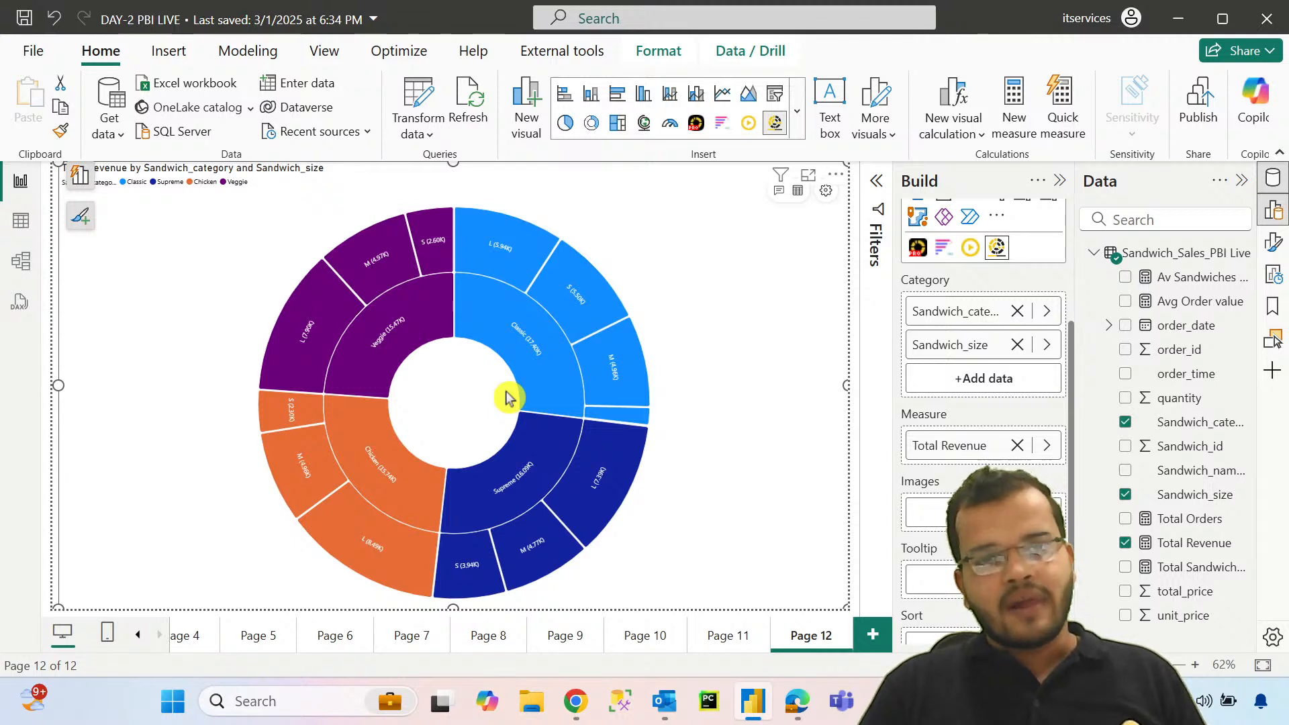
Step: Add a new report page and search the visuals store for "text slicer"
click(874, 639)
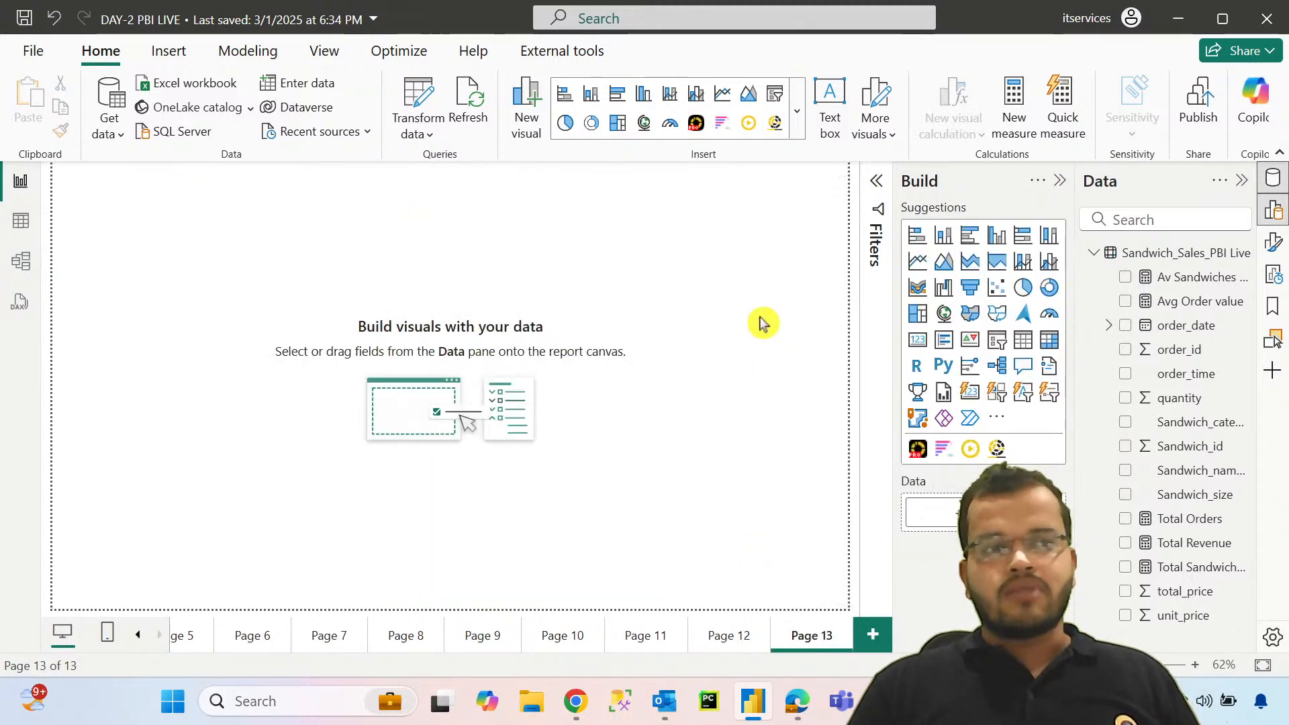
click(997, 418)
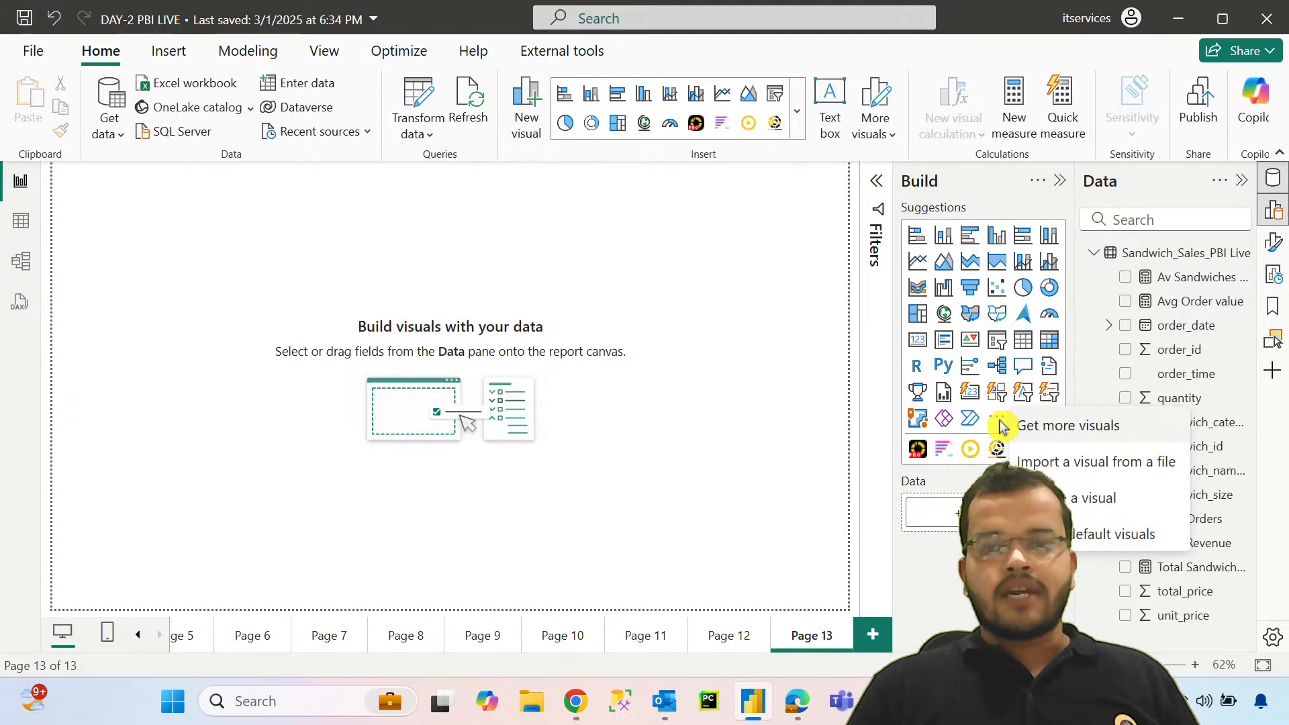
click(1058, 424)
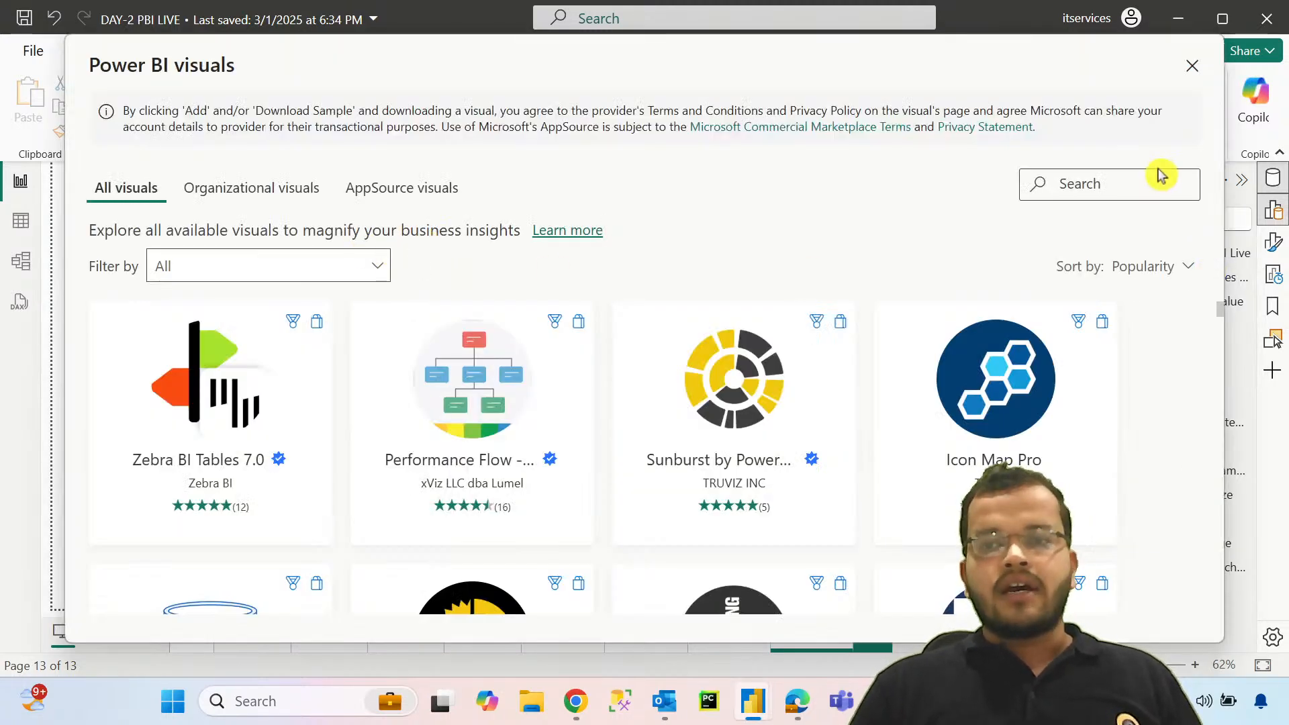
click(1155, 185)
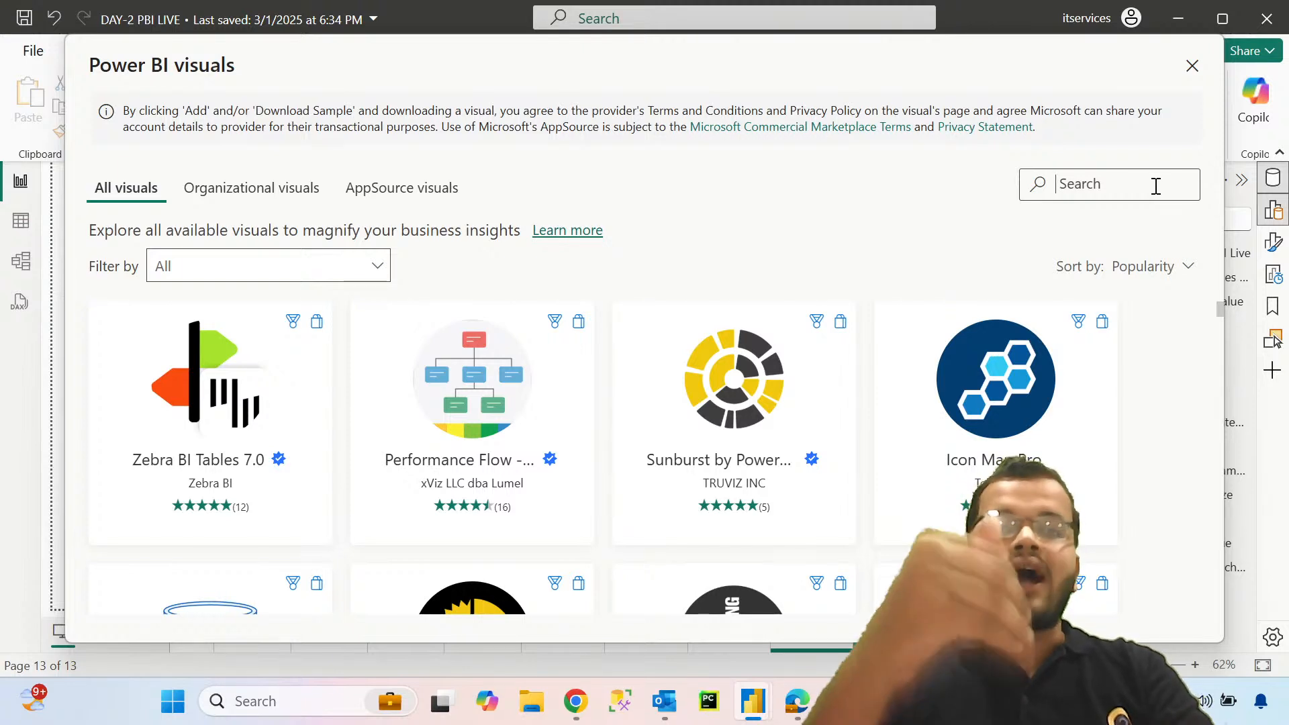
text(text )
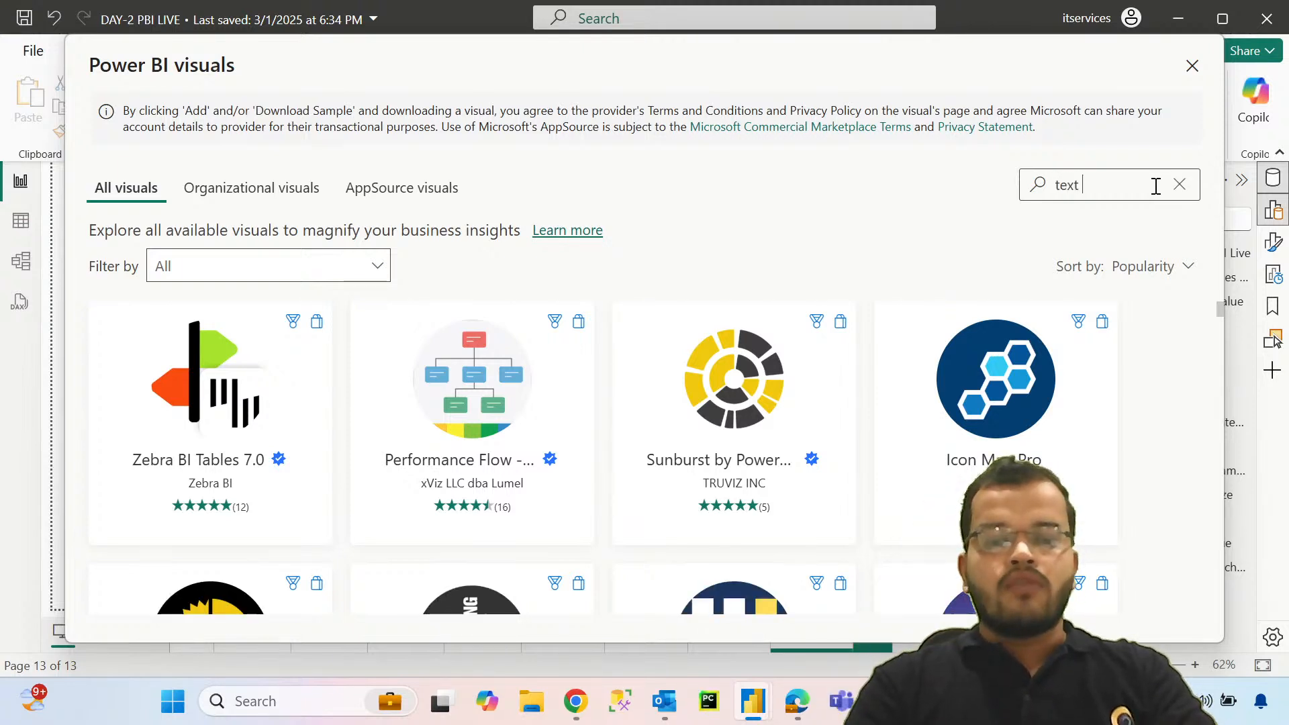
text(slicer)
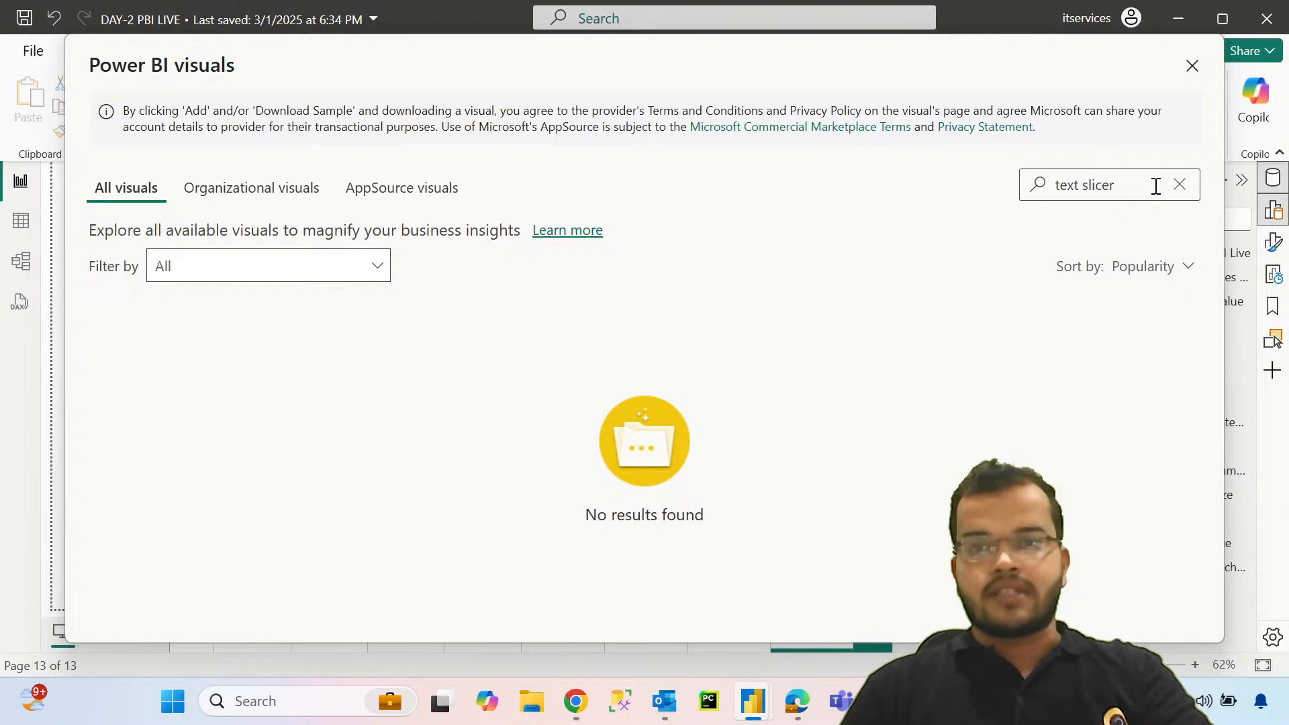
Step: Search the visuals store for "text" and "text slic", look through the matches and clear the search
key(BackSpace)
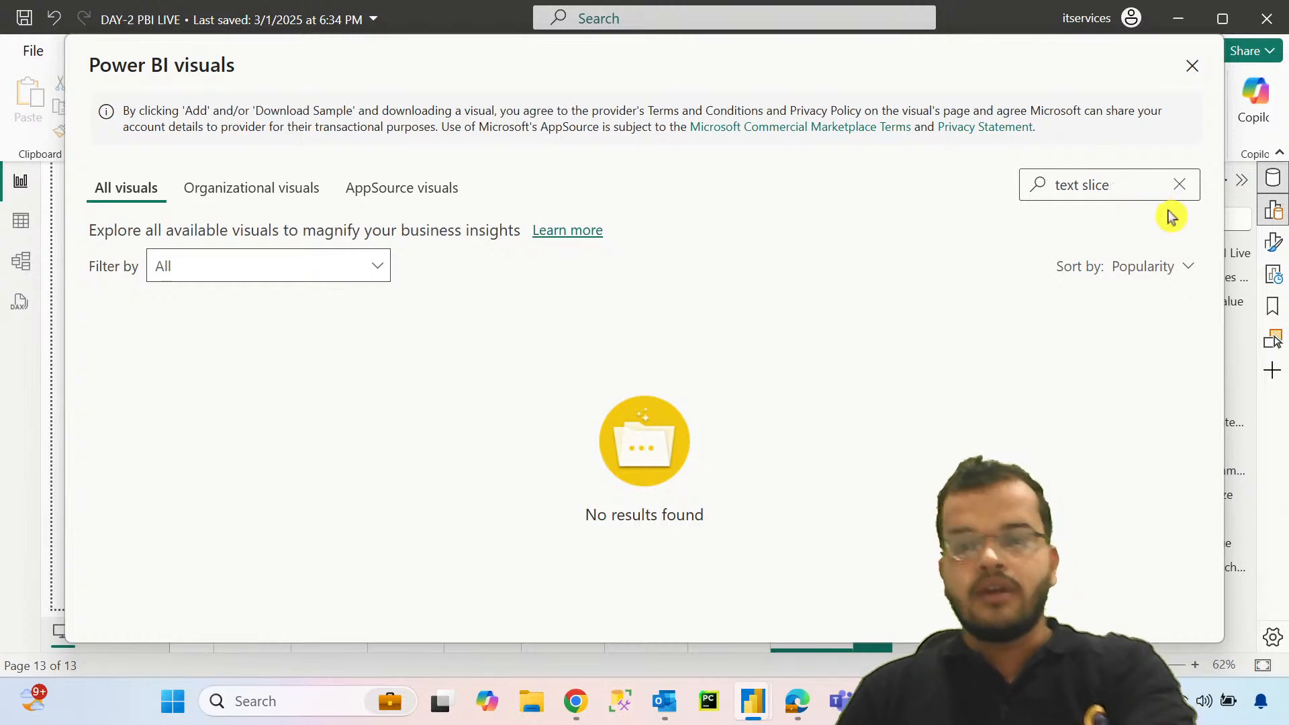
key(BackSpace)
key(BackSpace)
key(BackSpace)
key(BackSpace)
key(BackSpace)
key(BackSpace)
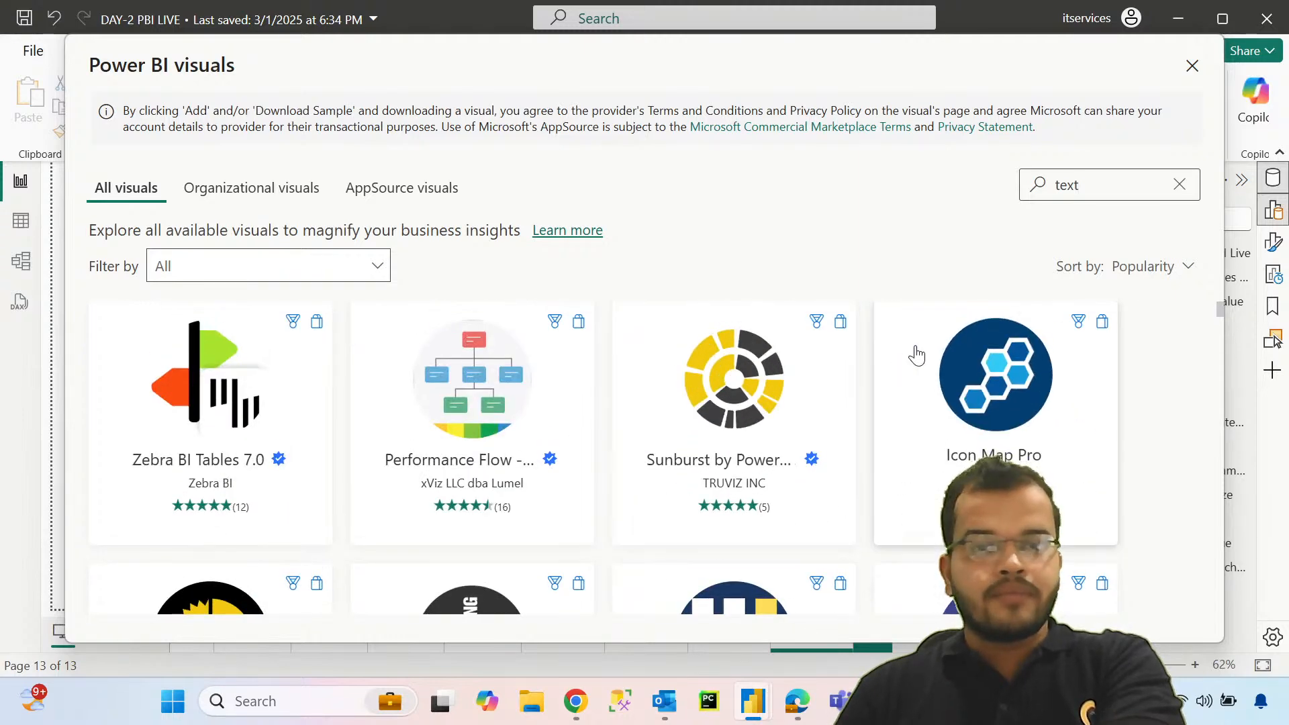
scroll(886, 325, down, 3)
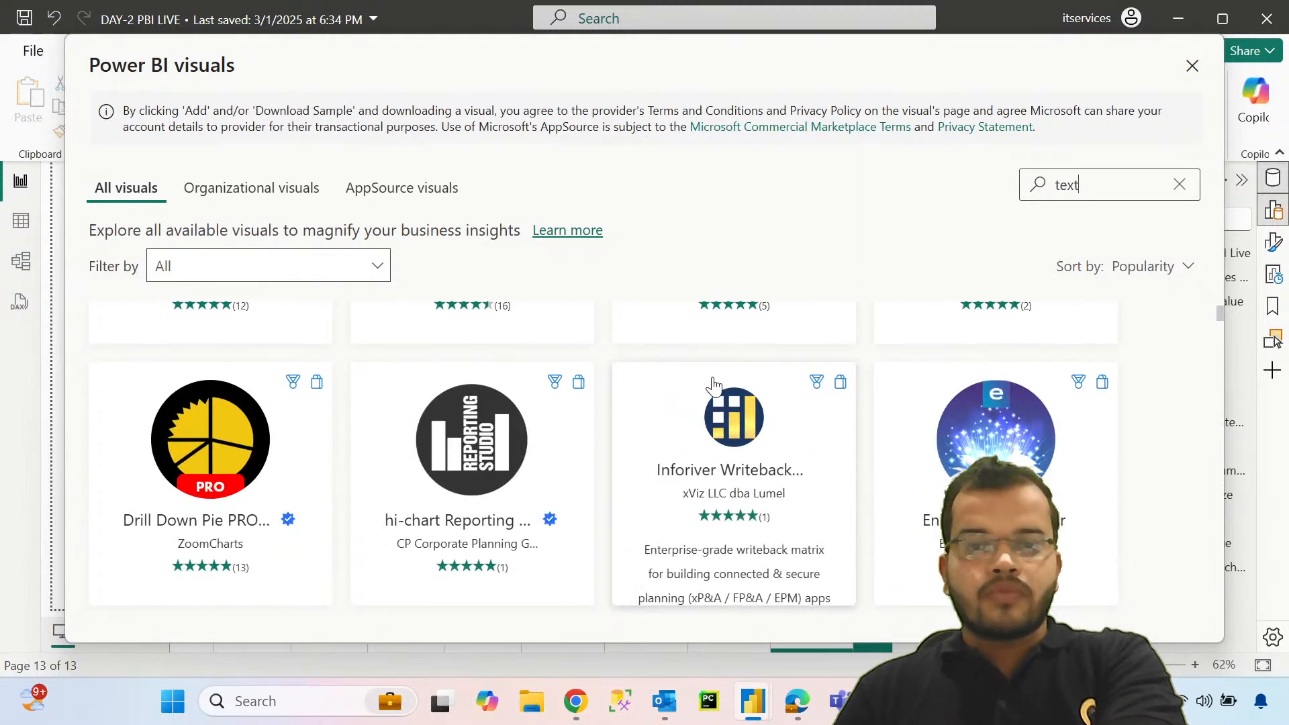
scroll(713, 386, up, 3)
text(s)
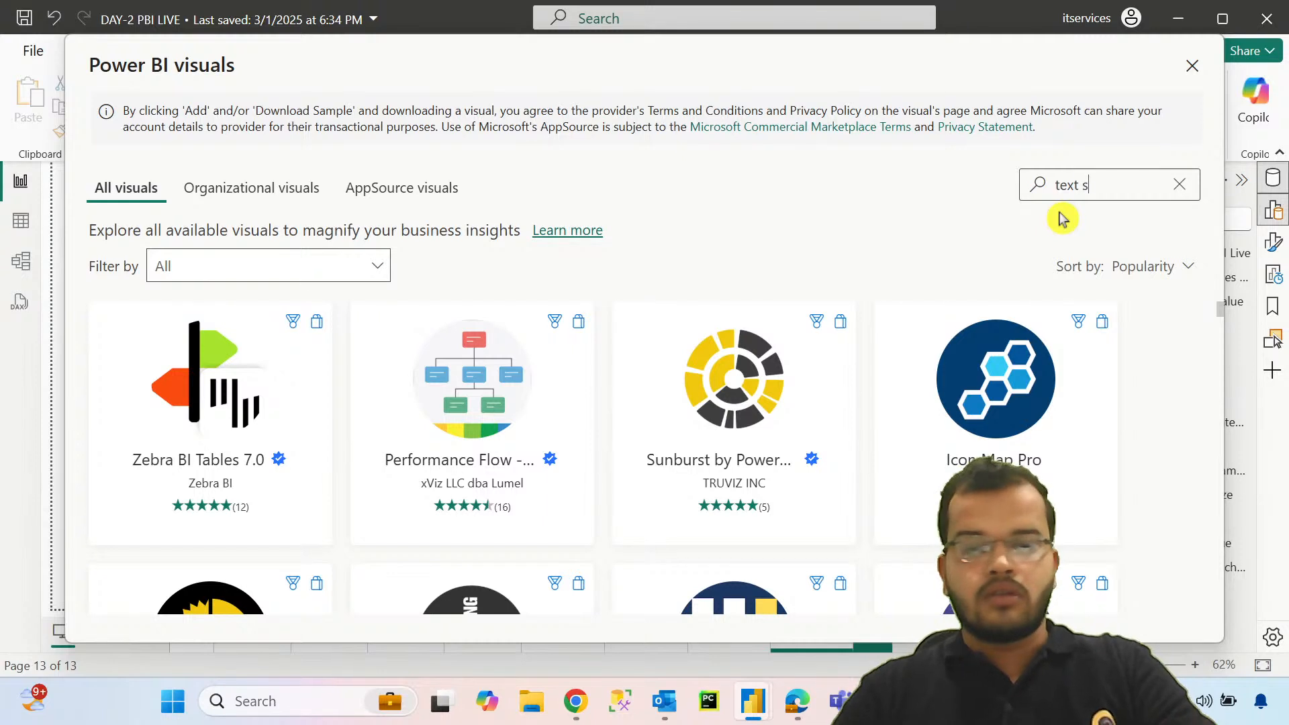
text(lic)
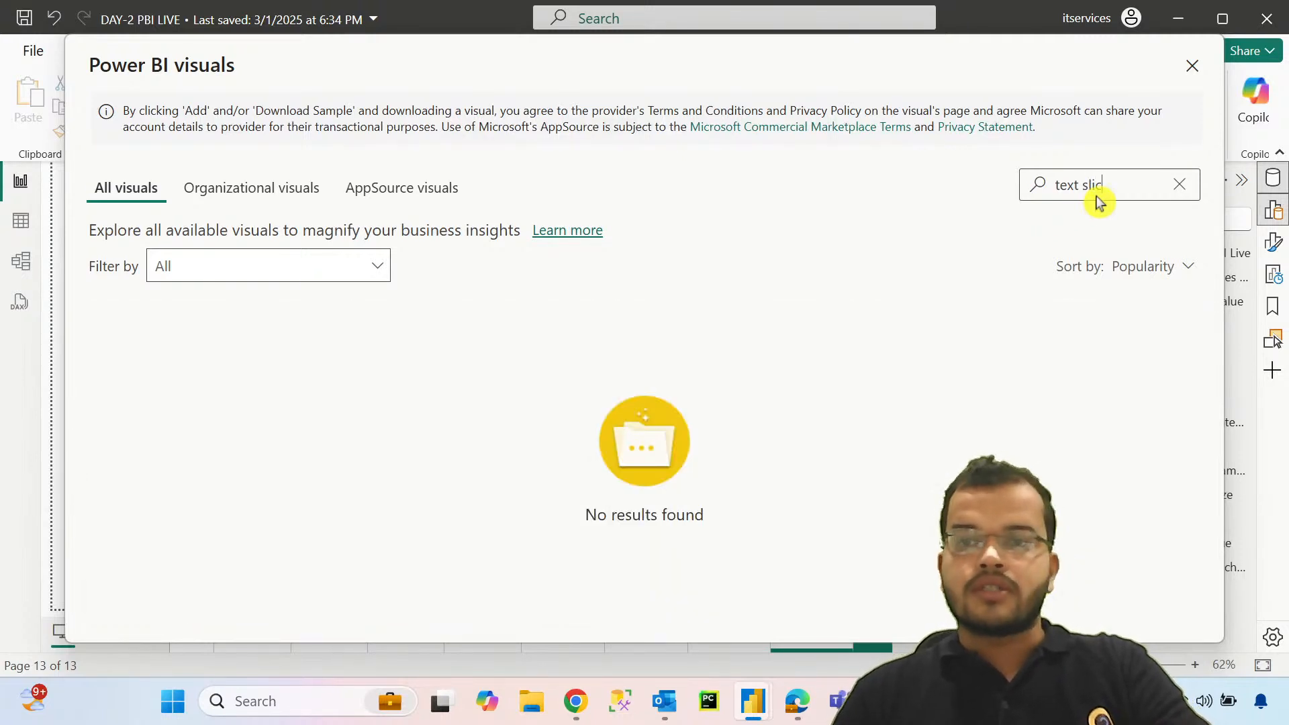
click(1180, 184)
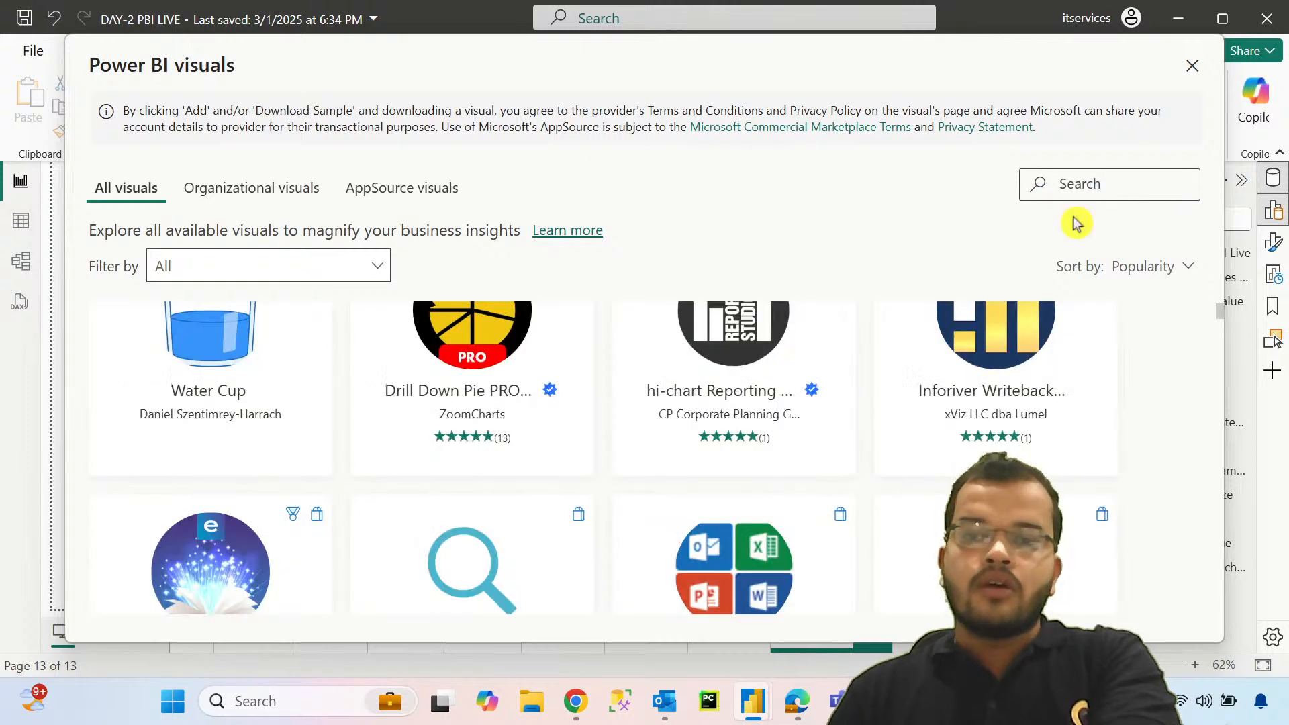
Step: Import the Sankey Chart visual by Microsoft Corporation from the visuals store into the report
scroll(797, 386, down, 10)
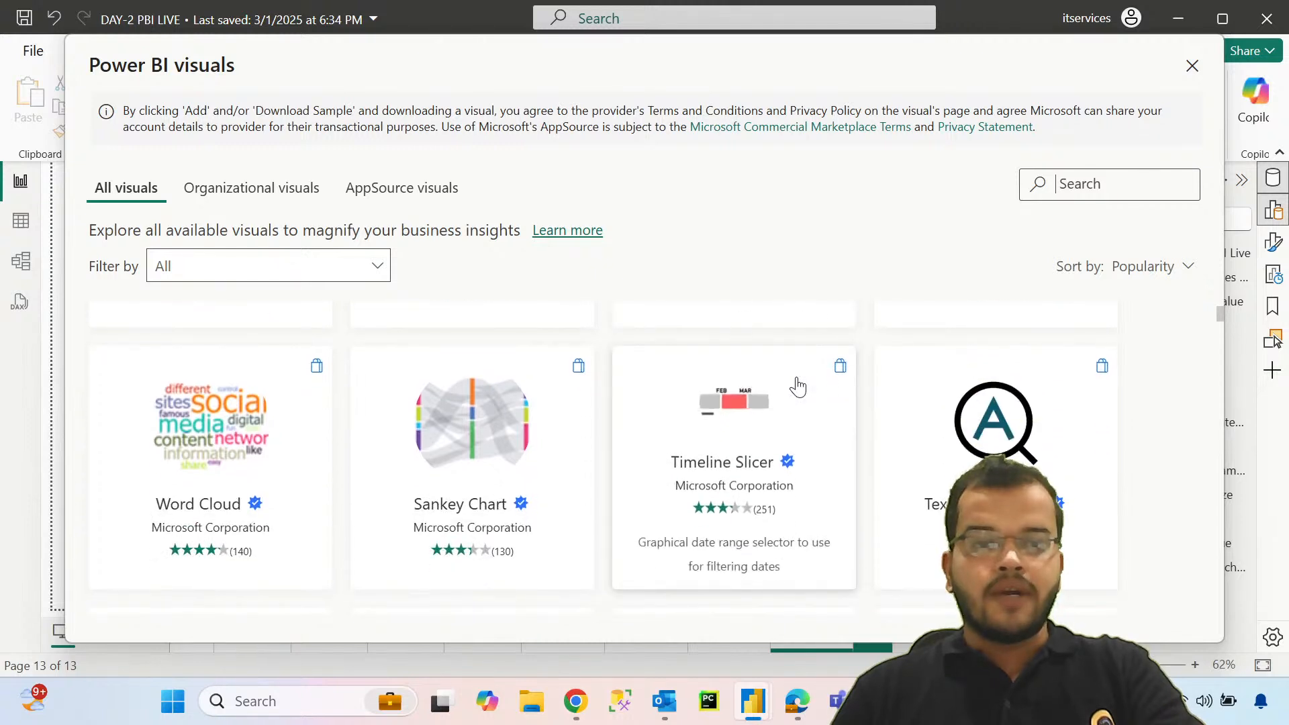
click(474, 448)
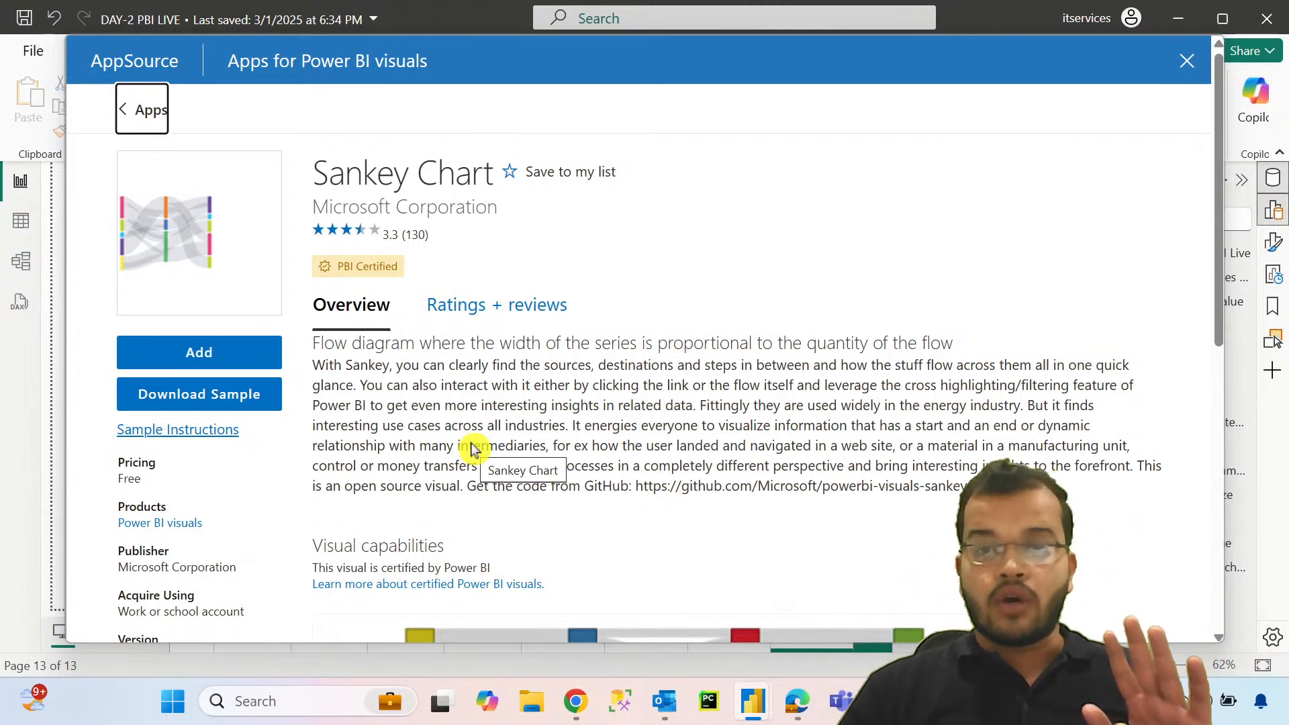
click(193, 356)
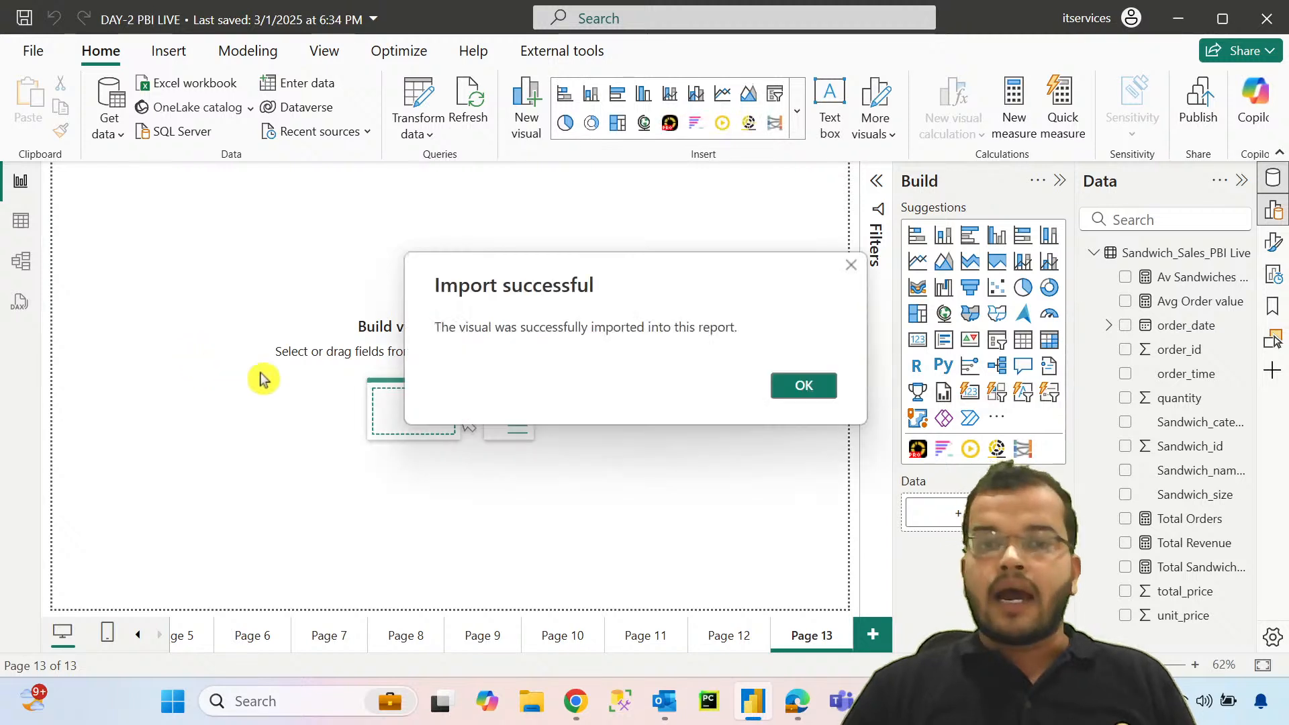
click(804, 388)
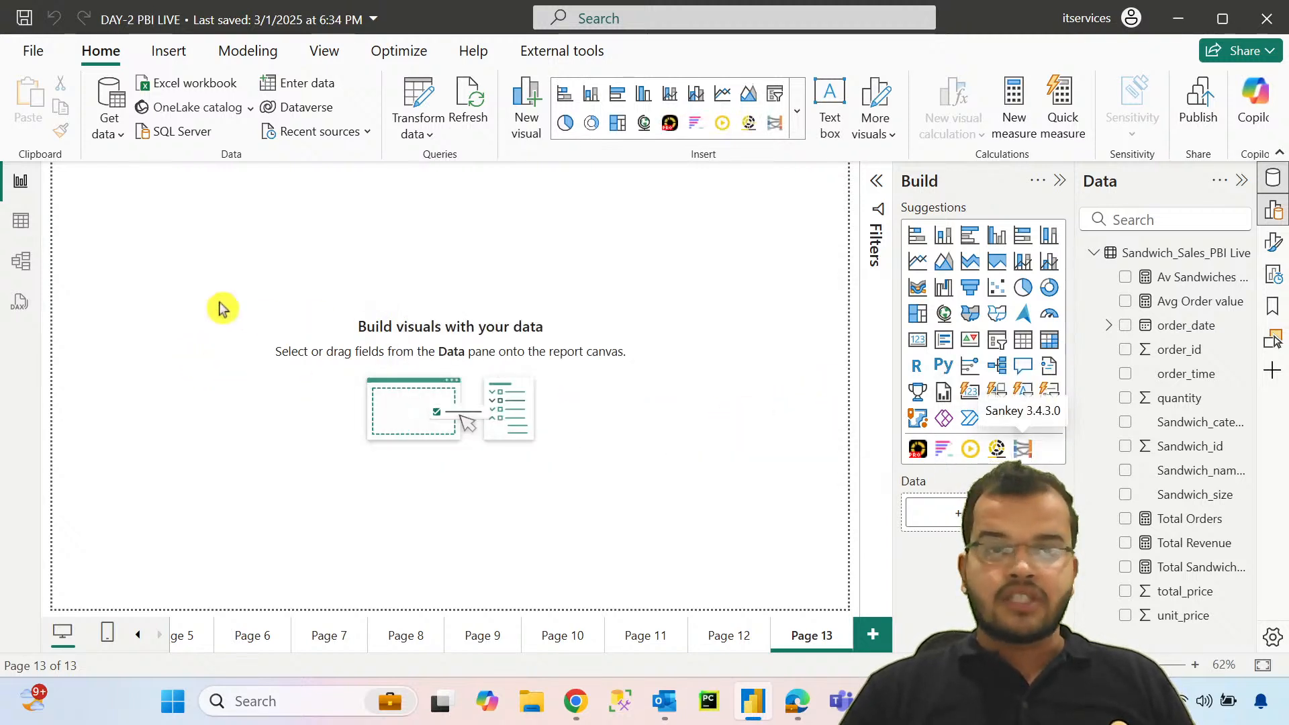
Step: Add a Sankey visual filling Page 13, with Sandwich_category as its source and Sandwich_size as its destination
drag(235, 337, 847, 608)
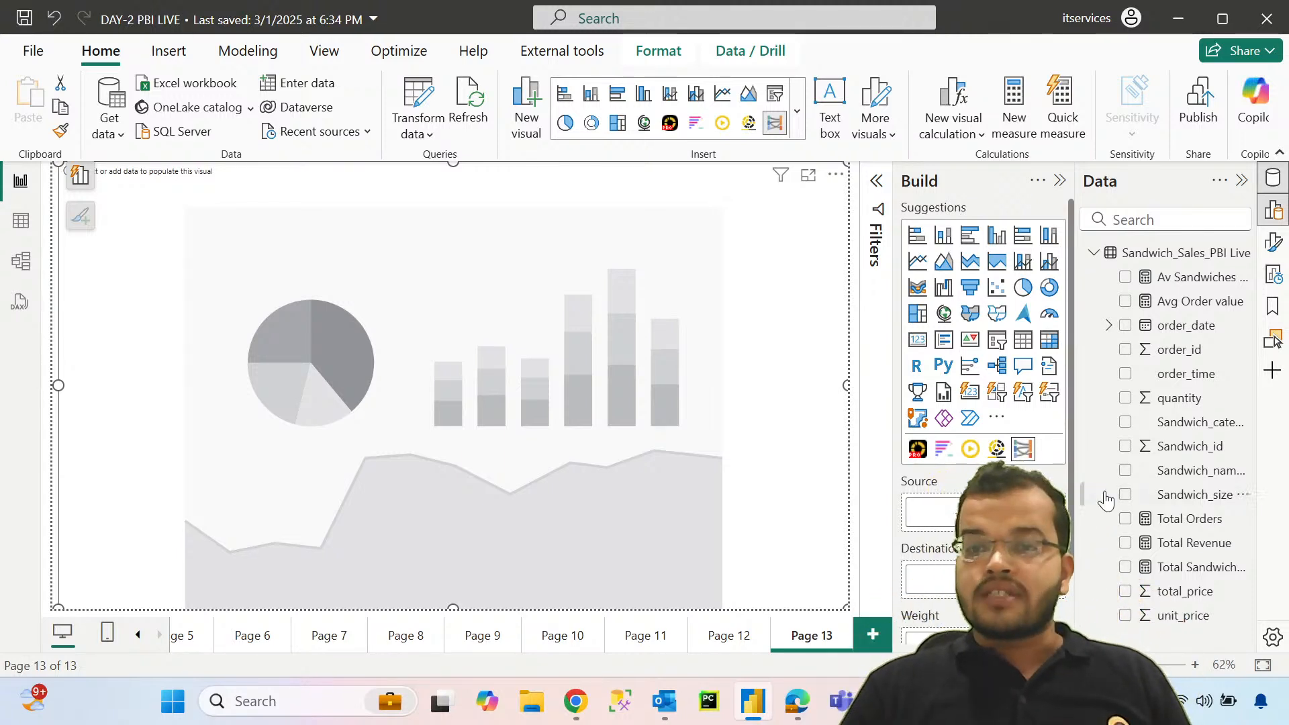
drag(1179, 422, 933, 512)
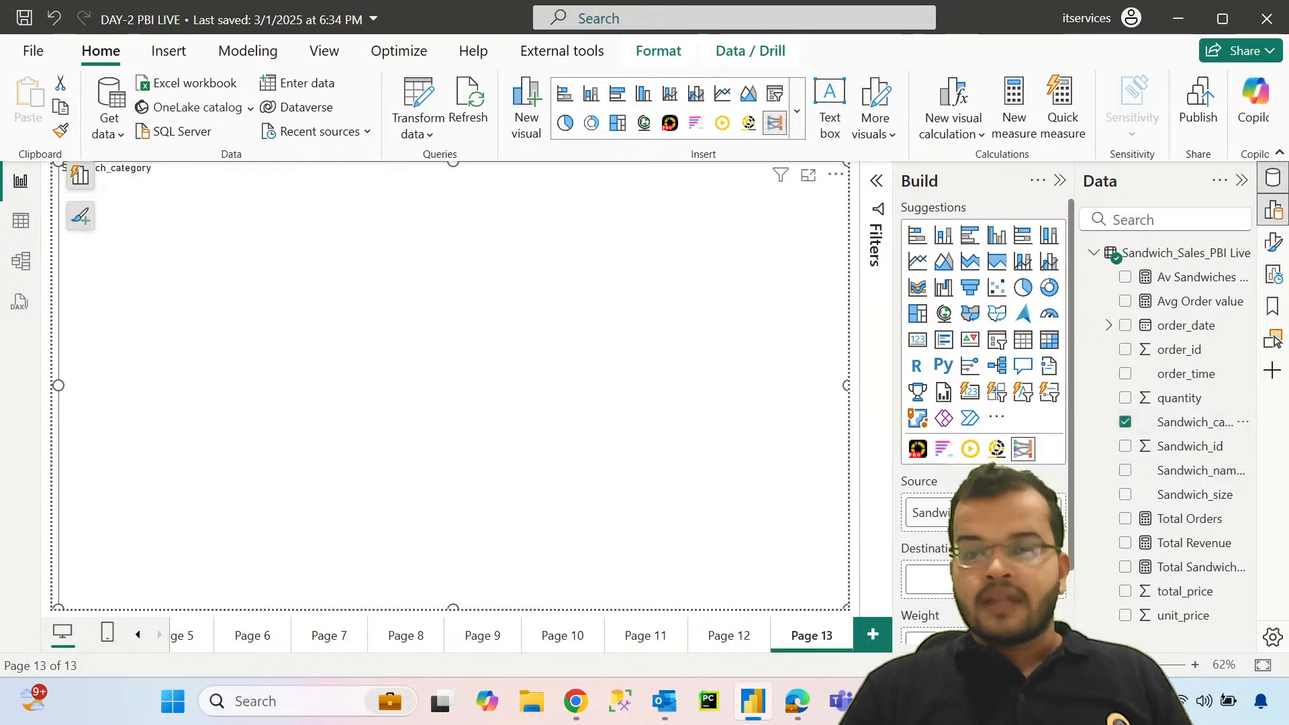
drag(1201, 494, 931, 495)
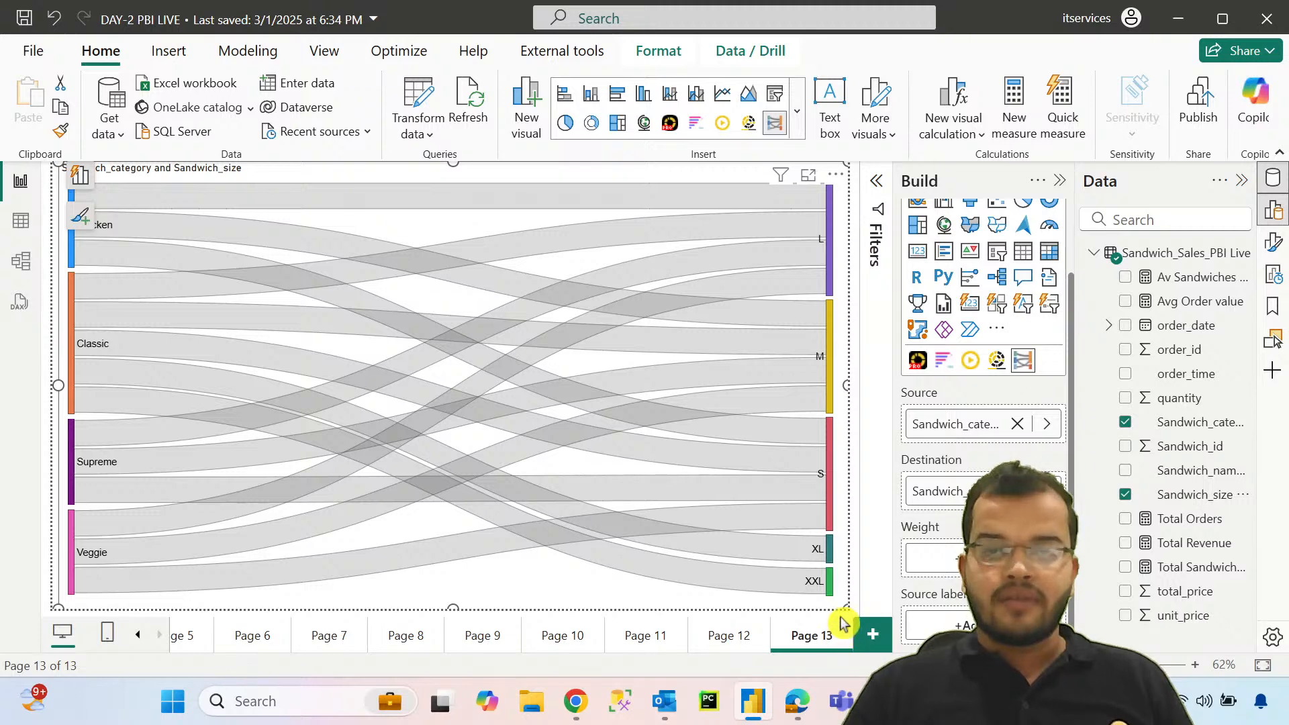
Step: Make the Sankey visual slightly narrower than the page and set Total Revenue as its weight
drag(845, 607, 811, 607)
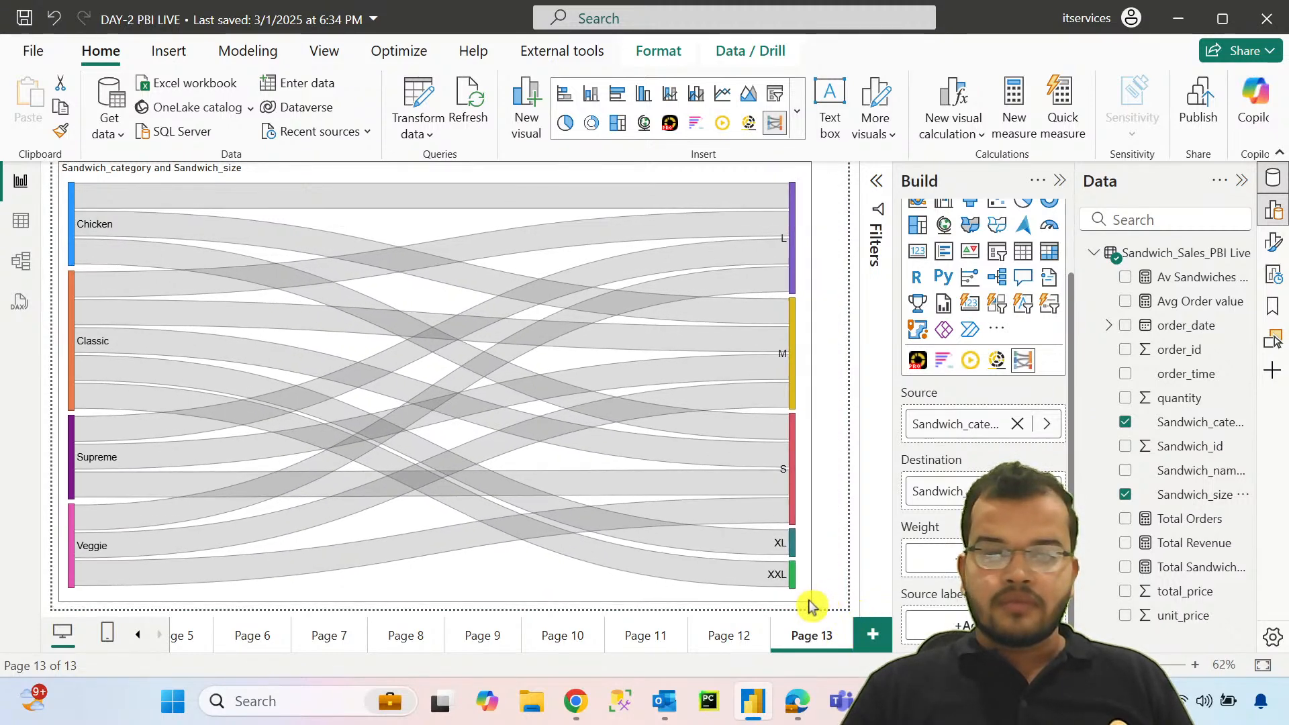
click(836, 529)
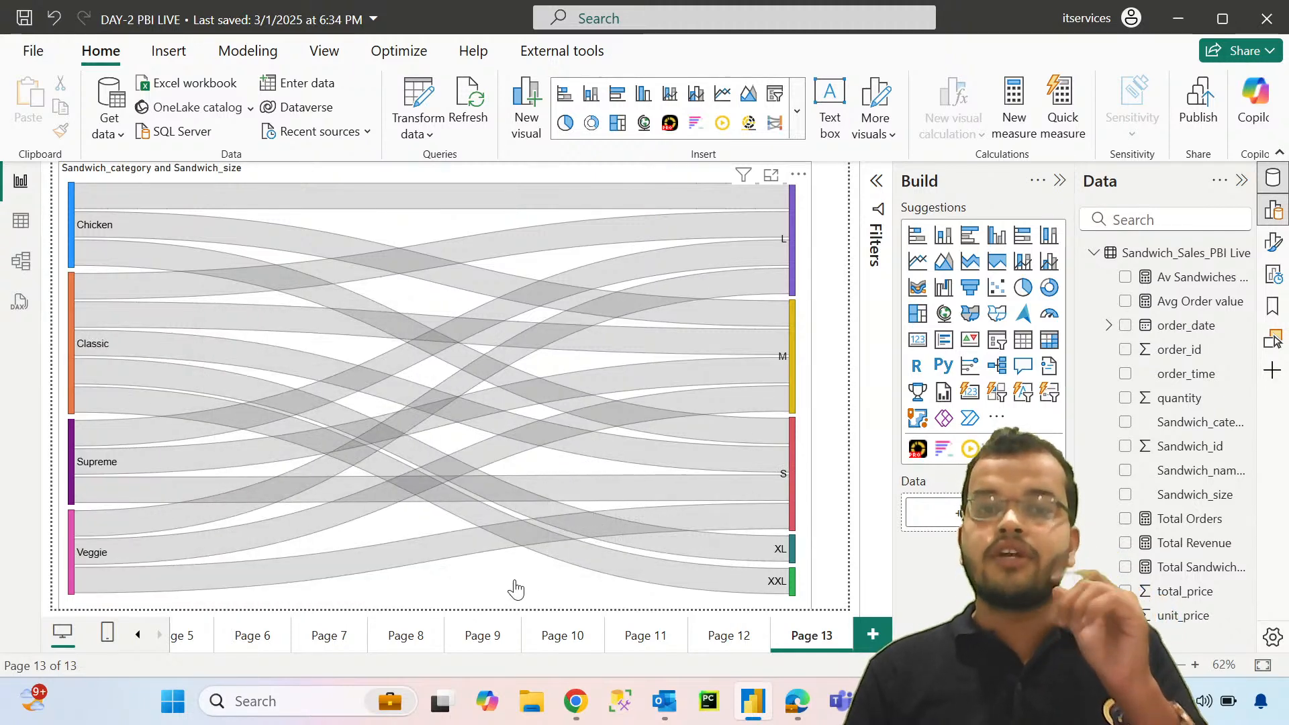
click(810, 553)
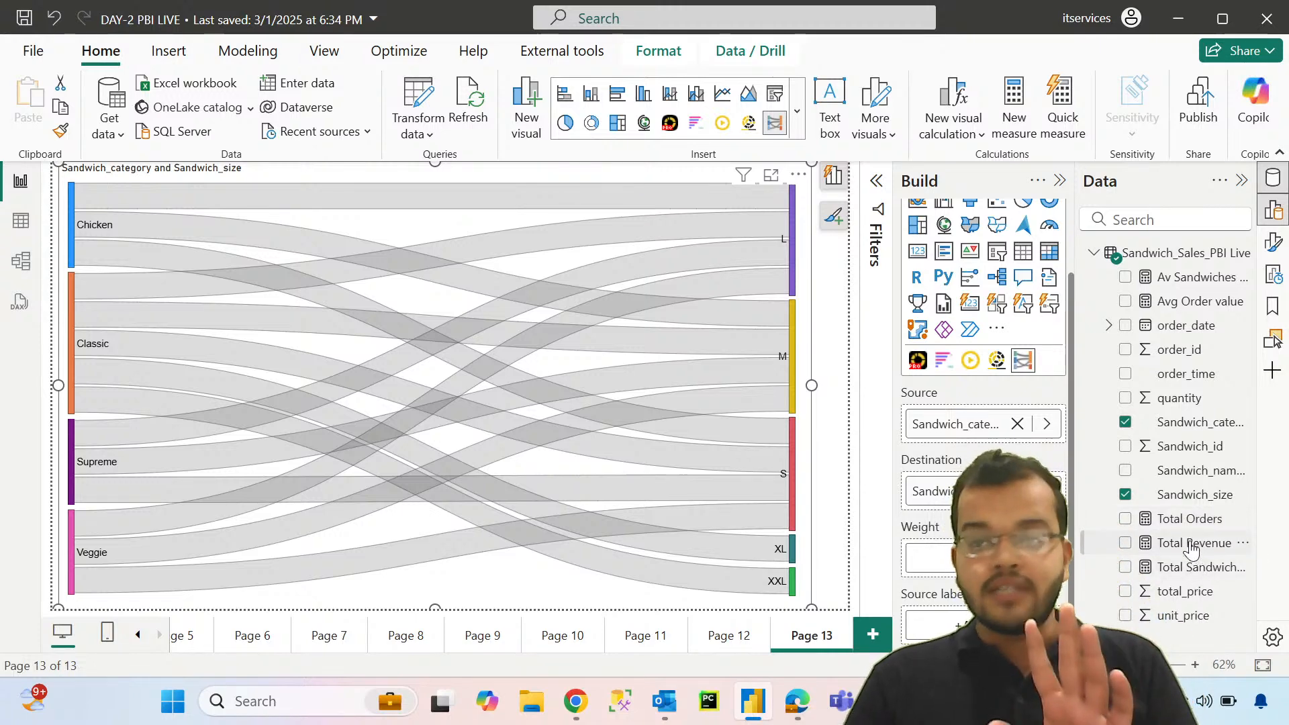
drag(1190, 545, 967, 557)
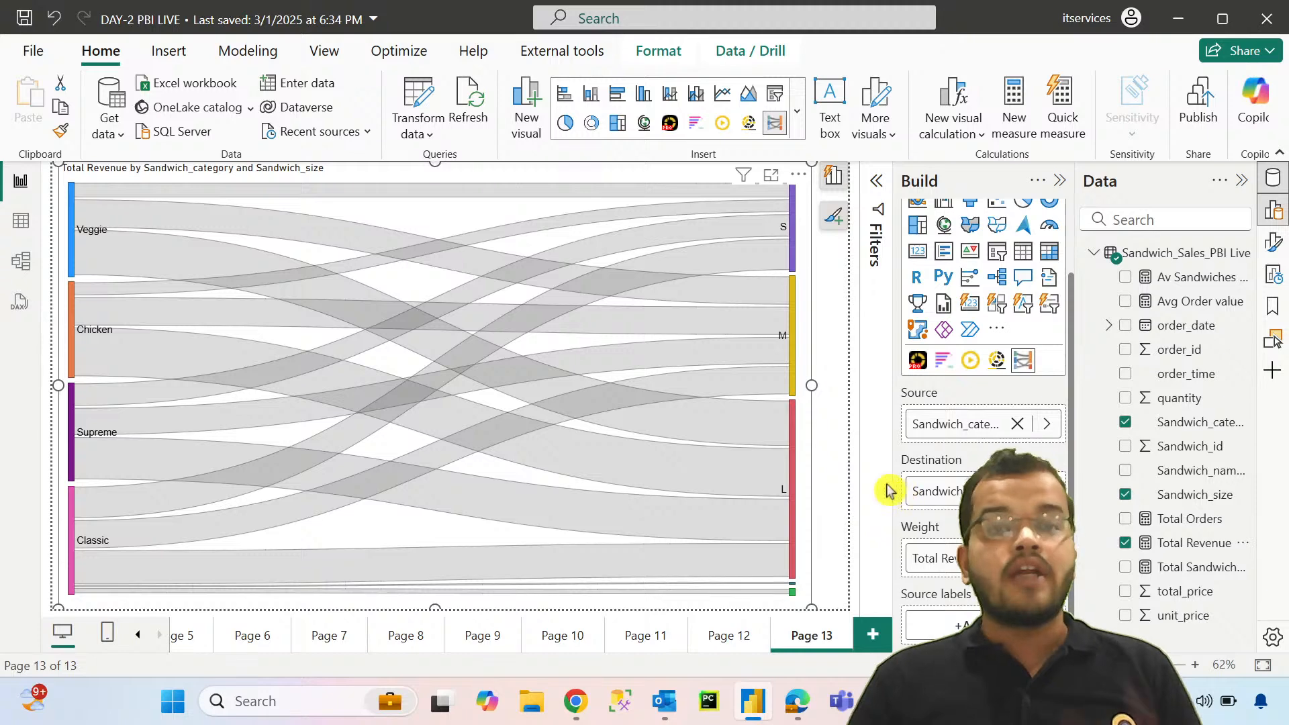
Step: Examine the Total Revenue of the Sankey flows between the sandwich categories and sizes, including Veggie, Classic and Supreme
mouse_move(745, 335)
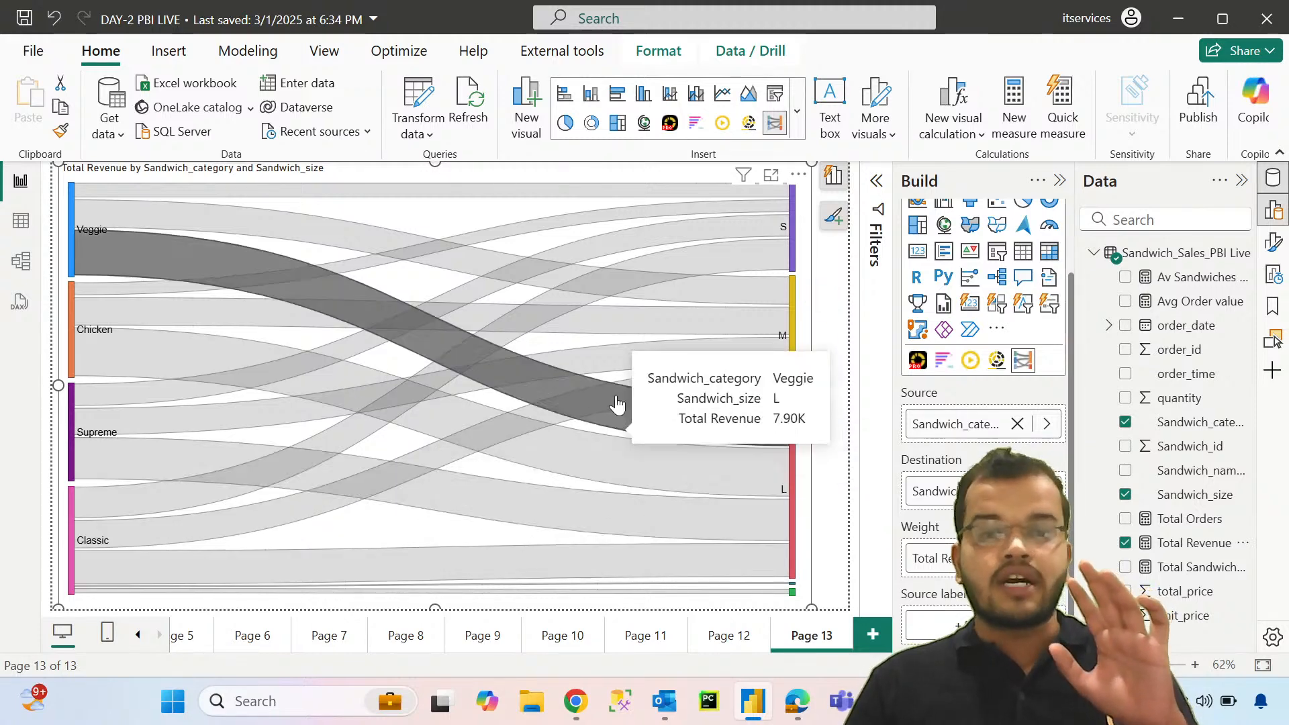
mouse_move(574, 260)
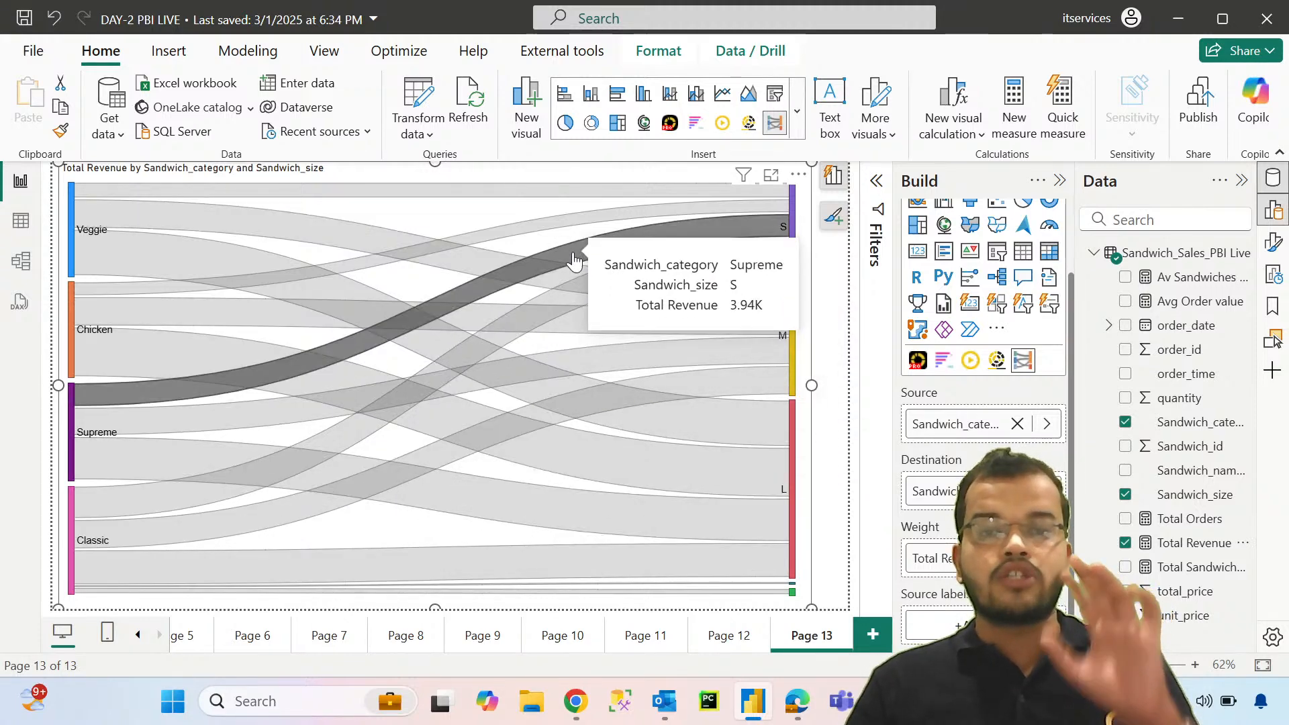
click(841, 265)
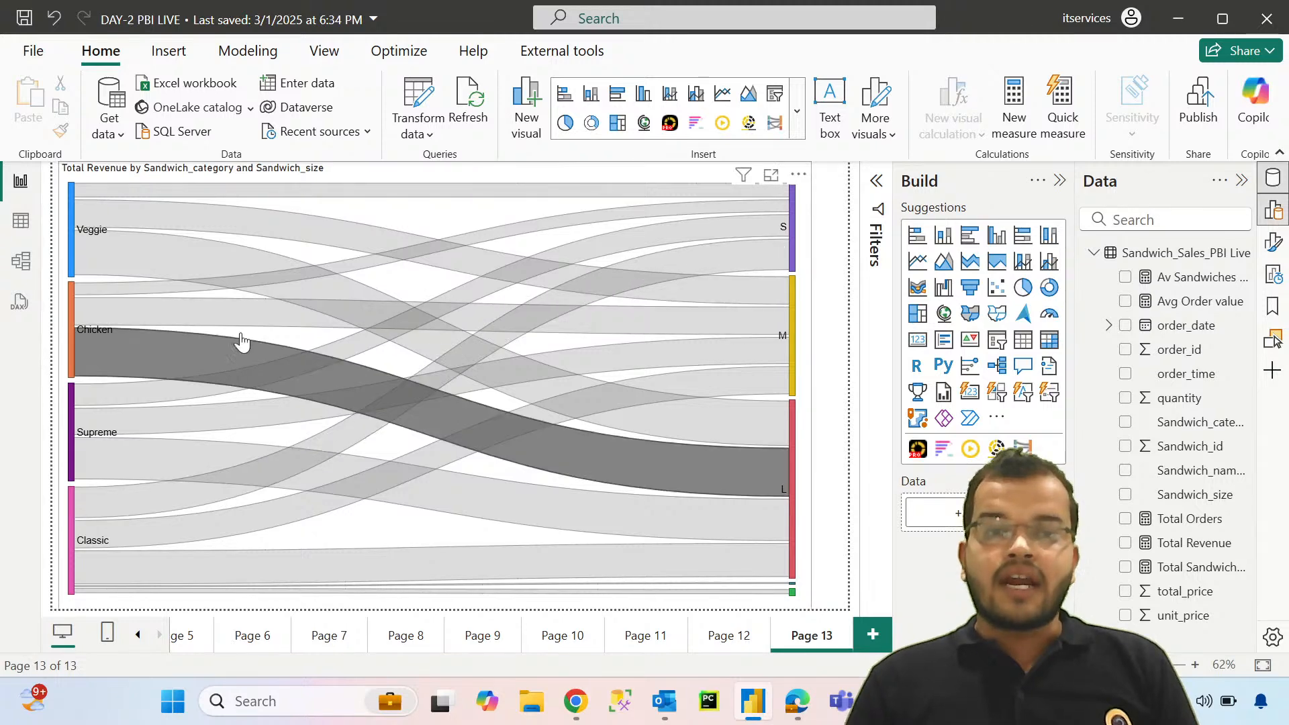
mouse_move(282, 575)
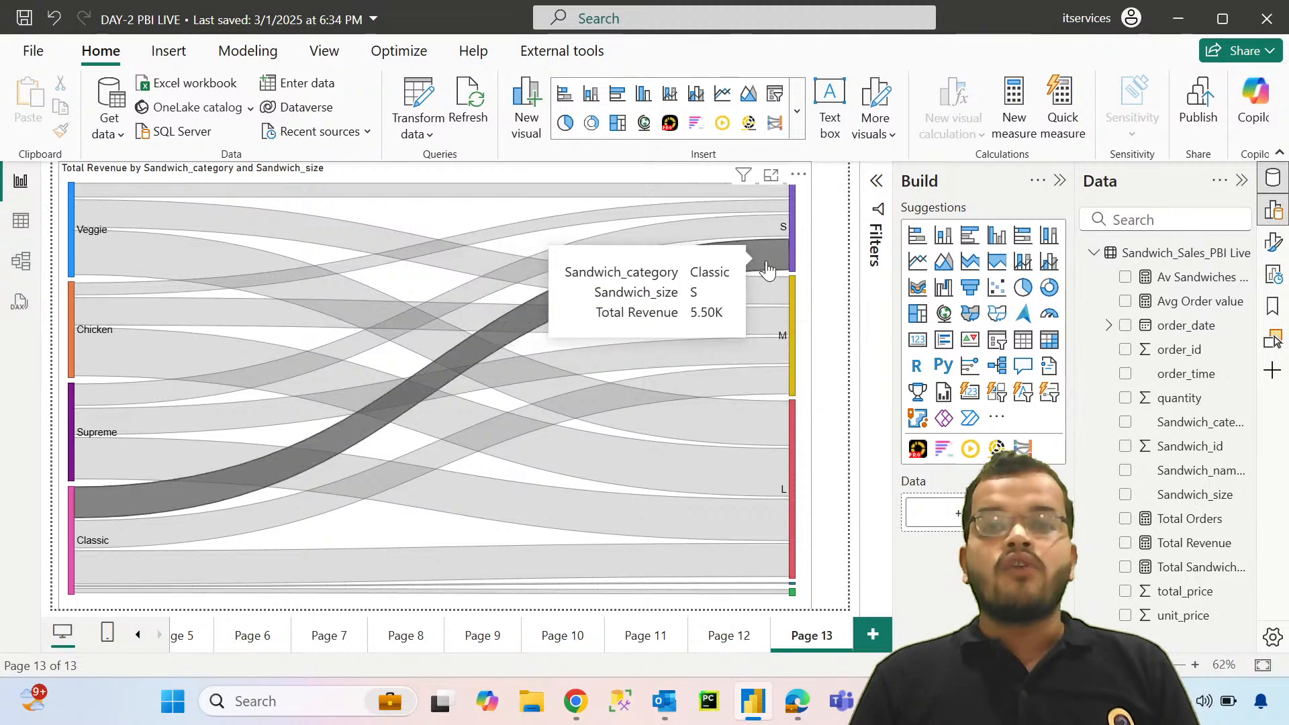
click(810, 279)
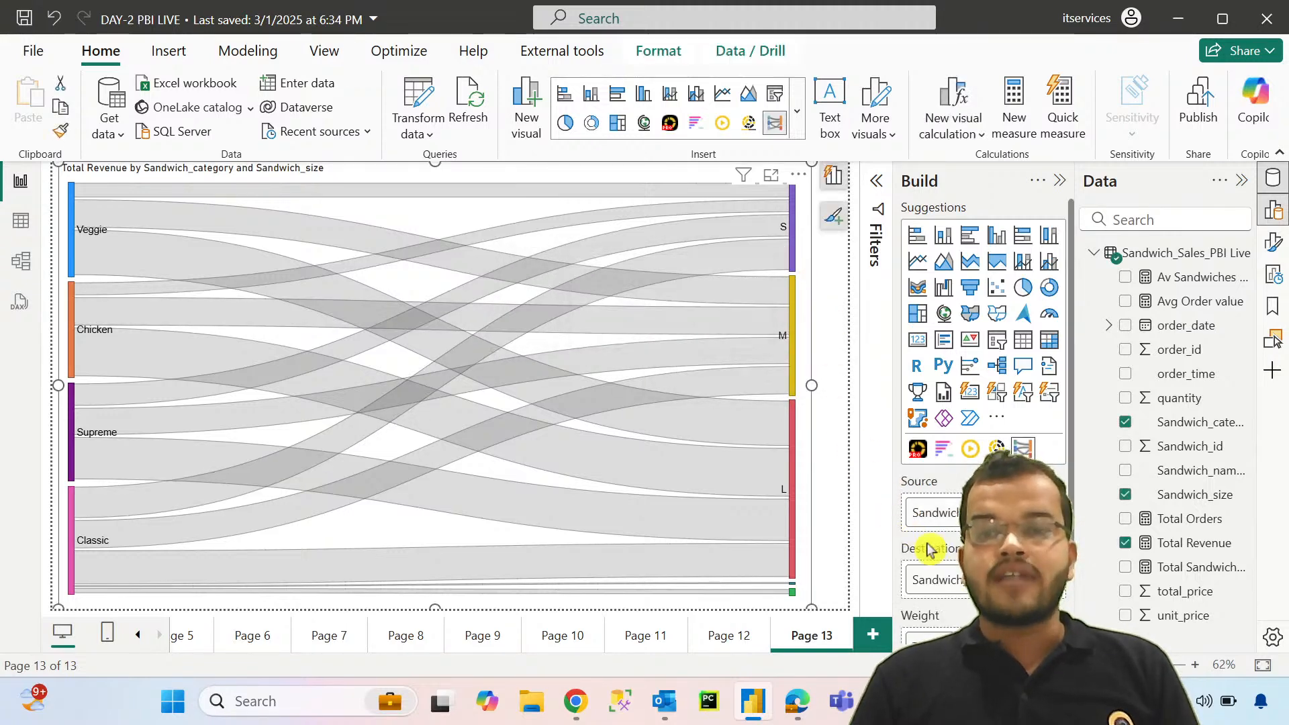
scroll(958, 555, down, 2)
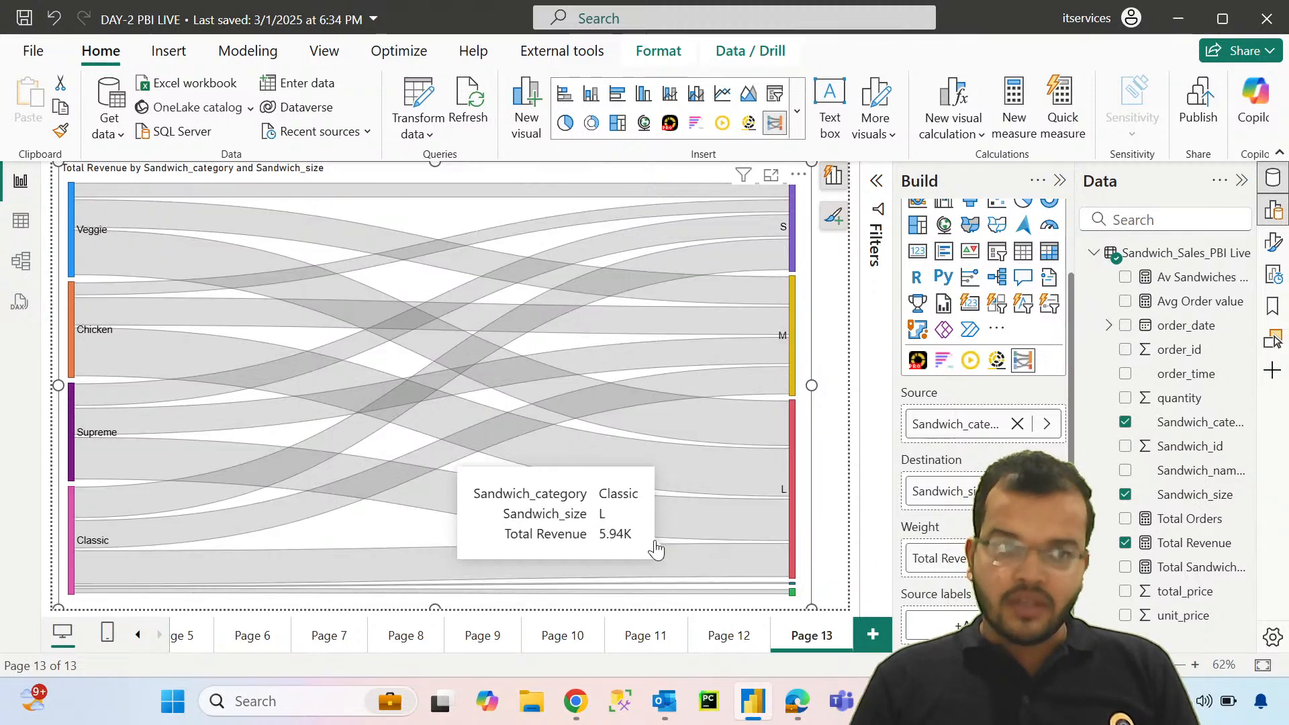
mouse_move(633, 526)
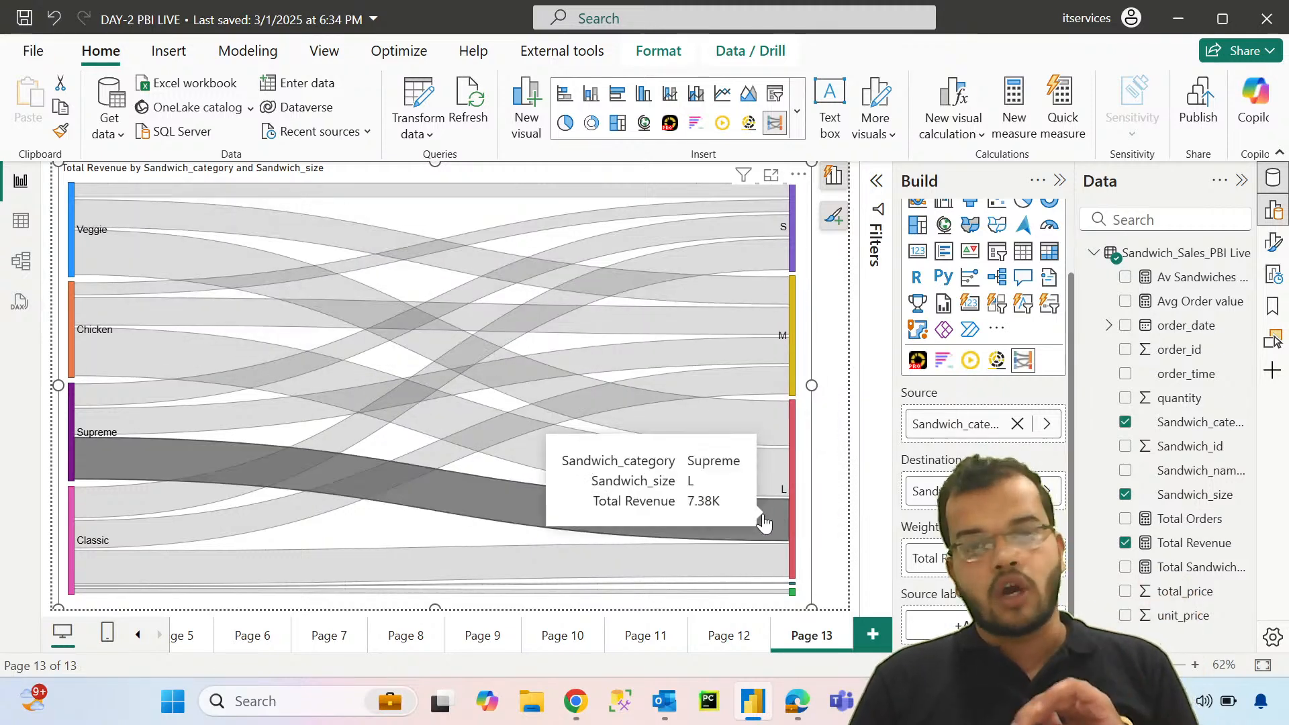
Step: Color the Sankey links Chicken - S orange, Chicken - M purple and Chicken - L pink
click(1272, 242)
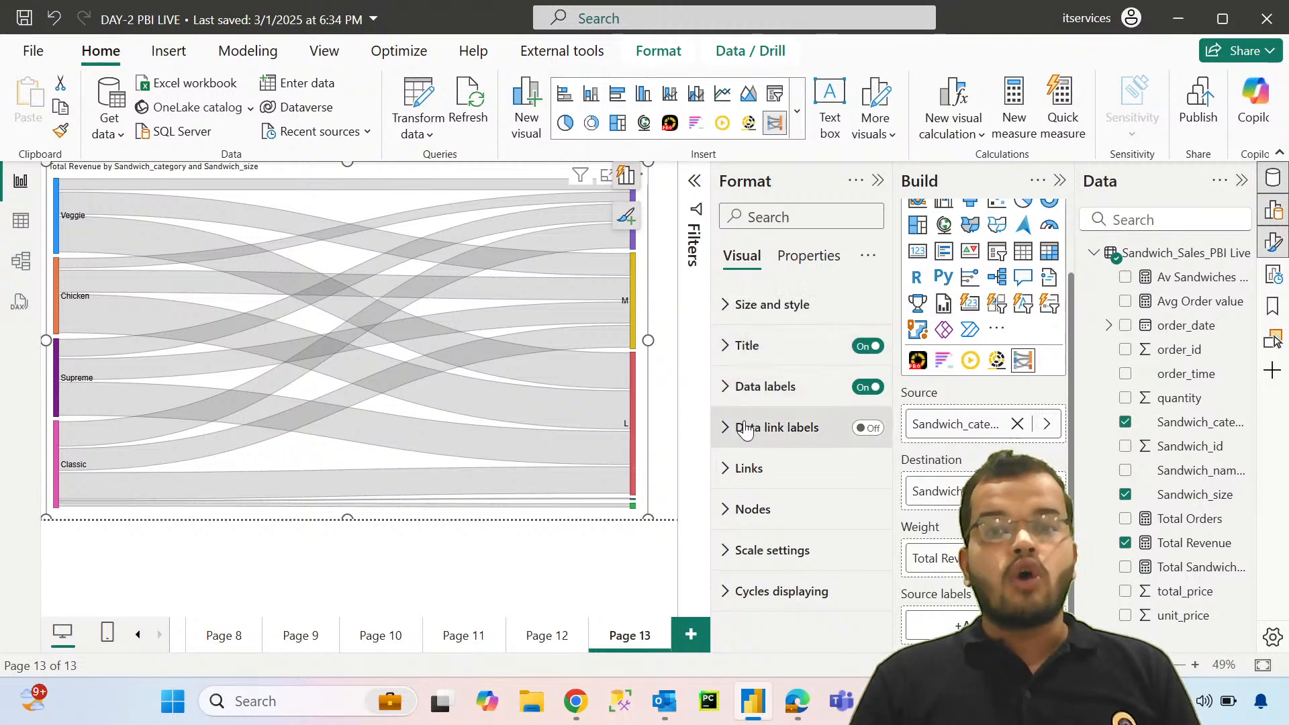
click(733, 398)
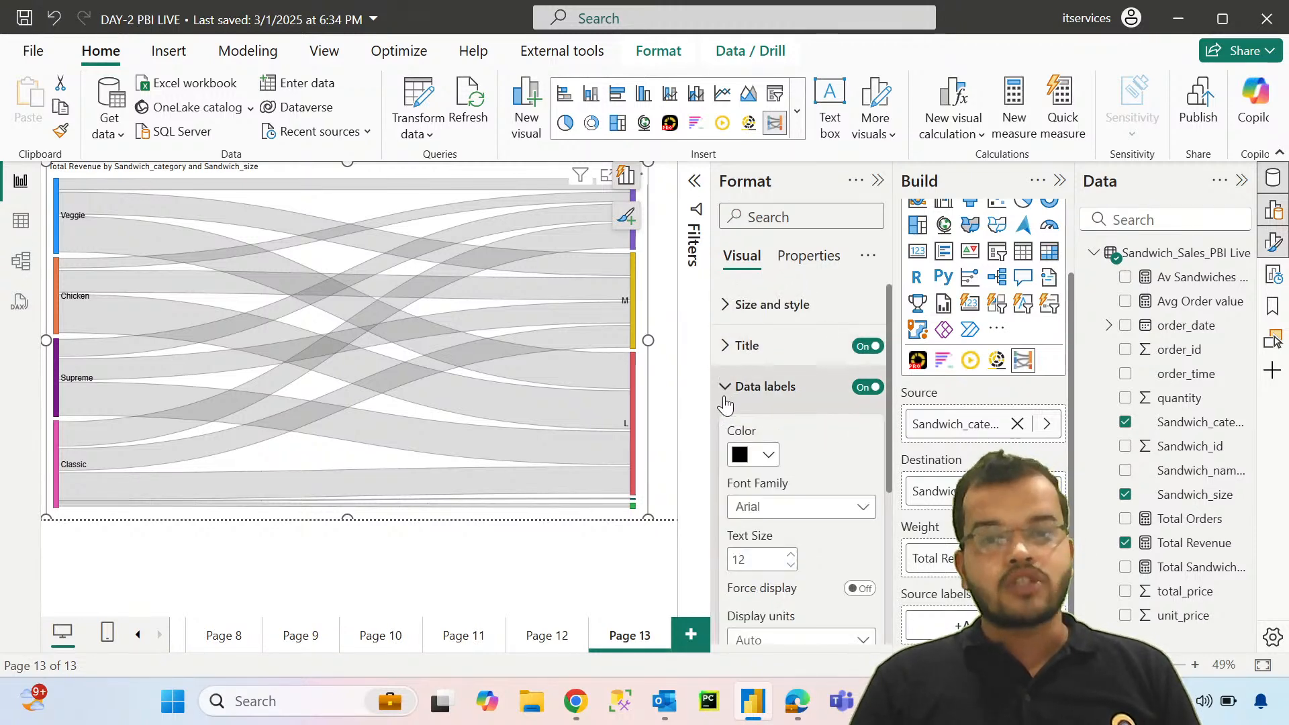
click(731, 400)
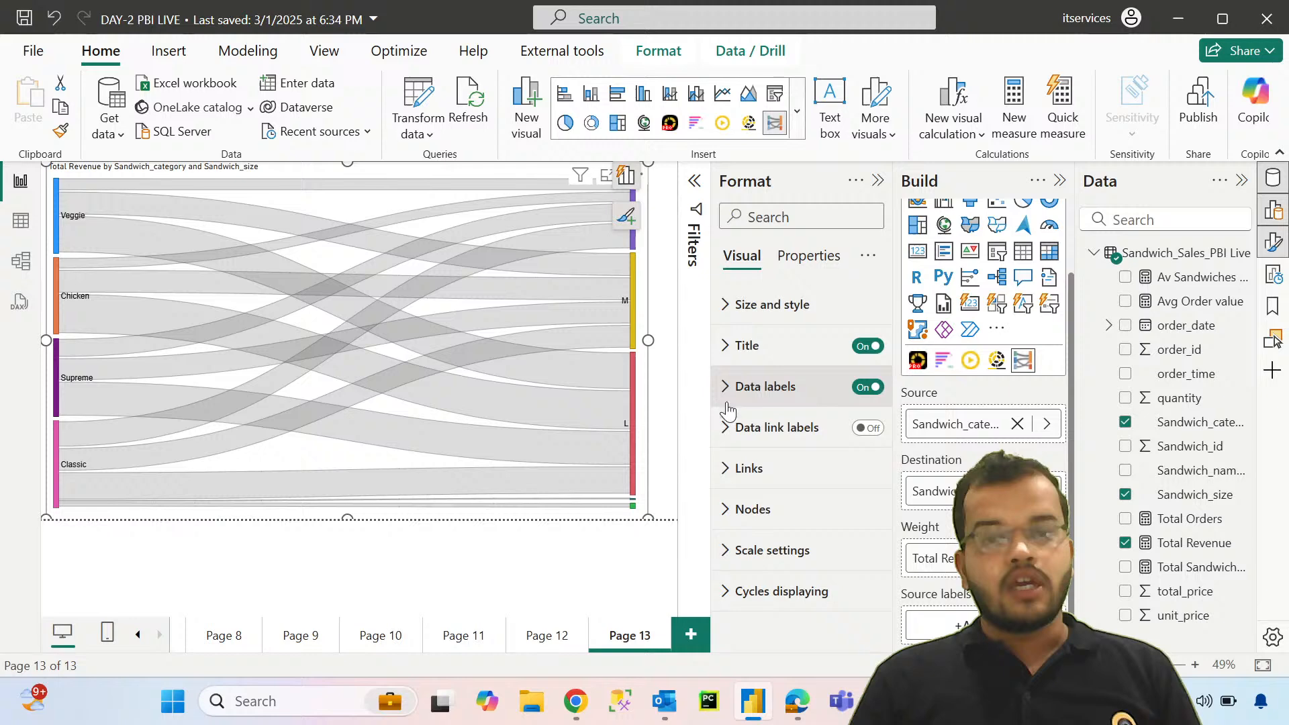
click(746, 467)
scroll(833, 484, down, 3)
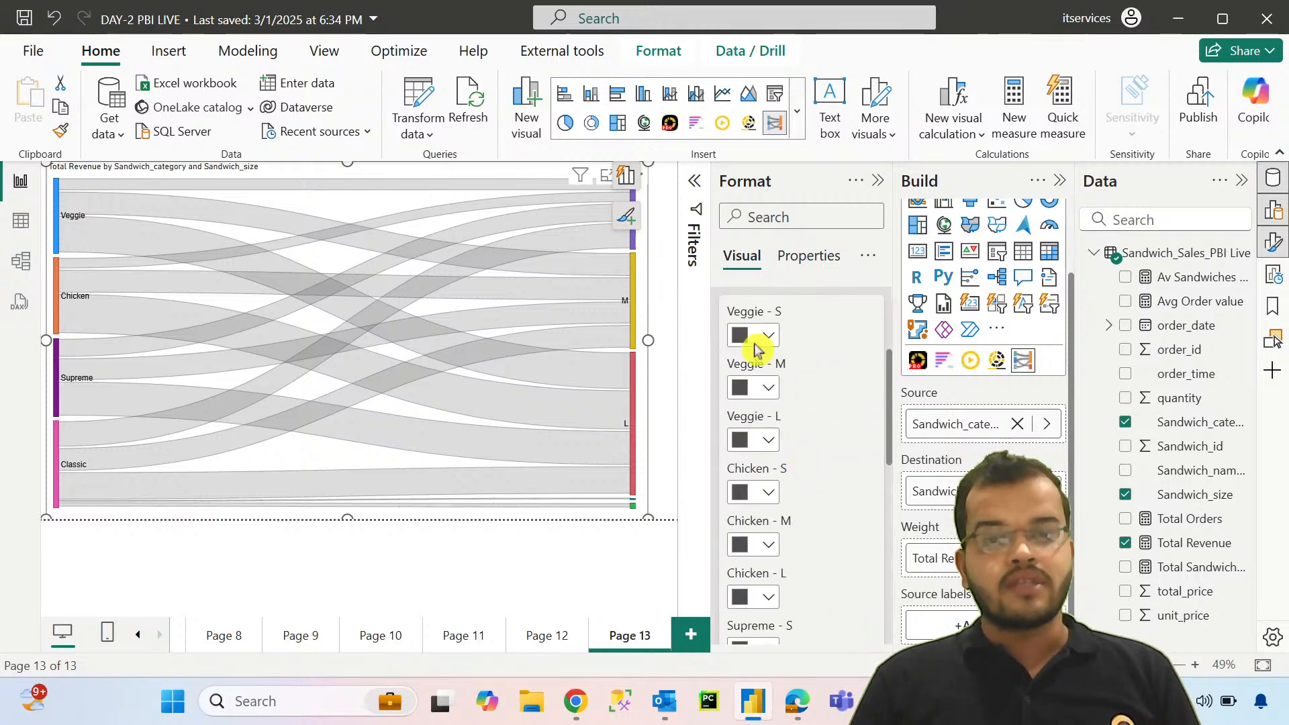
click(767, 493)
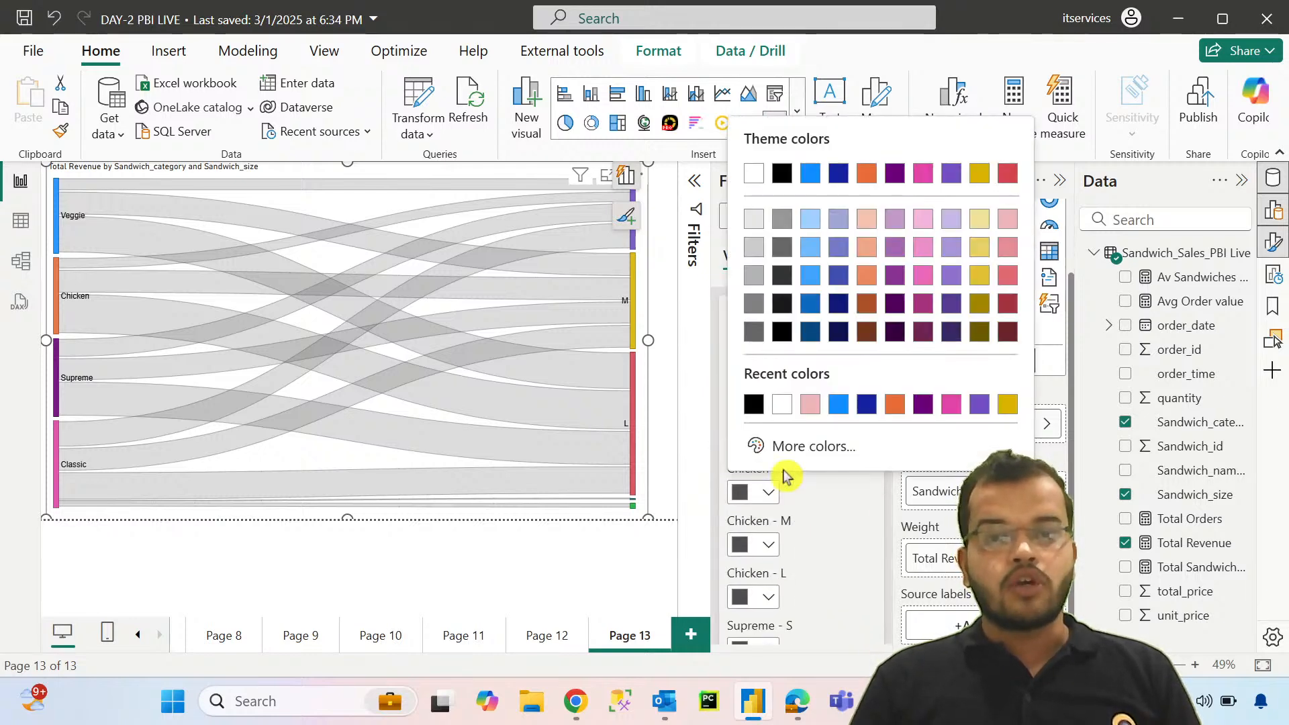
click(895, 405)
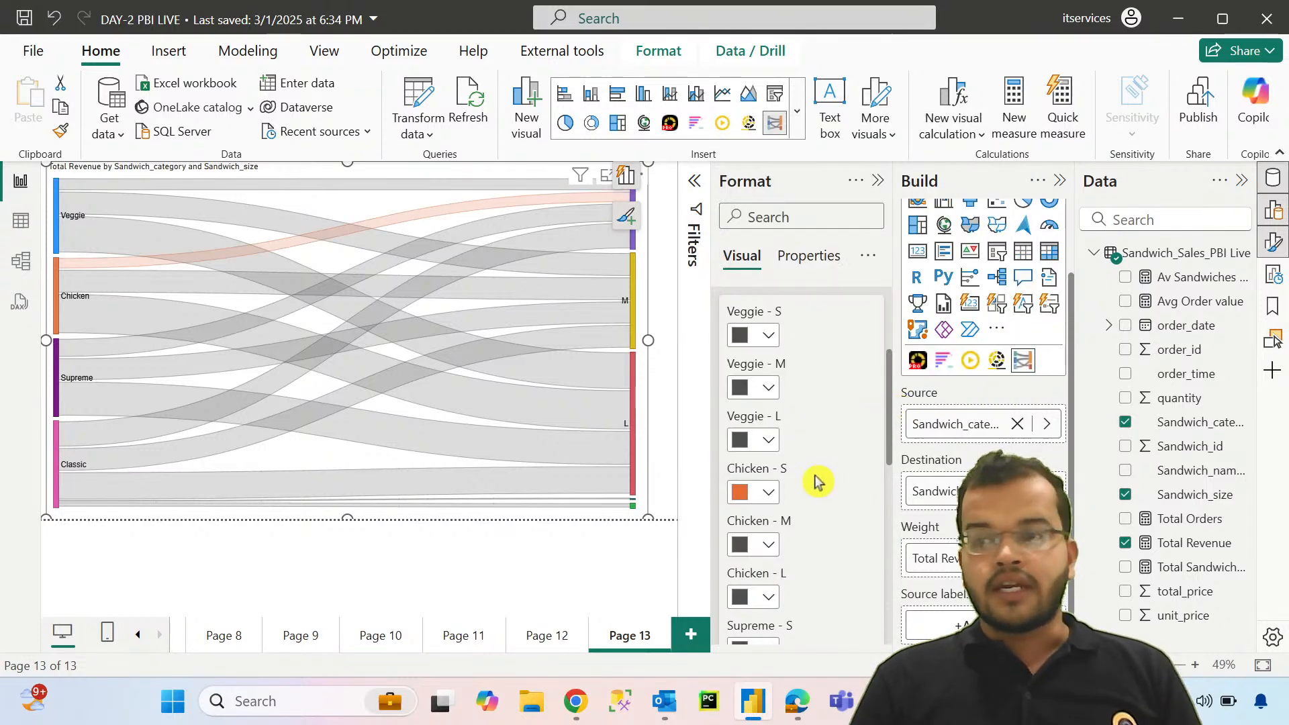
click(768, 544)
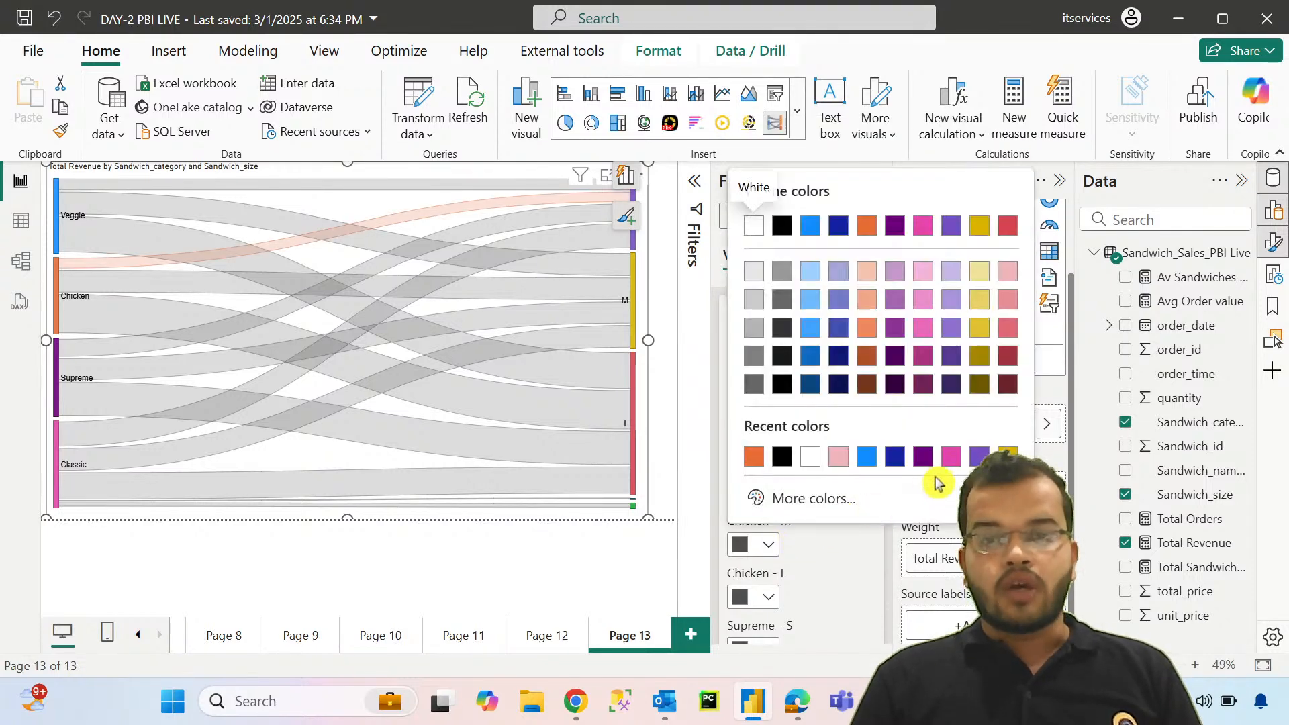
click(926, 468)
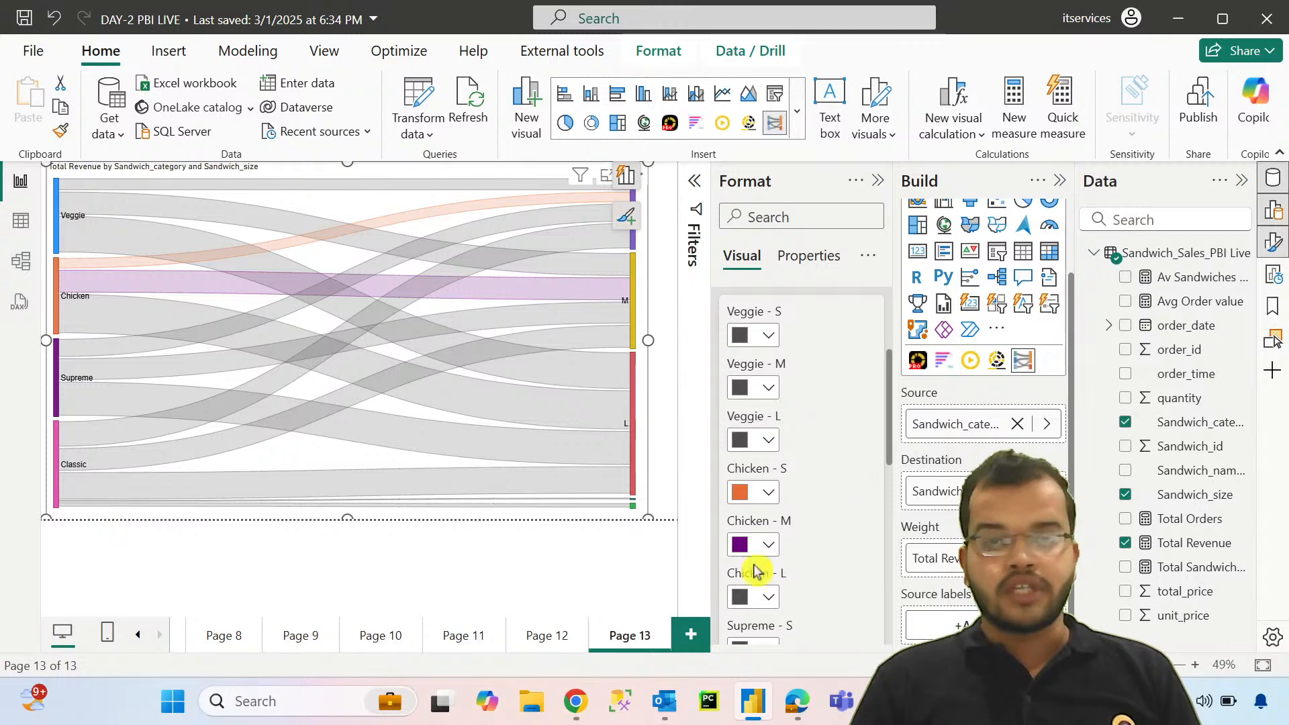
click(769, 597)
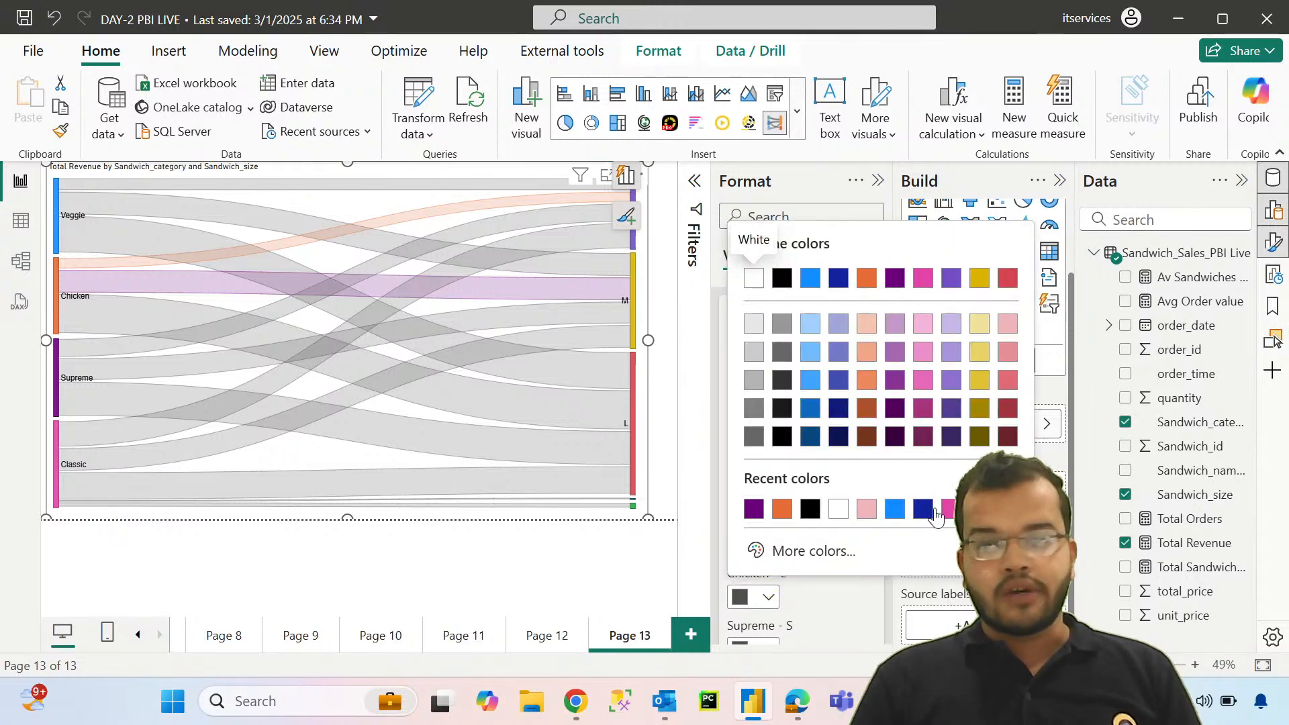
click(950, 508)
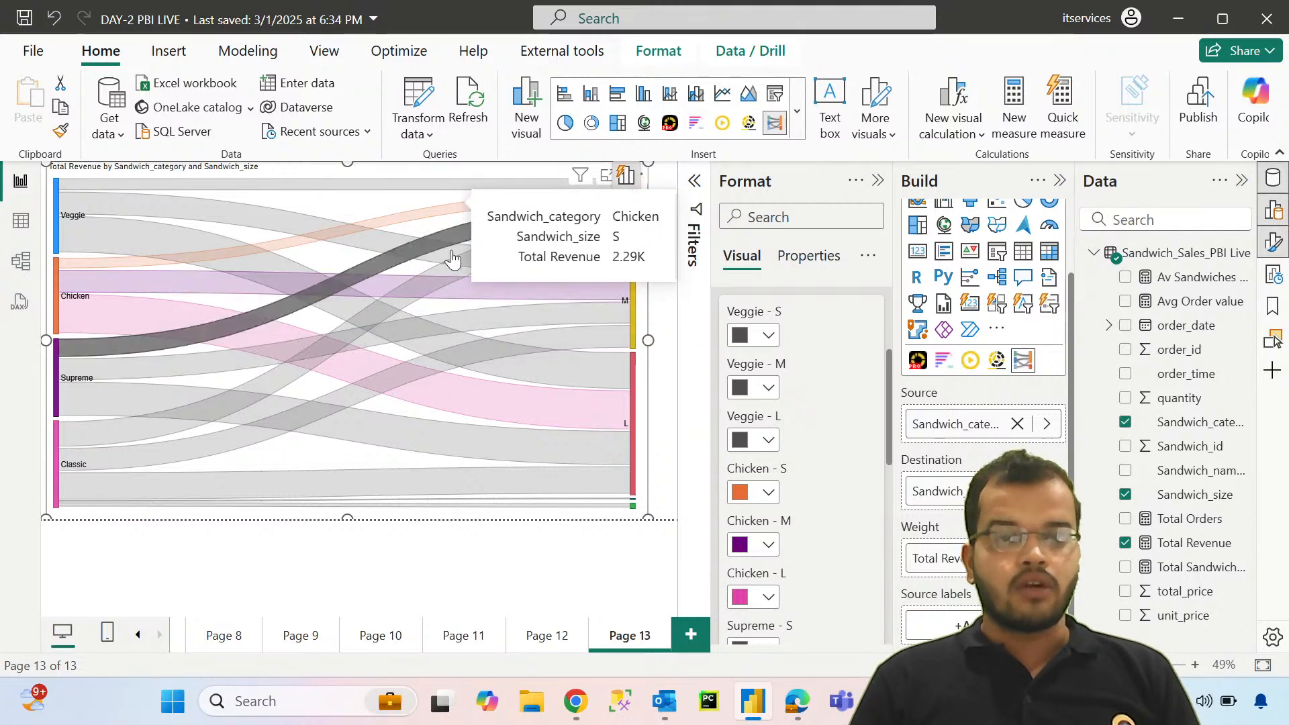
scroll(819, 366, up, 3)
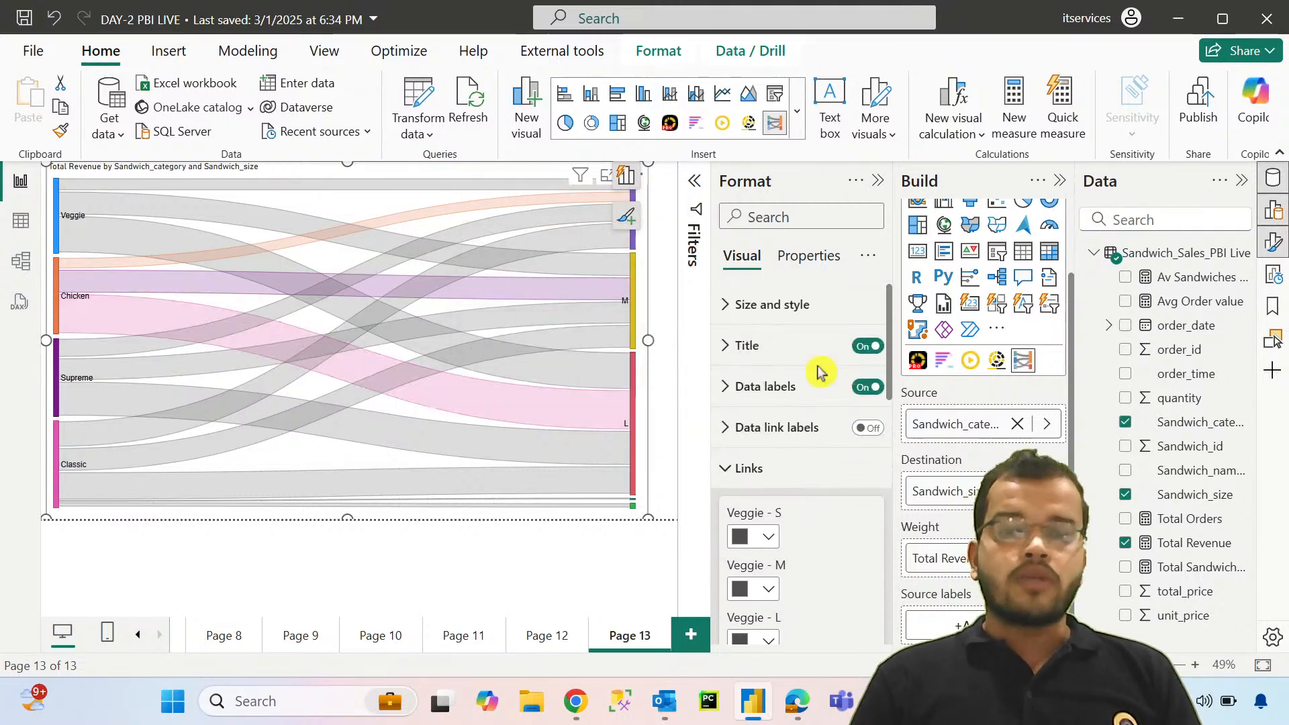
Step: Show the data link labels on the Sankey flows to preview their values, and hide them again
click(731, 476)
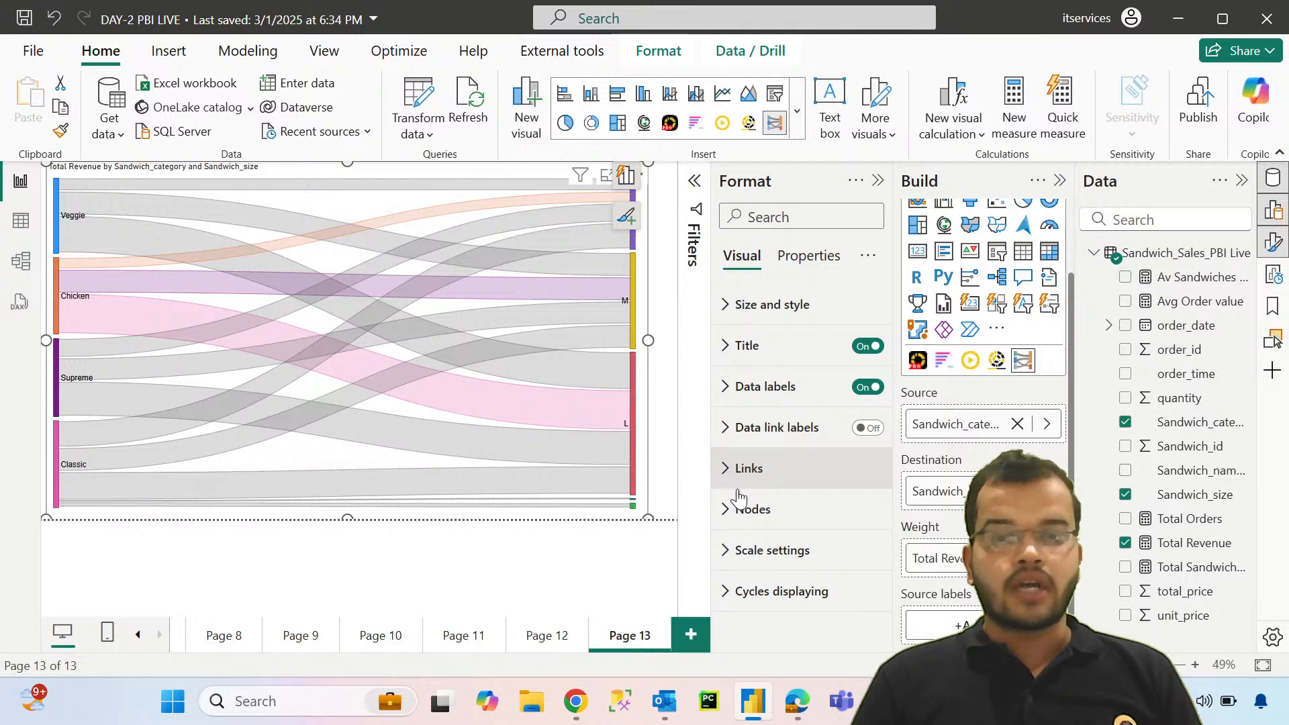
click(870, 429)
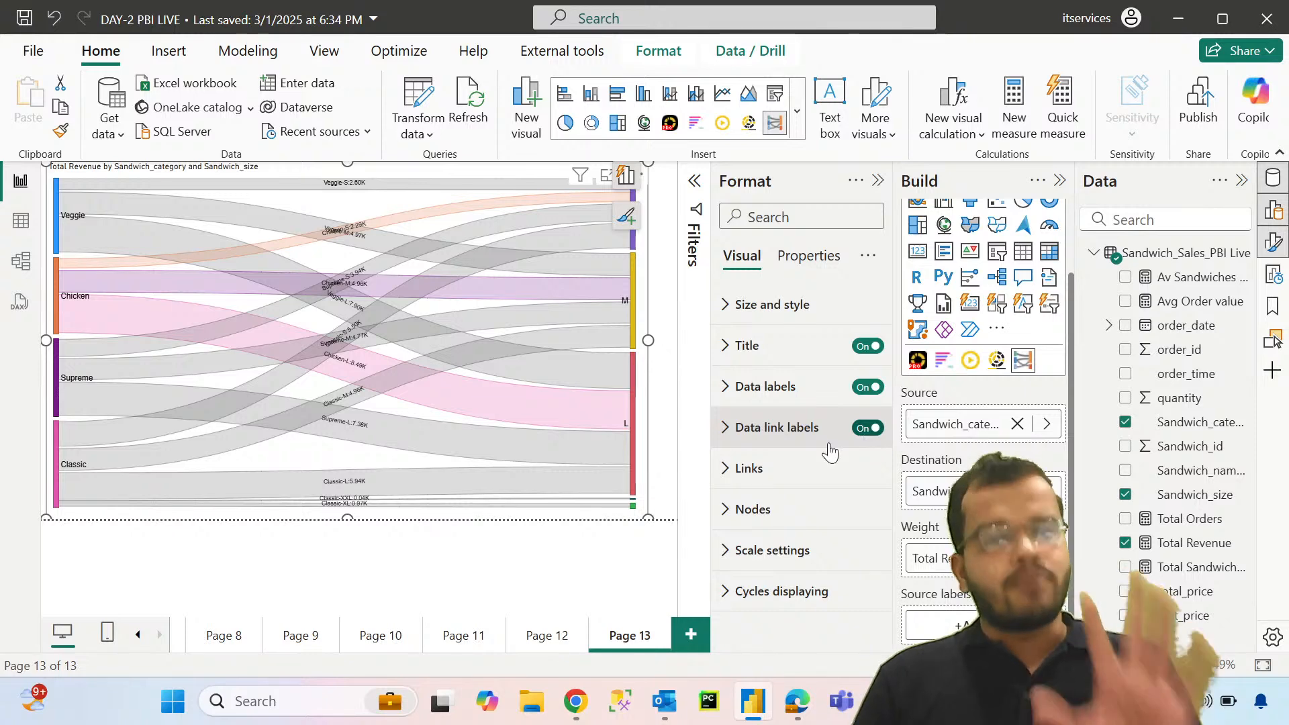
mouse_move(379, 267)
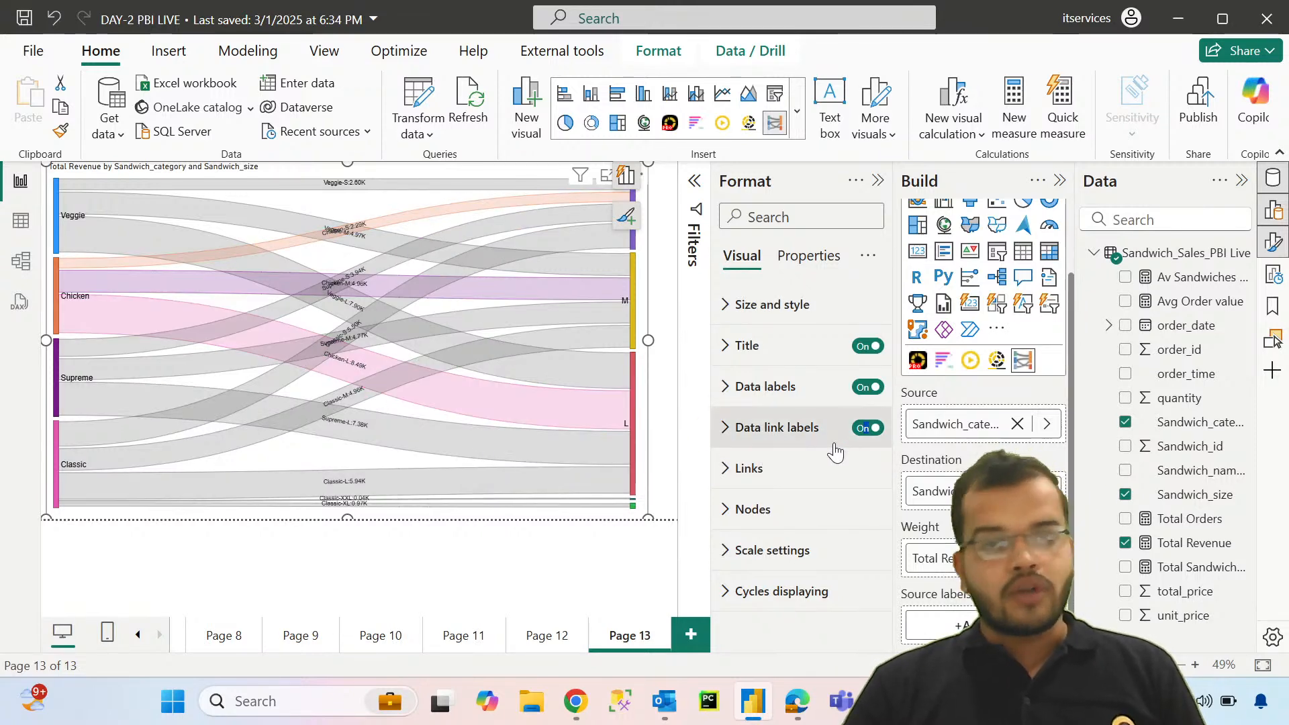
click(864, 427)
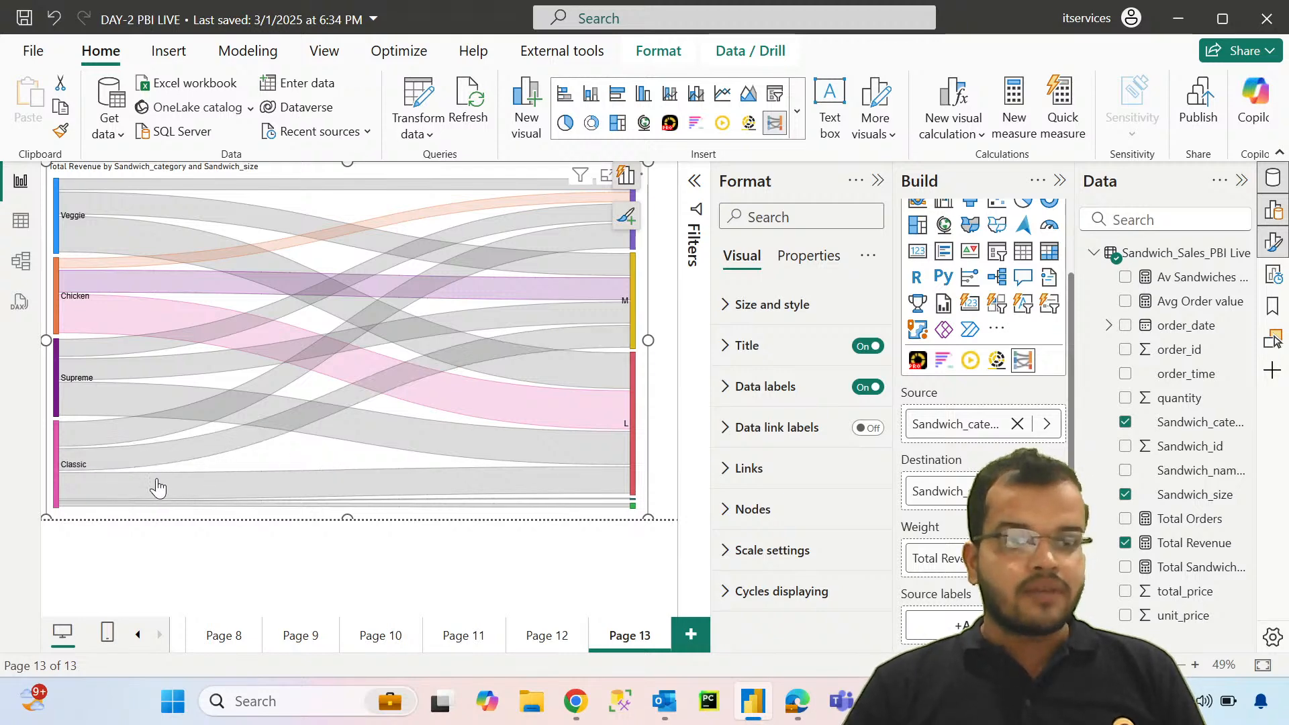
Step: Inspect the Total Revenue details of the Classic and Supreme flows and the input and output of the sandwich size nodes
mouse_move(158, 495)
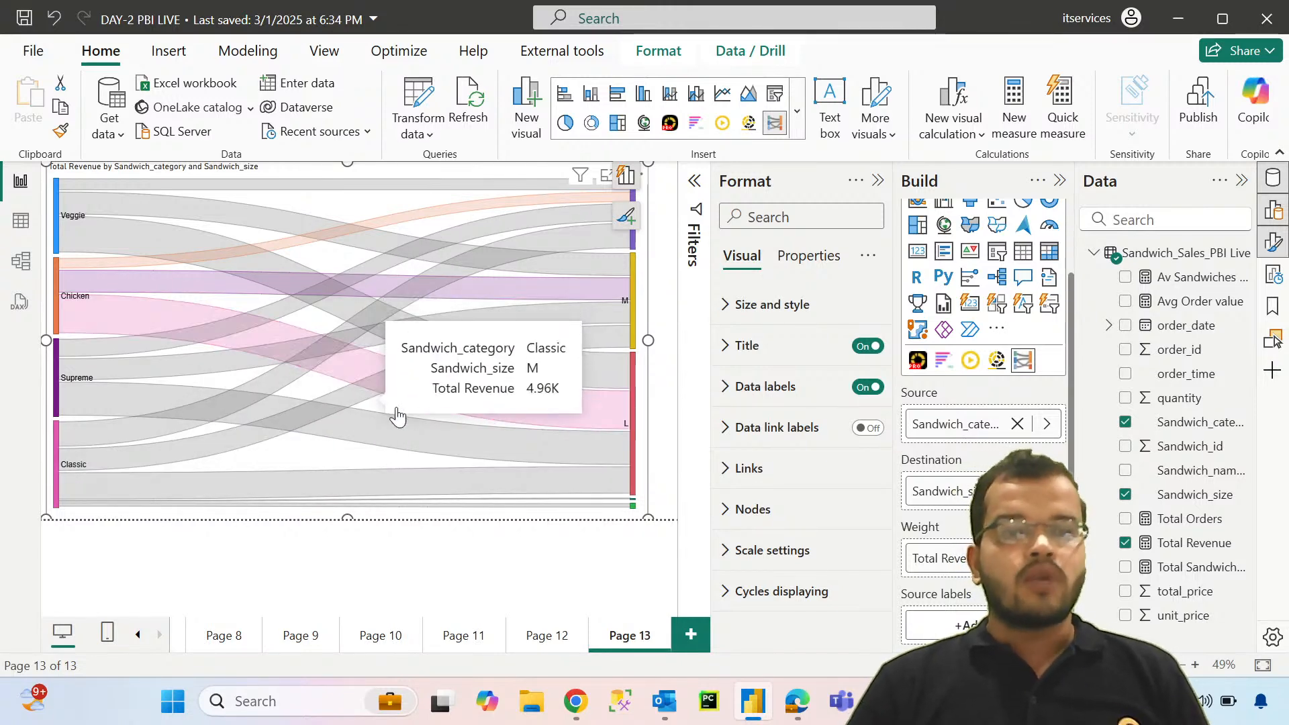
mouse_move(473, 411)
mouse_move(472, 492)
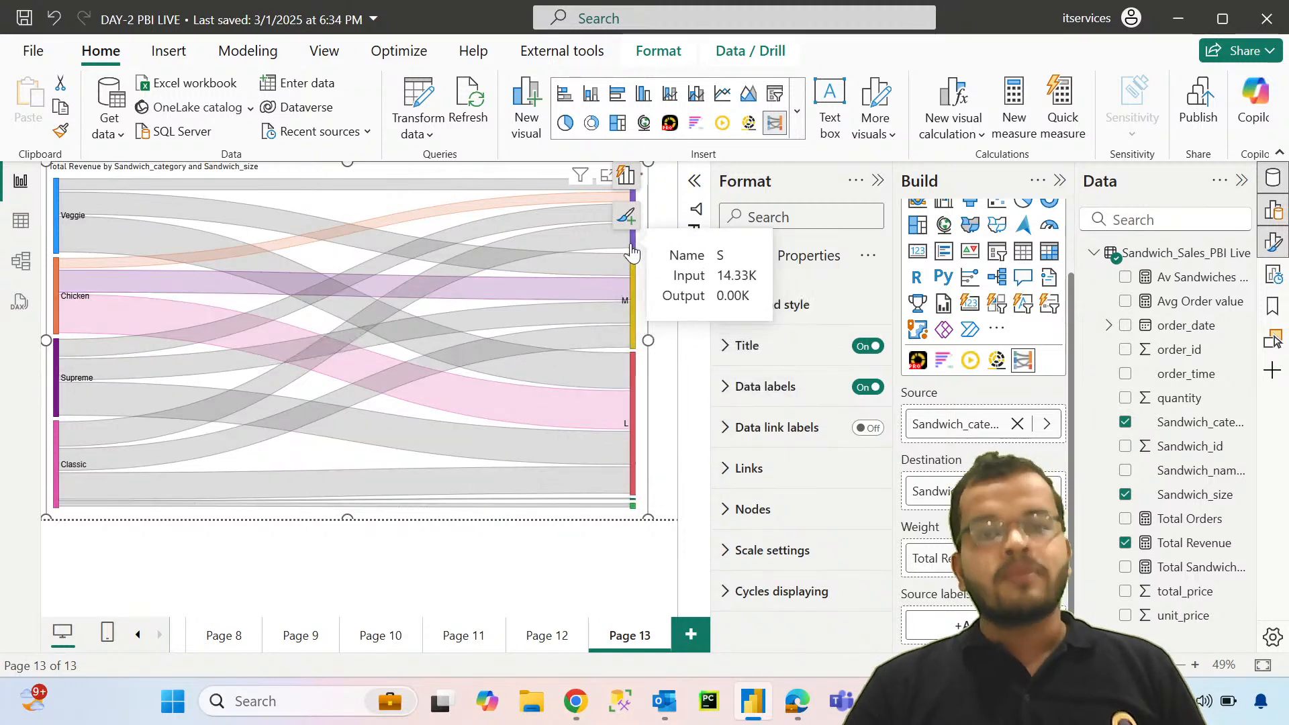
mouse_move(524, 384)
mouse_move(573, 335)
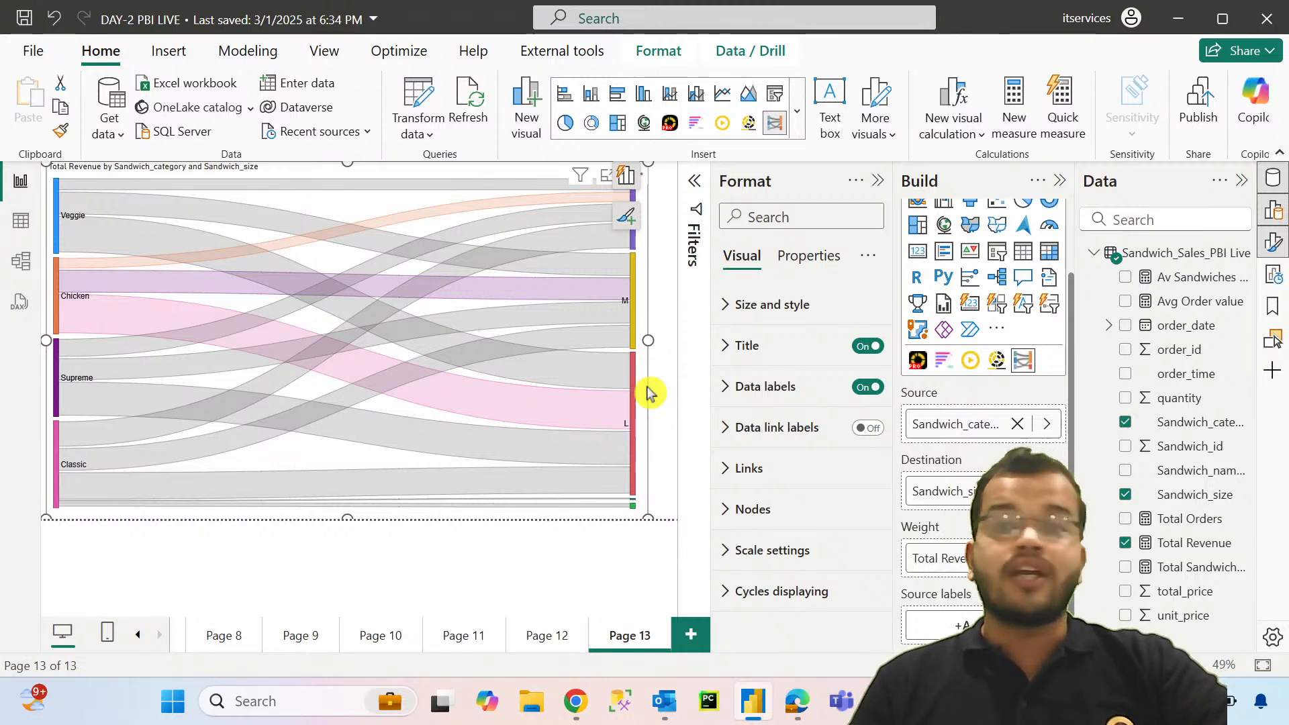
mouse_move(418, 256)
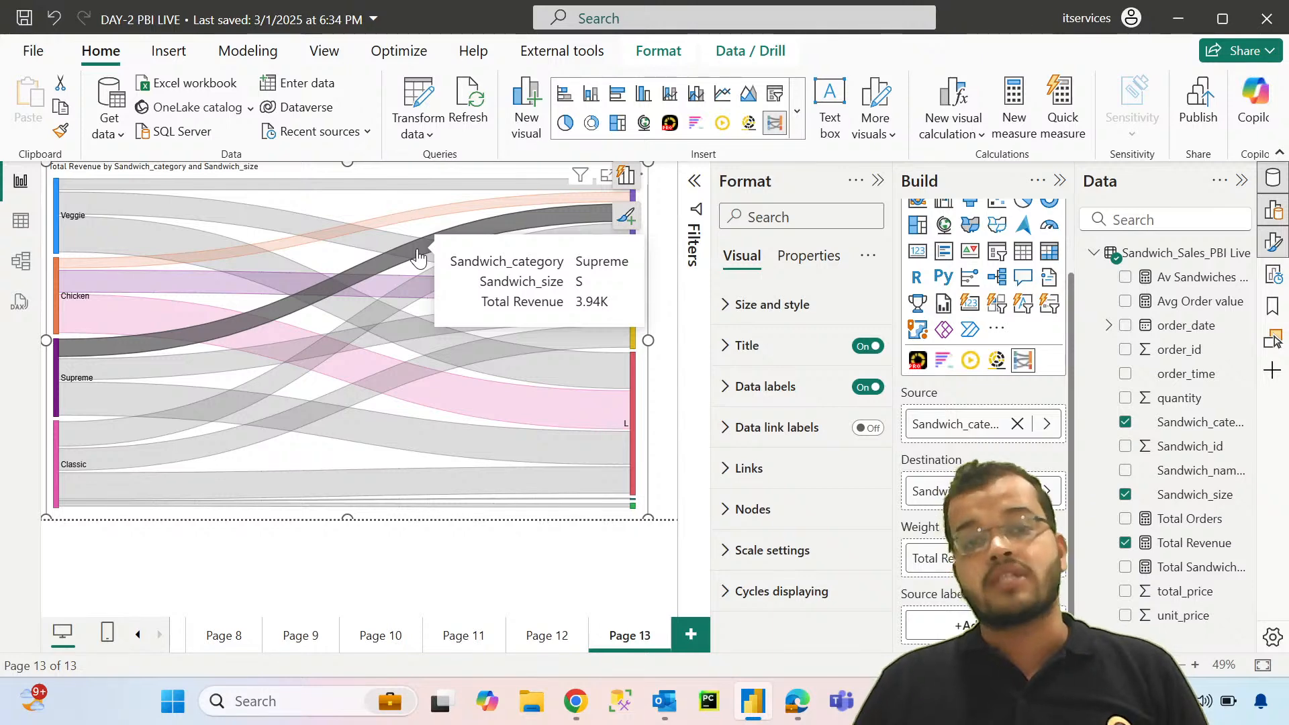